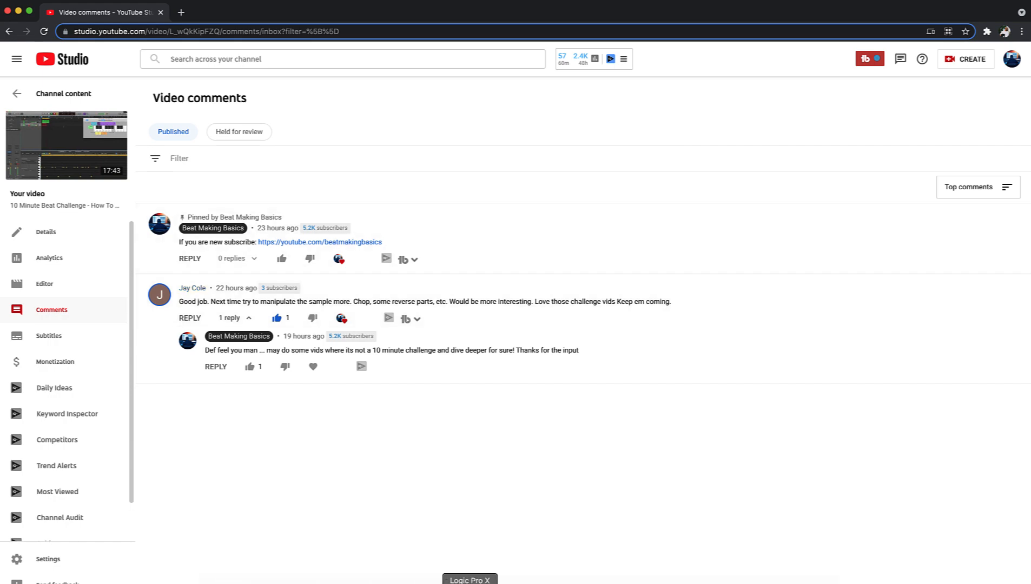
Step: Switch to Logic Pro X and play through the eight-bar beat in the UGK project
left_click(472, 582)
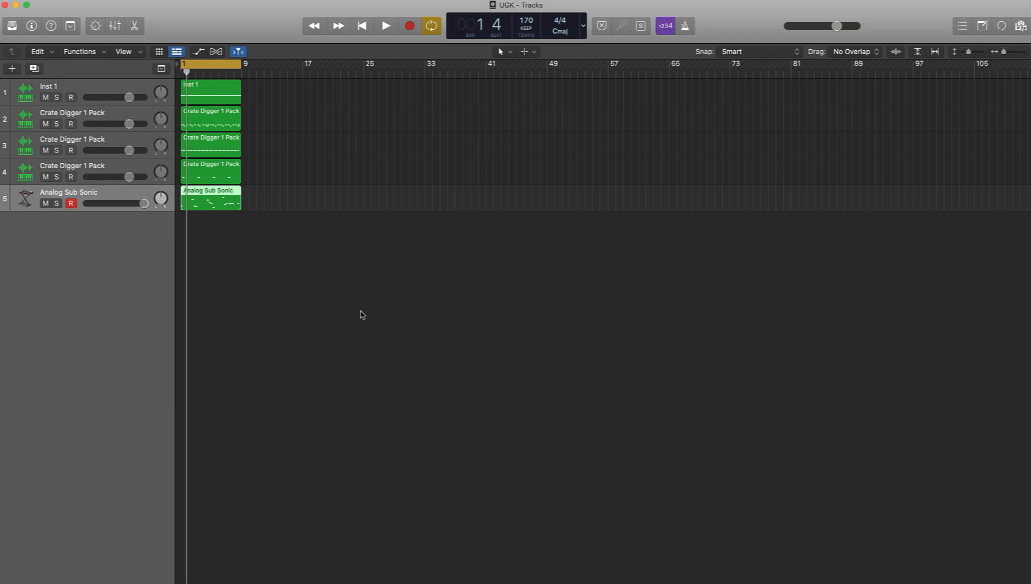
key("space")
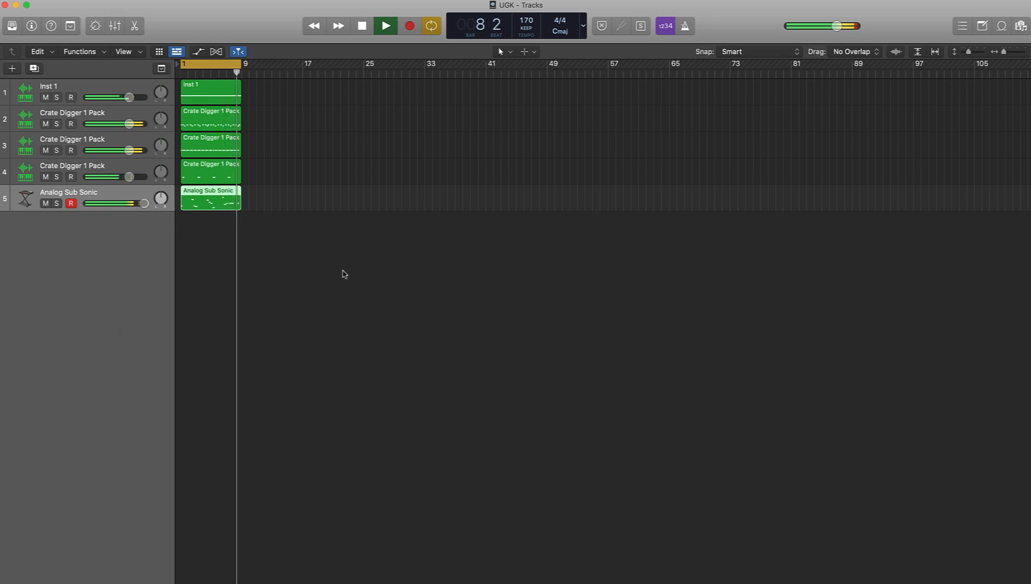
key("space")
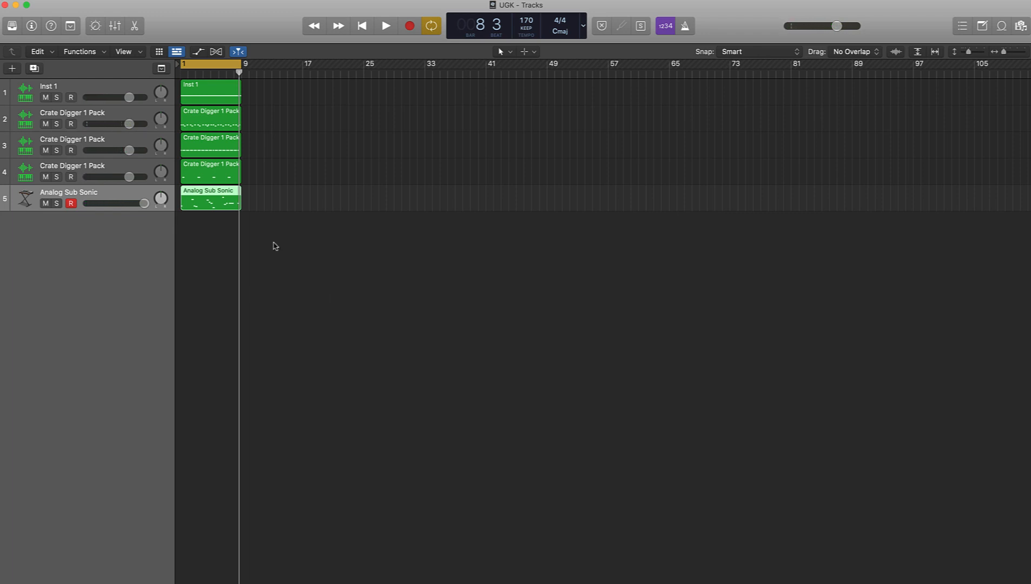
Step: Rename the first track as Sample and bounce its Inst 1 region in place to a new track named "ugk sample"
left_click(75, 86)
key("i")
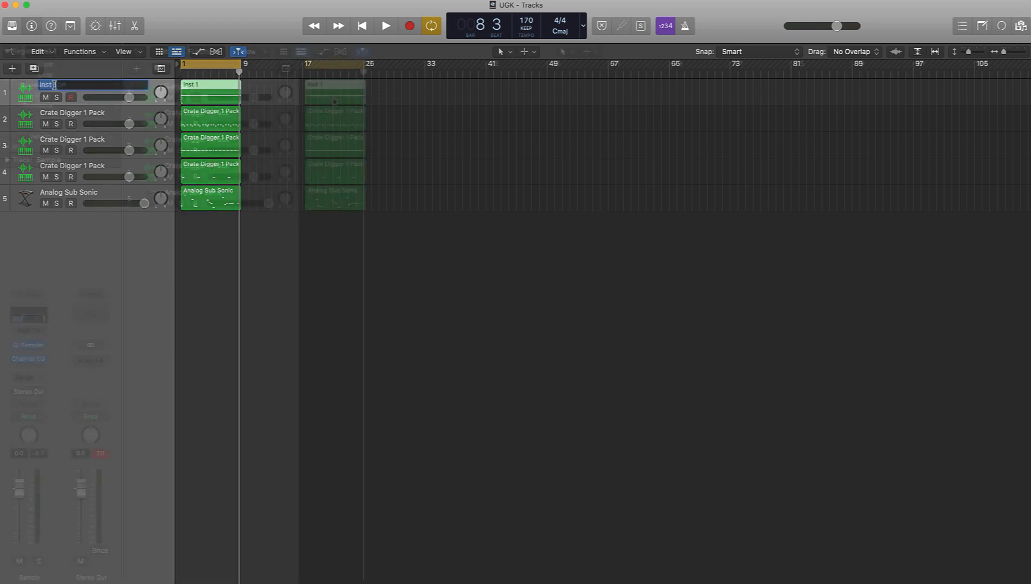
right_click(334, 102)
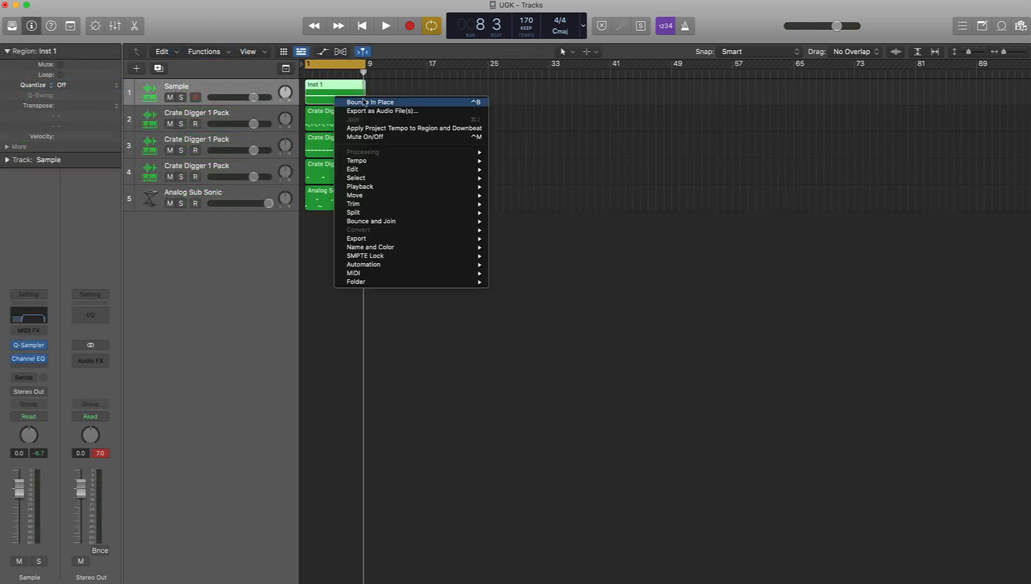
left_click(364, 102)
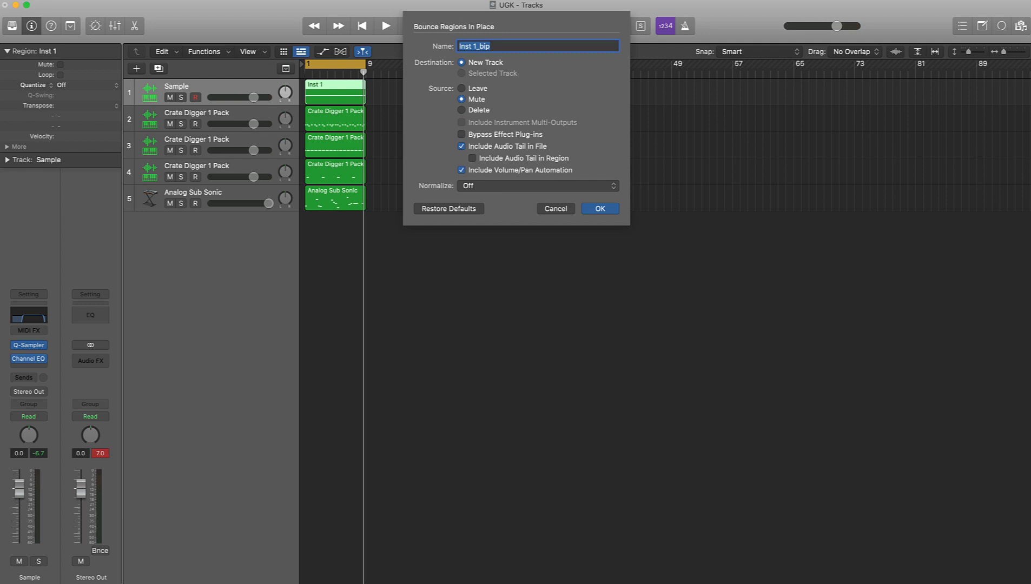
type("ugk sample")
key("Return")
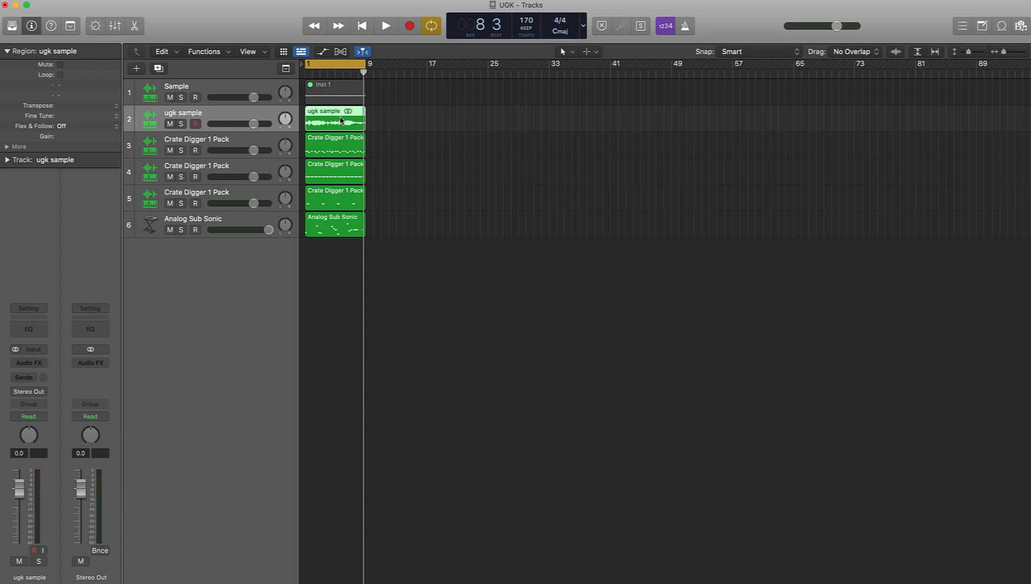
Step: Copy the ugk sample, Crate Digger and Analog Sub Sonic regions to bar 9, and extend the cycle range to bar 17
left_click_drag(394, 122, 314, 254)
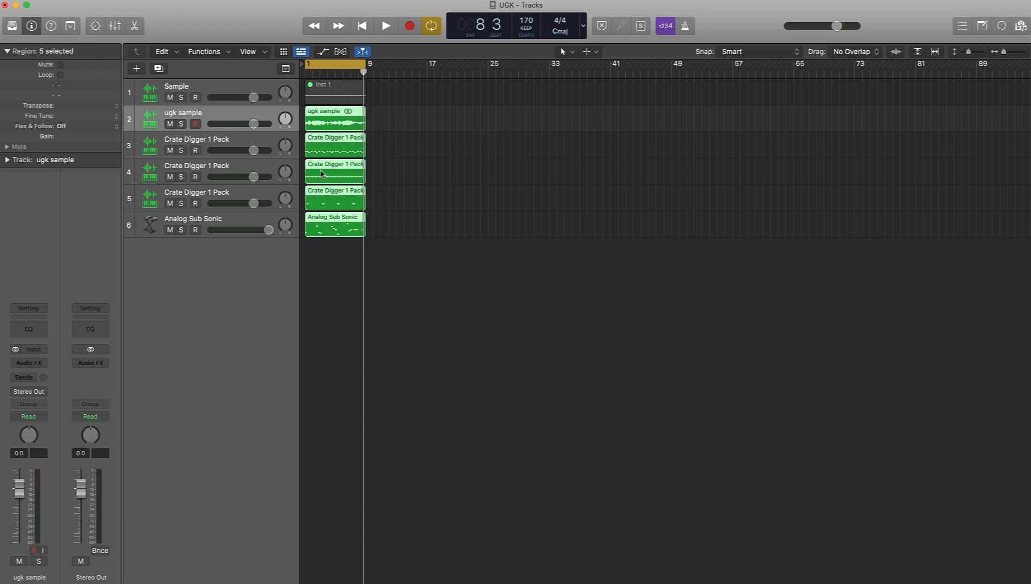
left_click_drag(314, 125, 375, 127)
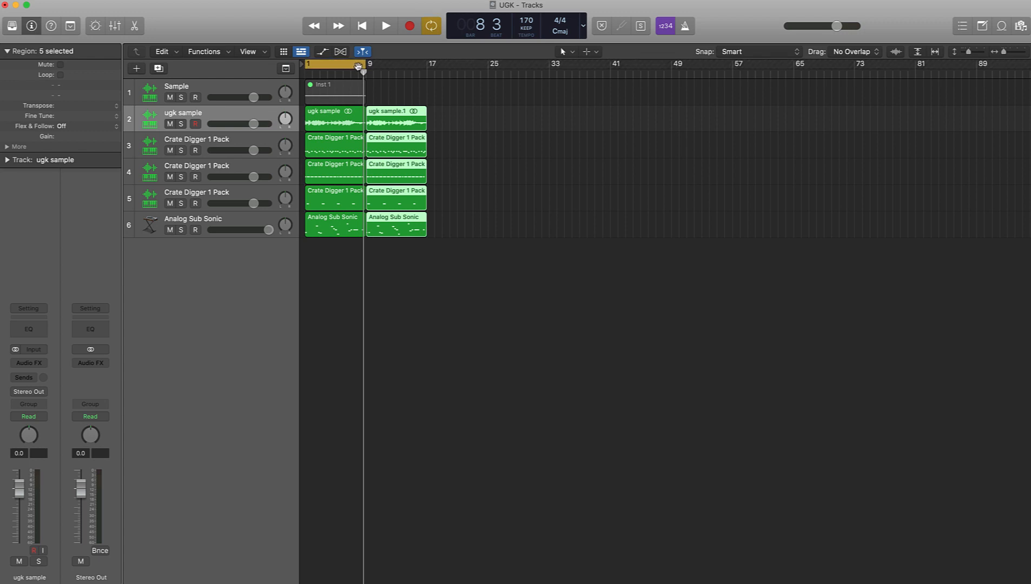
left_click_drag(366, 67, 428, 74)
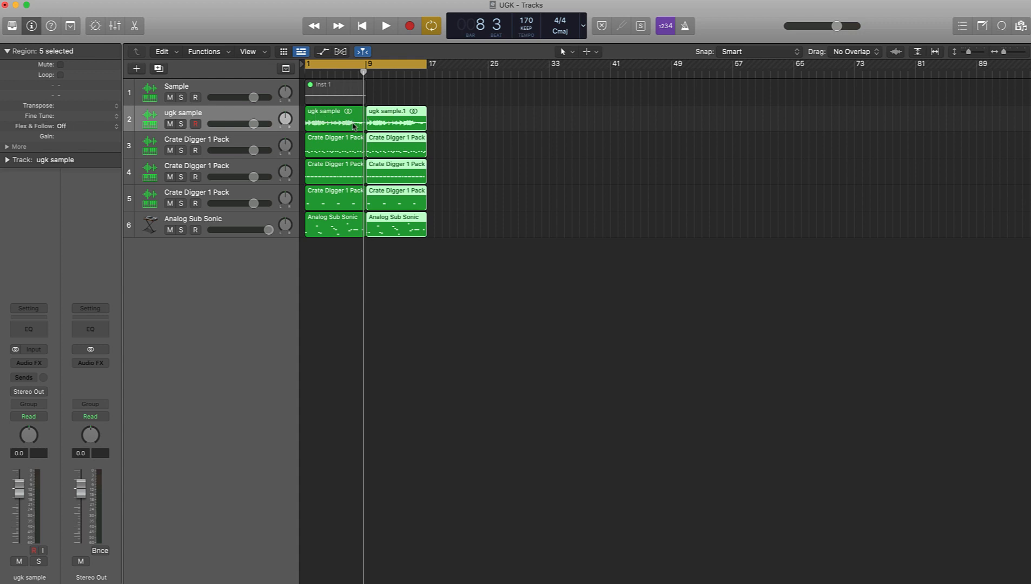
Step: Add an audio track below ugk sample and mute the three Crate Digger tracks and the Analog Sub Sonic track
key("cmd+Right")
scroll(363, 124, "left", 3)
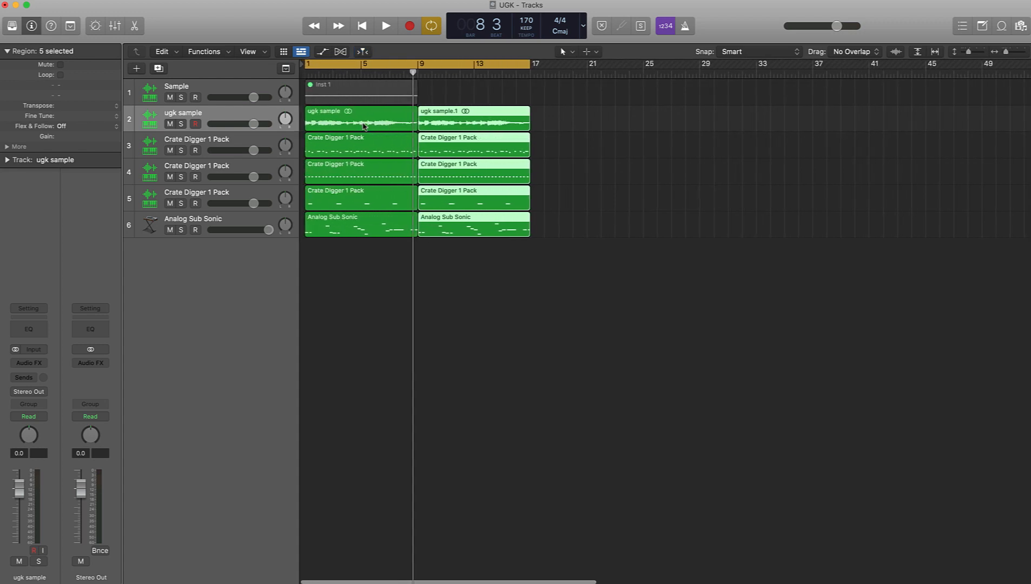
key("alt+super+a")
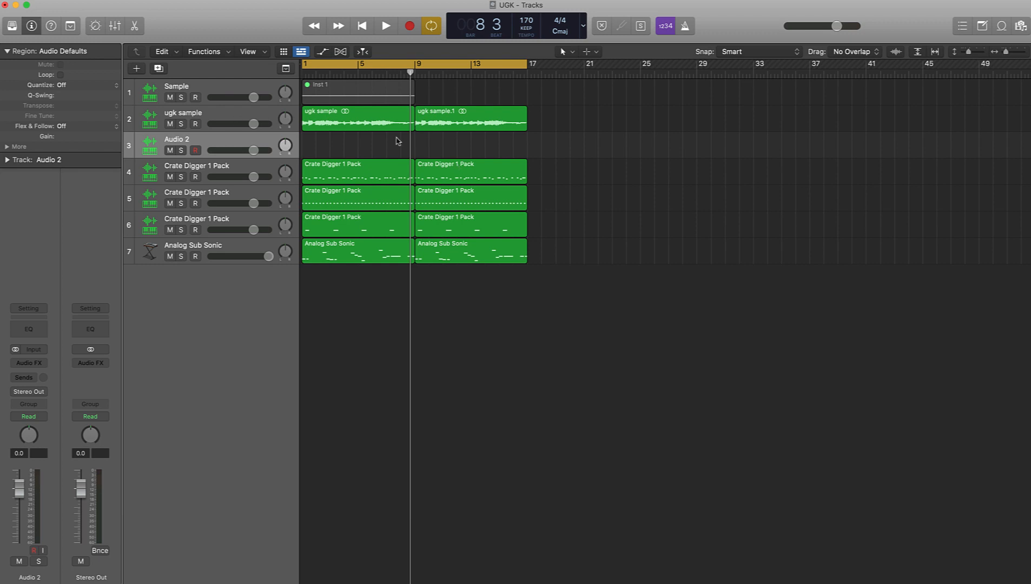
left_click_drag(171, 177, 167, 246)
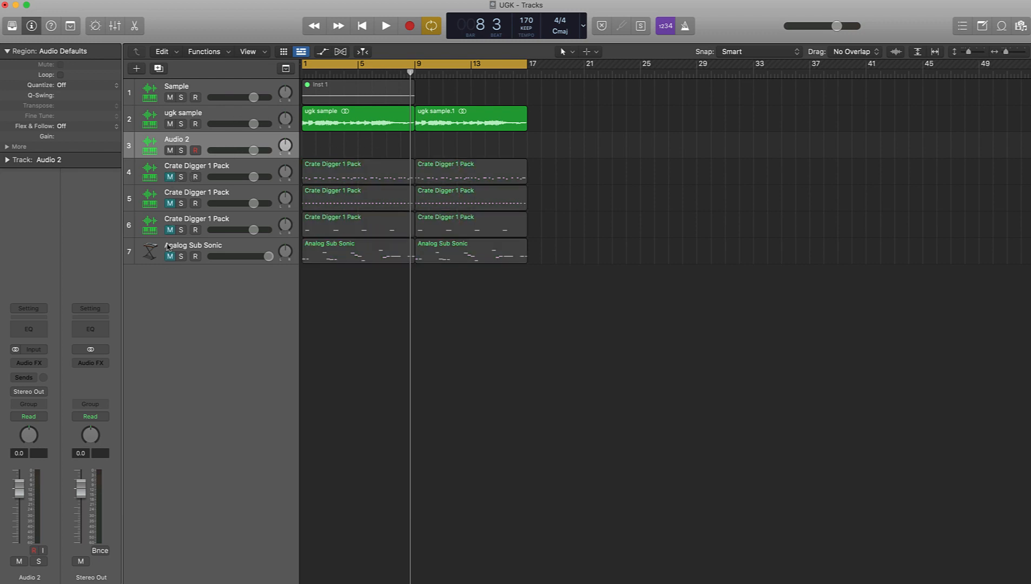
Step: Split the first ugk sample region at bar 5
key("super+Down")
key("super+Down")
key("super+Down")
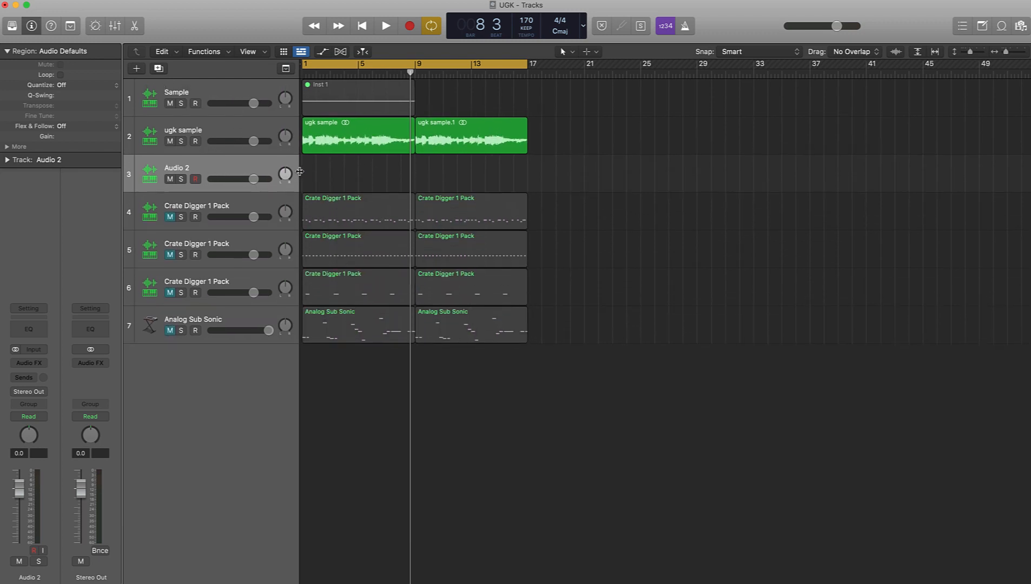
key("super+Right")
key("super+Right")
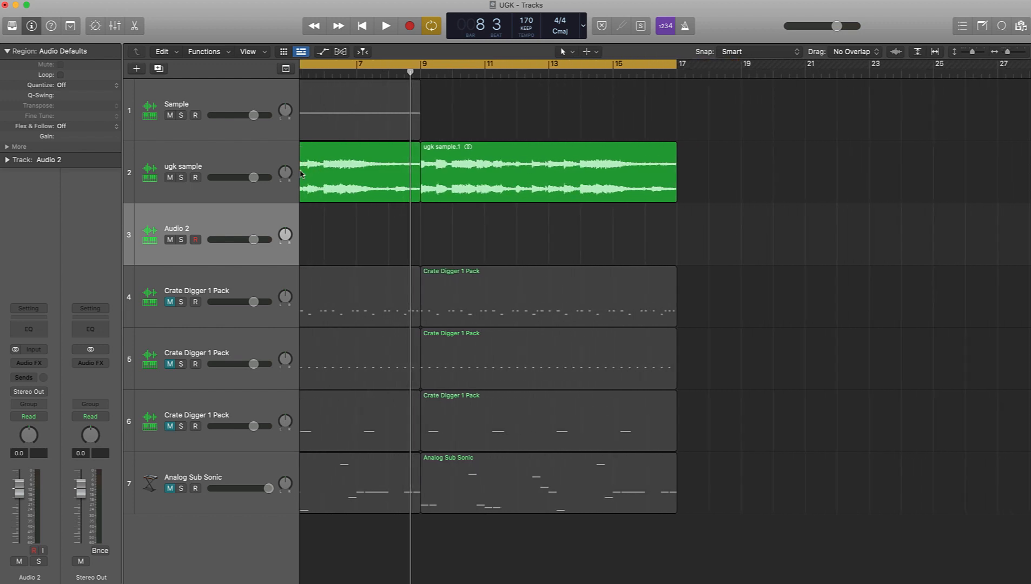
scroll(303, 172, "left", 5)
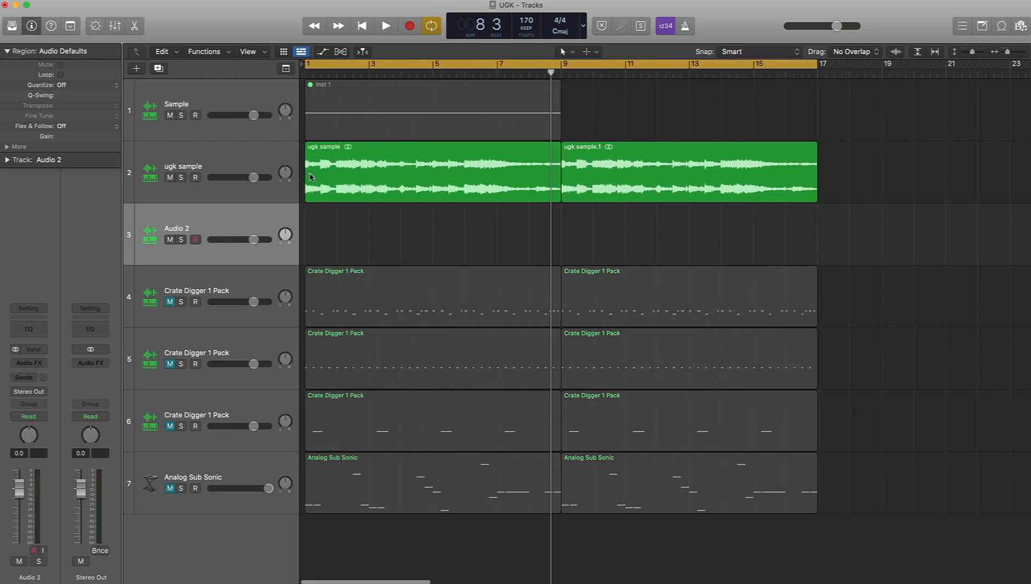
left_click_drag(551, 86, 433, 90)
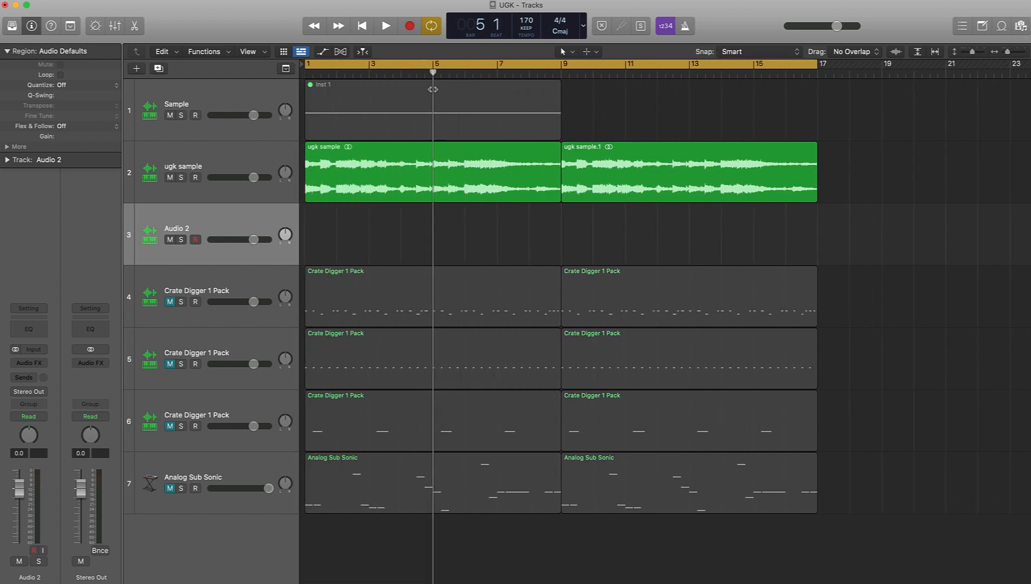
left_click(455, 193)
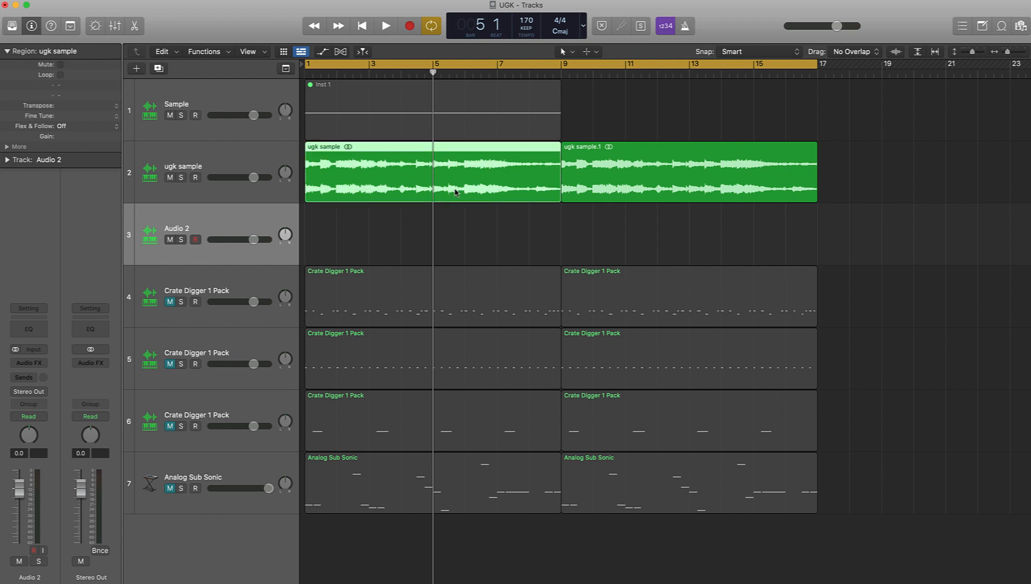
key("super+t")
Step: Play the split sample repeatedly from bar 5 and from the start to compare its two halves
left_click(458, 65)
key("space")
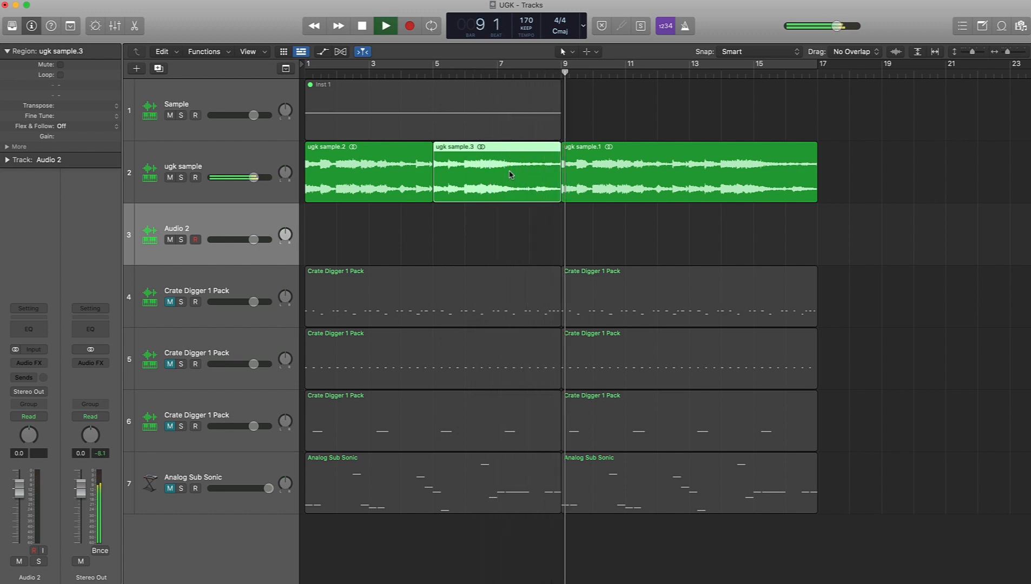
key("space")
double_click(436, 72)
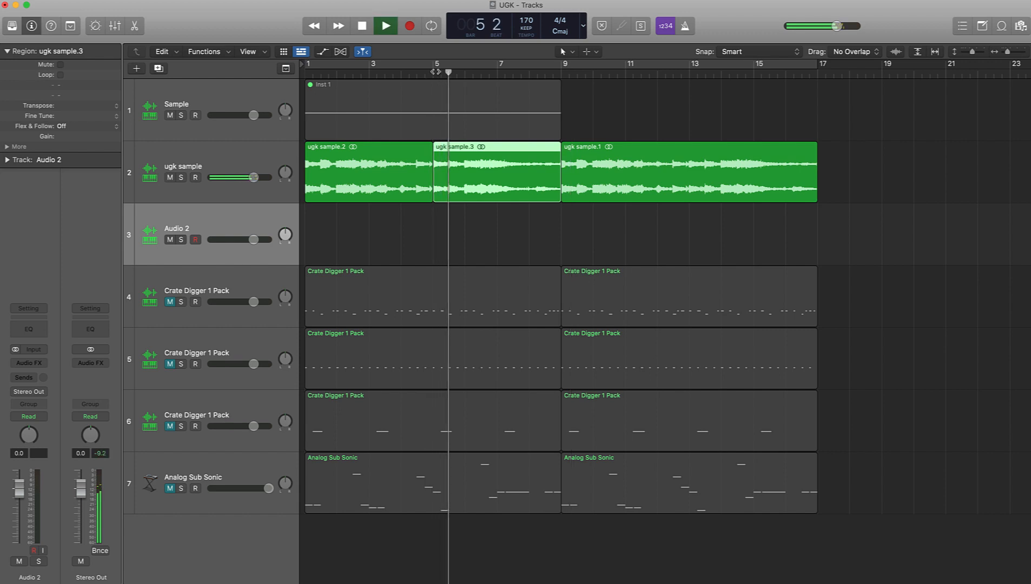
left_click(436, 71)
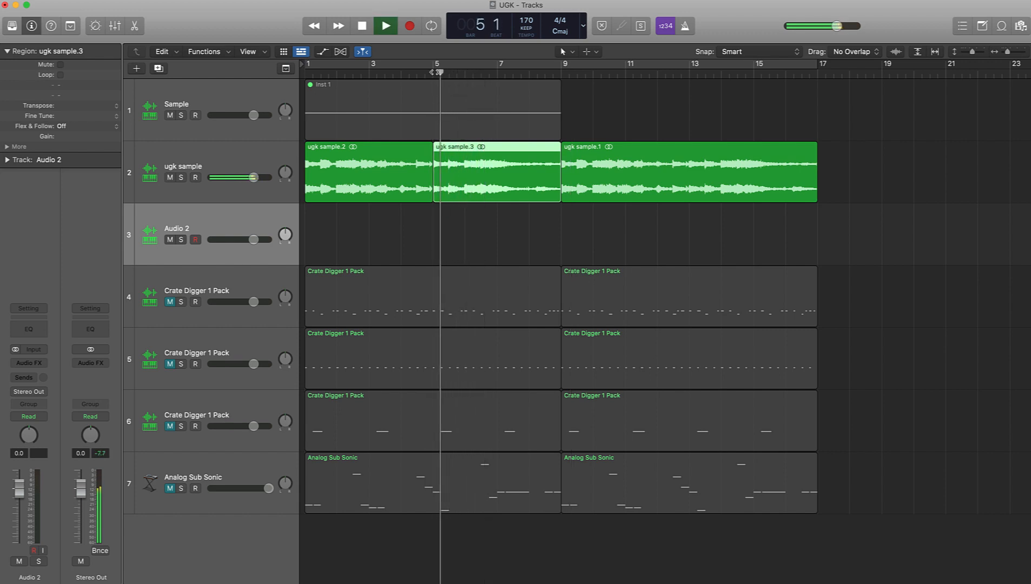
left_click(435, 71)
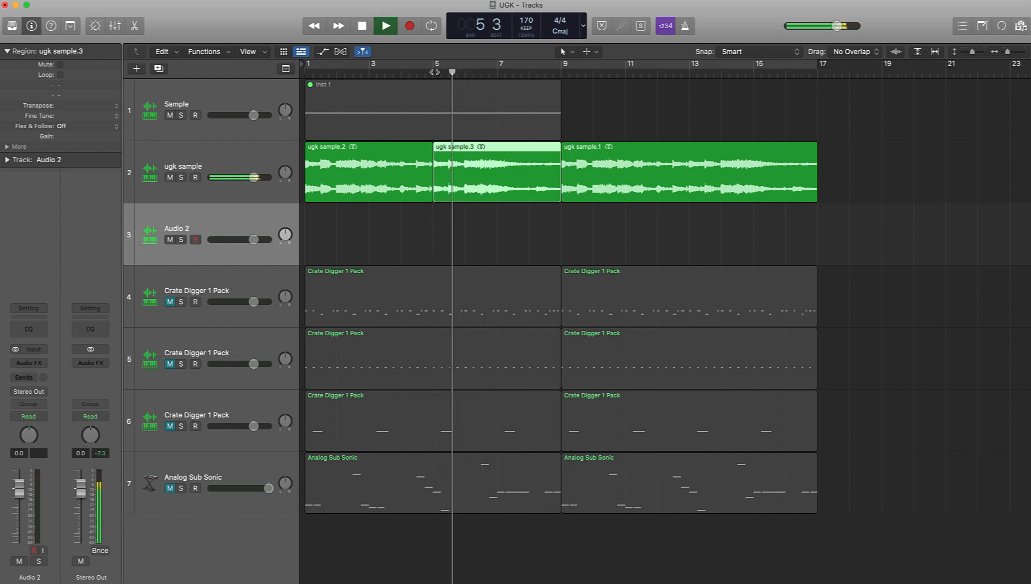
left_click(434, 72)
left_click(444, 66)
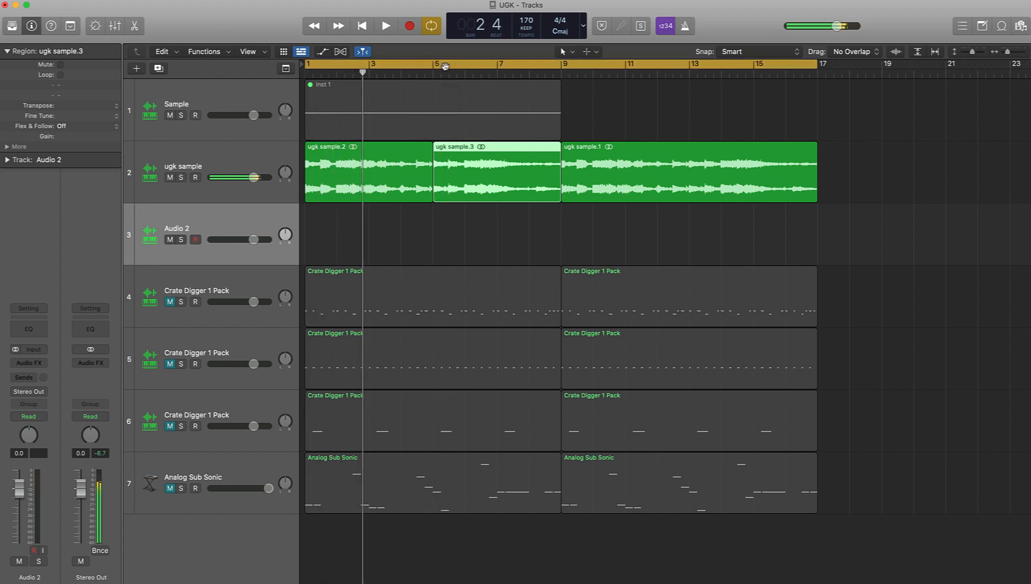
key("space")
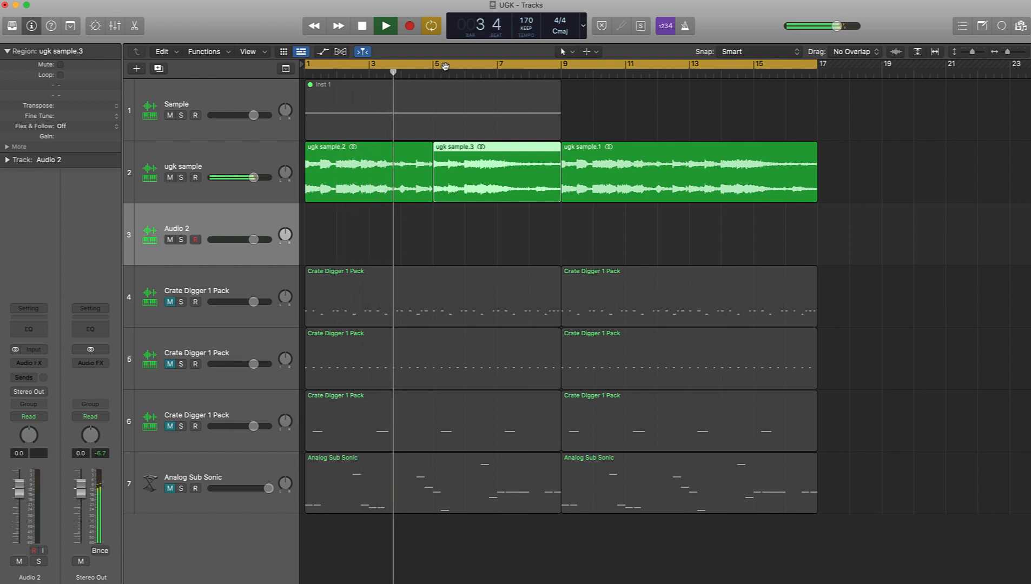
key("space")
key("space")
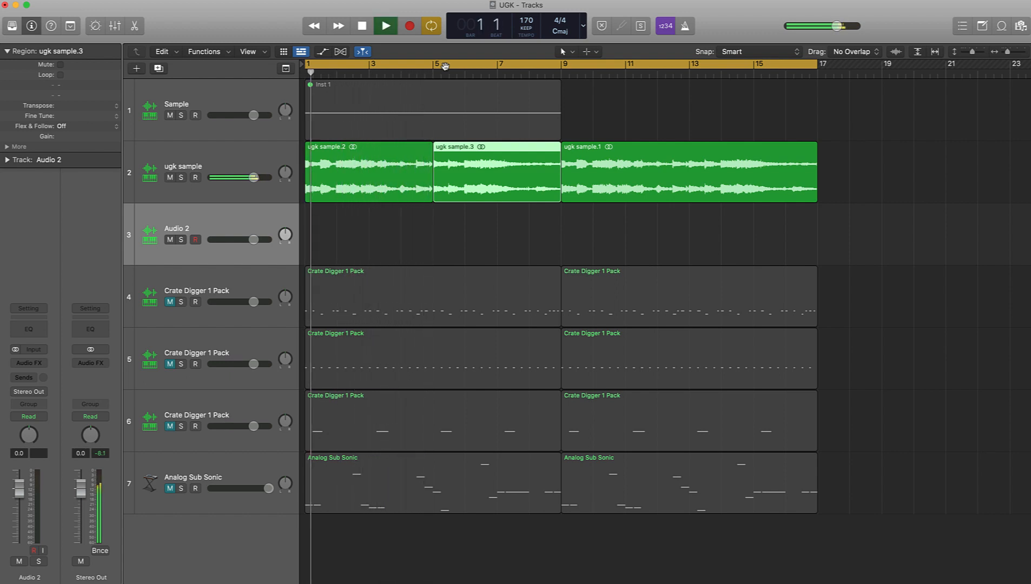
key("space")
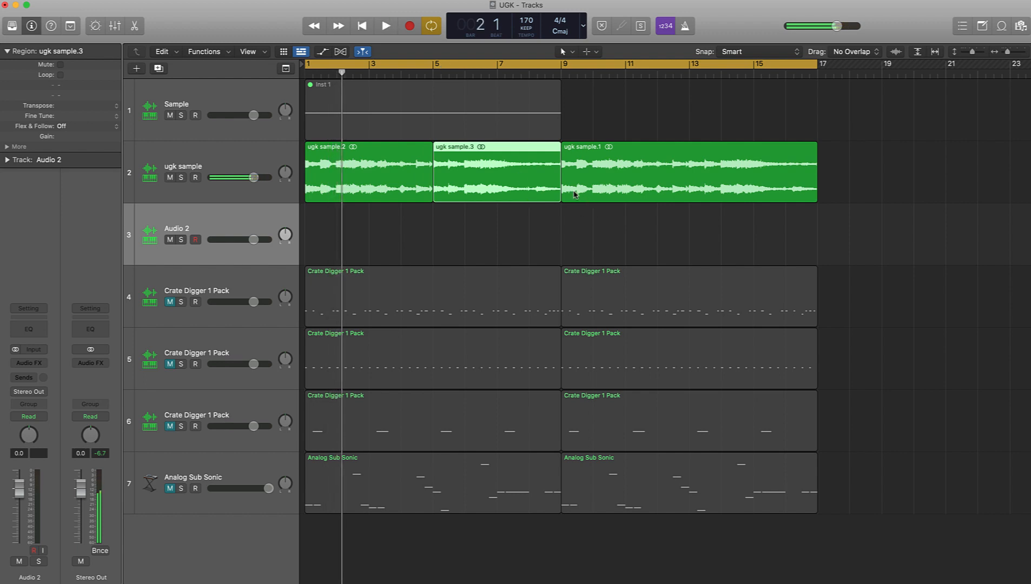
Step: Move the split sample's second half to bar 13 on the Audio 2 track and copy its first half to bar 5
left_click_drag(498, 199, 498, 222)
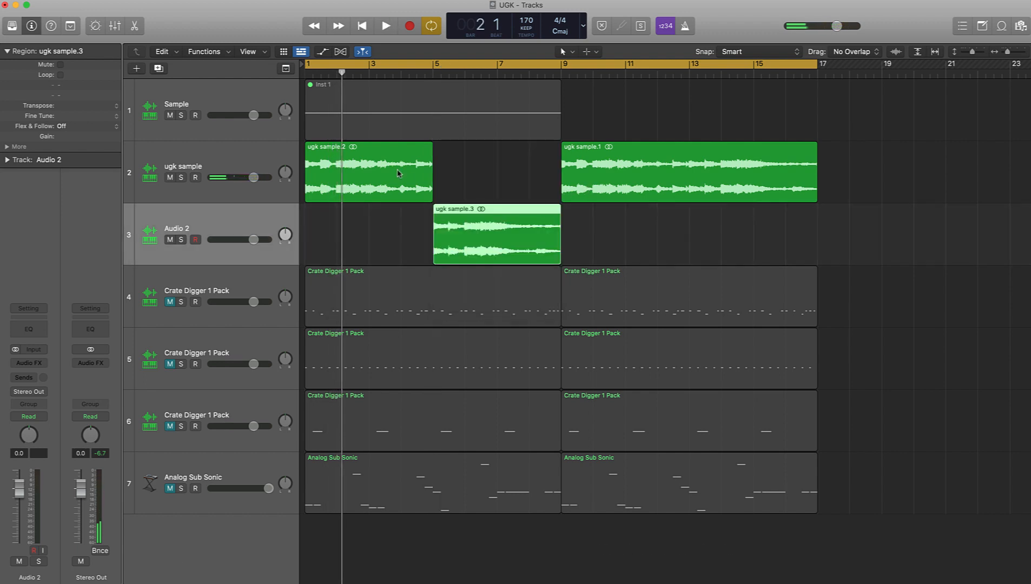
left_click_drag(382, 173, 503, 172)
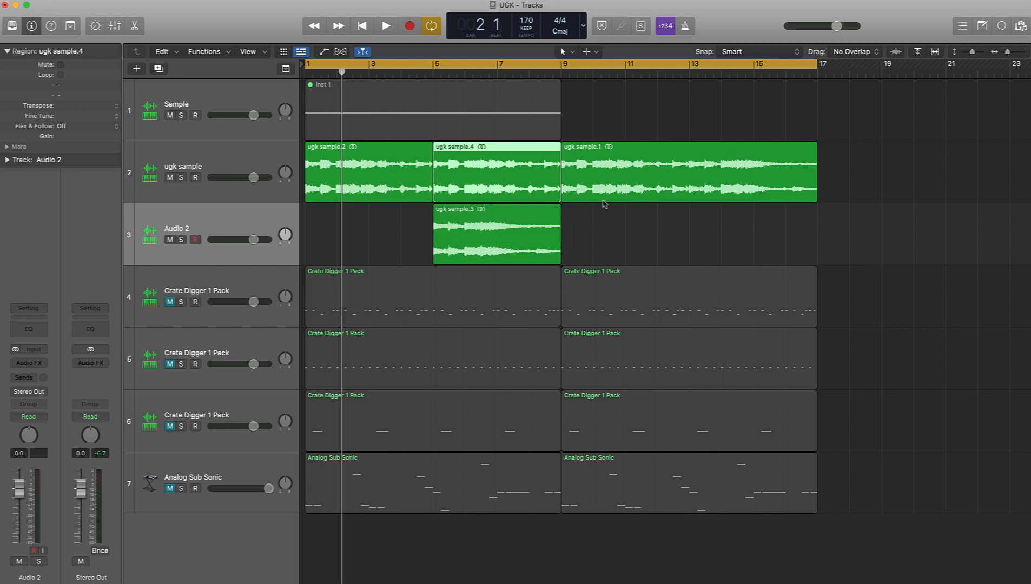
left_click_drag(483, 229, 742, 242)
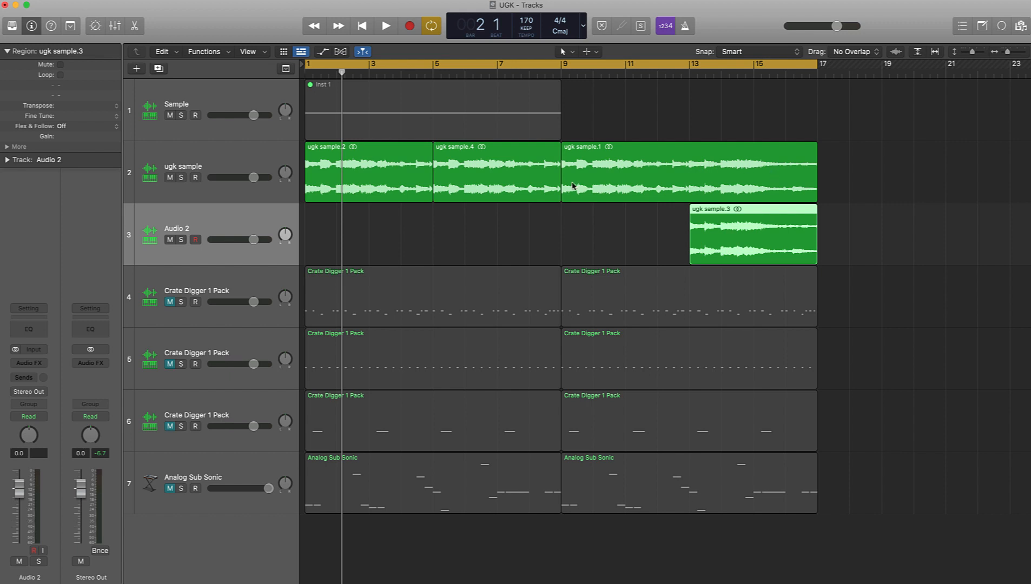
Step: Trim ugk sample.1 to its last four bars, place it at bar 9 on Audio 2, and return ugk sample.3 to the ugk sample track
left_click_drag(563, 188, 607, 191)
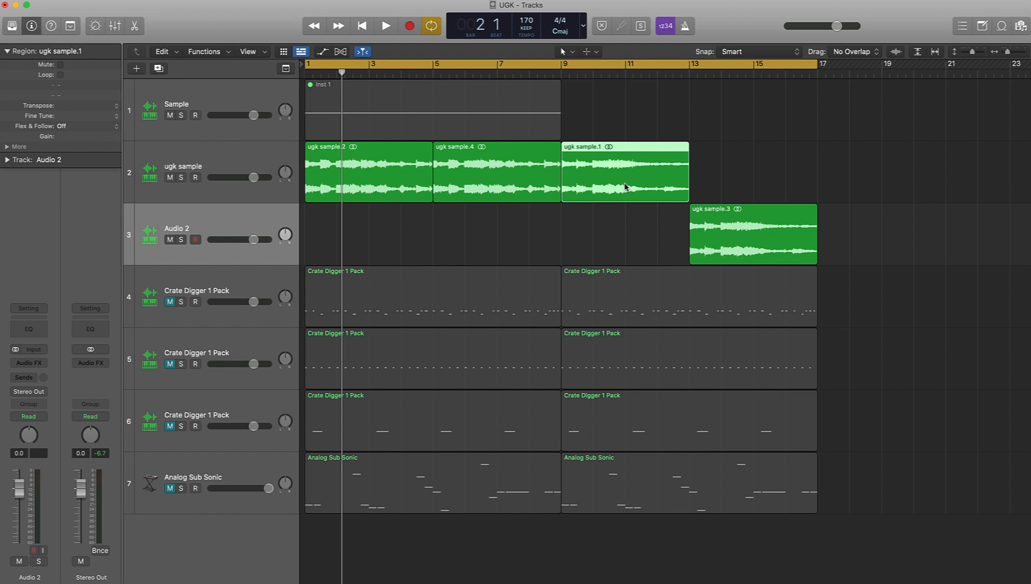
left_click_drag(625, 187, 625, 224)
left_click_drag(725, 224, 725, 192)
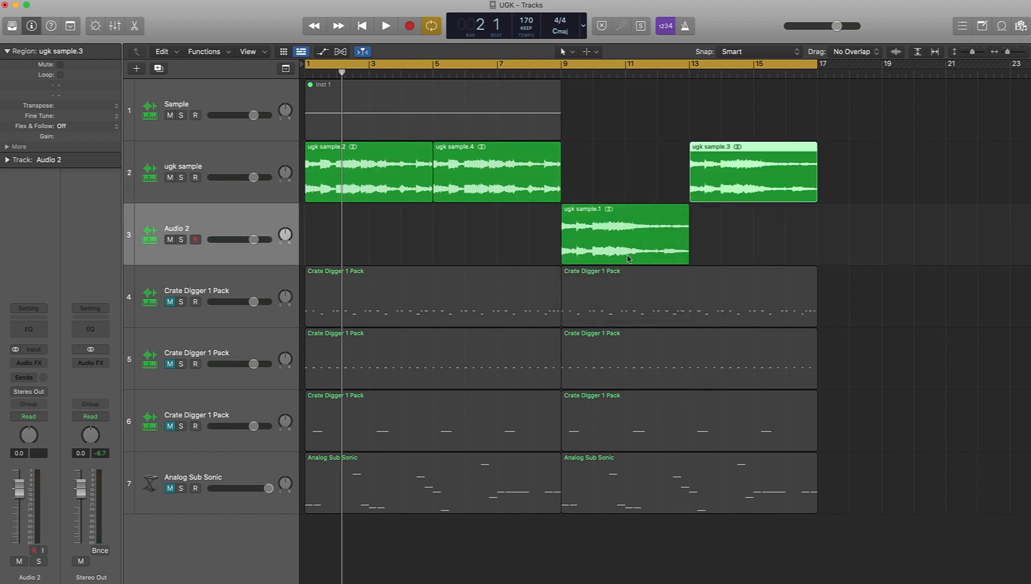
Step: Open the ugk sample.1 region in the audio editor and look through its processing and Time Stretch commands
double_click(628, 254)
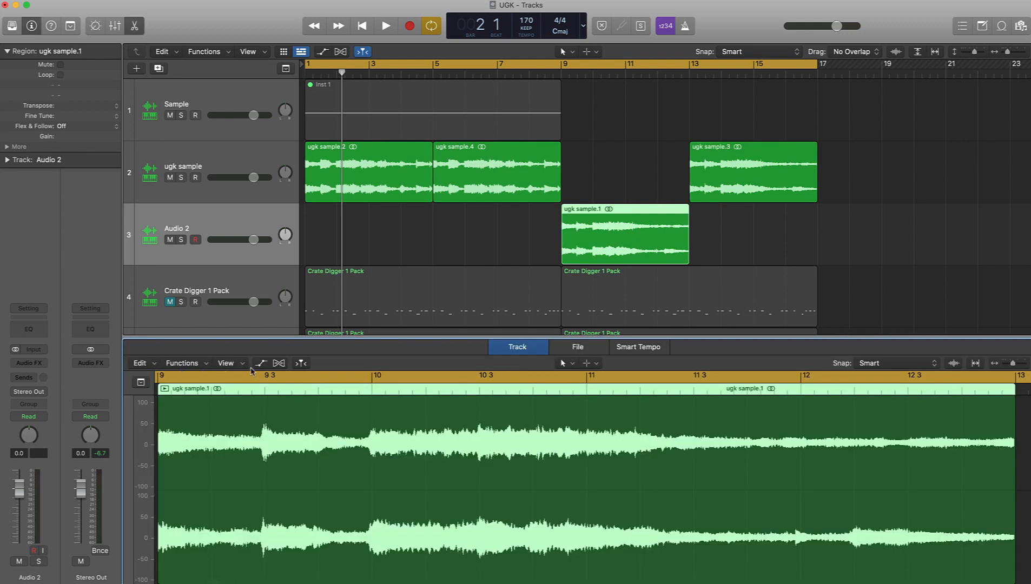
left_click(209, 363)
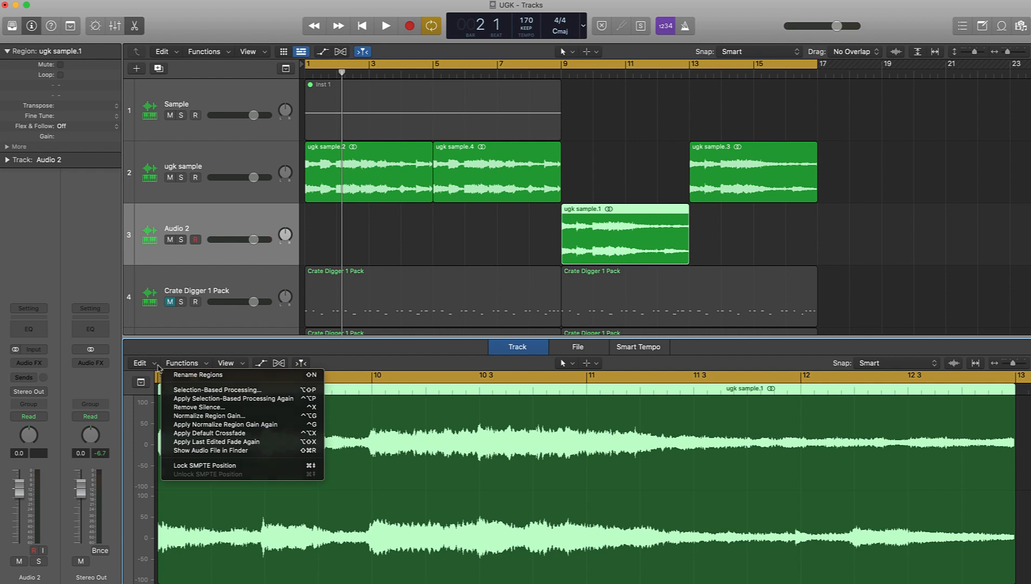
mouse_move(155, 367)
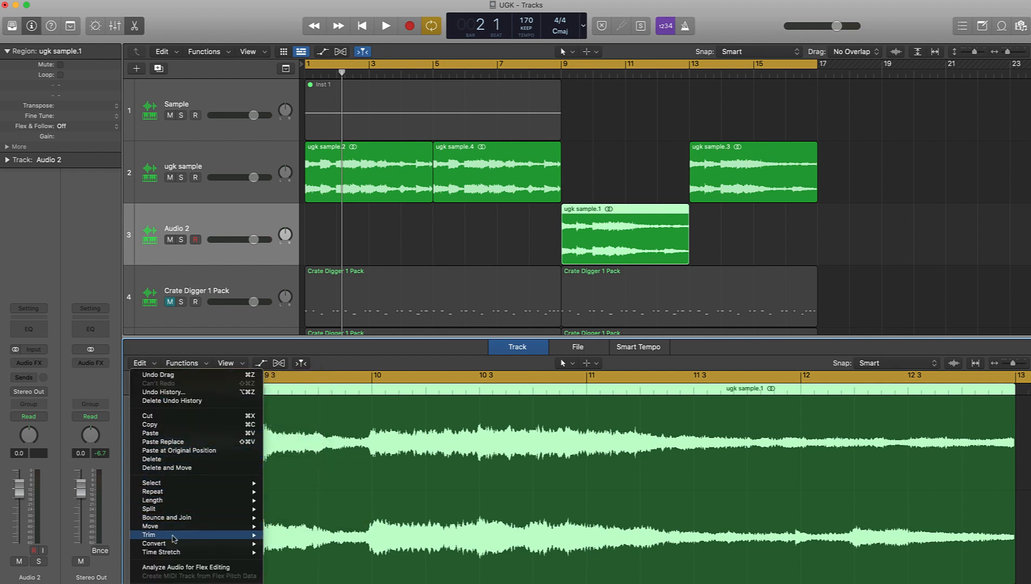
mouse_move(183, 546)
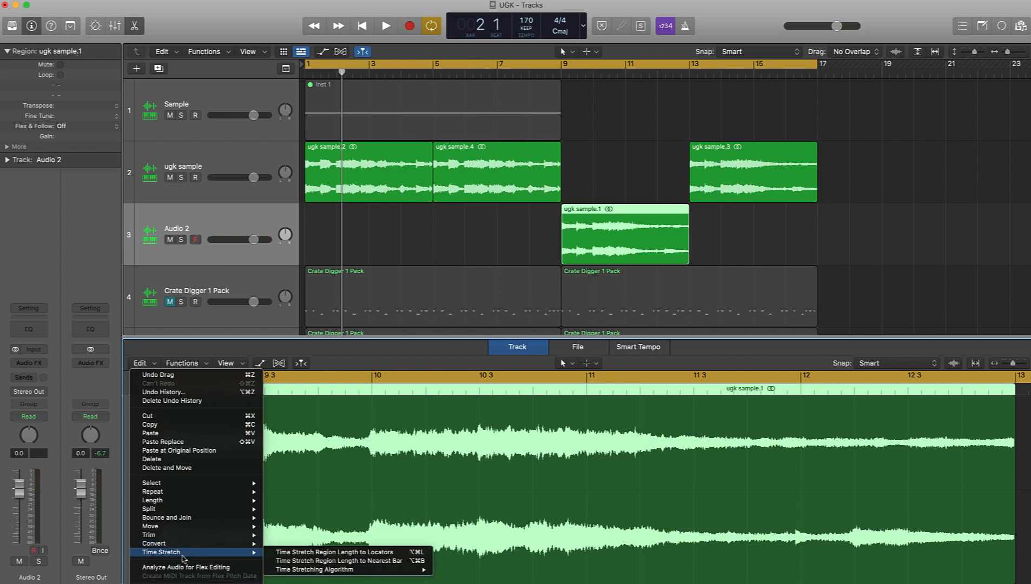
left_click(524, 238)
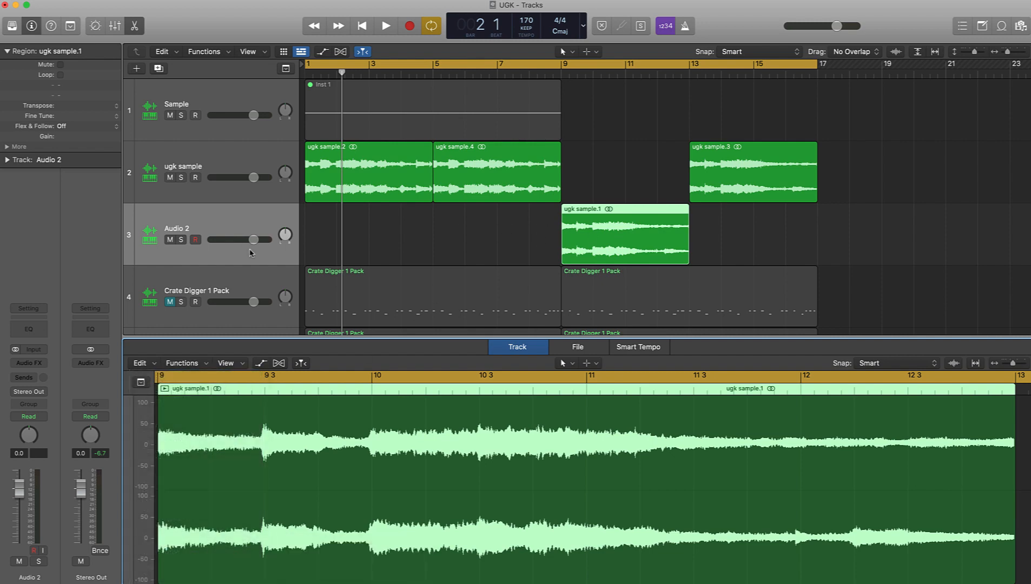
Step: Load the ugk sample.1 region into a new Quick Sampler (Original) track and set its playback to Reverse
scroll(354, 226, "down", 10)
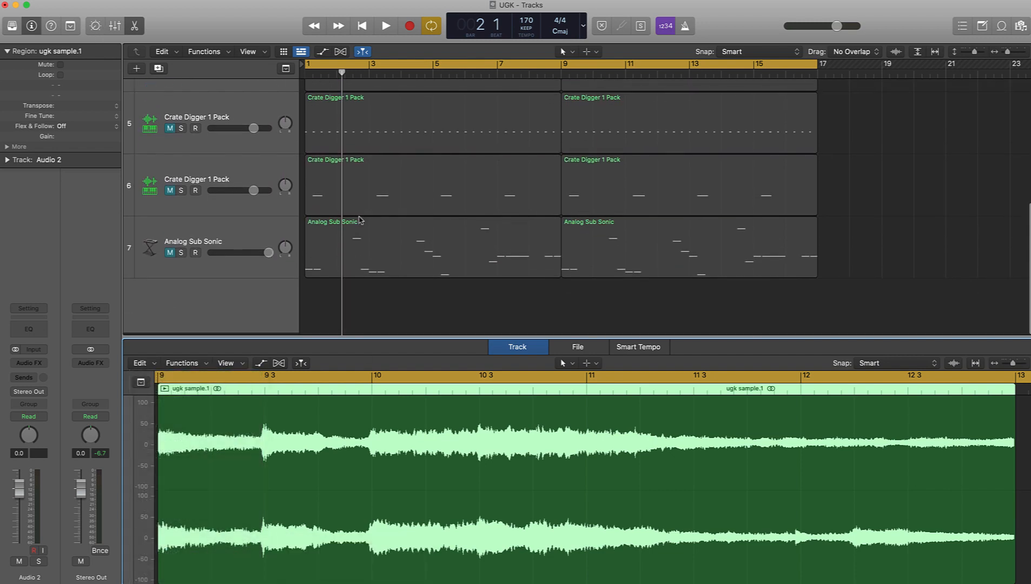
scroll(366, 213, "up", 2)
scroll(366, 212, "down", 5)
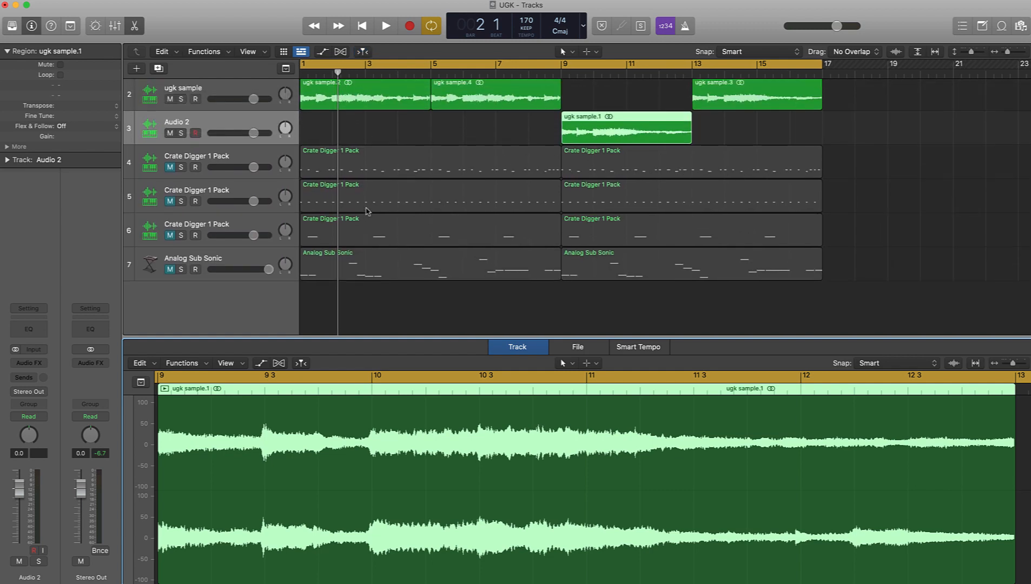
left_click_drag(605, 128, 260, 311)
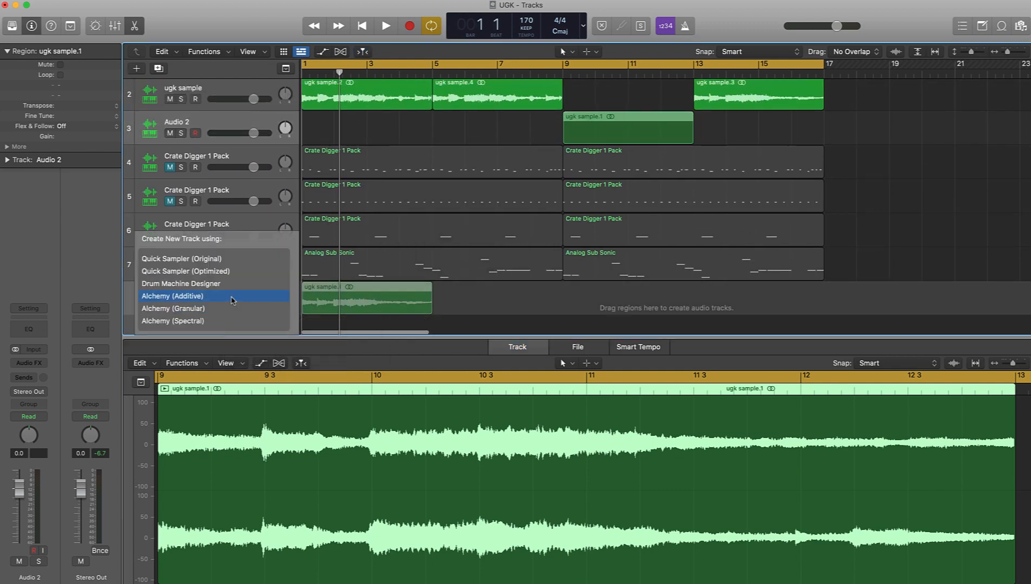
left_click(221, 264)
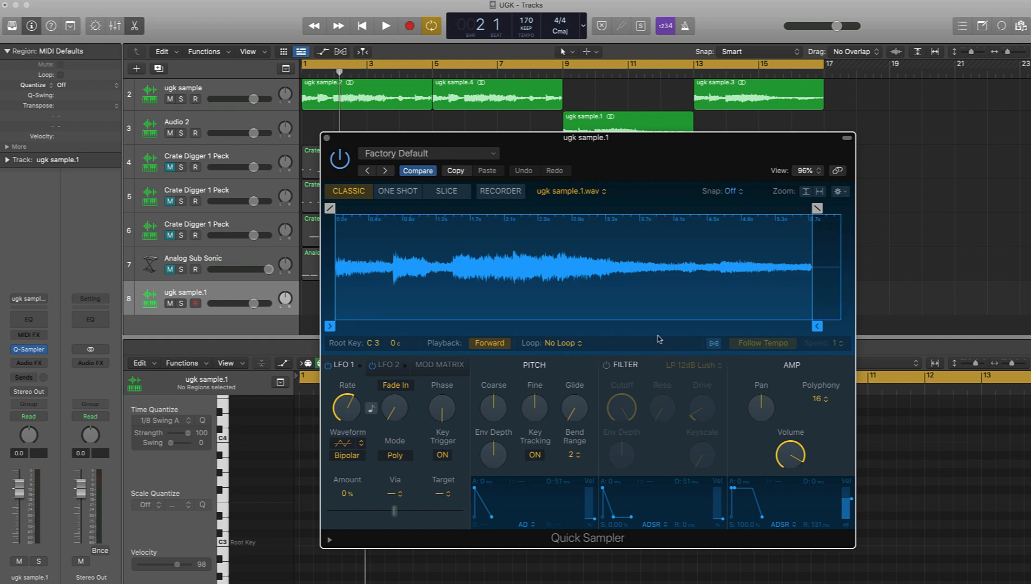
left_click(493, 344)
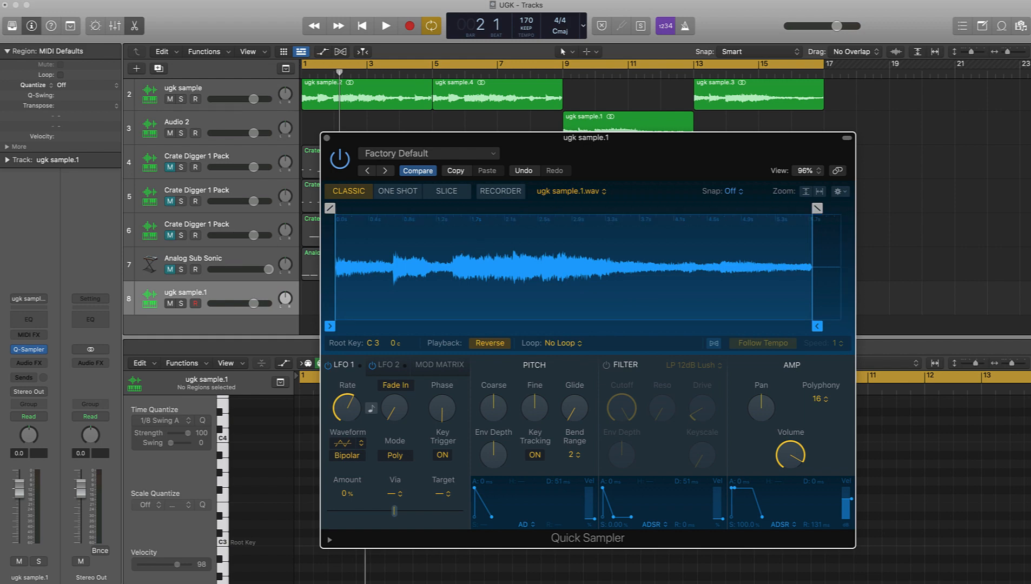
Step: Audition the reversed sample with Musical Typing, raising the octave to C2, and close the Quick Sampler window
key("super+k")
key("k")
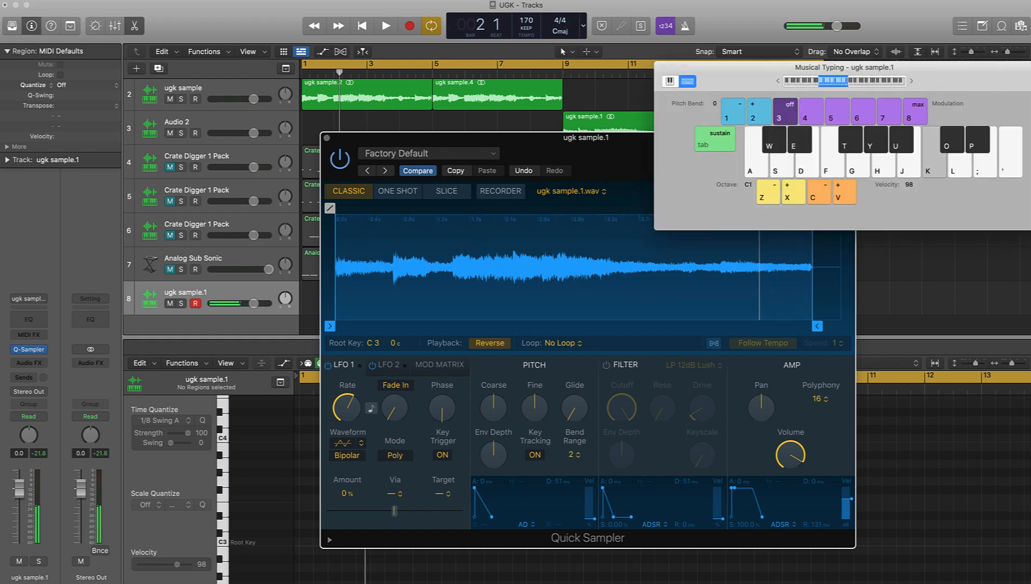
key("x")
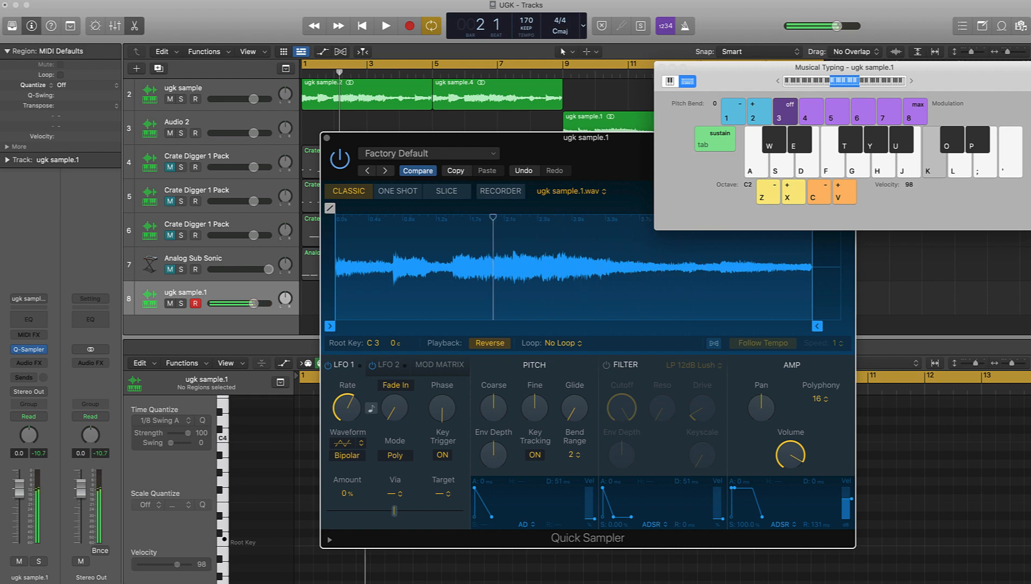
key("k")
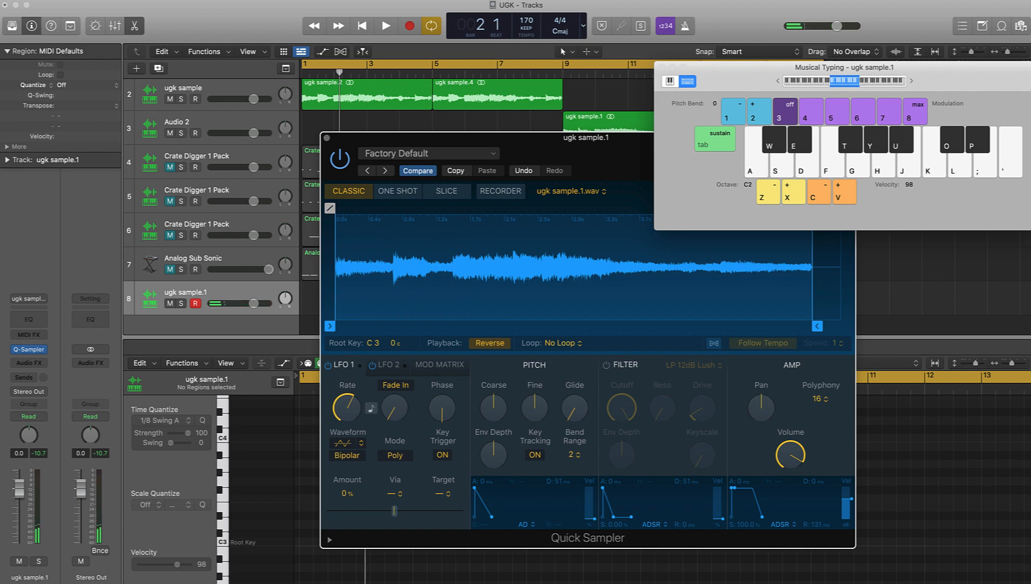
key("j")
key("l")
key("k")
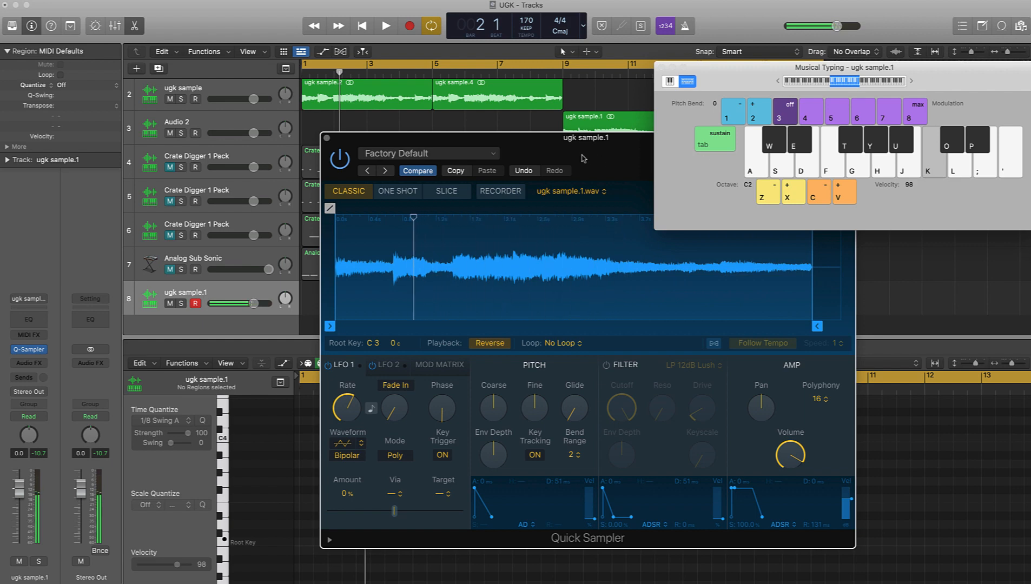
left_click_drag(582, 159, 421, 176)
key("k")
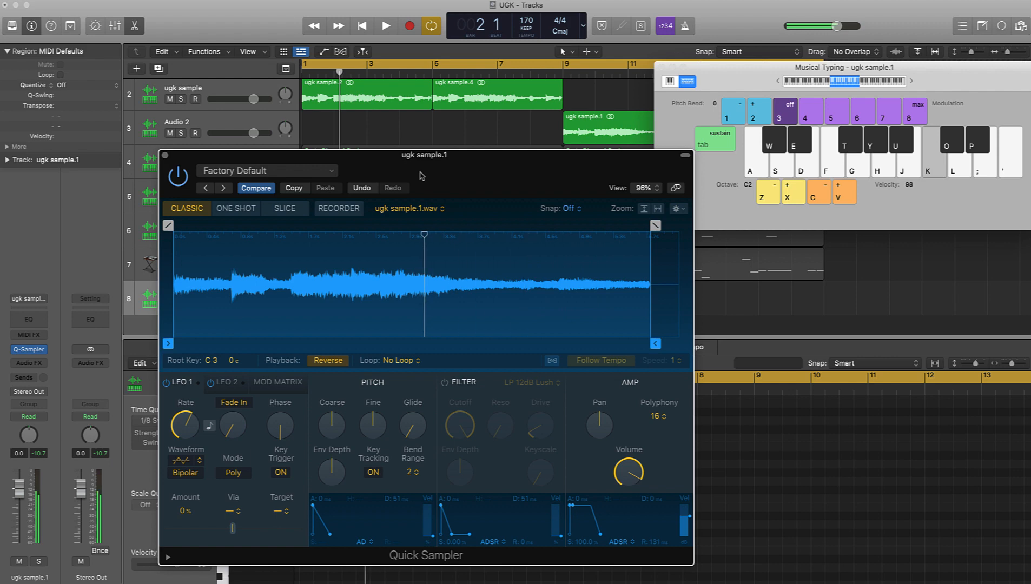
left_click(165, 156)
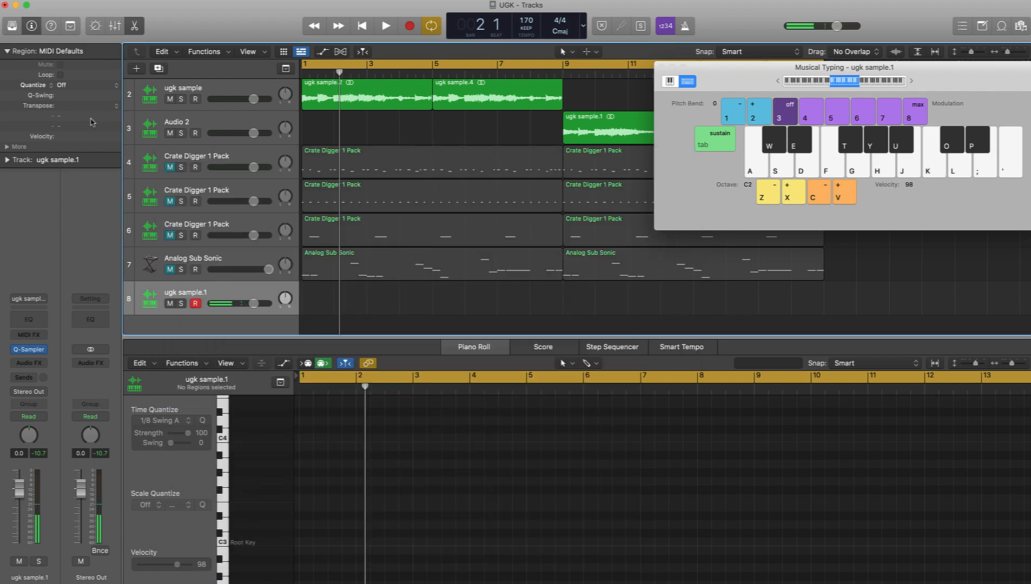
Step: Listen to the rearranged chops, unmute the three Crate Digger 1 Pack tracks, and play the beat with them
key("space")
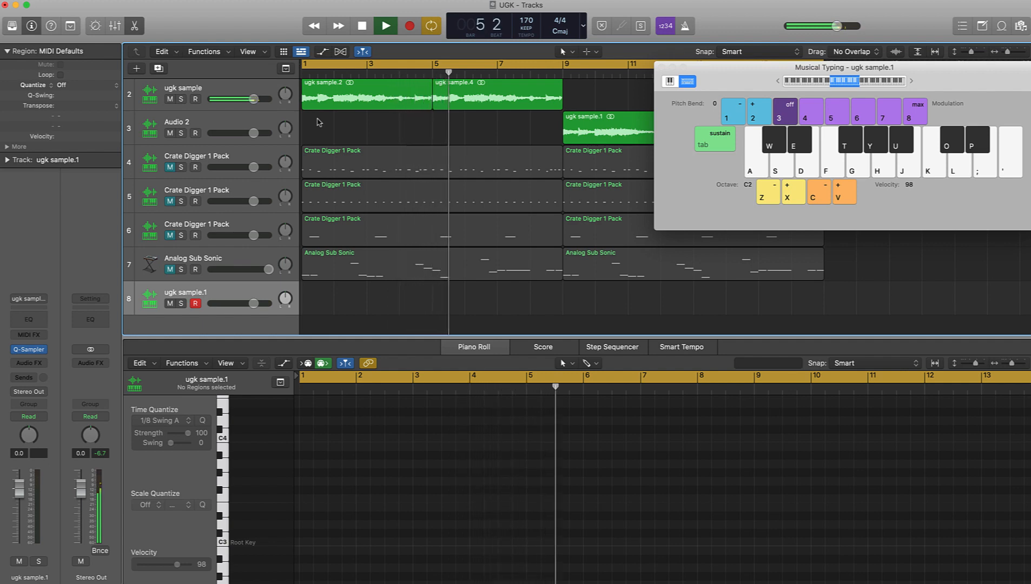
left_click_drag(706, 83, 890, 156)
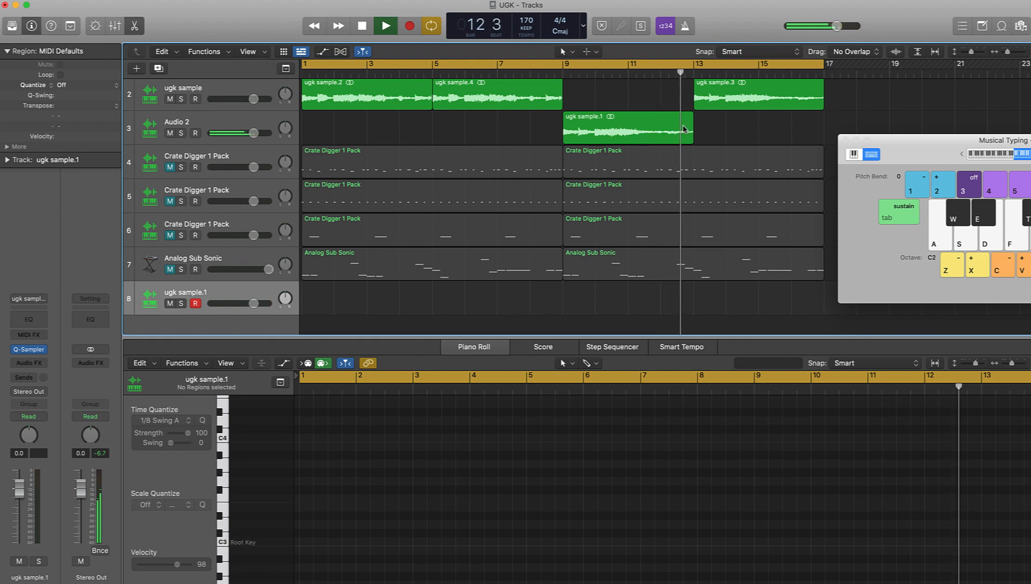
key("space")
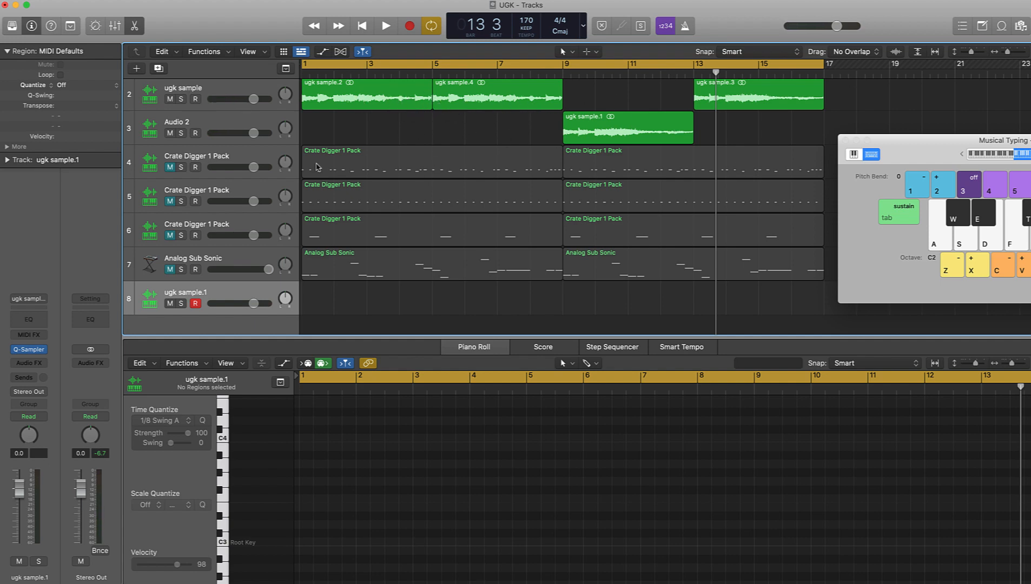
left_click_drag(170, 169, 174, 217)
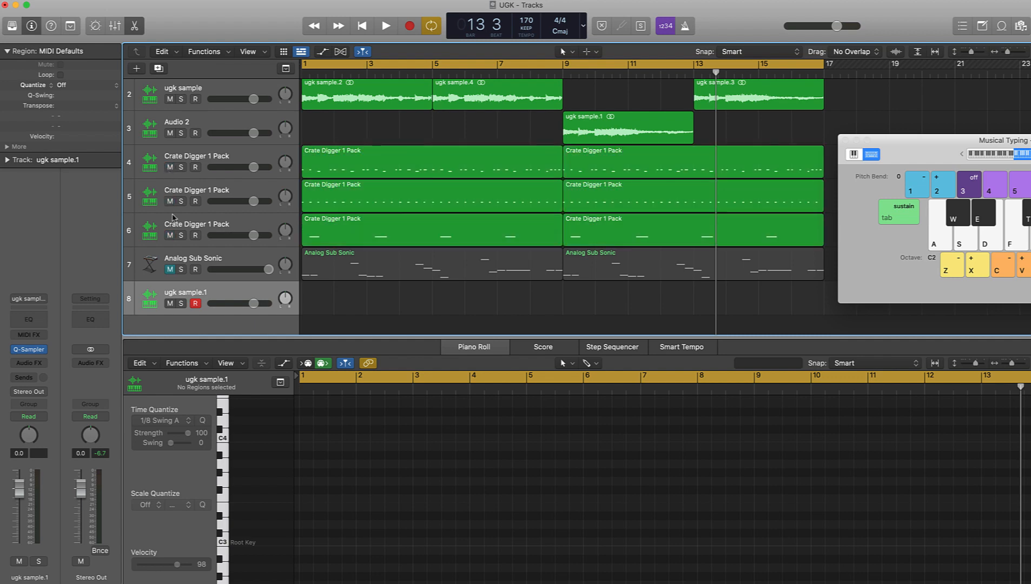
key("space")
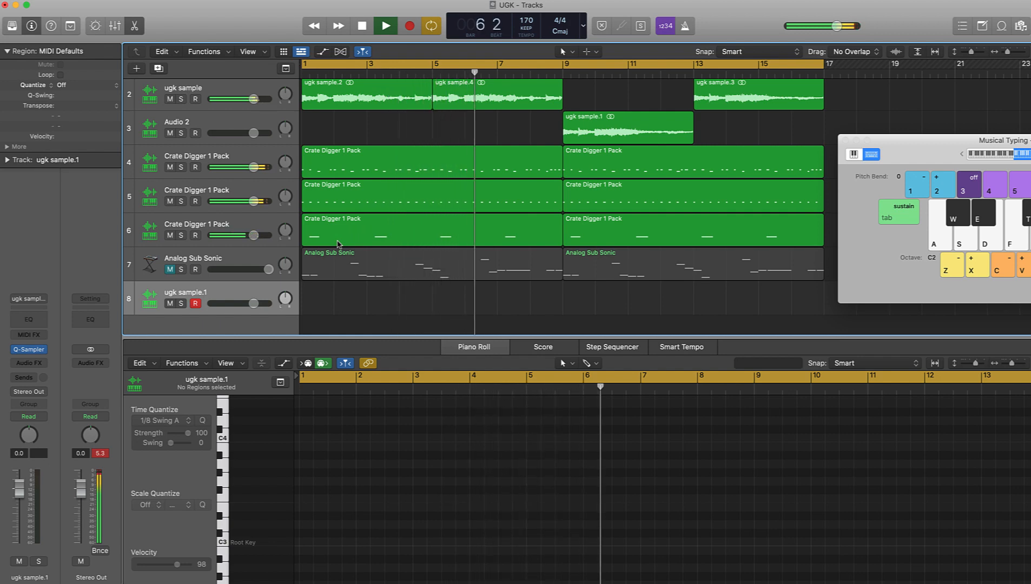
Step: Replace the ugk sample.1 region at bar 9 on Audio 2 with a copy of ugk sample.4
left_click(612, 130)
key("Delete")
key("space")
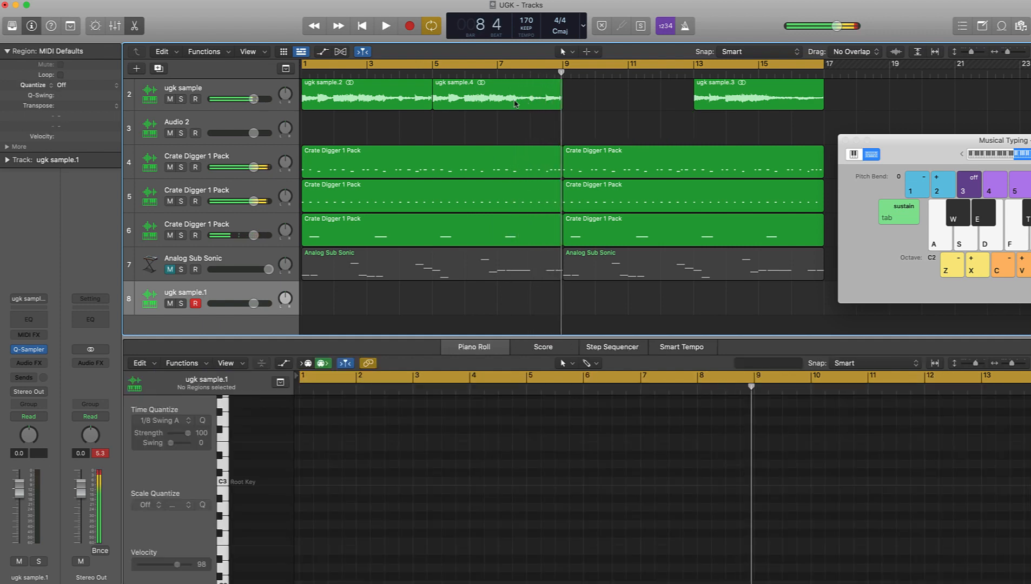
left_click_drag(481, 102, 612, 129)
left_click(238, 127)
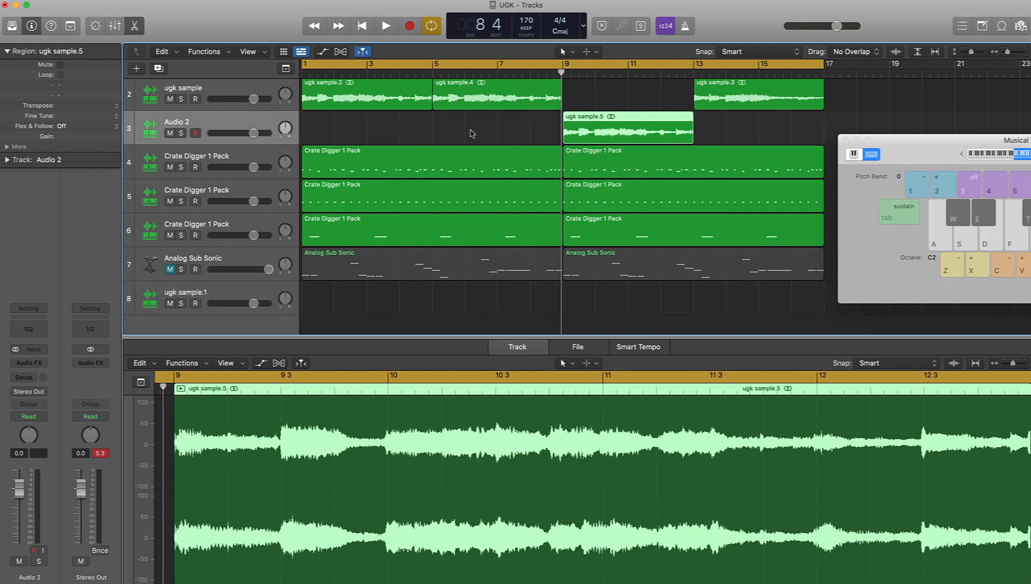
Step: Load the ugk sample.5 region into a new Quick Sampler track and mute Audio 2
scroll(394, 144, "down", 2)
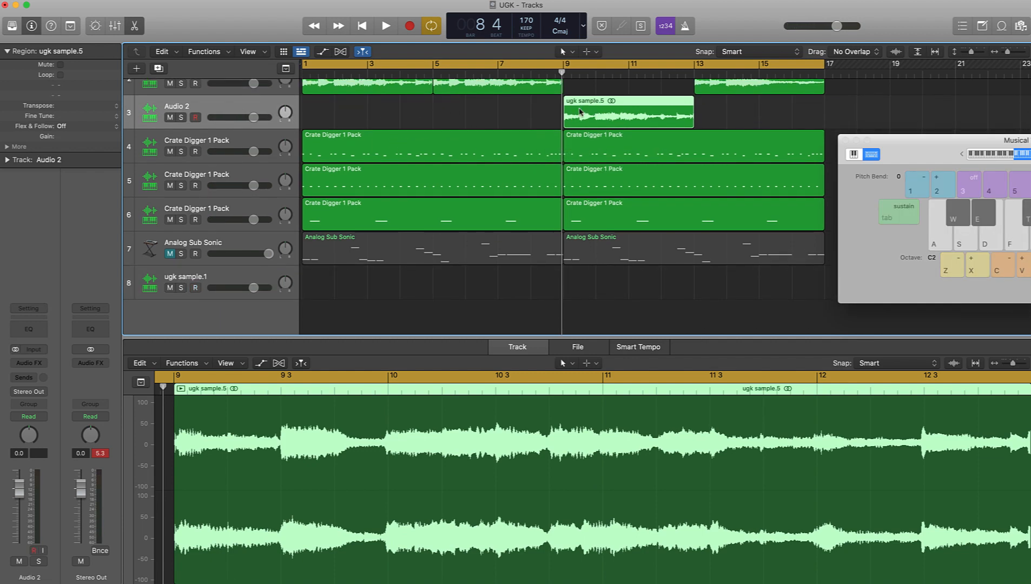
left_click_drag(605, 112, 184, 263)
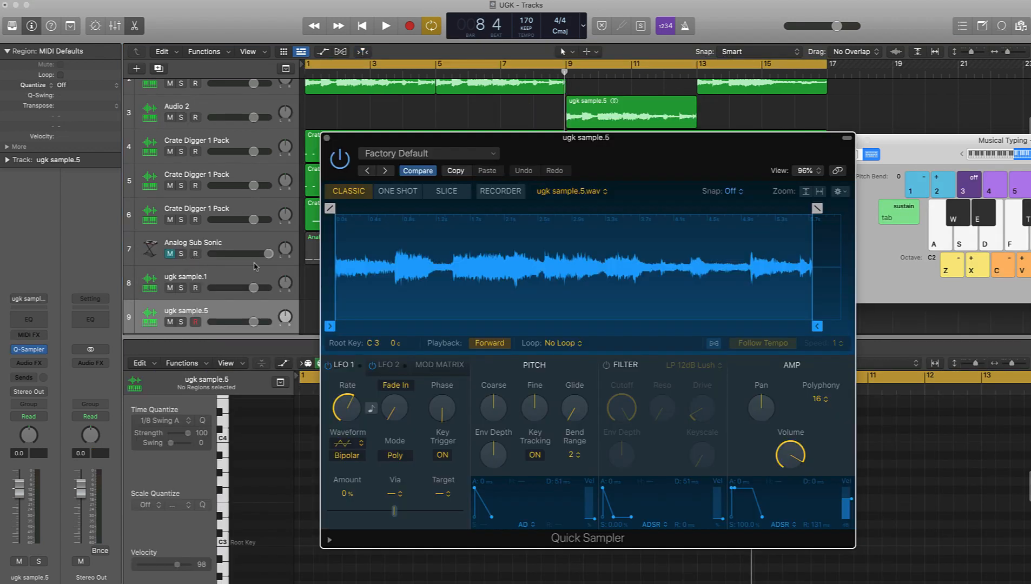
left_click(170, 117)
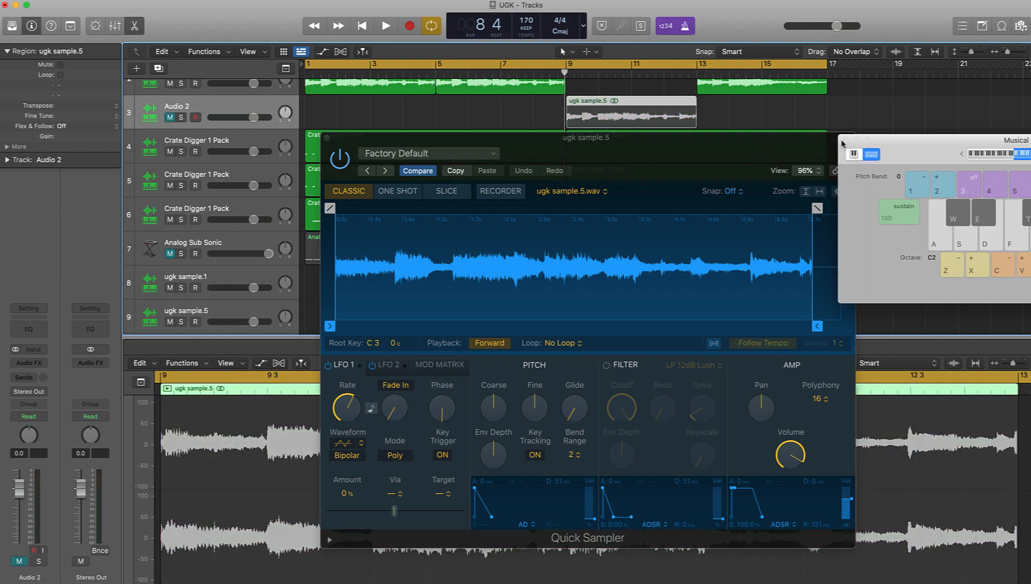
Step: Audition the ugk sample.5 sampler track with Musical Typing at octaves C2 and C1
key("super+k")
left_click(887, 128)
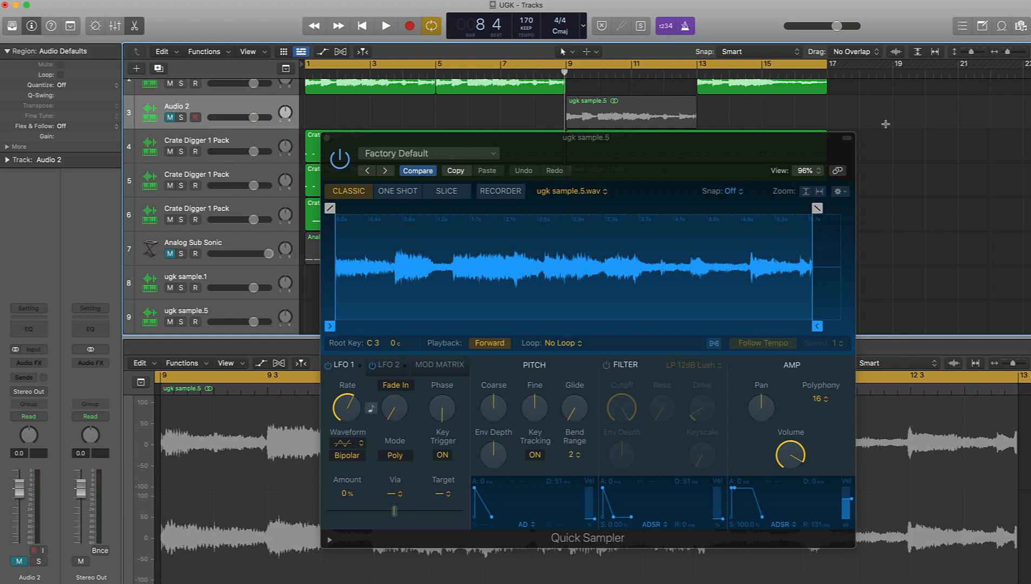
key("super+k")
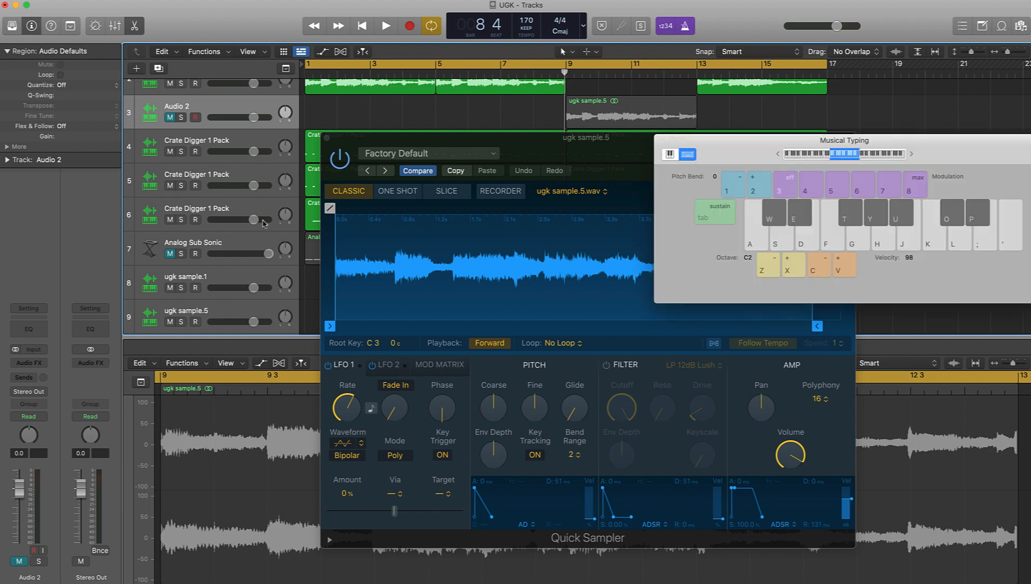
scroll(206, 244, "down", 2)
left_click(188, 268)
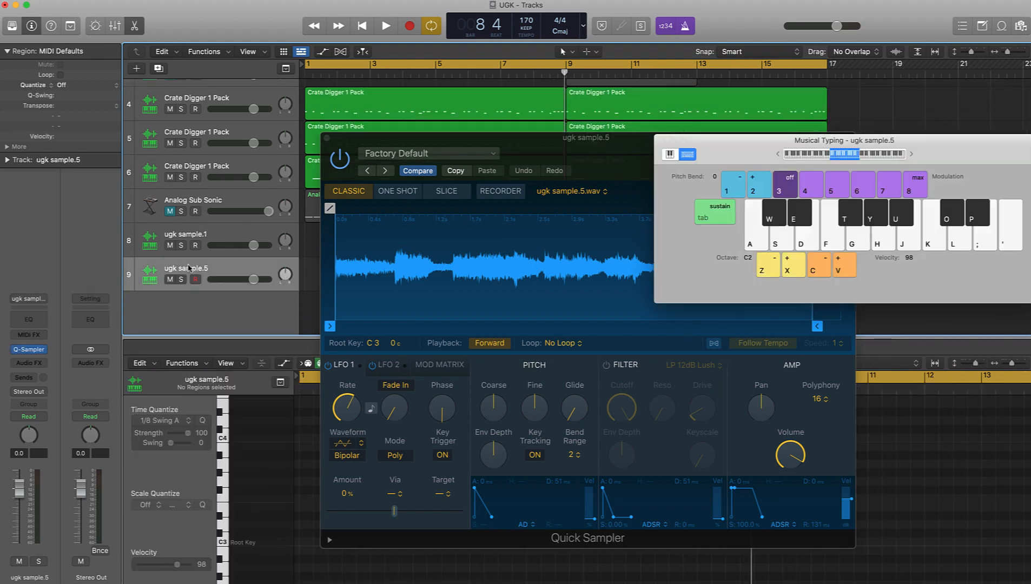
key("k")
key("k")
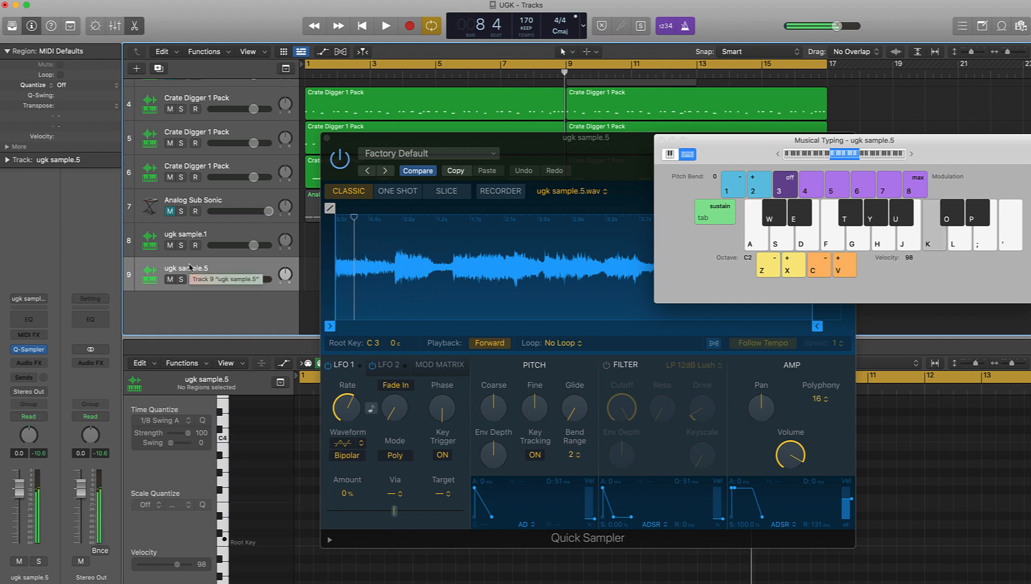
key("z")
key("k")
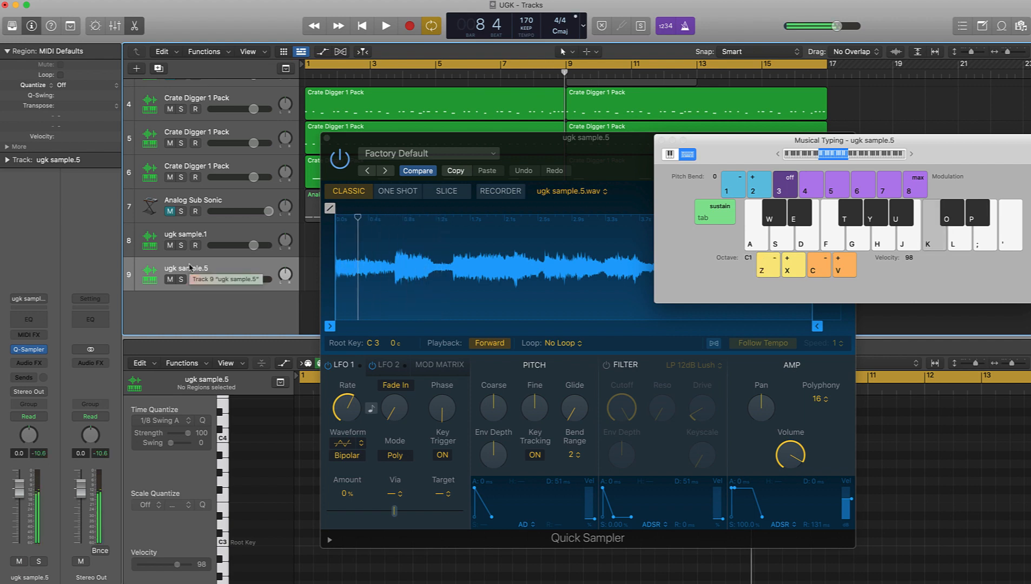
Step: Turn on Flex with Follow Tempo for the ugk sample.5 sampler and play it to hear the change
left_click(638, 340)
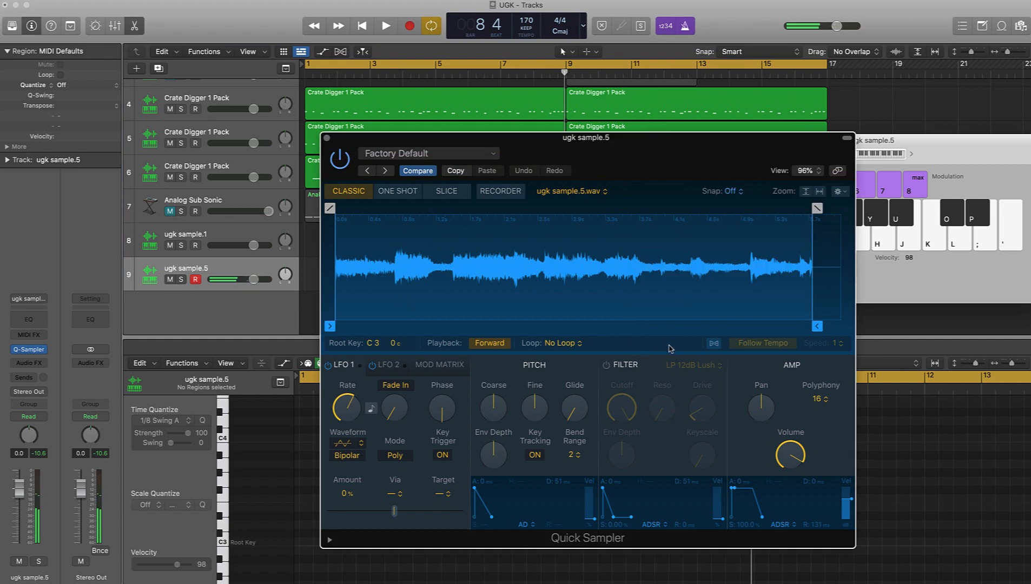
left_click(715, 344)
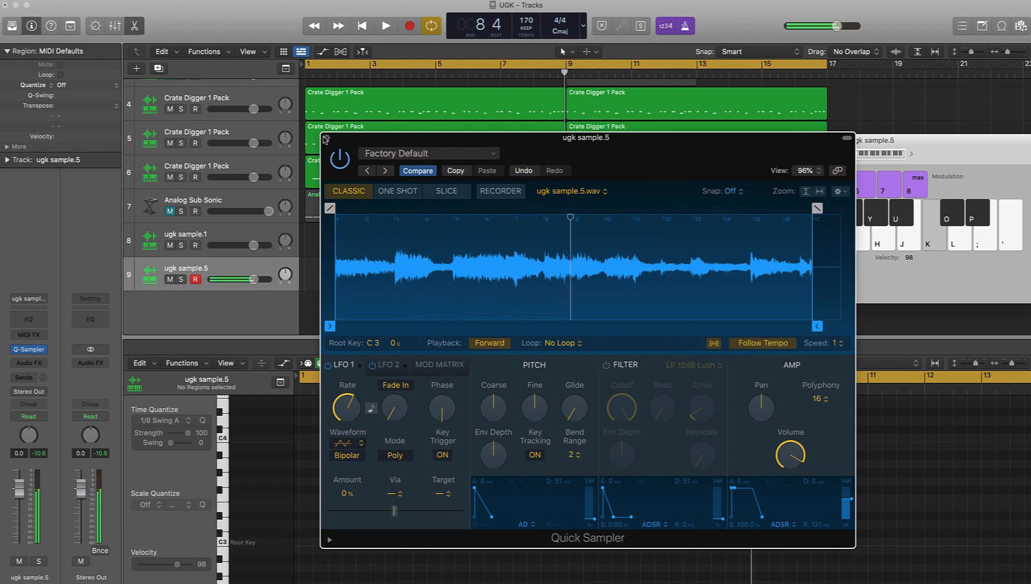
key("k")
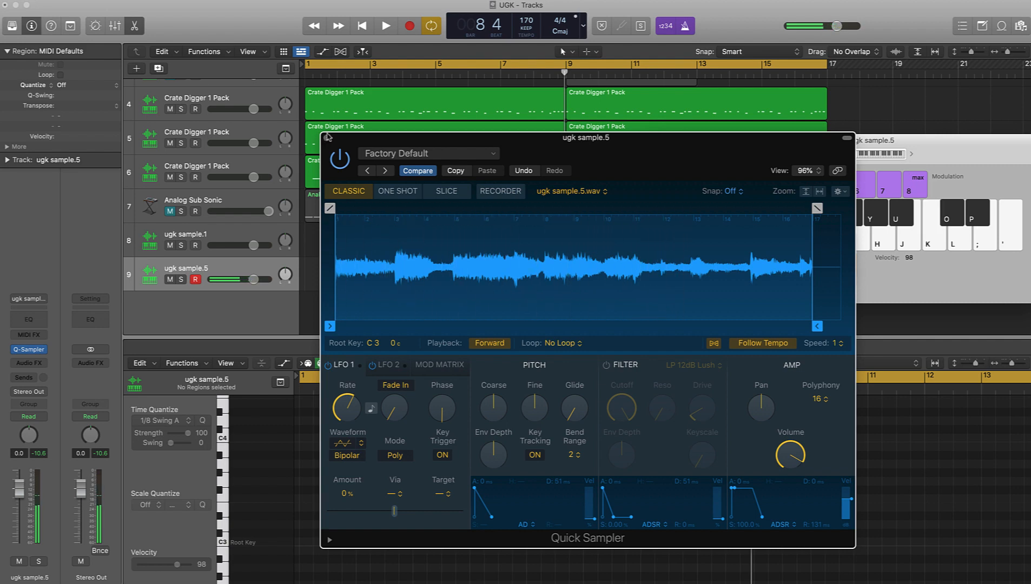
key("k")
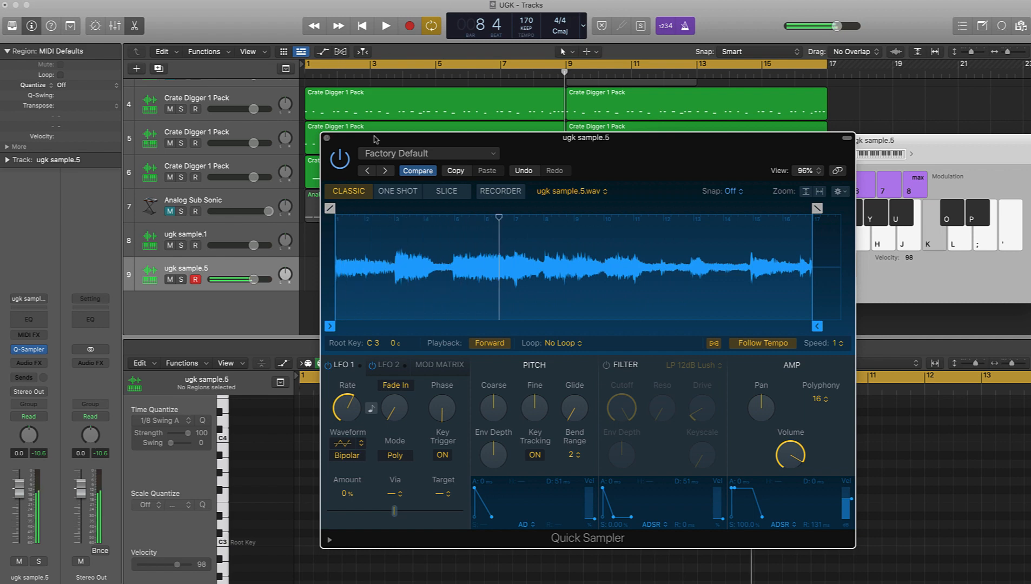
Step: Record a held C2 note from bar 9 to bar 13 on the ugk sample.5 sampler track
scroll(539, 99, "up", 5)
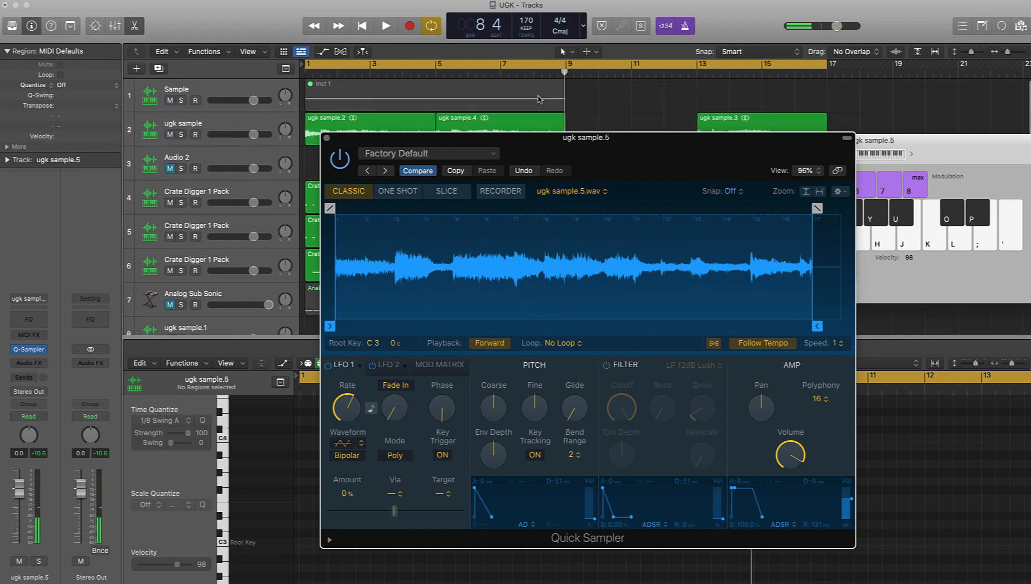
scroll(539, 100, "down", 1)
key("space")
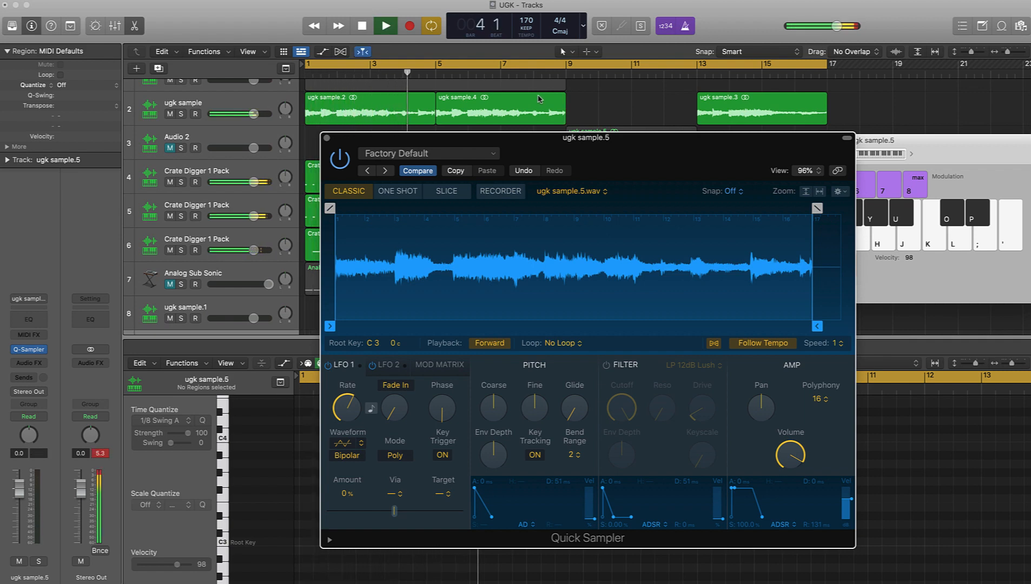
key("r")
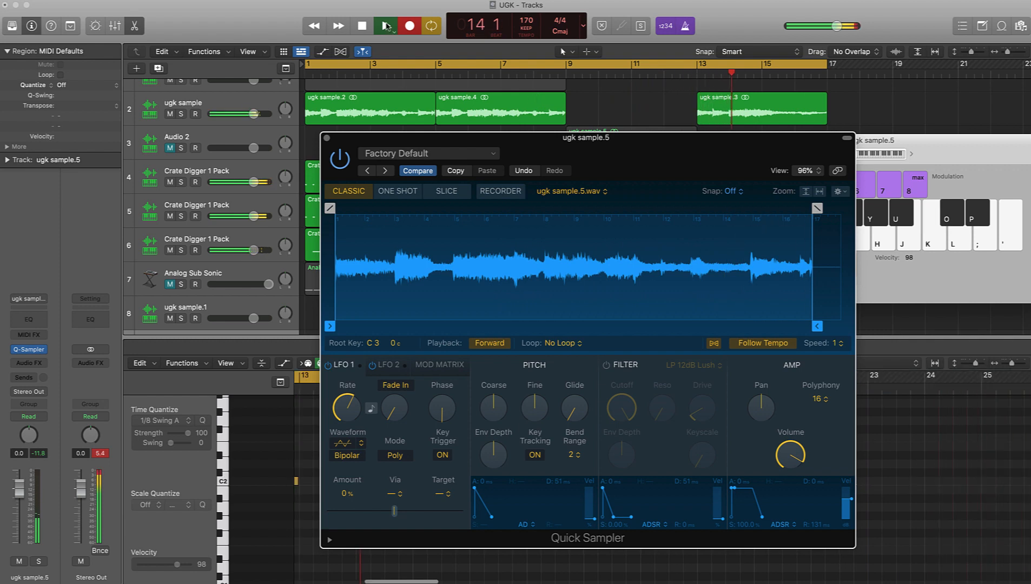
key("super+w")
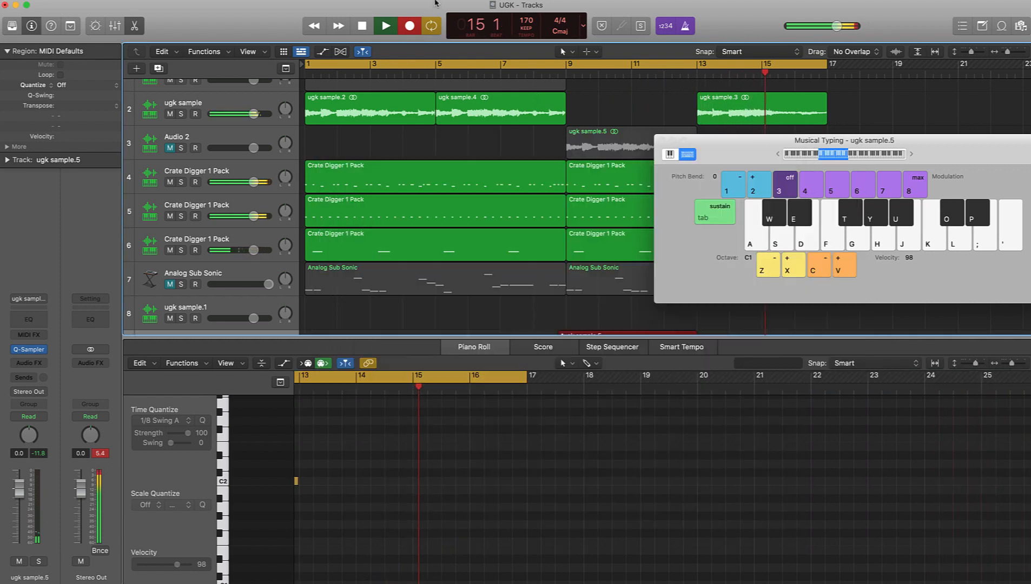
left_click(401, 23)
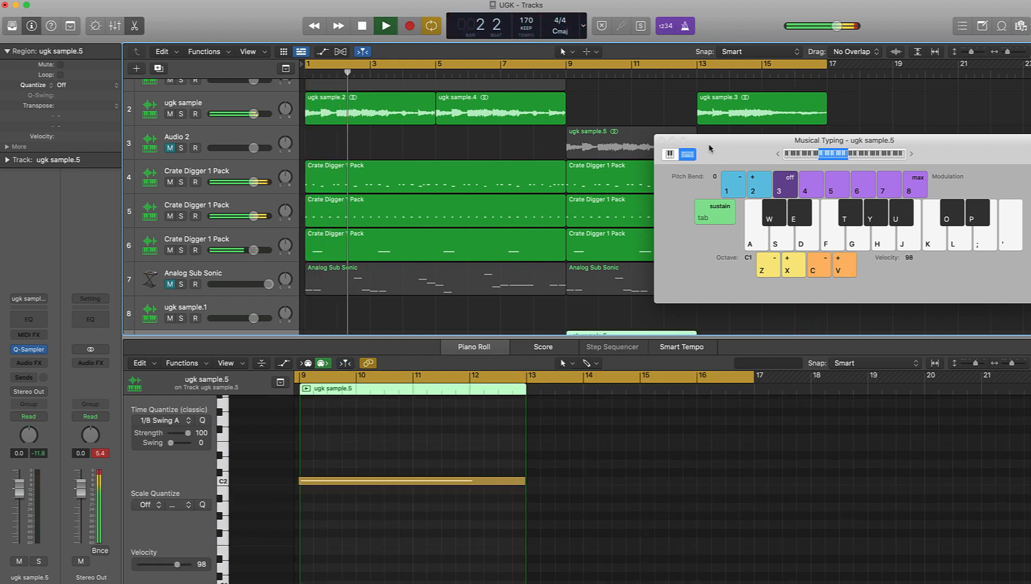
Step: Hide Musical Typing and select the recorded C2 note in the ugk sample.5 region
key("super+k")
scroll(648, 248, "down", 2)
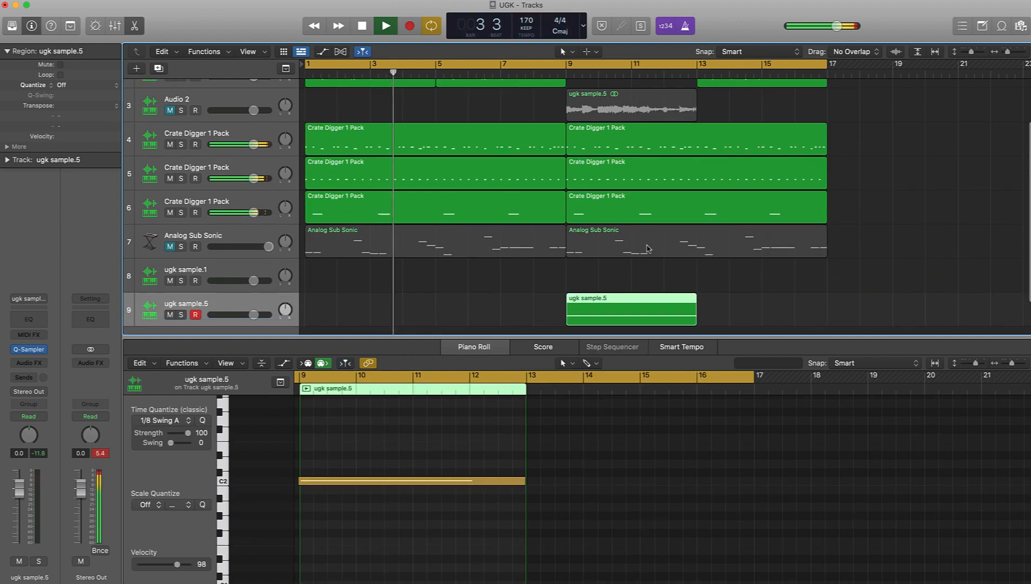
left_click(428, 466)
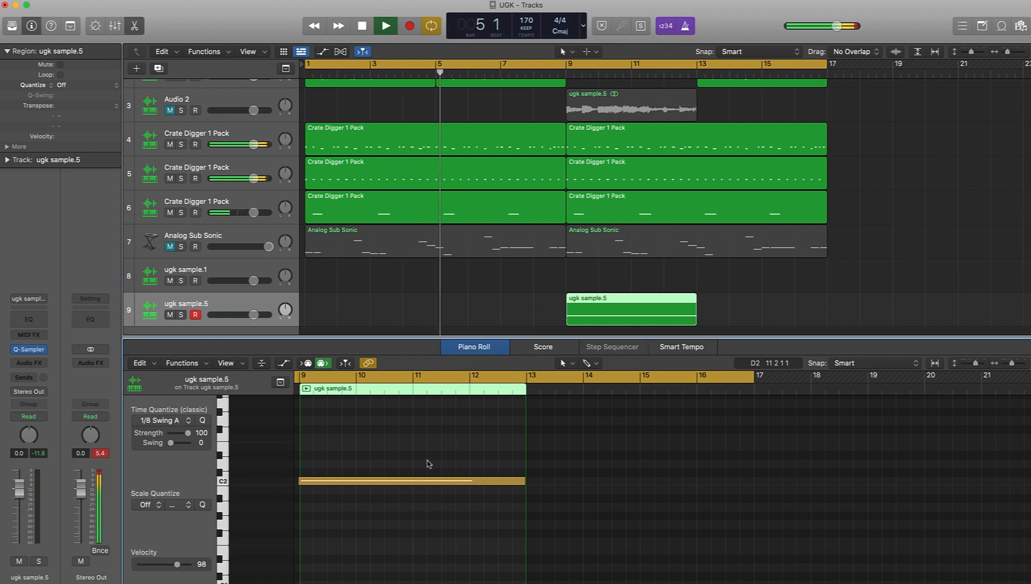
key("super+a")
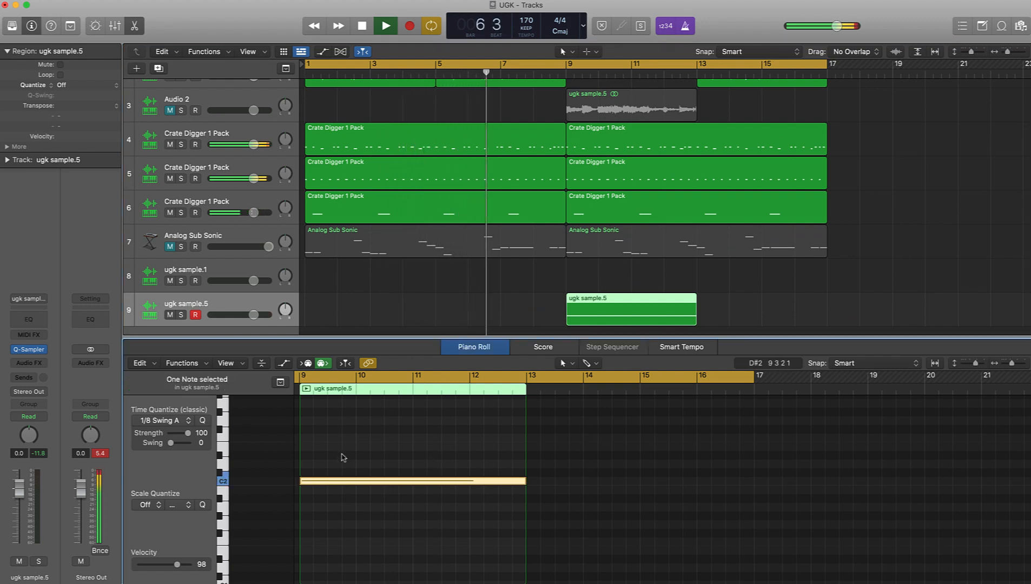
Step: Move the ugk sample.5 sampler track directly below the ugk sample track and stop playback
scroll(559, 274, "down", 3)
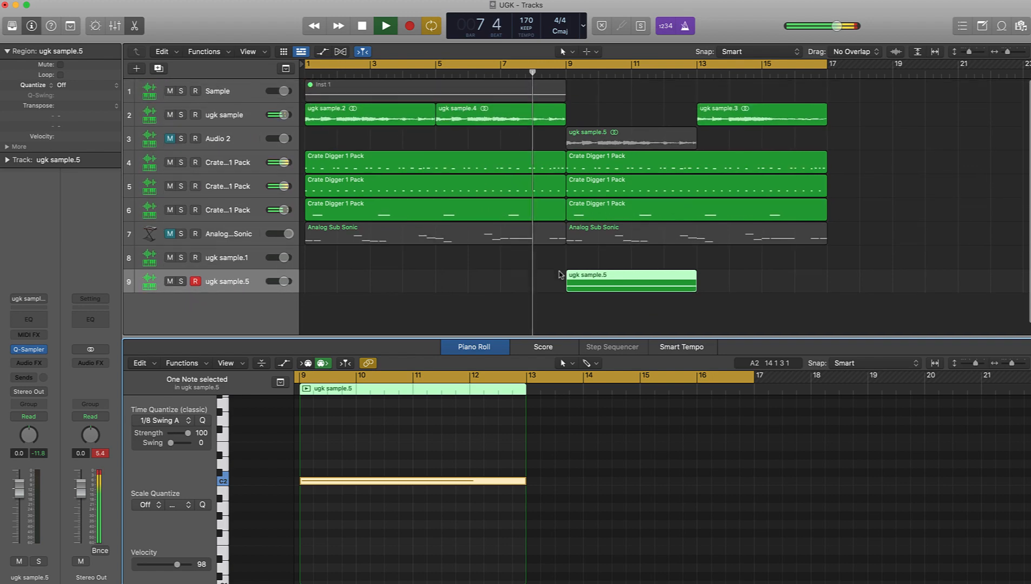
scroll(559, 275, "down", 2)
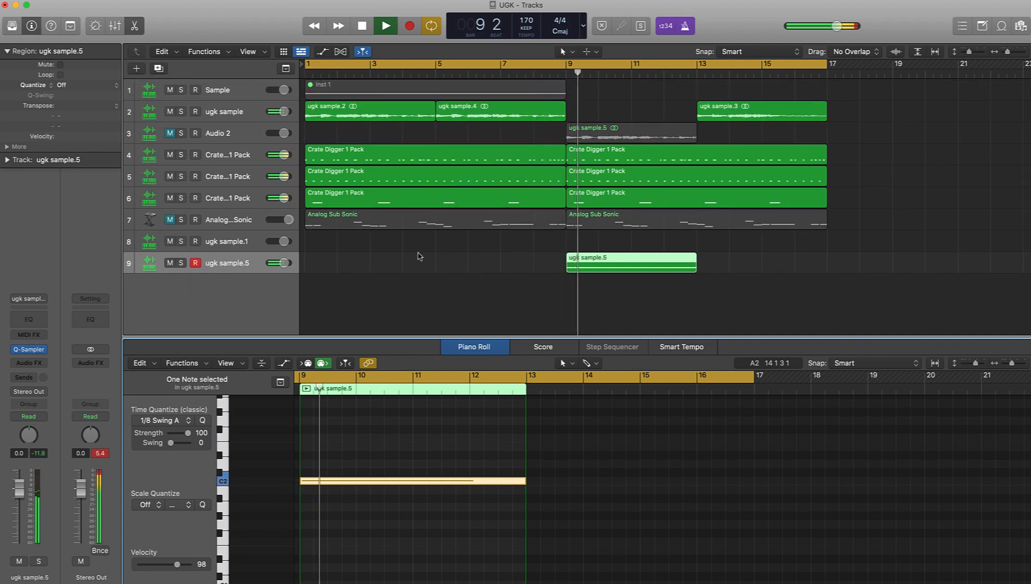
left_click(222, 261)
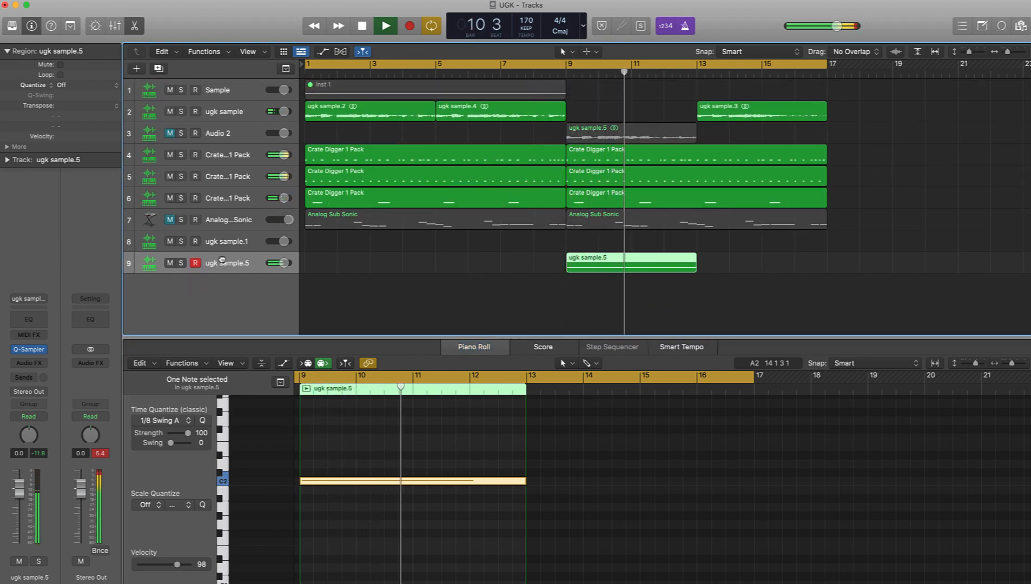
left_click_drag(222, 261, 222, 133)
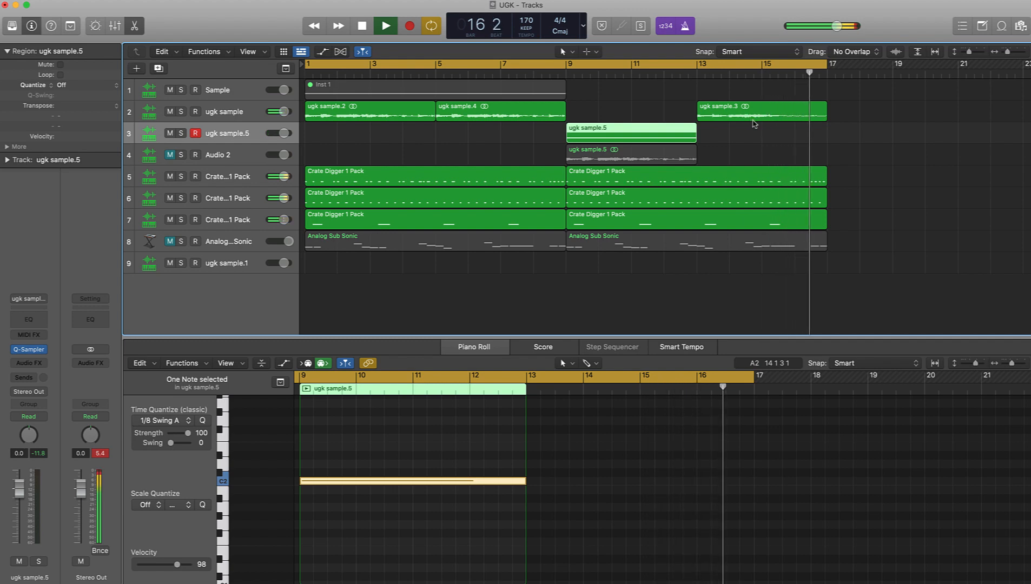
key("space")
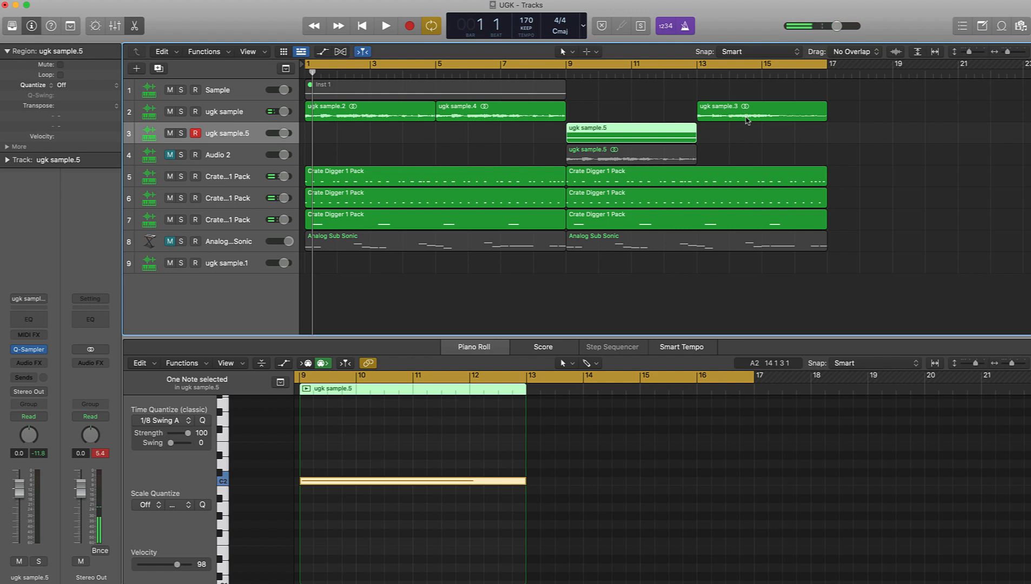
Step: Try deleting the ugk sample.3 region and extending the ugk sample.5 region and its C2 note towards bar 17, and undo it
left_click_drag(695, 136, 827, 135)
left_click(718, 114)
key("Delete")
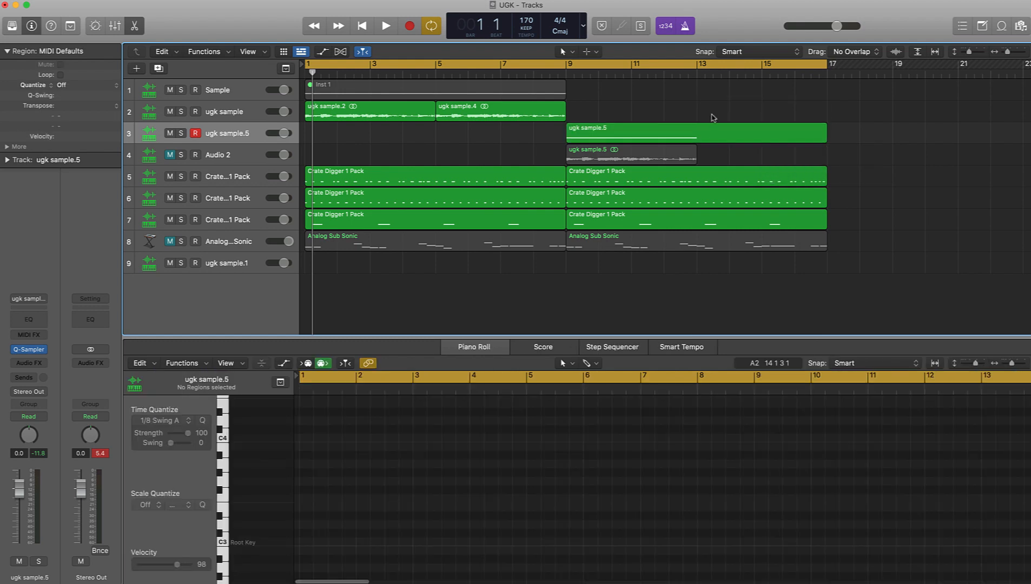
left_click(697, 140)
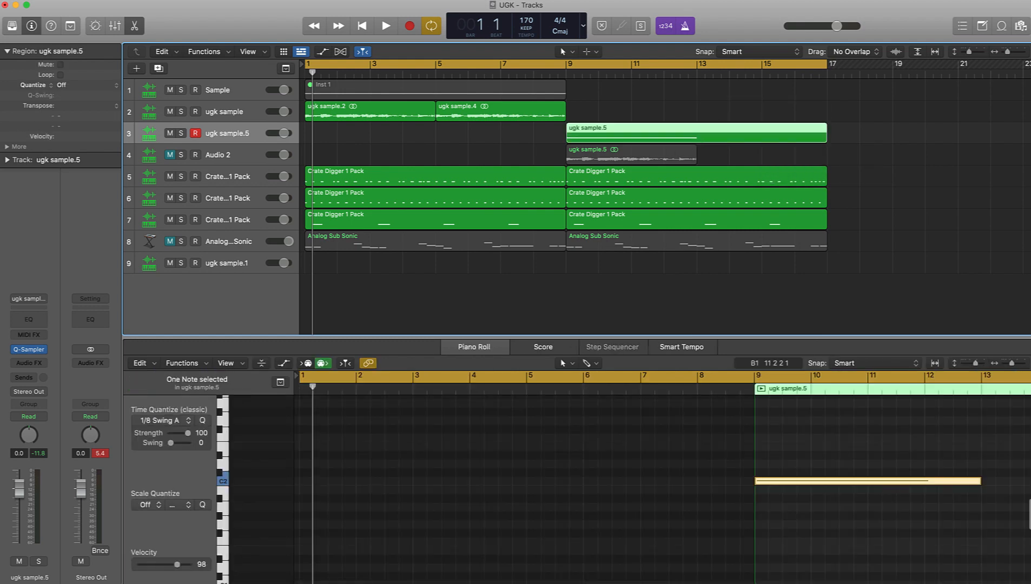
scroll(889, 489, "down", 5)
left_click_drag(596, 481, 690, 479)
left_click(658, 448)
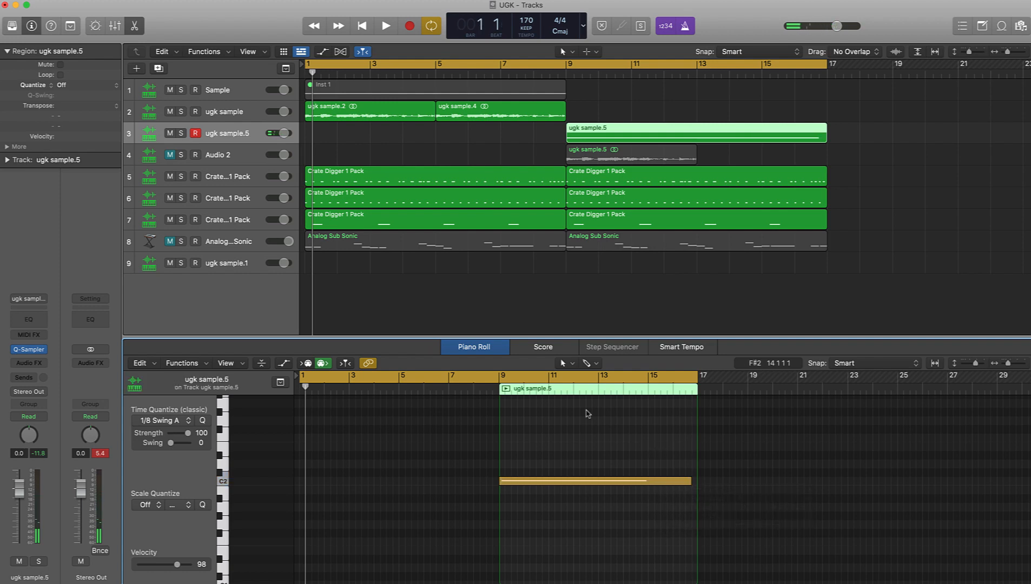
key("super+z")
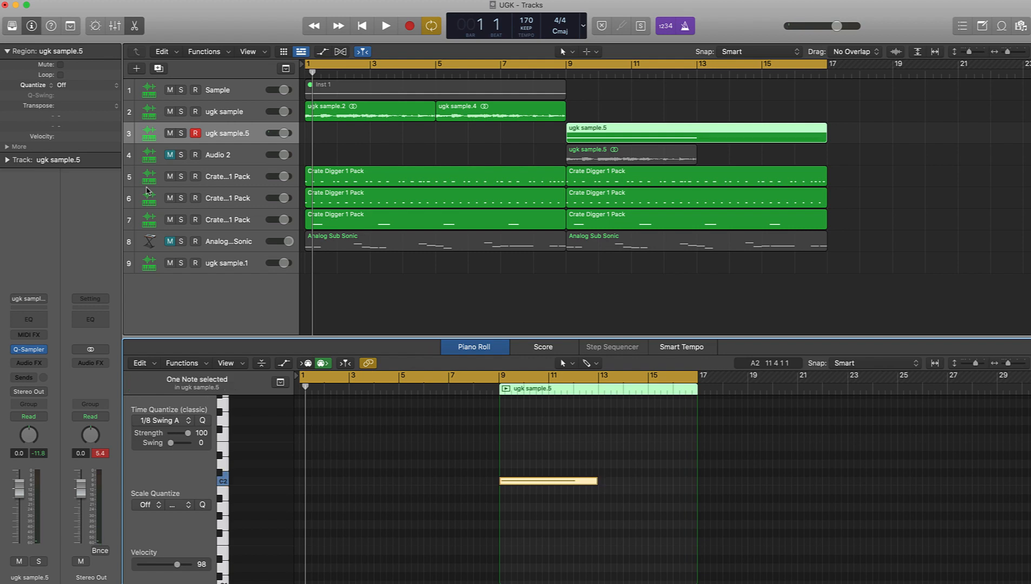
key("super+z")
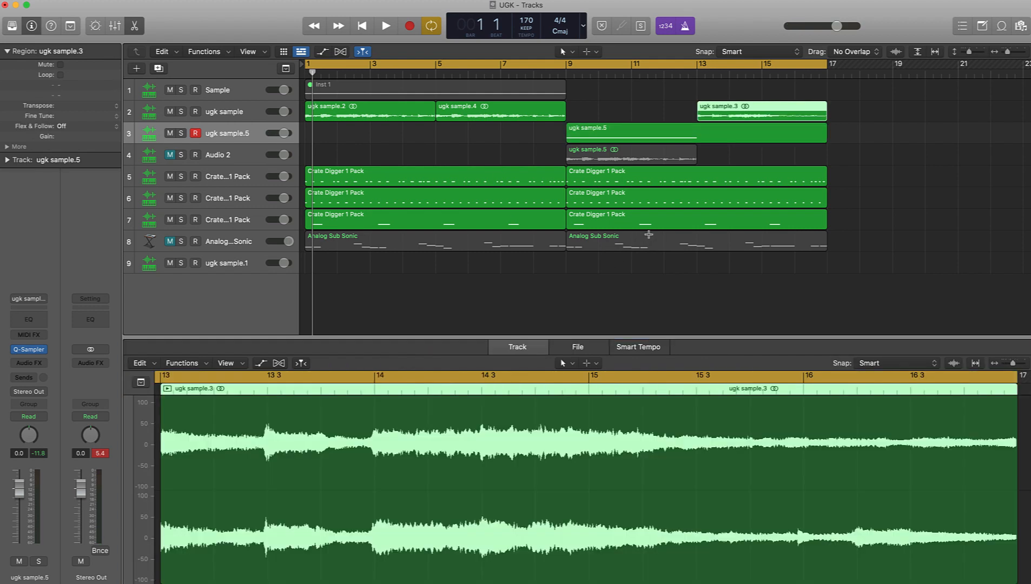
Step: Load the ugk sample.3 region into the Quick Sampler on track 9 in place of ugk sample.1
left_click_drag(823, 137, 217, 281)
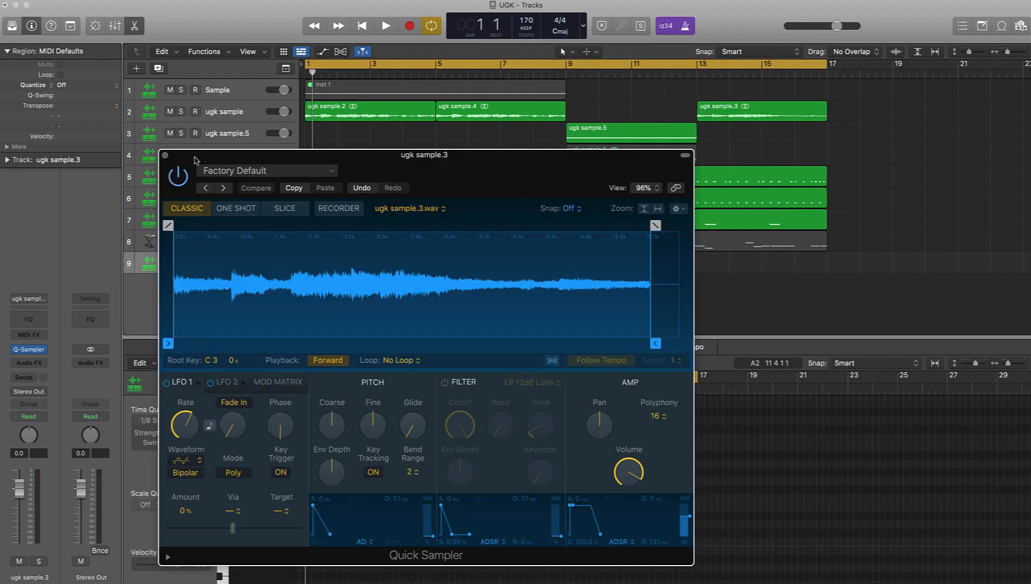
left_click_drag(196, 161, 507, 129)
left_click(222, 265)
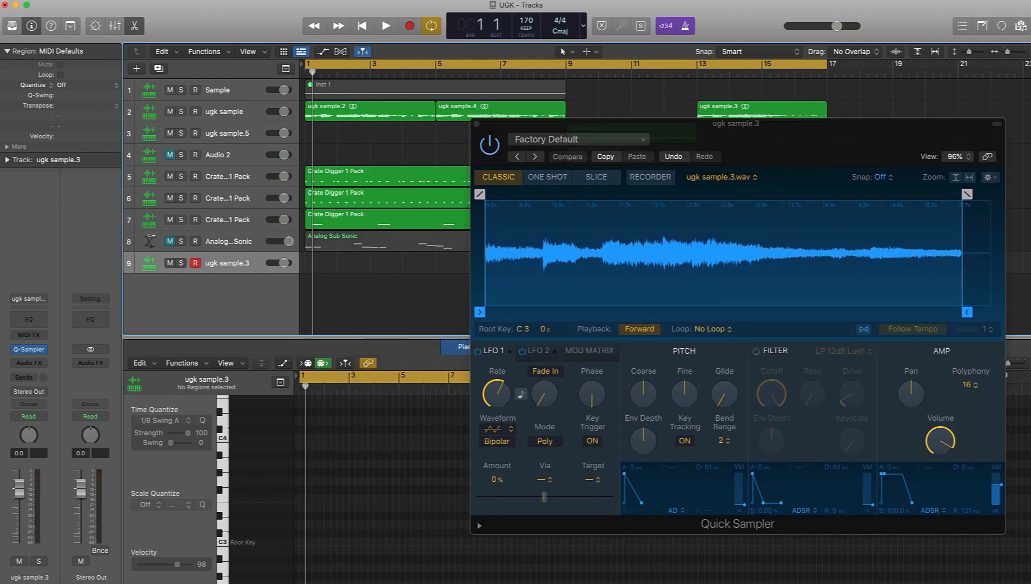
Step: Audition ugk sample.3 with Musical Typing, turn on Flex with Follow Tempo, and close both windows
key("super+k")
key("k")
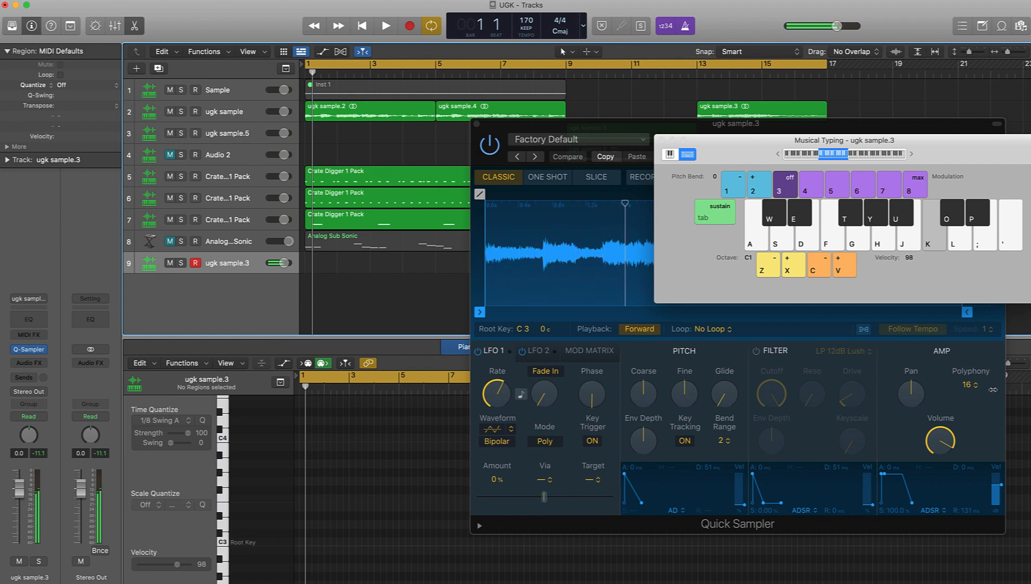
left_click(889, 331)
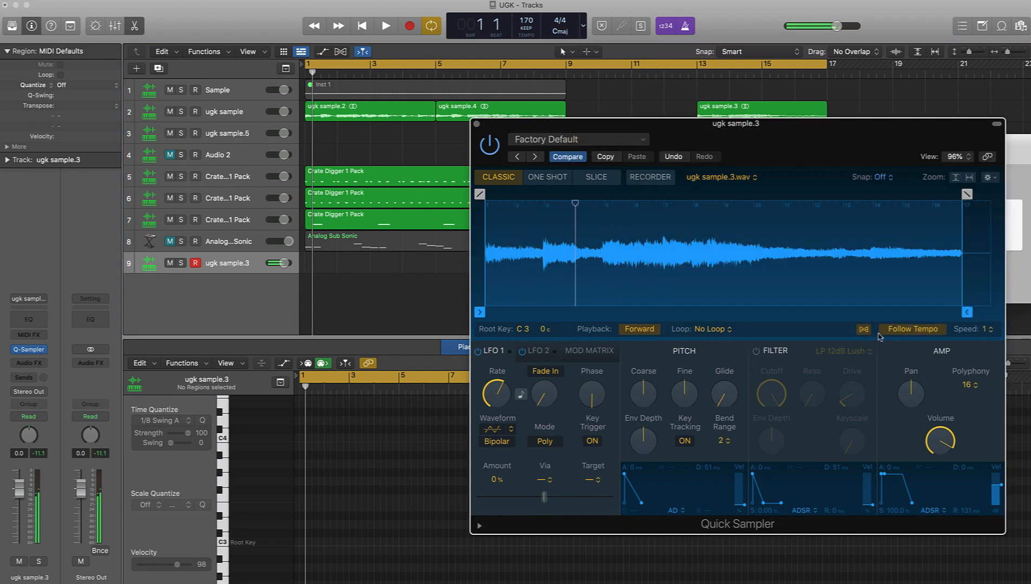
left_click(476, 123)
left_click(659, 141)
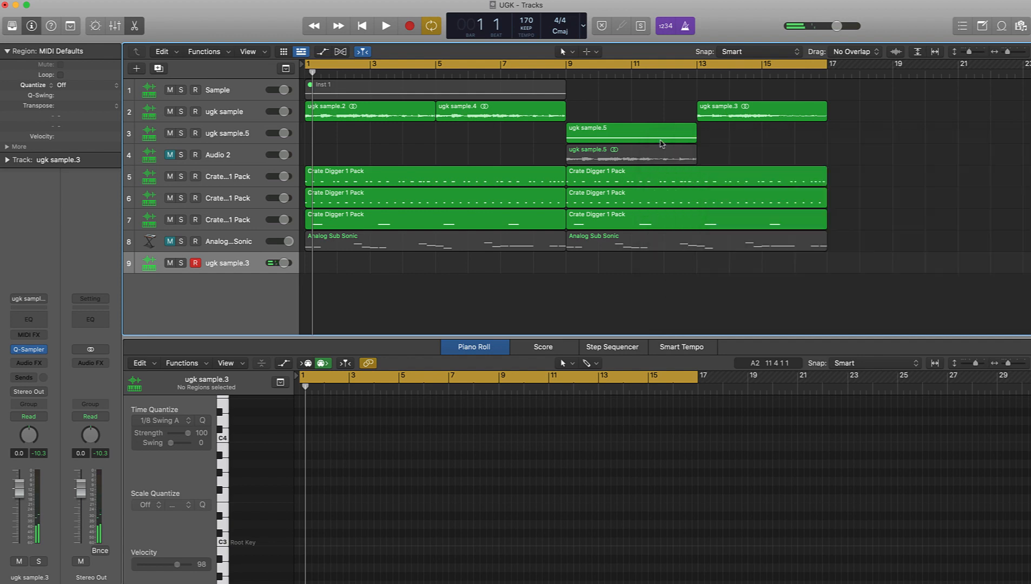
Step: Delete the ugk sample.3 audio region at bar 13 and move the ugk sample.3 sampler track below ugk sample.5
left_click(726, 118)
key("Delete")
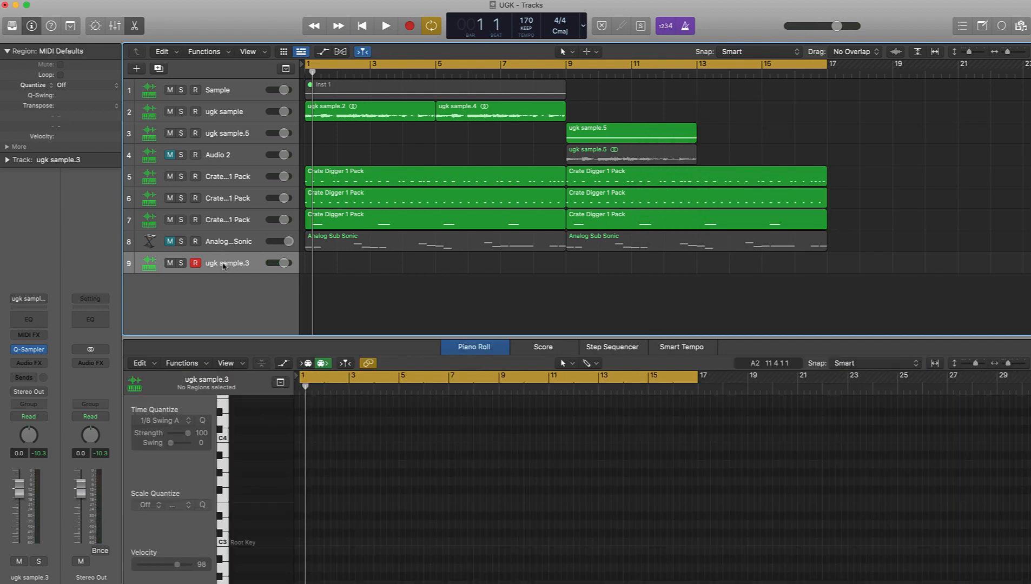
left_click_drag(223, 266, 252, 158)
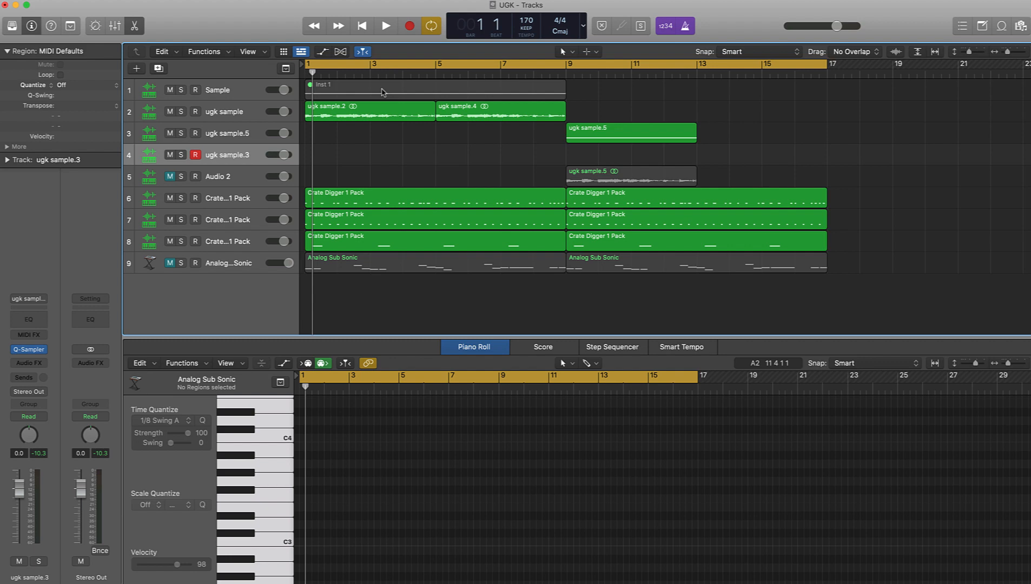
Step: Record a held C2 note from bar 13 to bar 17 on the ugk sample.3 sampler track and hide Musical Typing
key("ctrl+m")
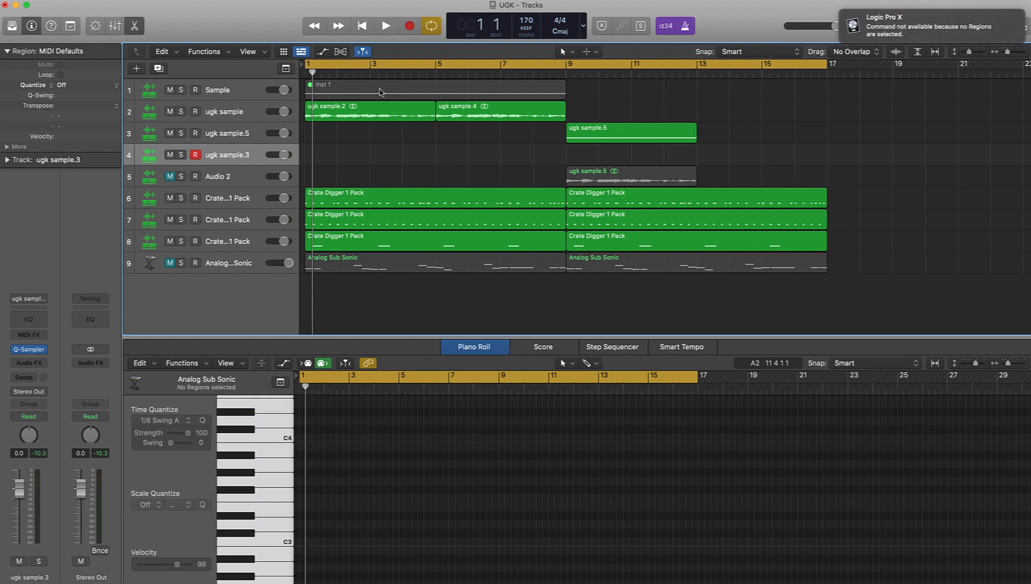
key("super+k")
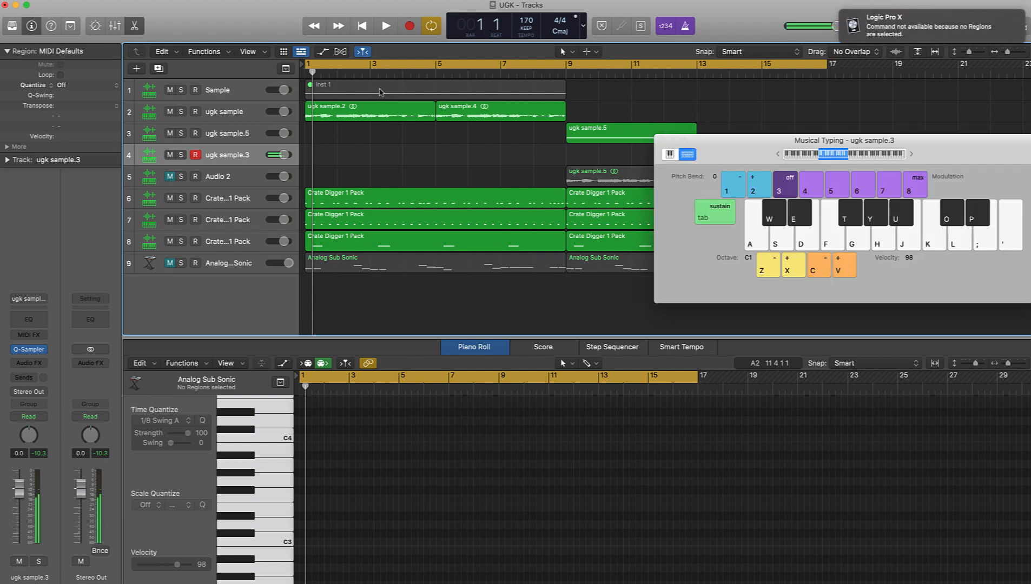
key("space")
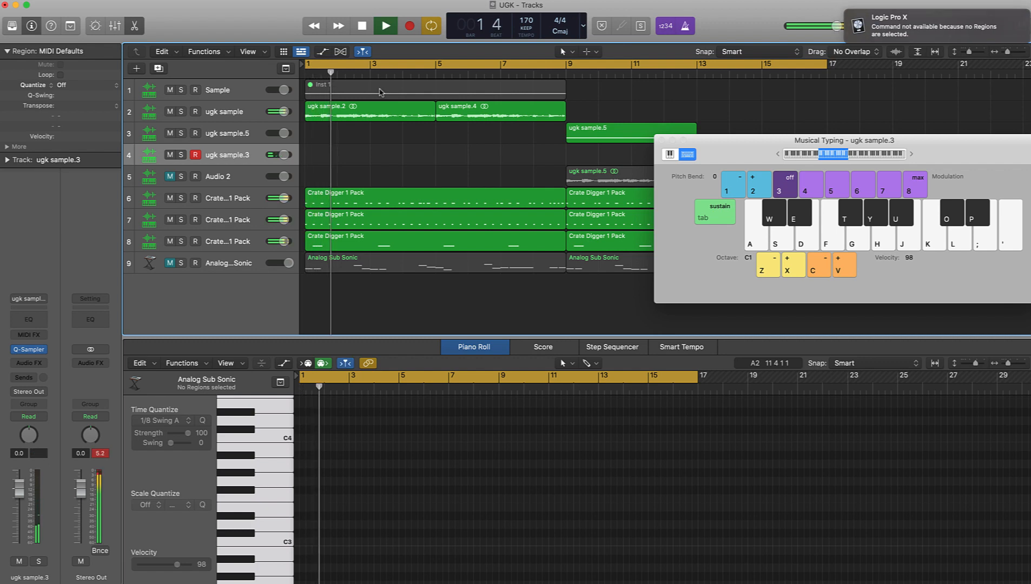
key("r")
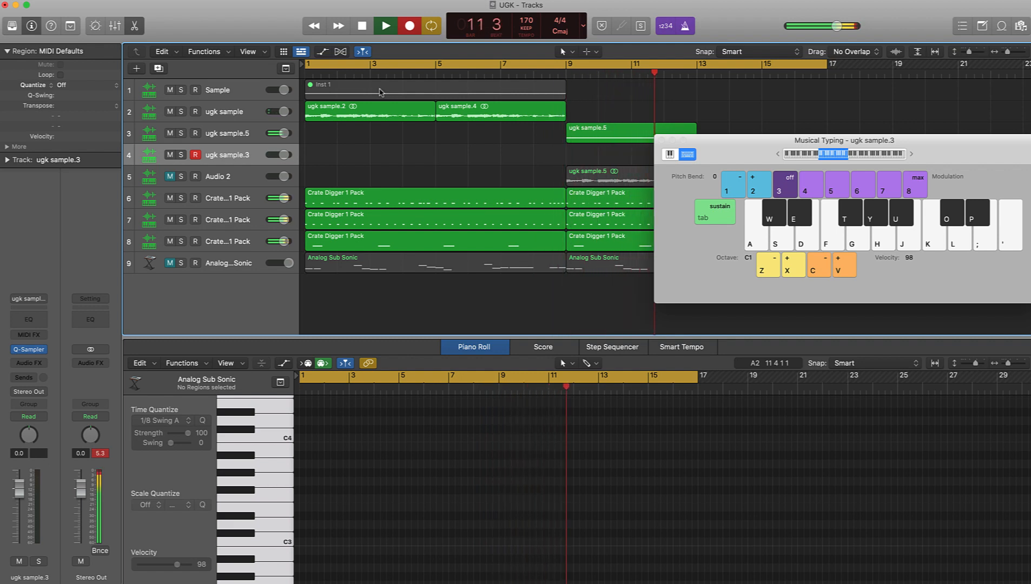
key("k")
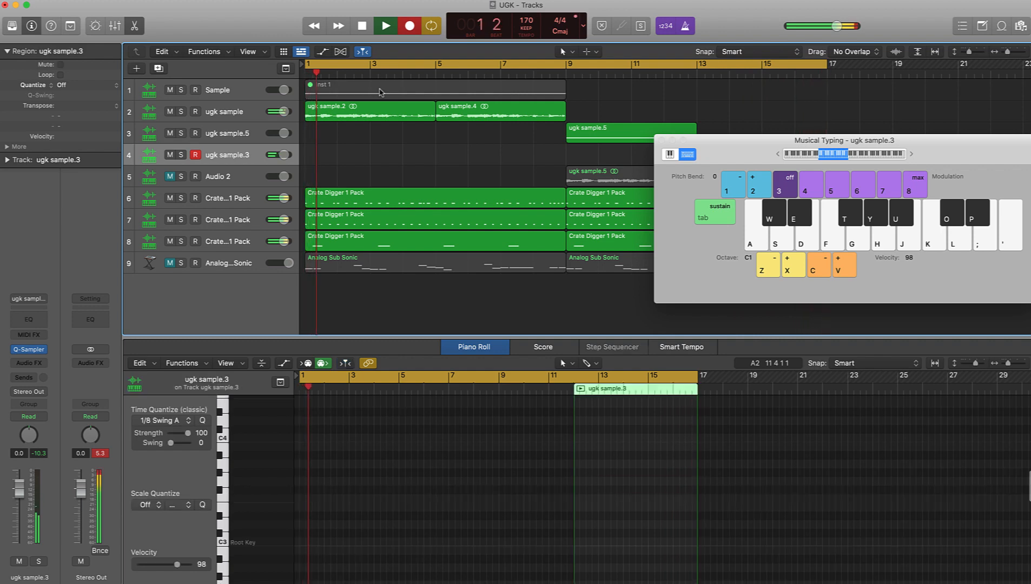
key("space")
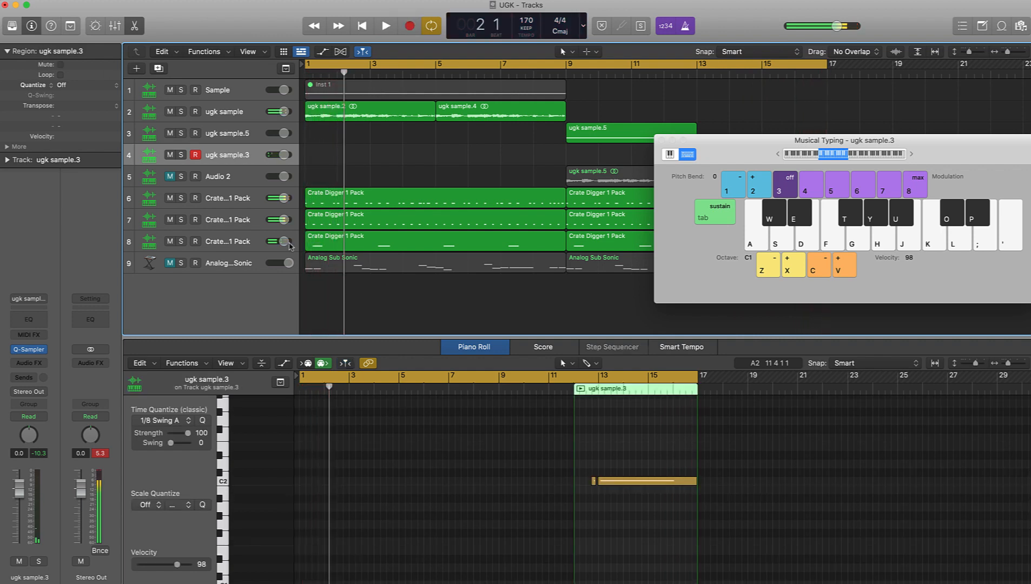
left_click(661, 140)
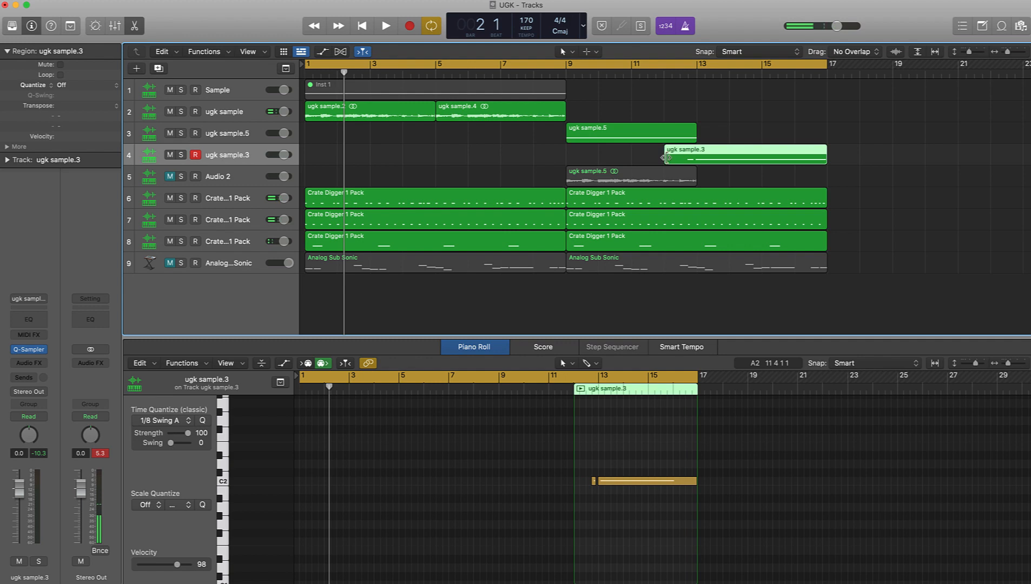
Step: Fine-tune the end of the C2 note in the ugk sample.5 region at bar 13 and clear the selection
left_click(693, 137)
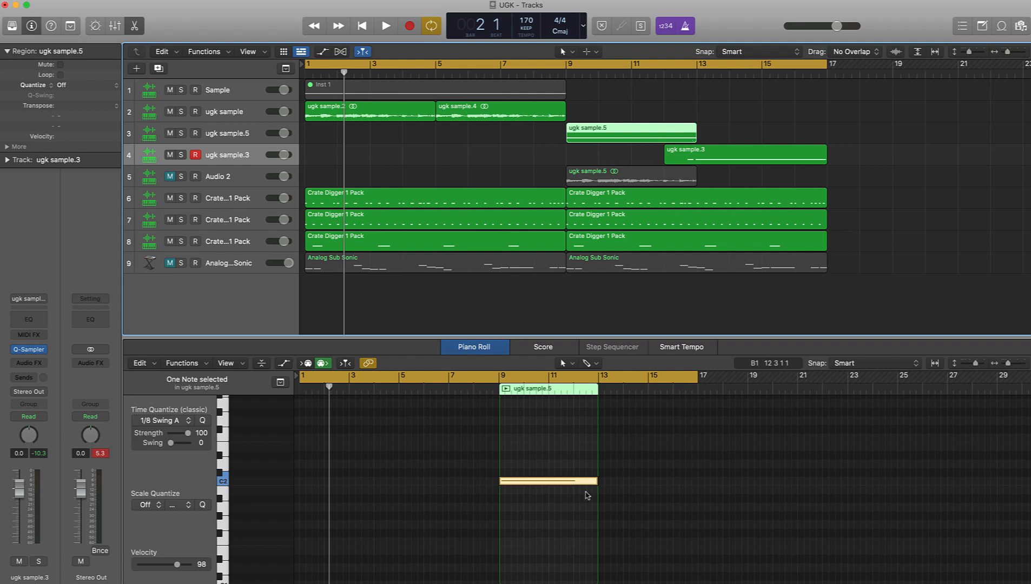
mouse_move(594, 481)
left_mouse_down()
mouse_move(585, 485)
mouse_move(598, 484)
left_mouse_up()
left_click(596, 412)
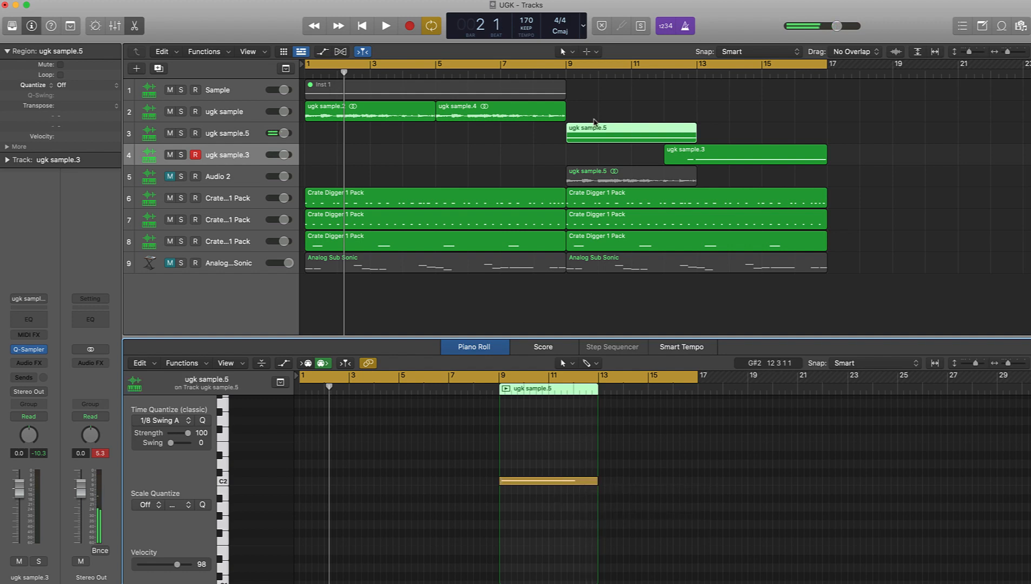
left_click(490, 143)
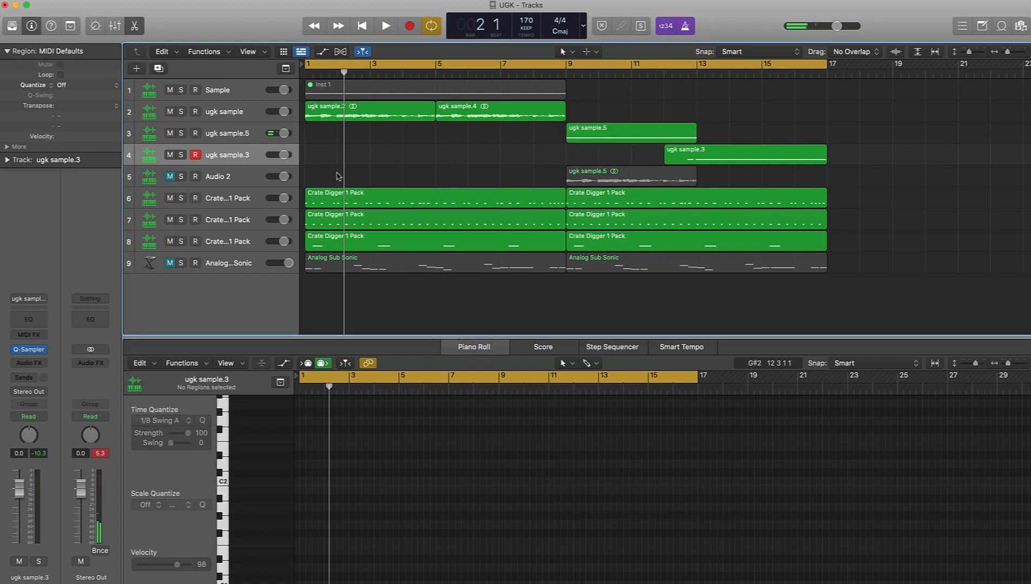
Step: Delete the muted Audio 2 track together with its ugk sample.5 audio region
left_click(216, 178)
key("Delete")
key("super+BackSpace")
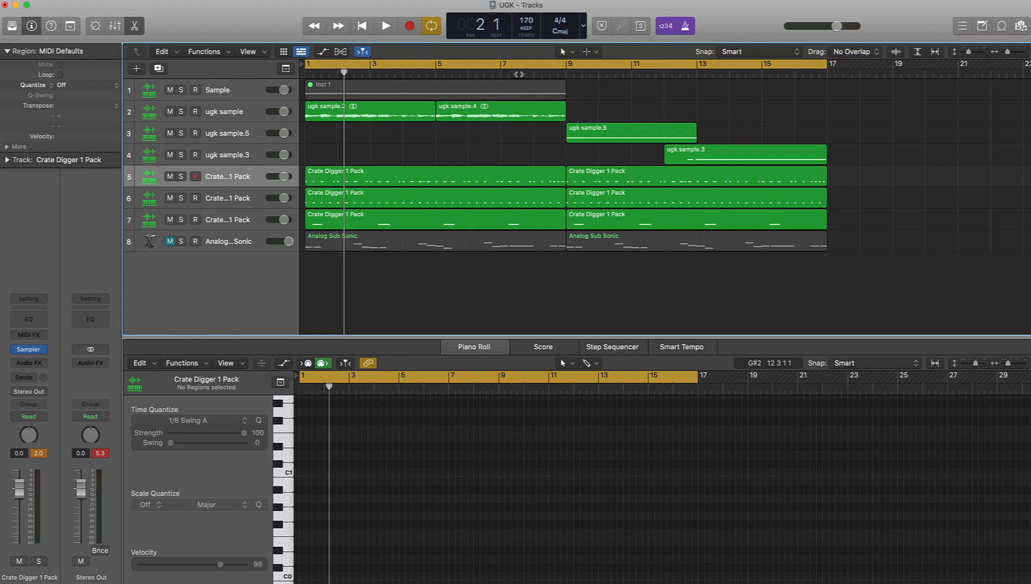
Step: Split the ugk sample.4 region at bar 8 beat 3 and again at bar 8 beat 4
key("super+Right")
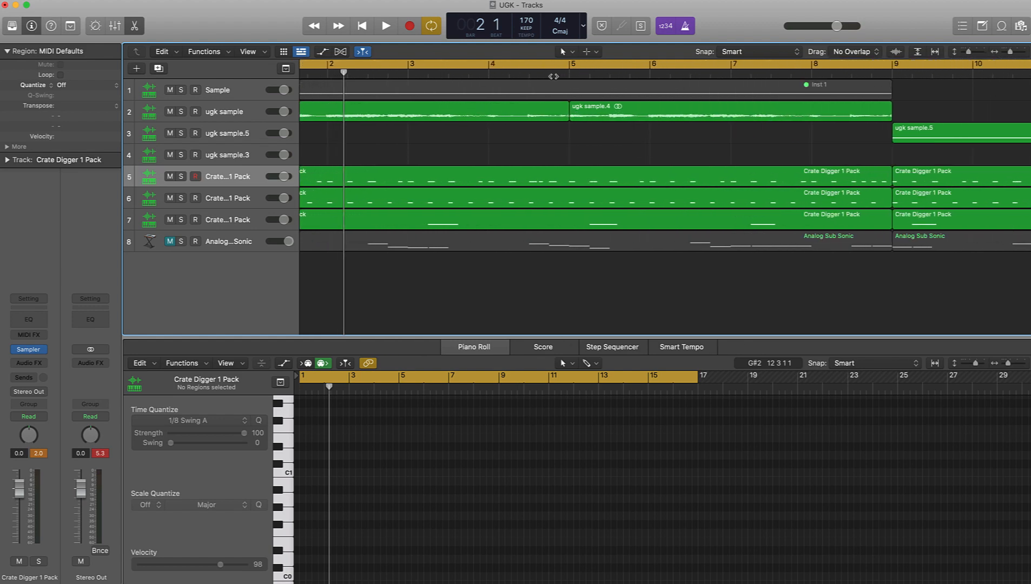
scroll(664, 85, "right", 5)
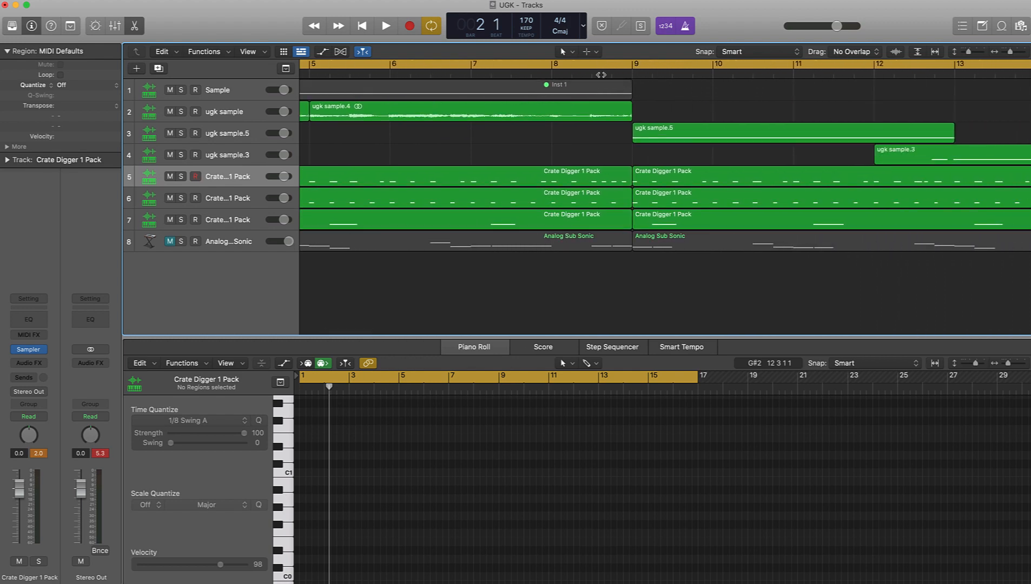
left_click(592, 74)
key("space")
key("space")
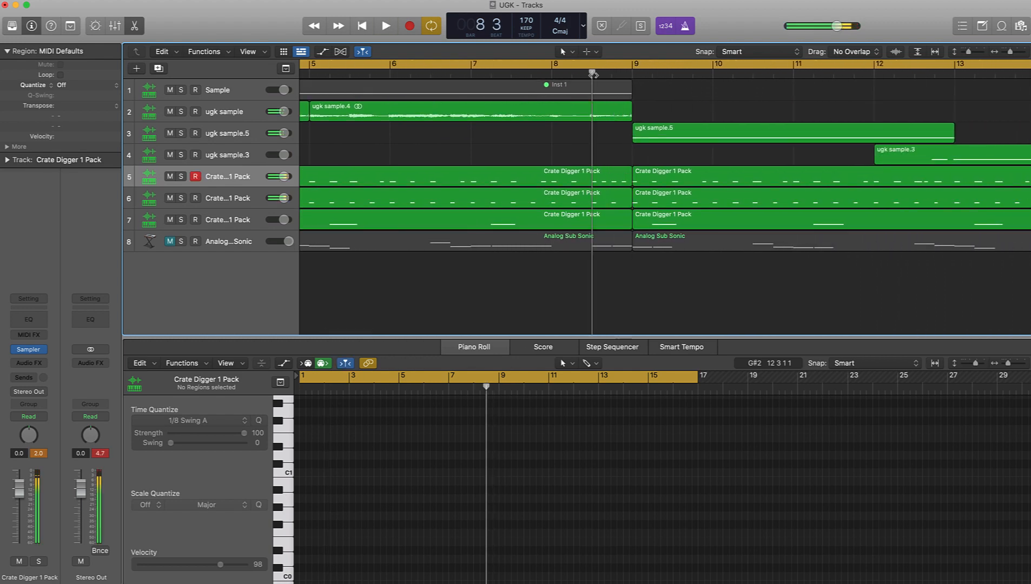
left_click(599, 117)
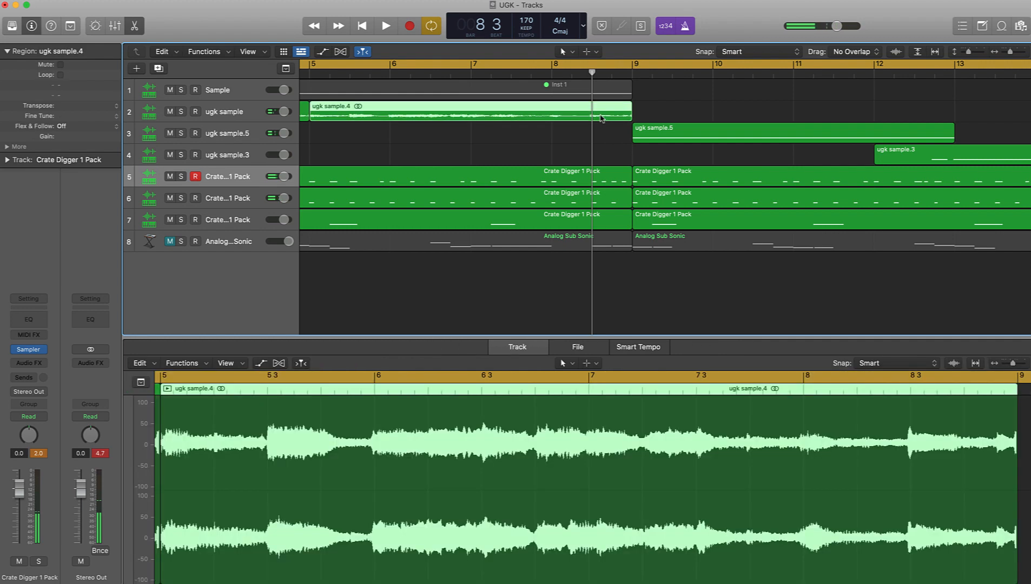
key("super+t")
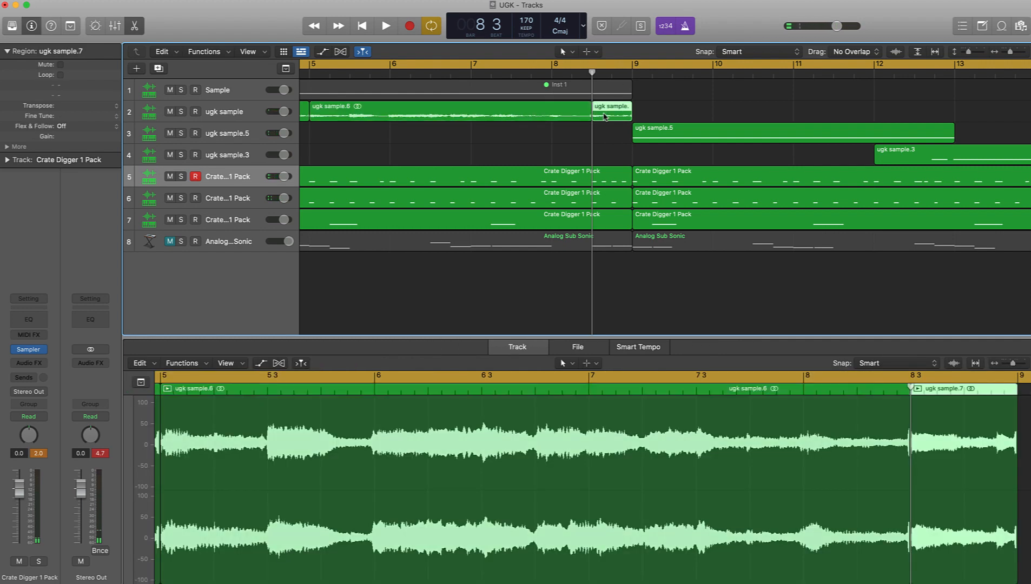
left_click(616, 76)
key("super+t")
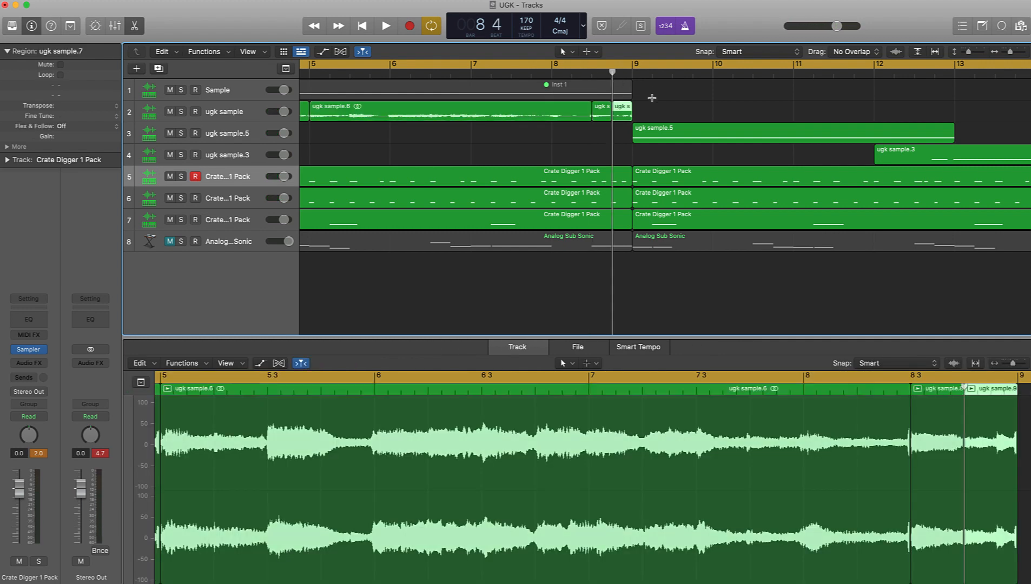
Step: Replace the last slice before bar 9 with a copy of the one-beat slice from bar 8 beat 3 and play the arrangement
key("Delete")
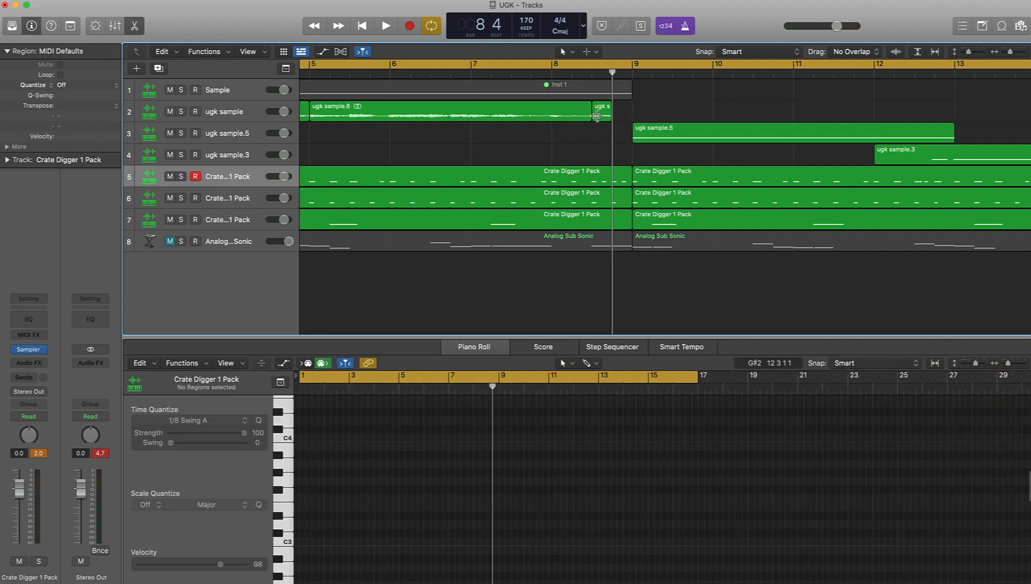
left_click_drag(597, 115, 631, 116)
left_click(599, 132)
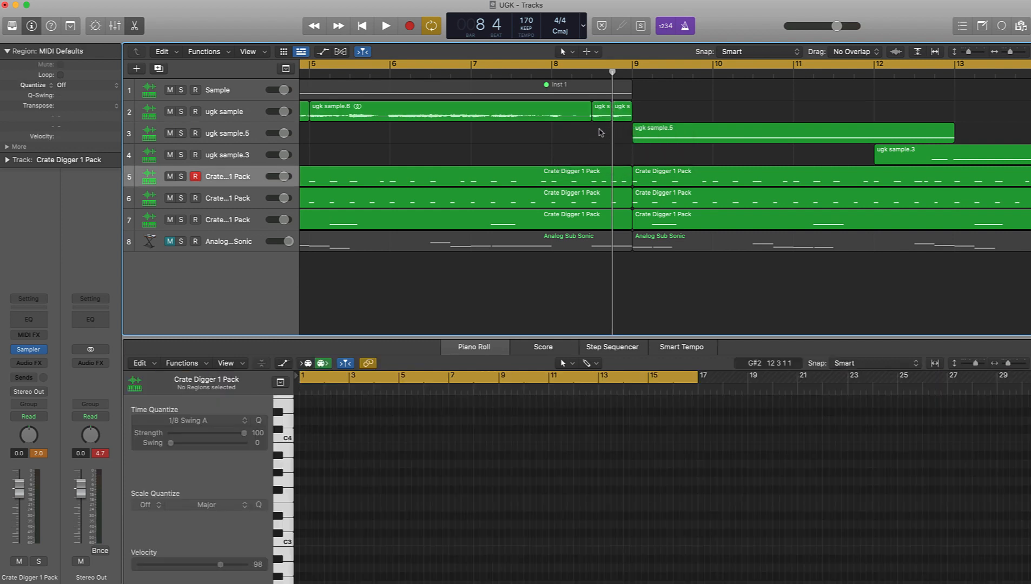
key("space")
scroll(599, 133, "down", 6)
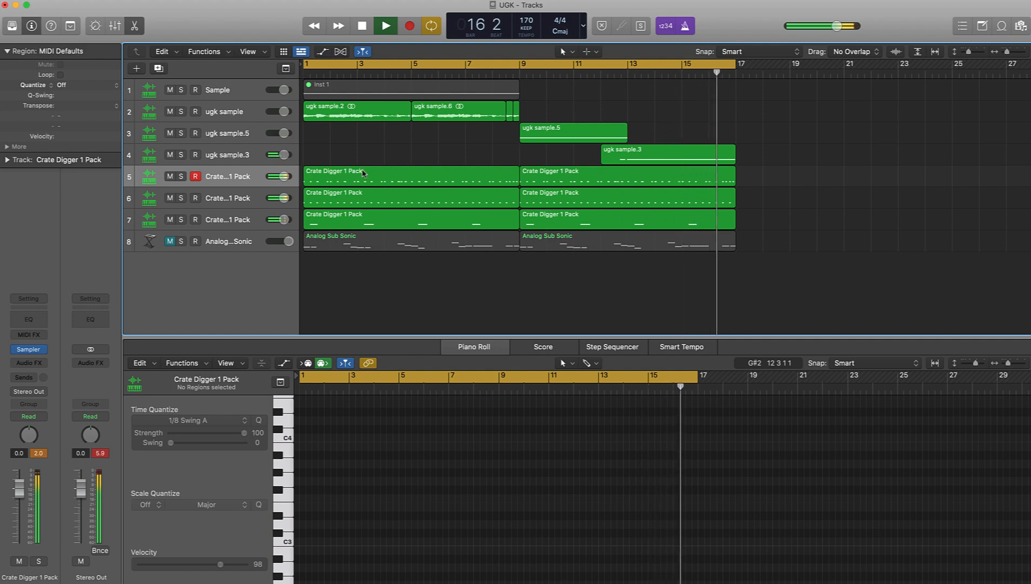
key("space")
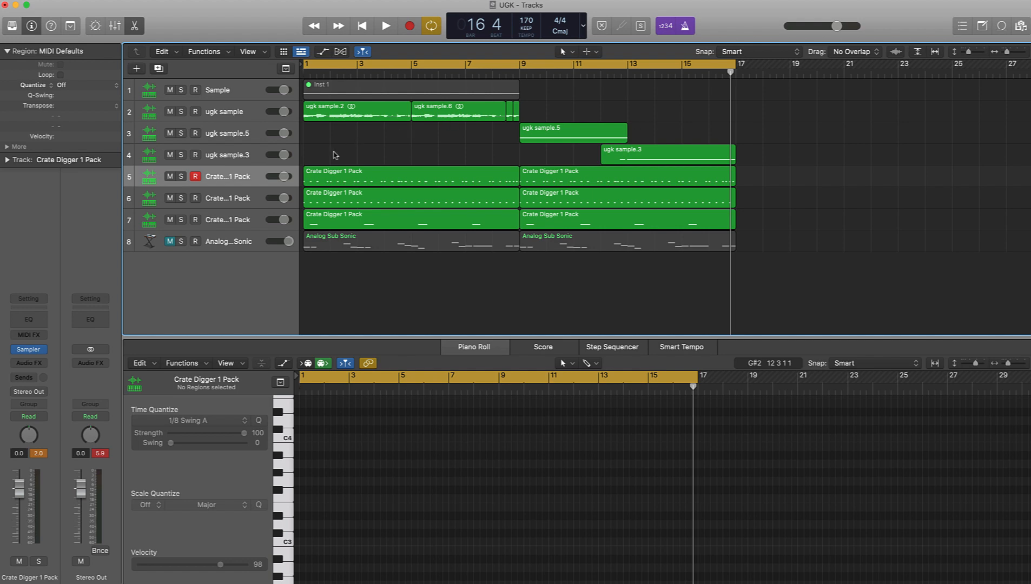
Step: Split the ugk sample.2 region at bar 3 beat 1 and again at bar 3 beat 2
left_click(358, 75)
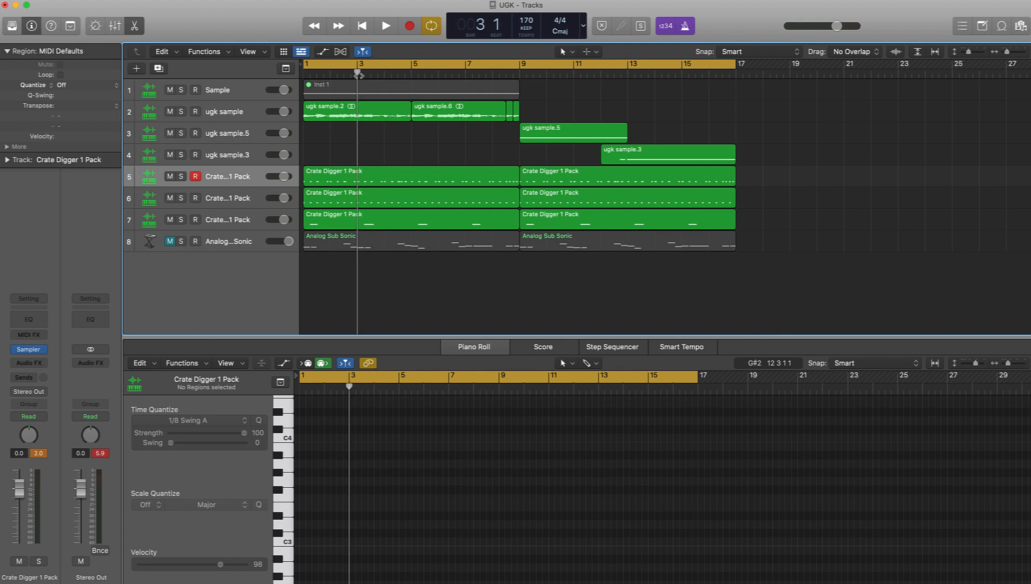
left_click(381, 116)
key("super+t")
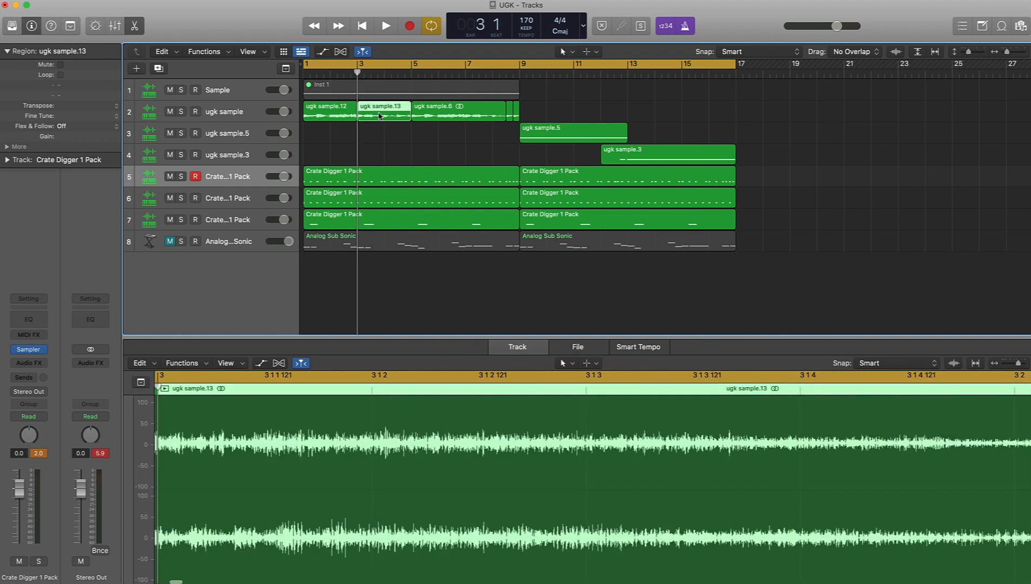
key("space")
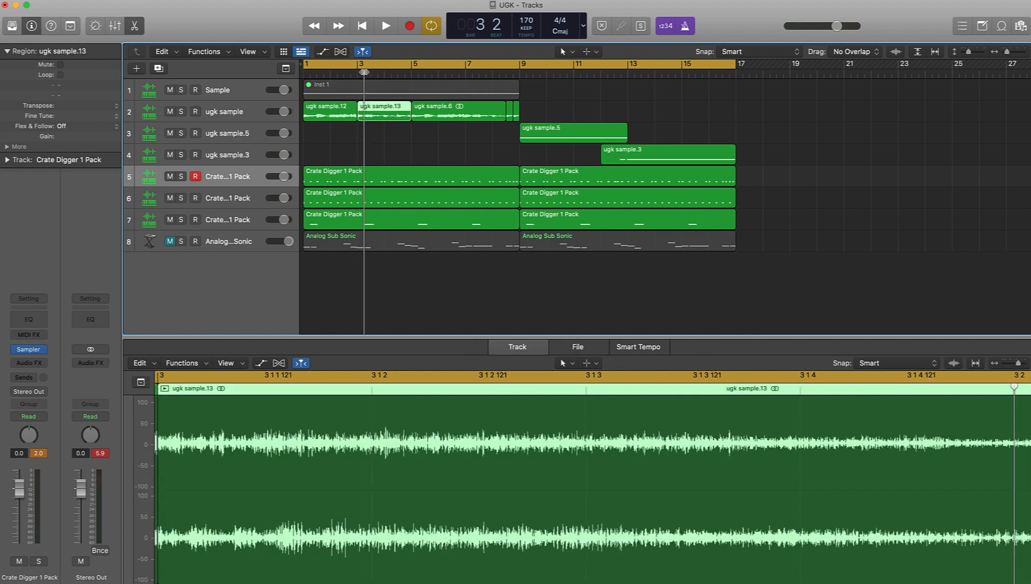
key("super+t")
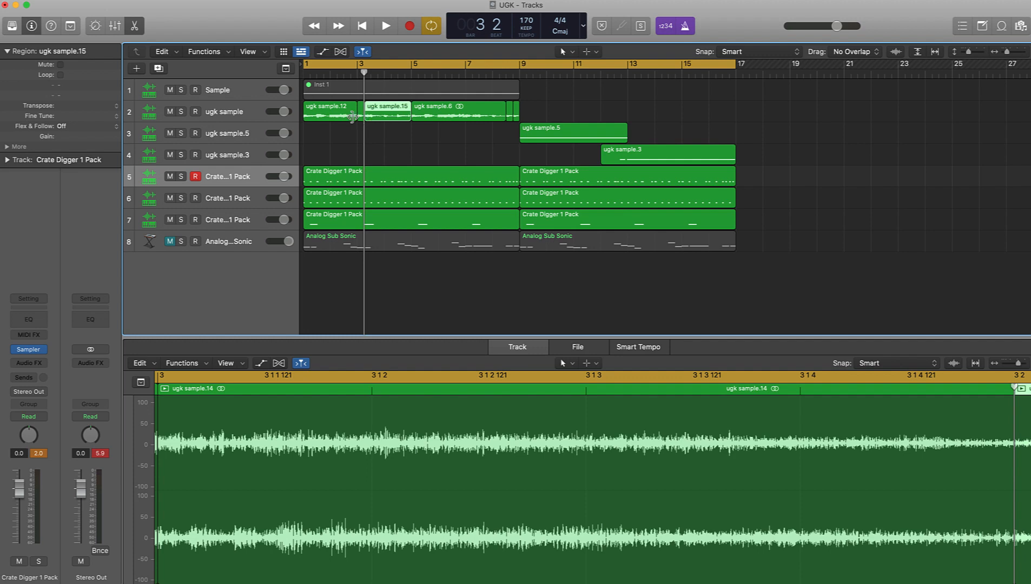
Step: Try a copy of the one-beat slice from bar 3 at bar 2 beat 4, audition it, and undo the change
left_click_drag(352, 117, 355, 121)
key("space")
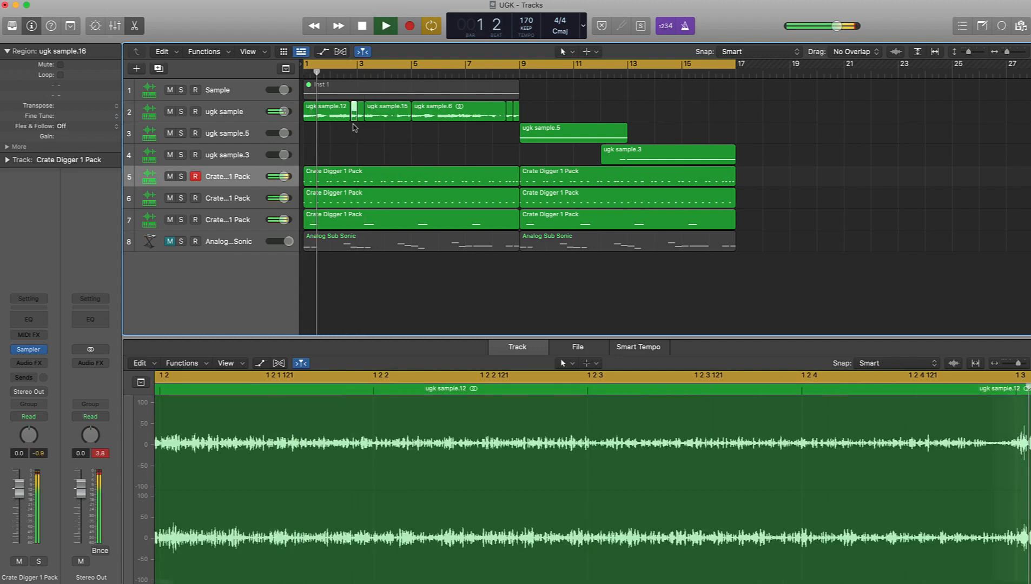
key("super+Right")
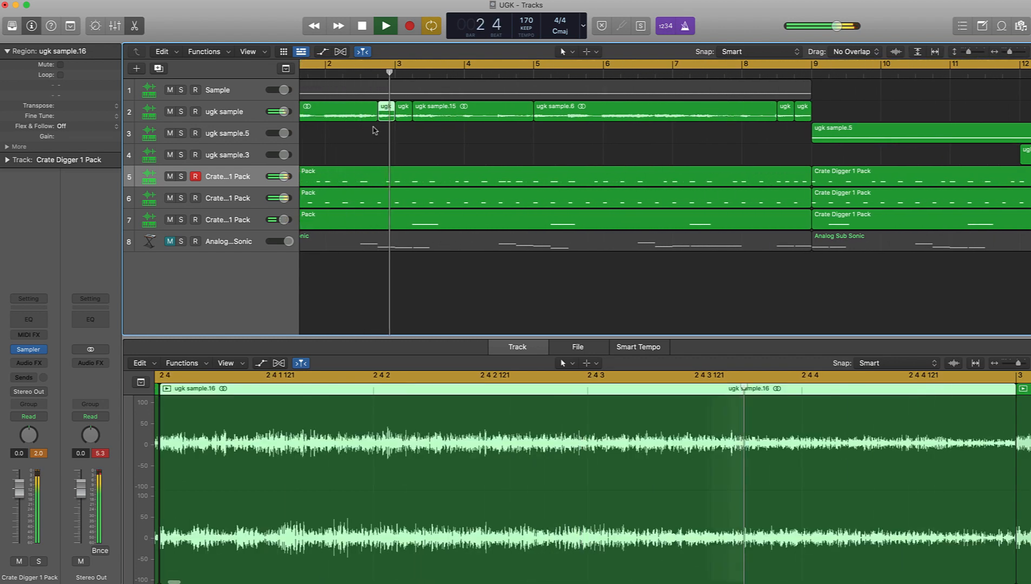
key("space")
key("Delete")
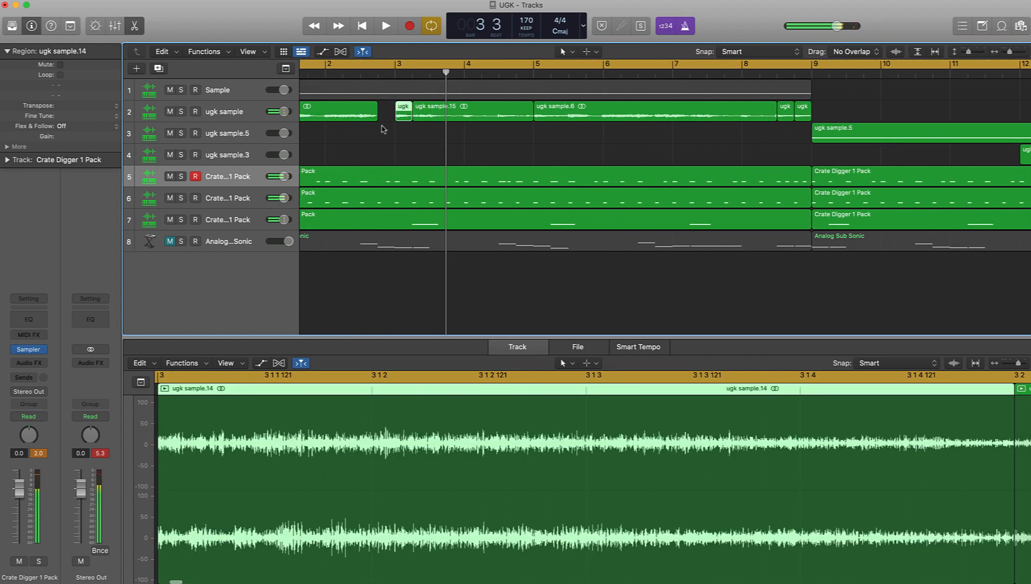
key("super+z")
Step: Split ugk sample.15 at bar 4 beats 1 and 2 and copy the resulting one-beat slice onto bar 4 beat 2
key("Return")
key("space")
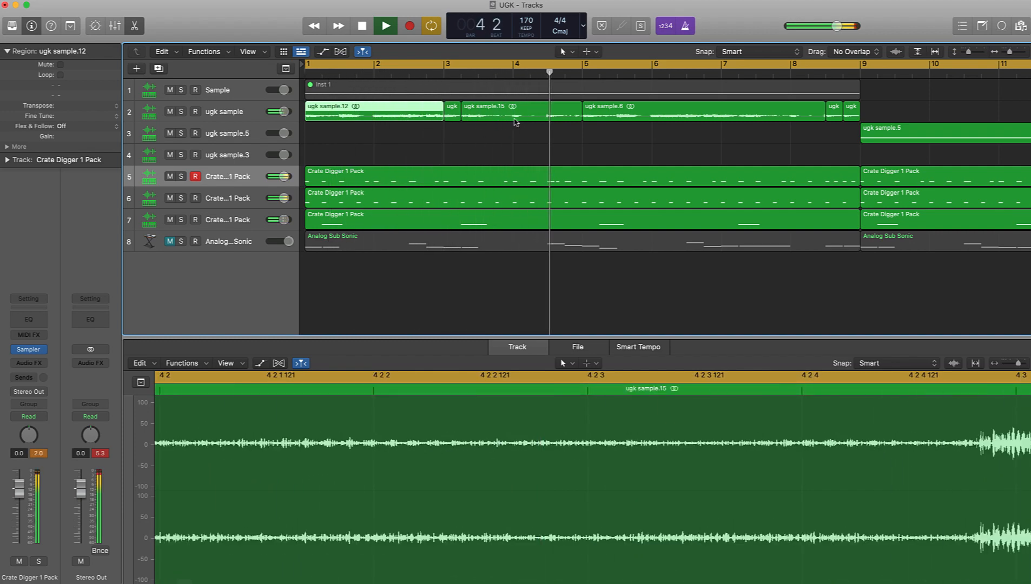
key("space")
left_click(512, 74)
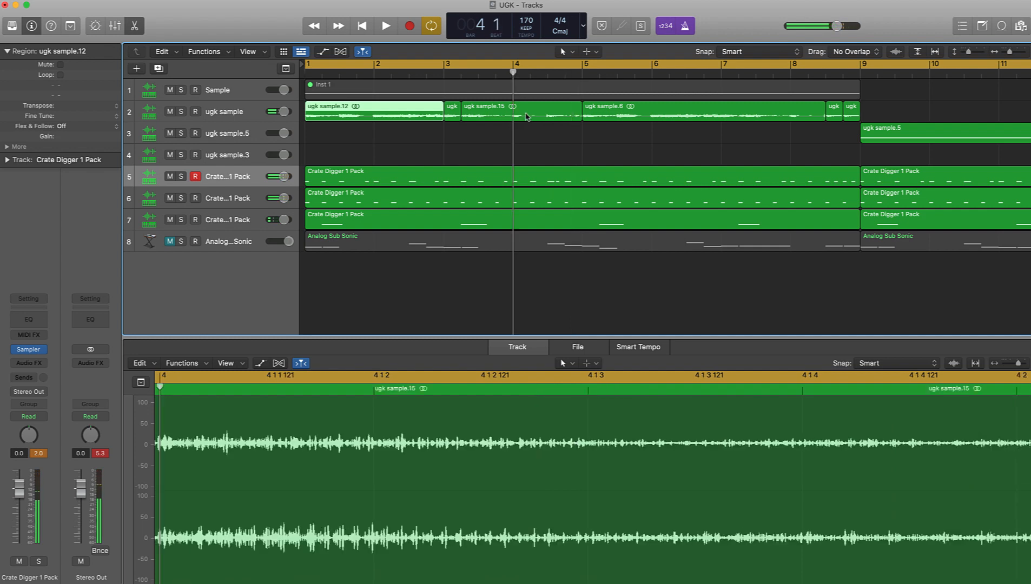
left_click(522, 117)
key("super+t")
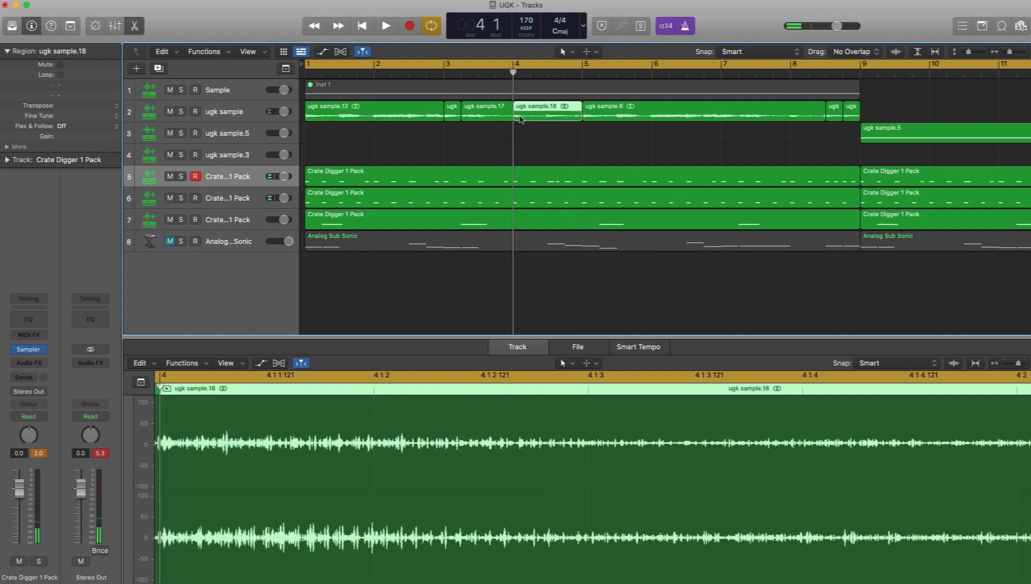
left_click(530, 74)
key("super+t")
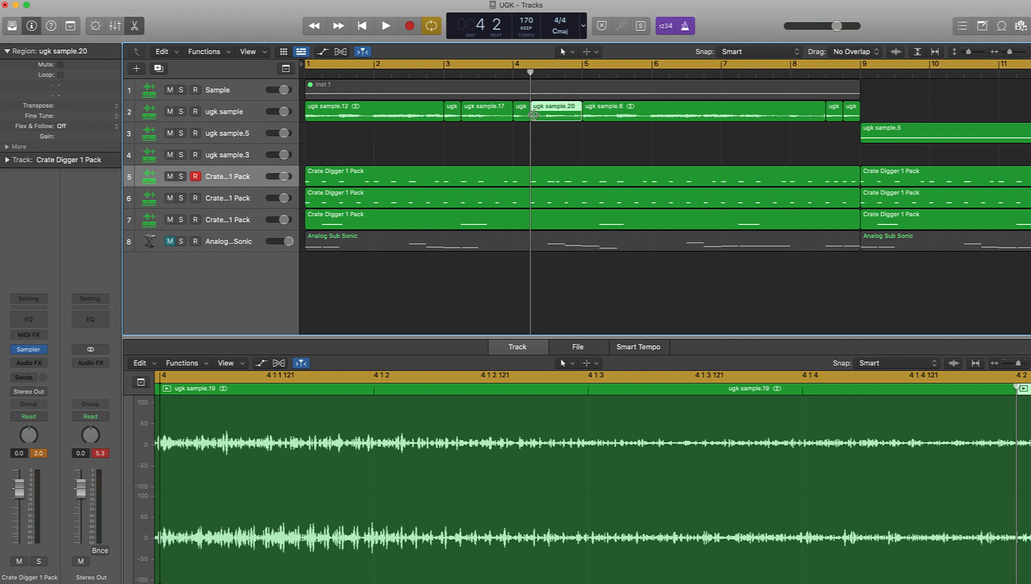
mouse_move(534, 115)
left_mouse_down()
mouse_move(548, 115)
mouse_move(536, 116)
left_mouse_up()
Step: Raise the volume of the ugk sample.5 and ugk sample.3 sampler tracks during playback
key("space")
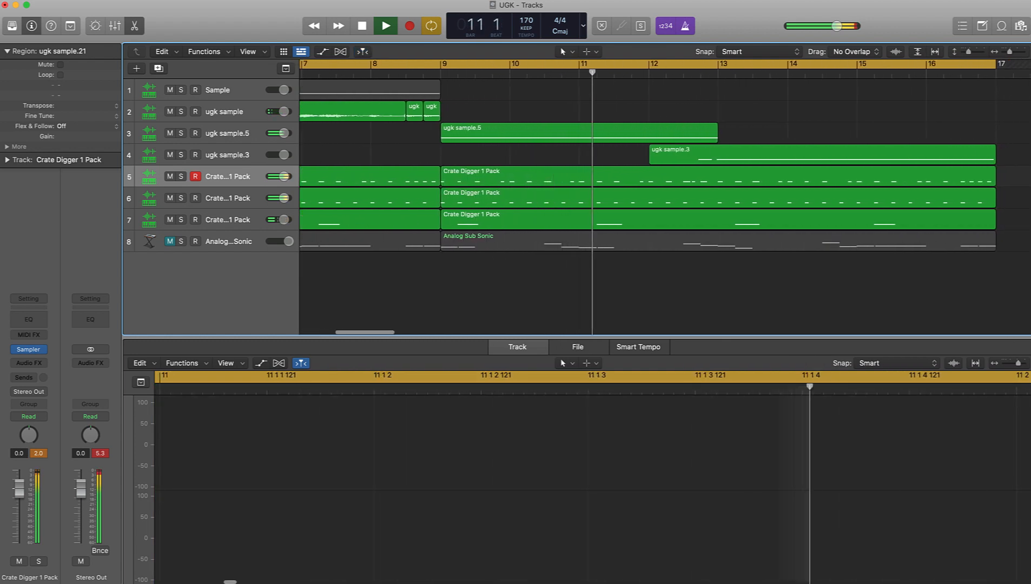
left_click_drag(284, 133, 288, 133)
left_click_drag(284, 155, 290, 134)
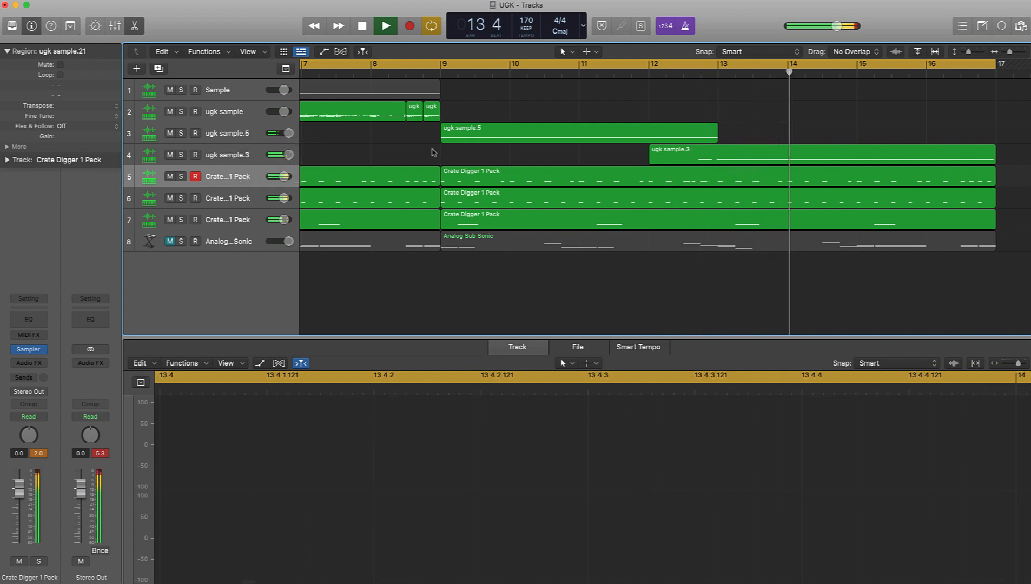
Step: Trim the start of the ugk sample.3 region on its sampler track to just before its first short C2 note
left_click(698, 154)
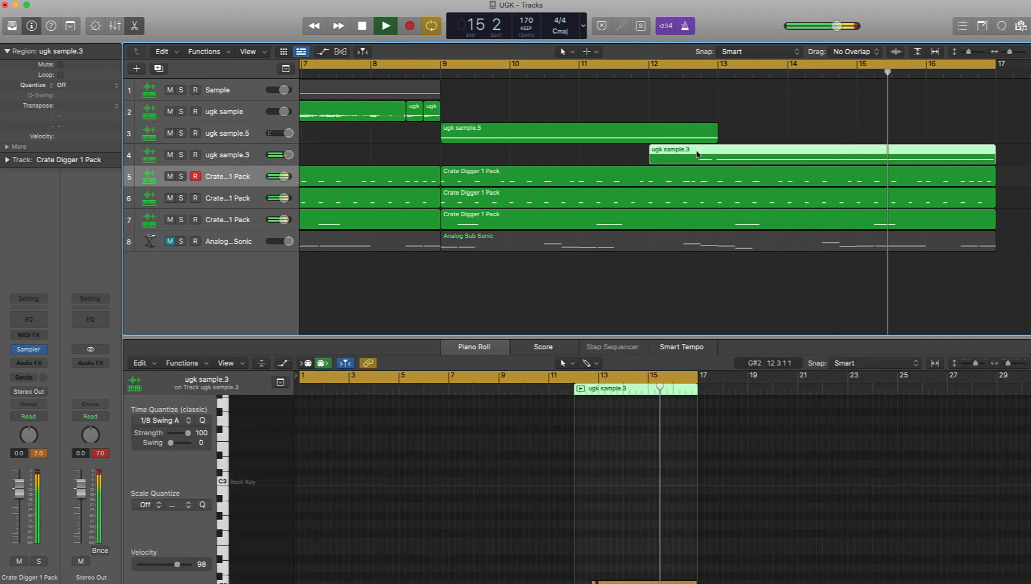
key("e")
key("e")
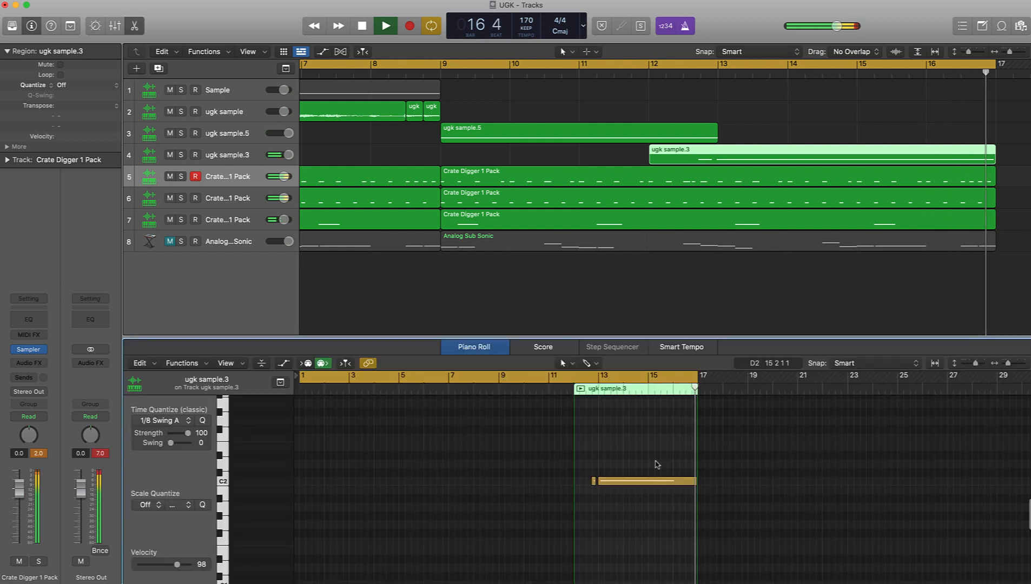
key("space")
key("super+a")
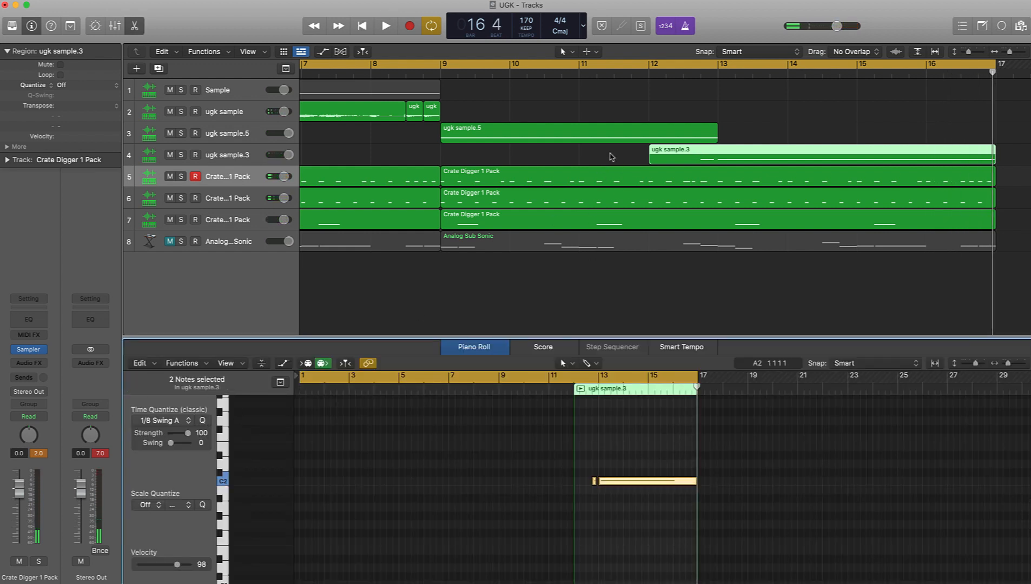
left_click_drag(652, 158, 697, 153)
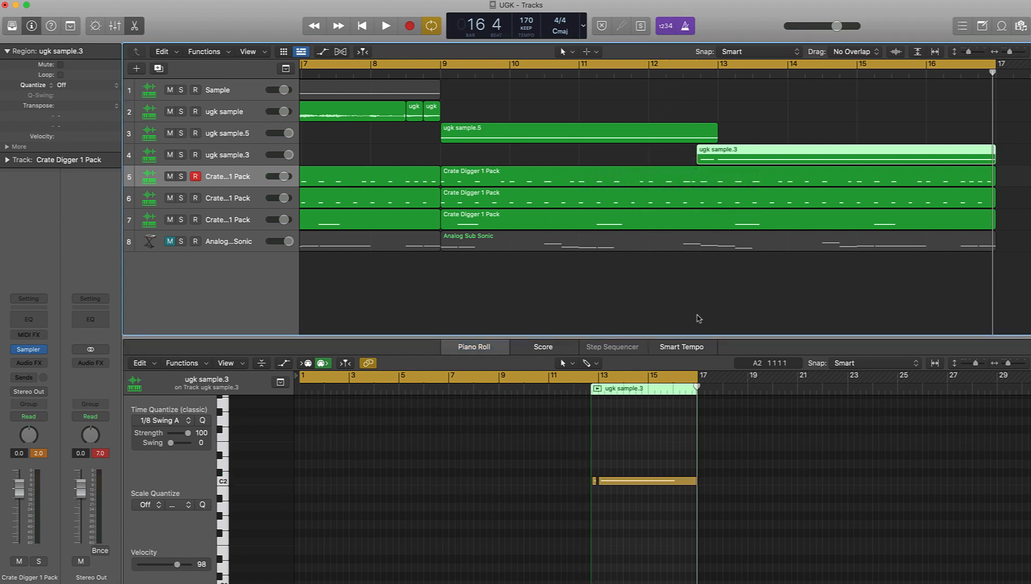
Step: Move the second Analog Sub Sonic region from bar 9 to bar 17 and shorten the first one to end at bar 5
scroll(545, 321, "left", 10)
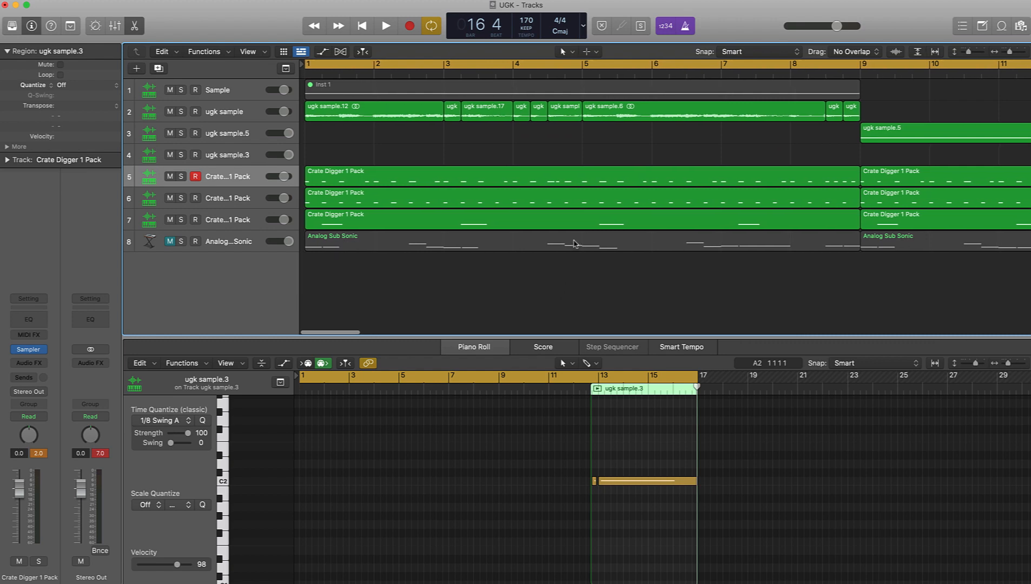
key("super+Left")
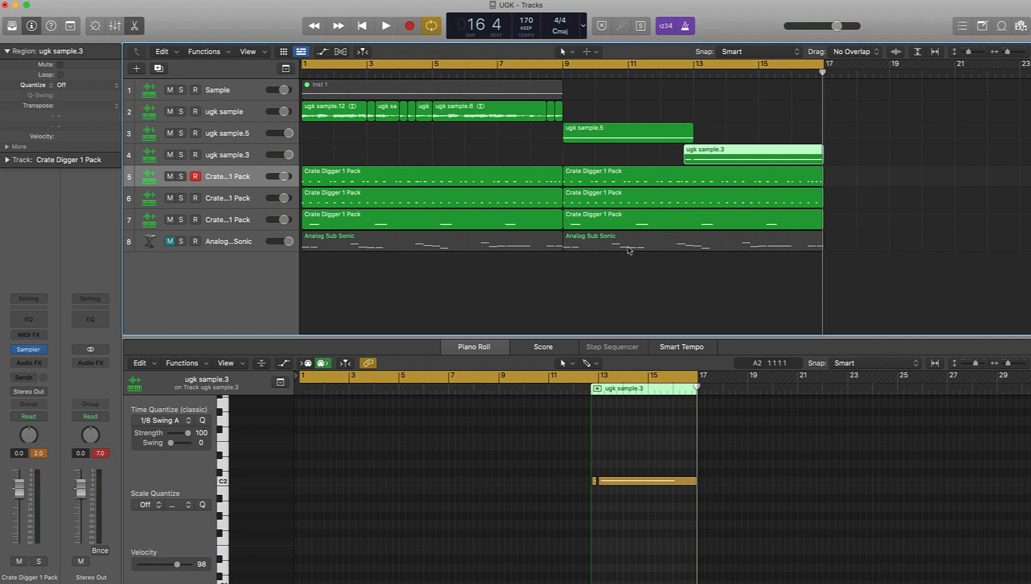
left_click_drag(629, 251, 886, 251)
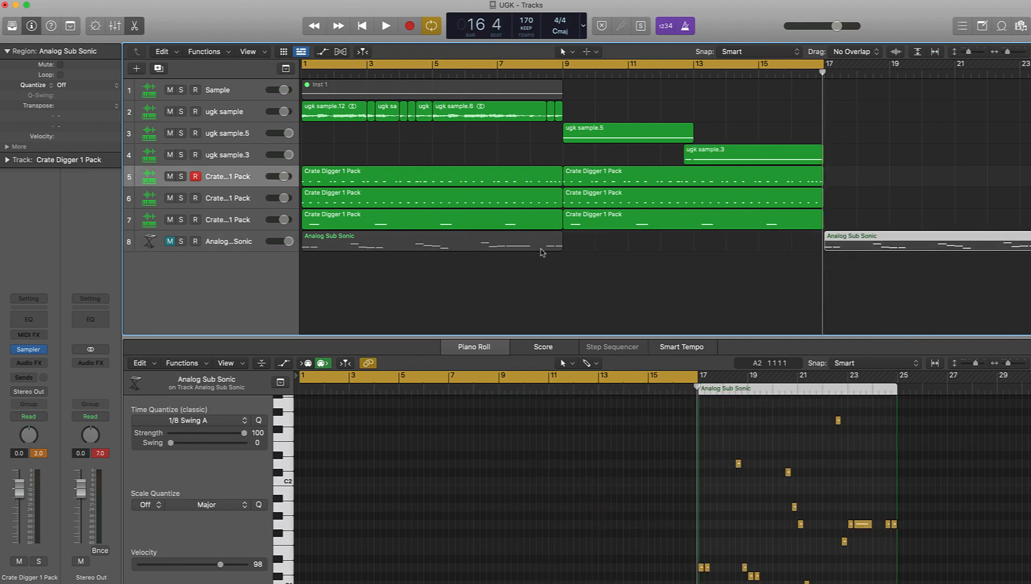
left_click_drag(558, 247, 335, 256)
left_click(344, 255)
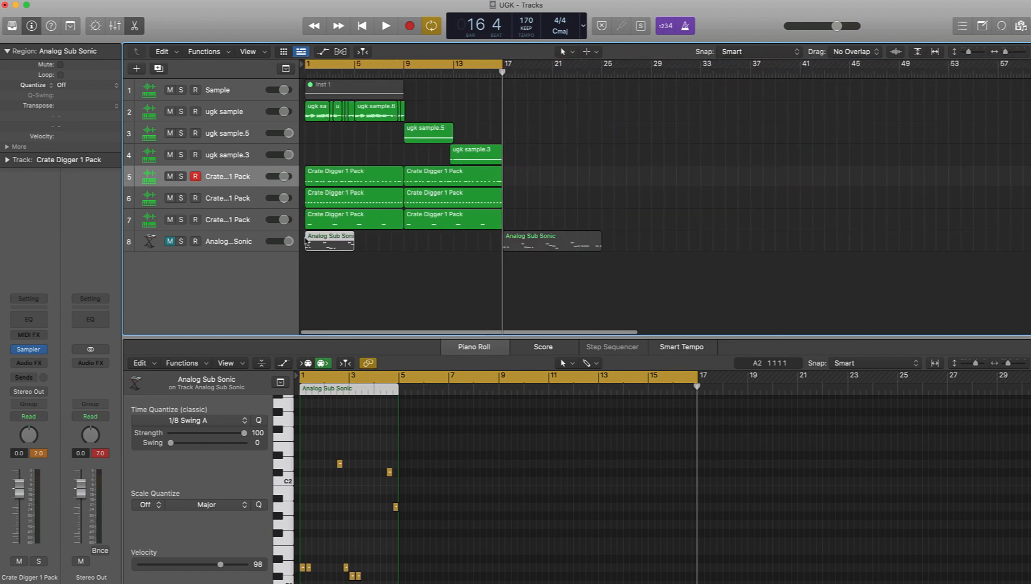
Step: Unmute the Analog Sub Sonic track and copy its four-bar region to bars 5 and 9
left_click(170, 242)
left_click_drag(329, 248, 381, 251)
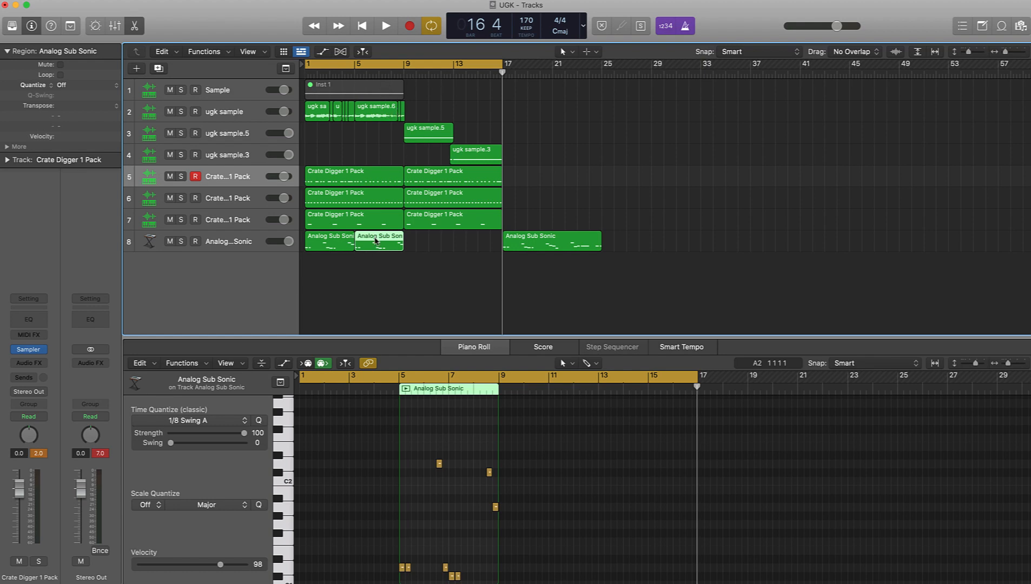
left_click_drag(377, 241, 427, 244)
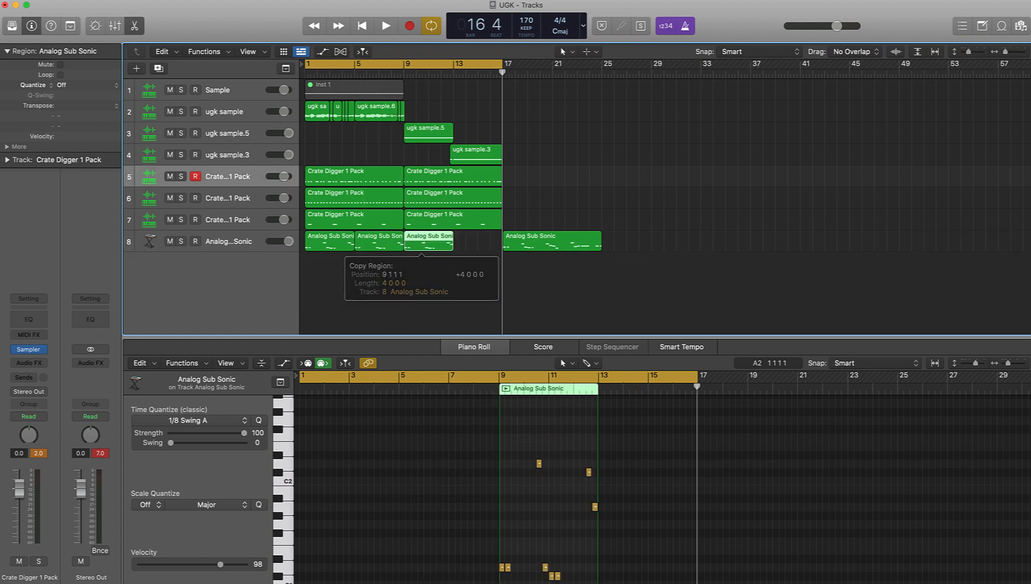
Step: Trim the Analog Sub Sonic region at bar 17 to its second four bars and place it at bar 13
left_click_drag(504, 246, 471, 255)
left_click(456, 265)
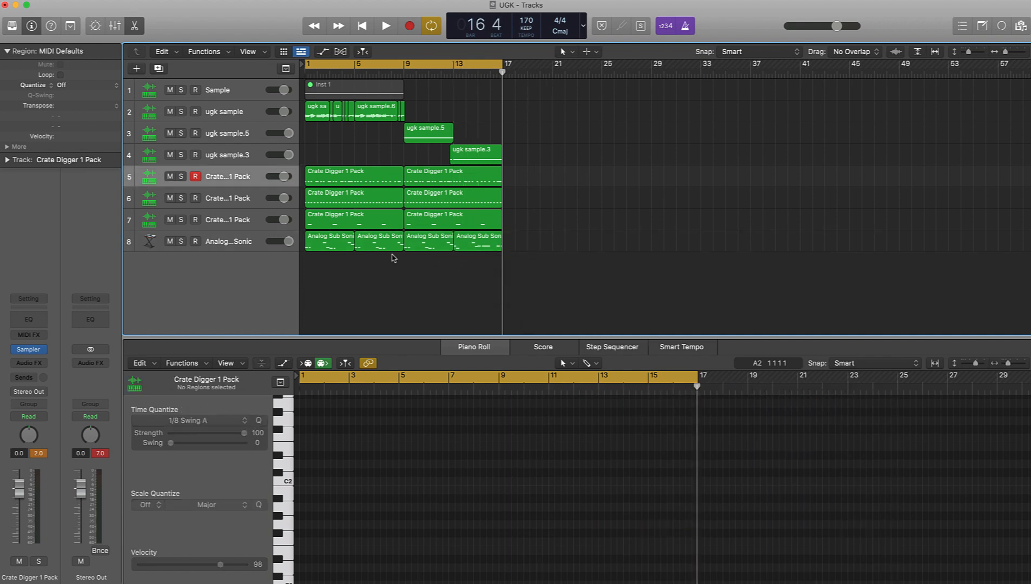
Step: Bounce the ugk sample, ugk sample.5 and ugk sample.3 regions in place as "ugk sample" and move the new track above the Crate Digger tracks
key("space")
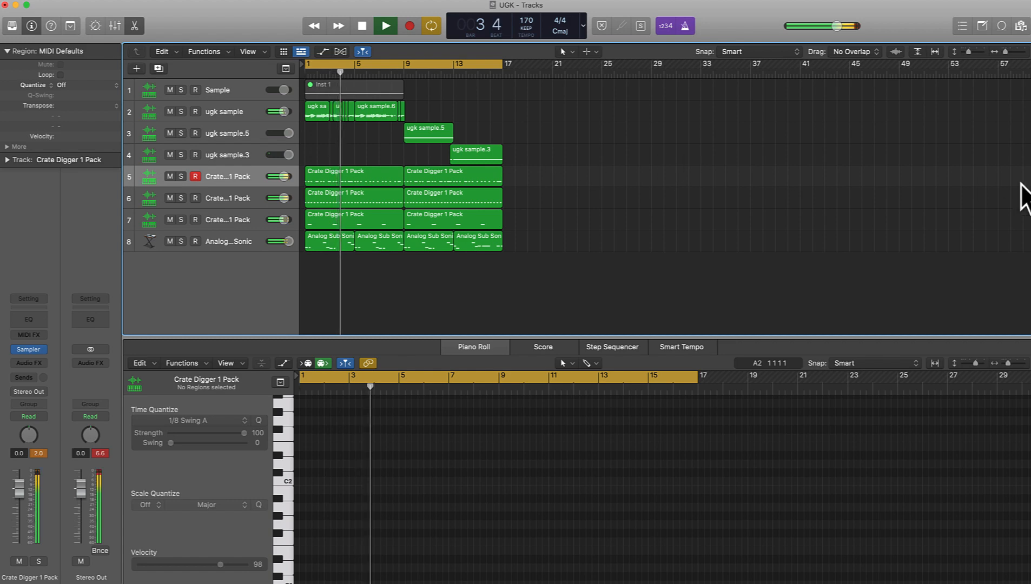
key("space")
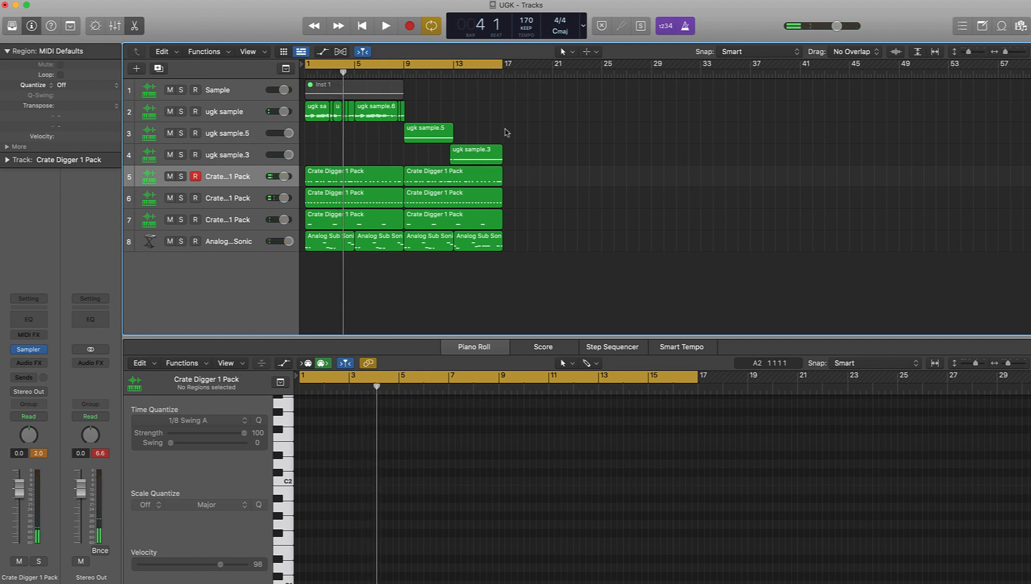
left_click_drag(517, 110, 293, 150)
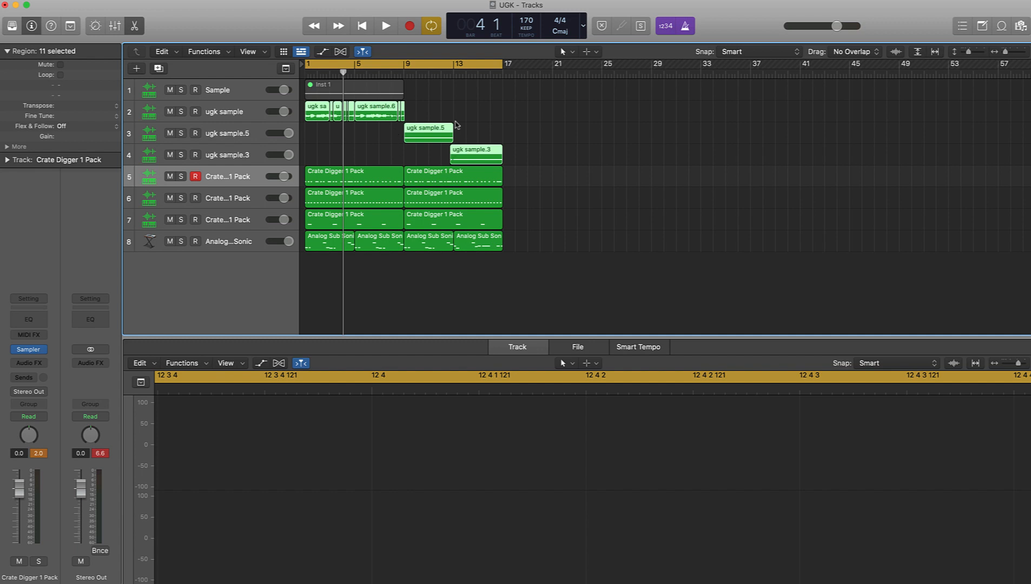
right_click(377, 120)
left_click(395, 123)
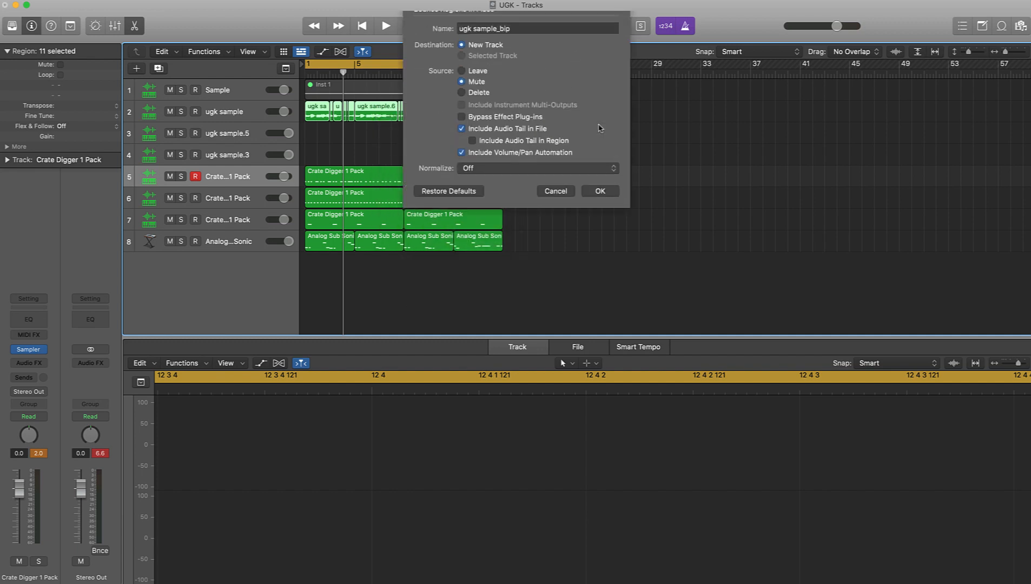
left_click(513, 47)
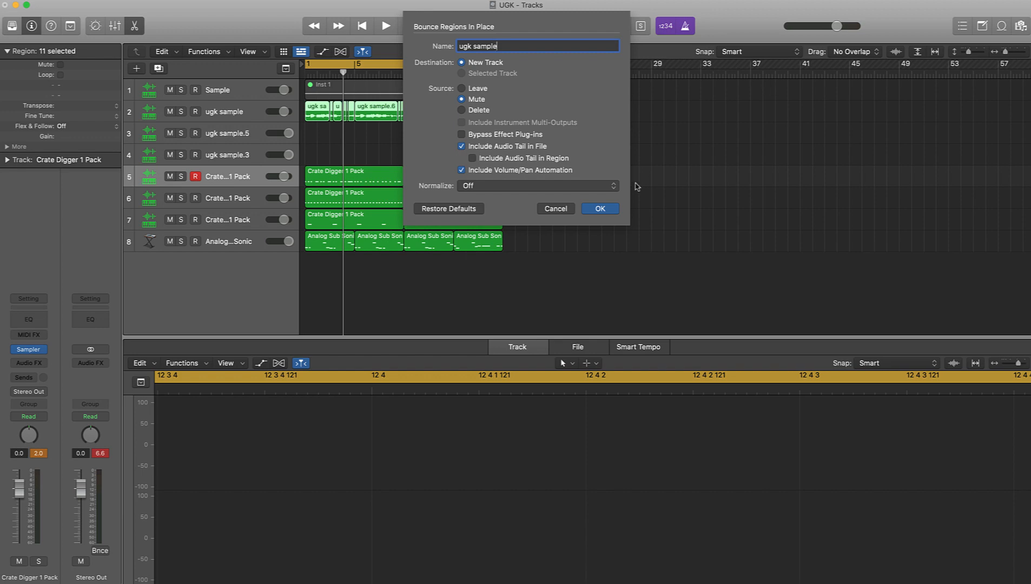
left_click(600, 209)
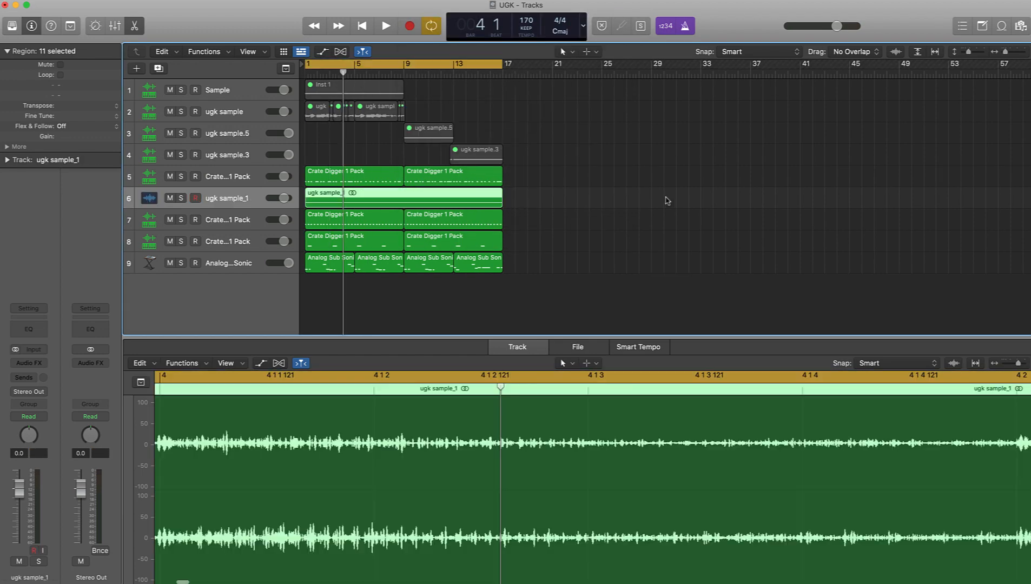
left_click_drag(245, 199, 251, 174)
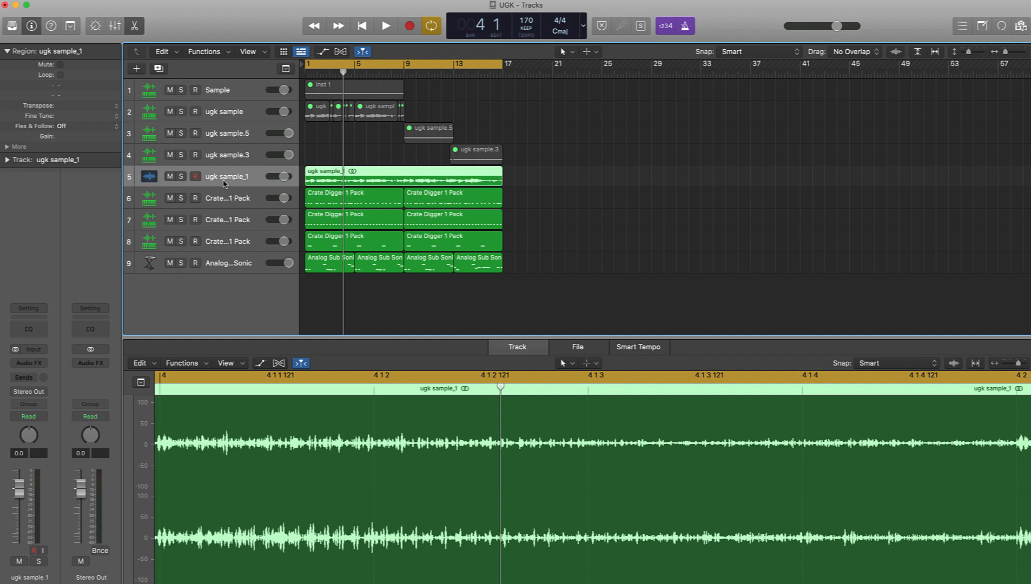
Step: Insert the iZotope Vinyl audio effect on the bounced ugk sample_1 track
left_click(45, 365)
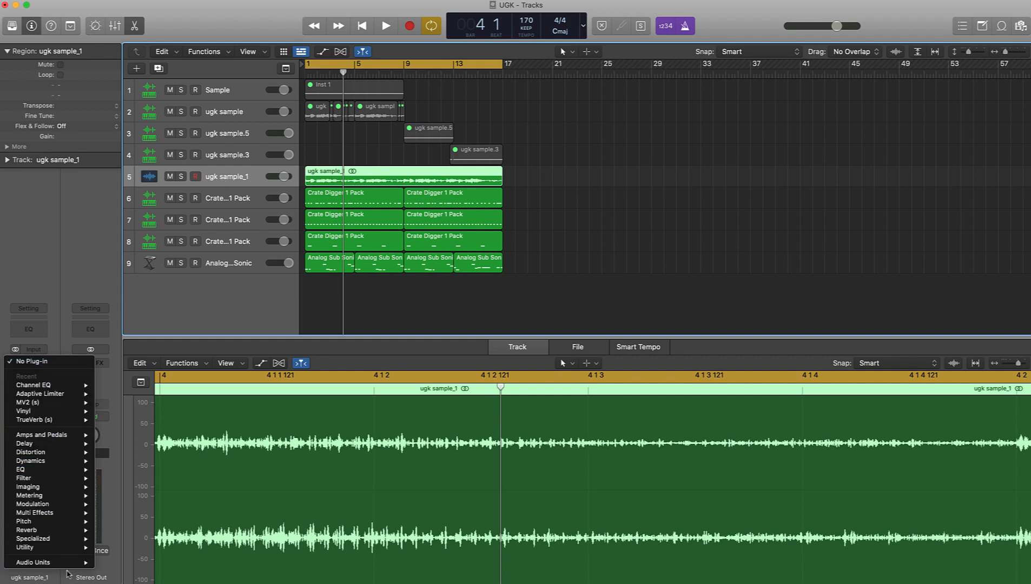
mouse_move(65, 563)
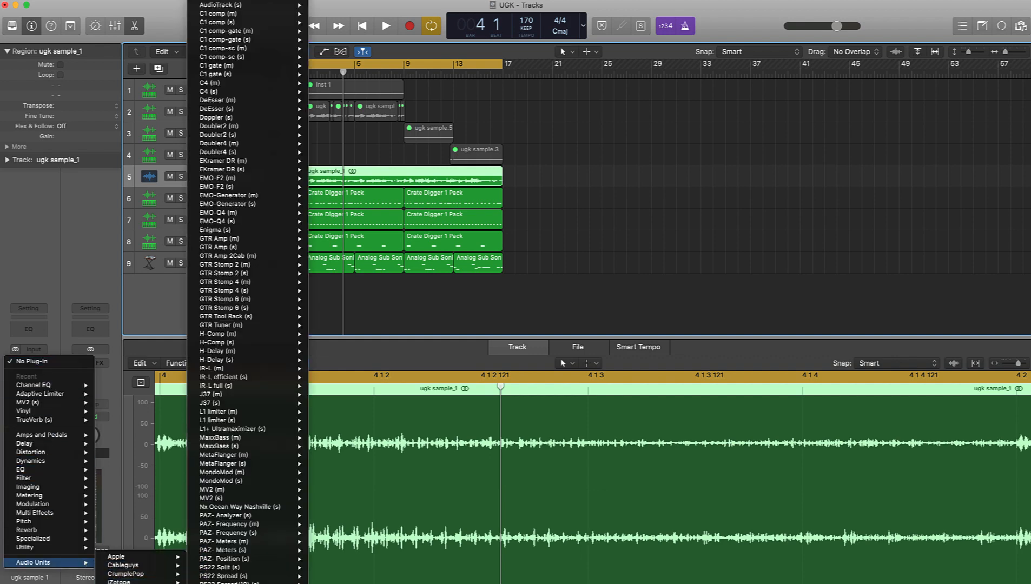
mouse_move(116, 582)
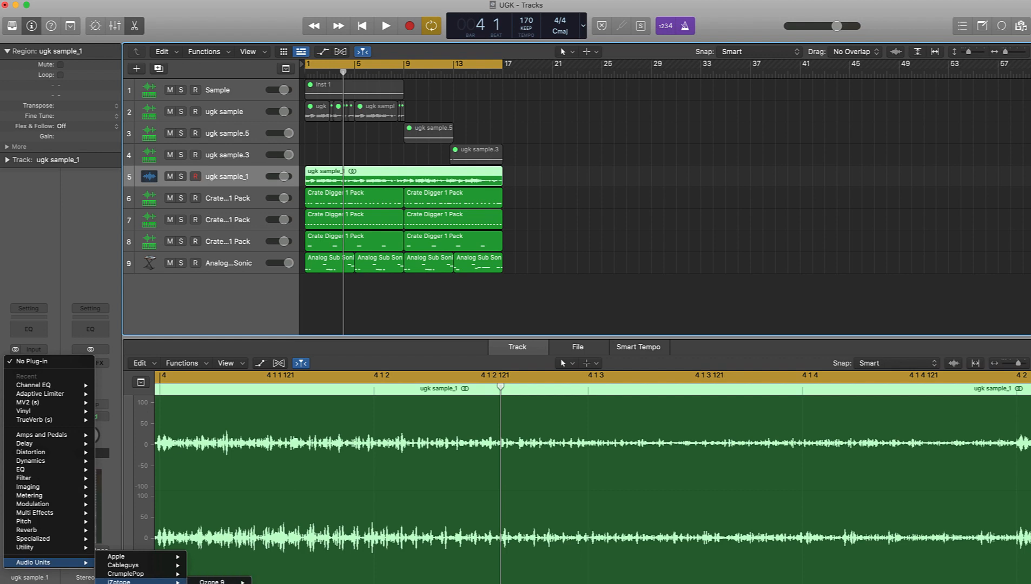
key("Escape")
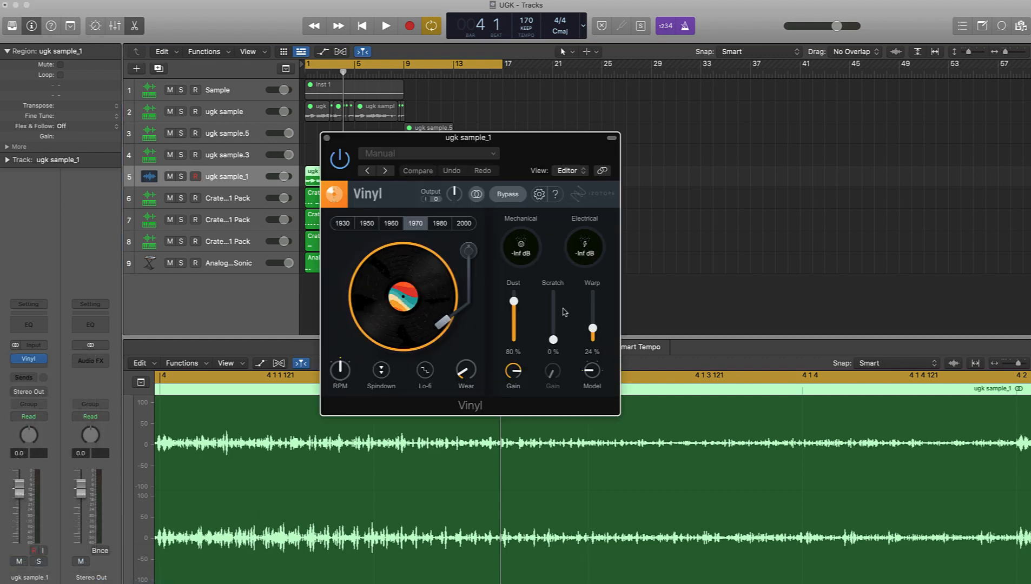
Step: Set Vinyl's Dust and Wear to 0 % and Warp to 48 %, adjusting the warp while the beat plays
left_click_drag(514, 302, 514, 340)
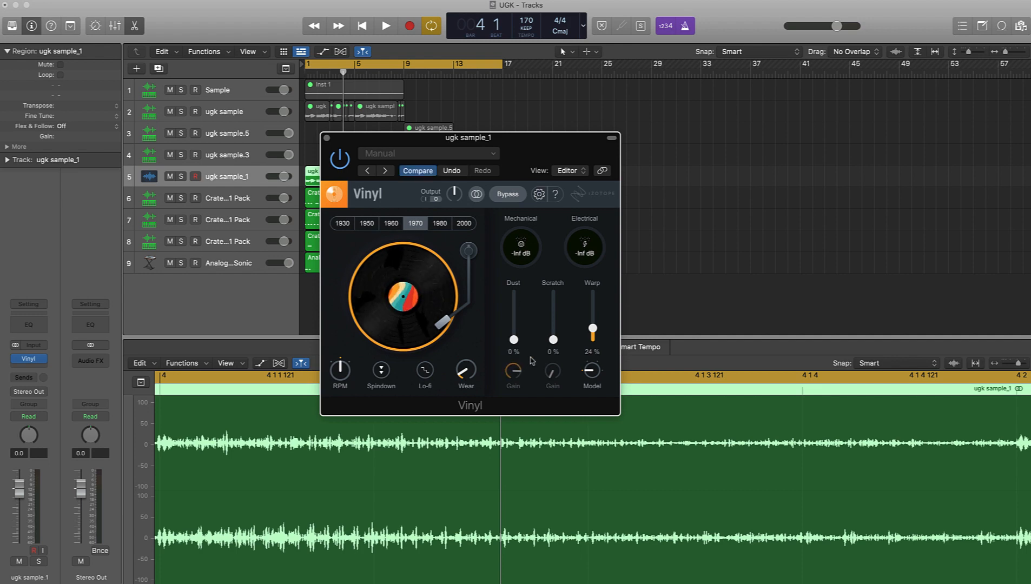
left_click_drag(466, 370, 469, 400)
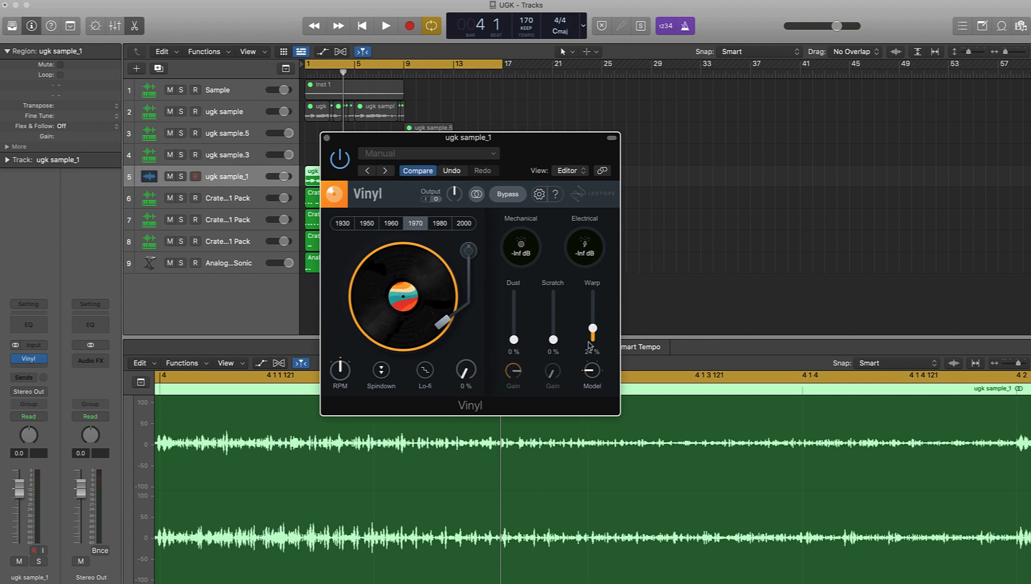
left_click_drag(596, 335, 597, 329)
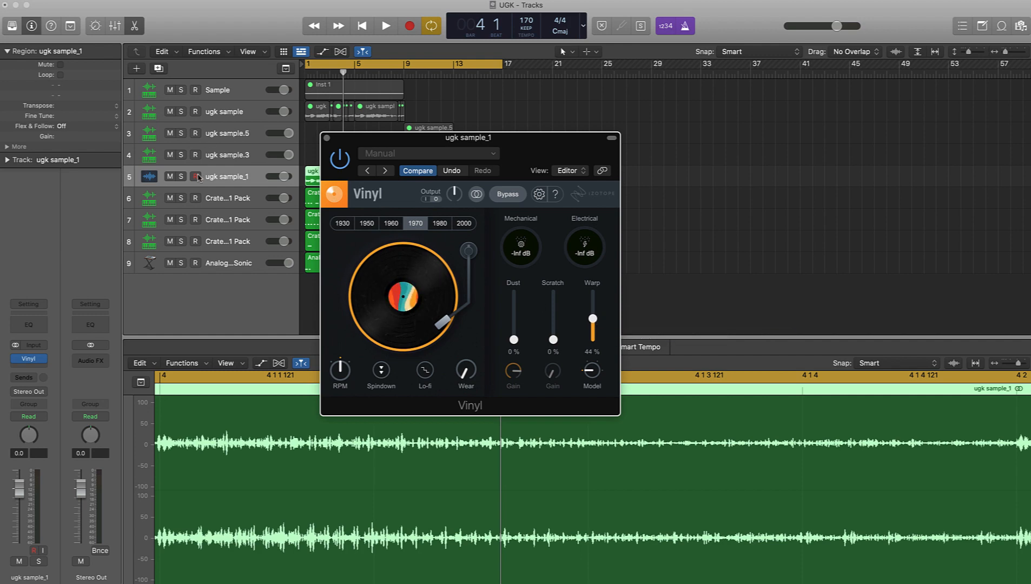
left_click(239, 178)
key("space")
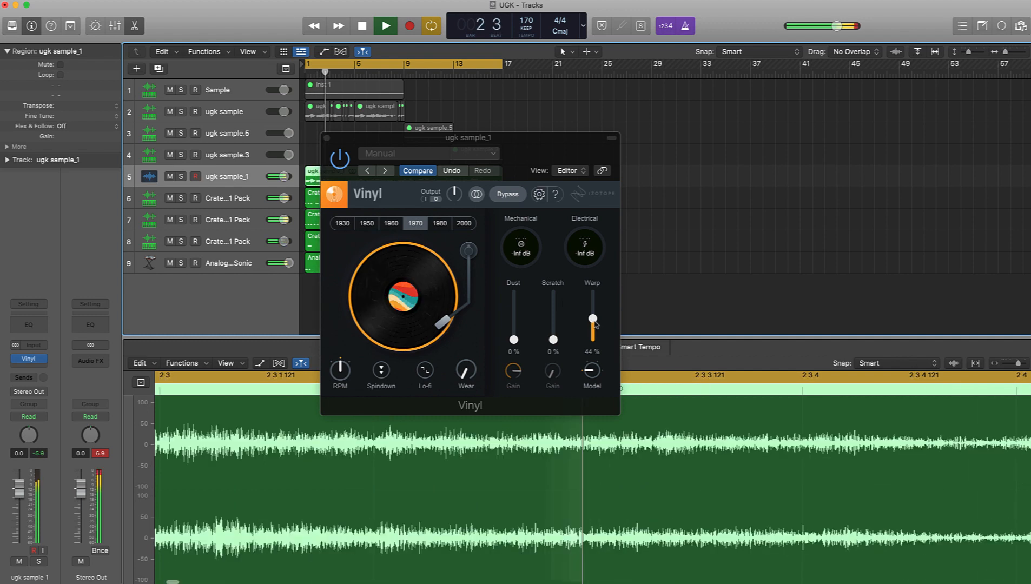
left_click_drag(598, 325, 597, 322)
Step: Mute the Analog Sub Sonic track, compare Vinyl's 1980 and 1950 record years, and set the year to 1960
left_click(170, 263)
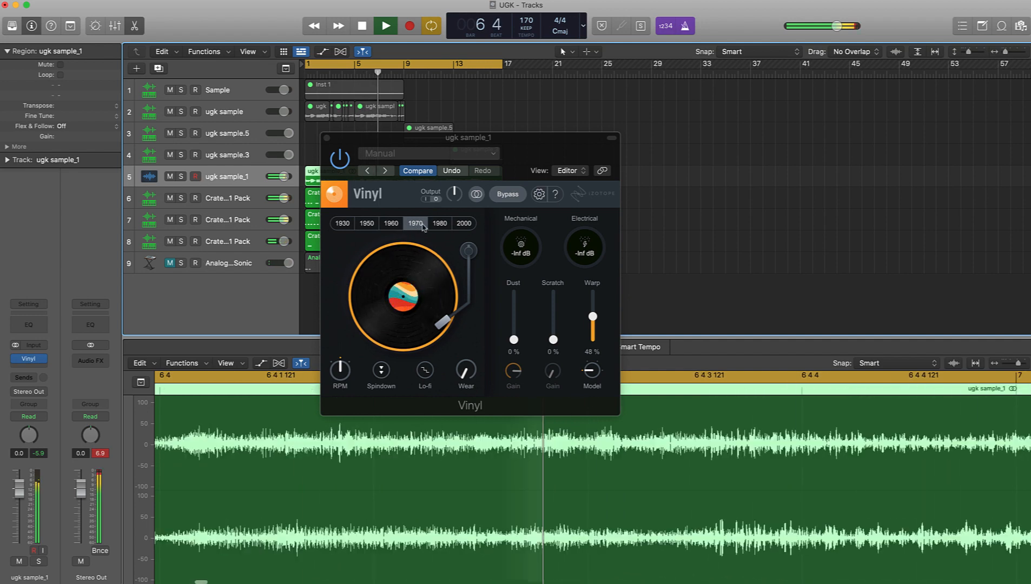
left_click(440, 224)
left_click(368, 224)
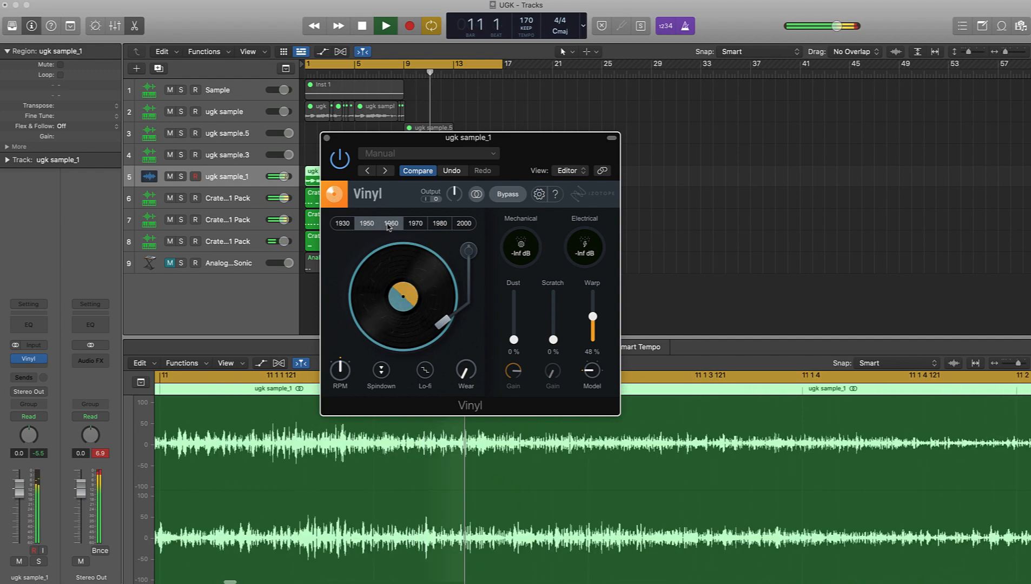
left_click(389, 224)
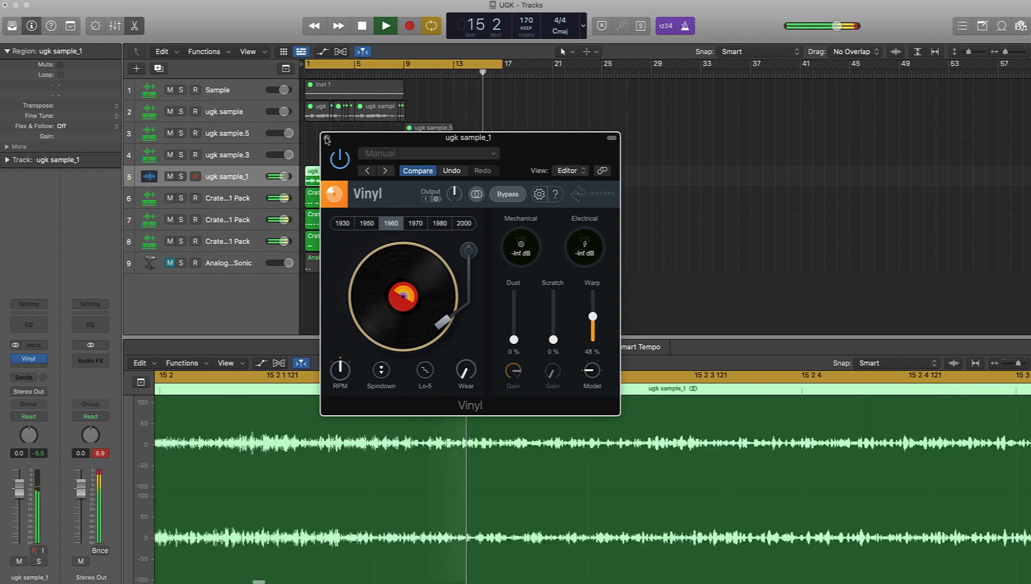
Step: Try Vinyl's Lo-fi and Spindown effects on the bounced sample during playback
left_click(425, 373)
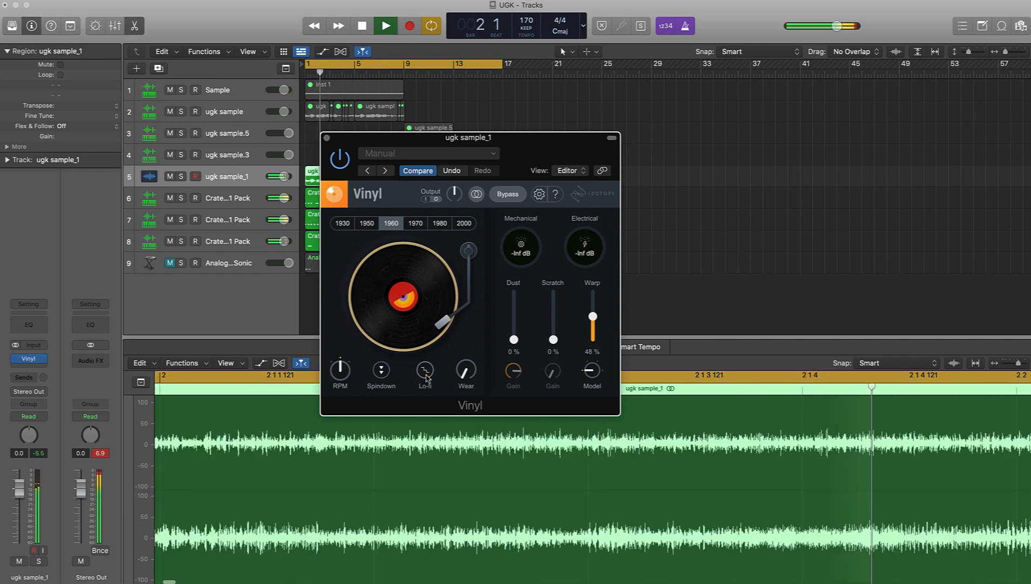
left_click(382, 373)
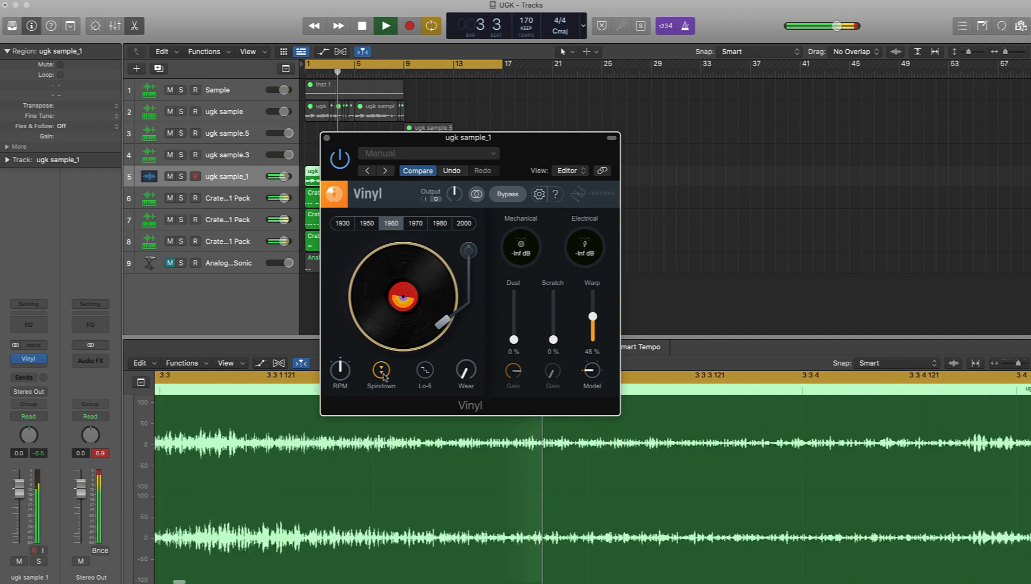
mouse_move(341, 381)
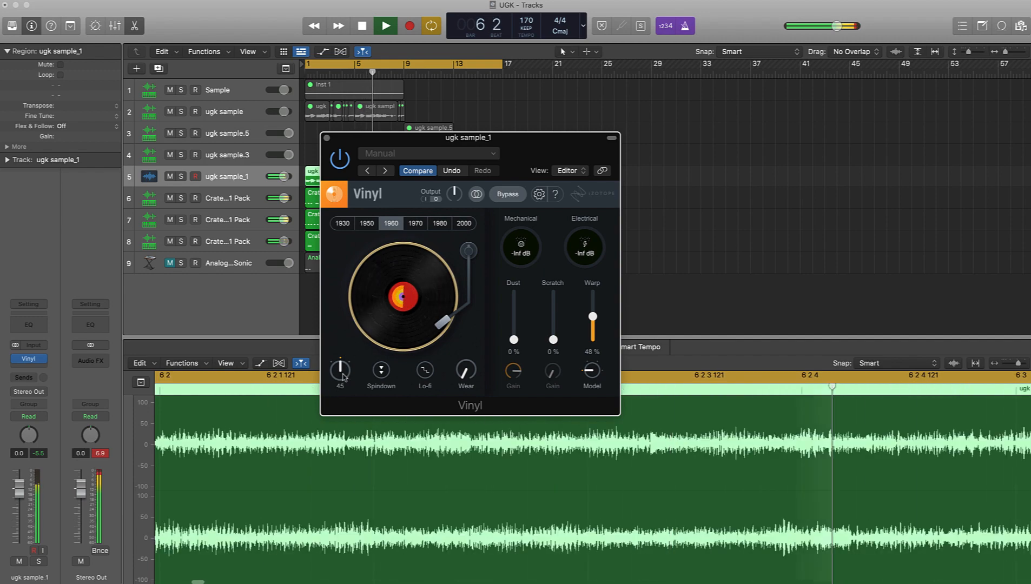
Step: Raise Vinyl's Wear and set Mechanical noise to -25 dB, Electrical noise to -26 dB and Scratch to 4 %
left_click_drag(459, 379, 470, 296)
key("Return")
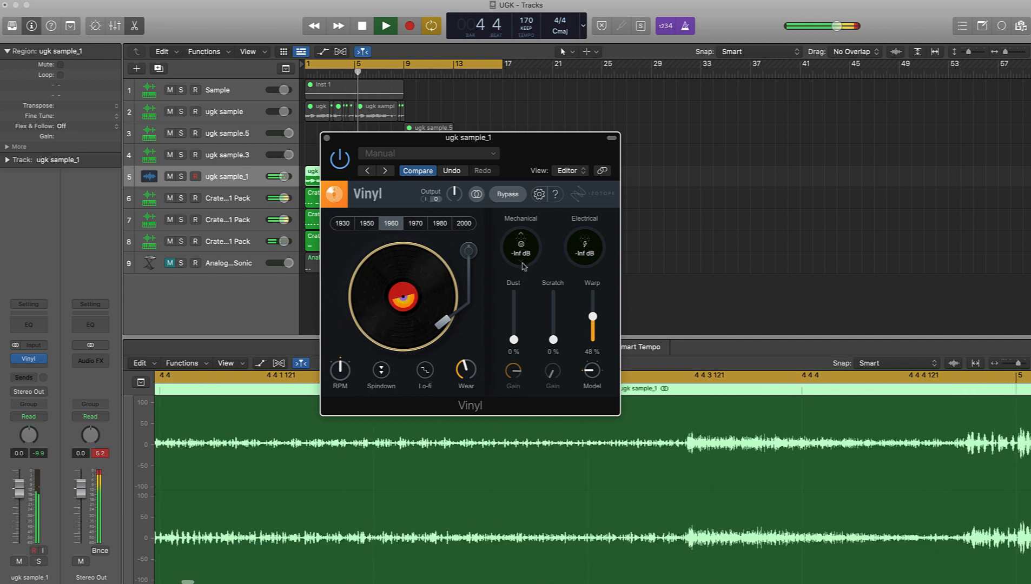
left_click_drag(585, 253, 585, 233)
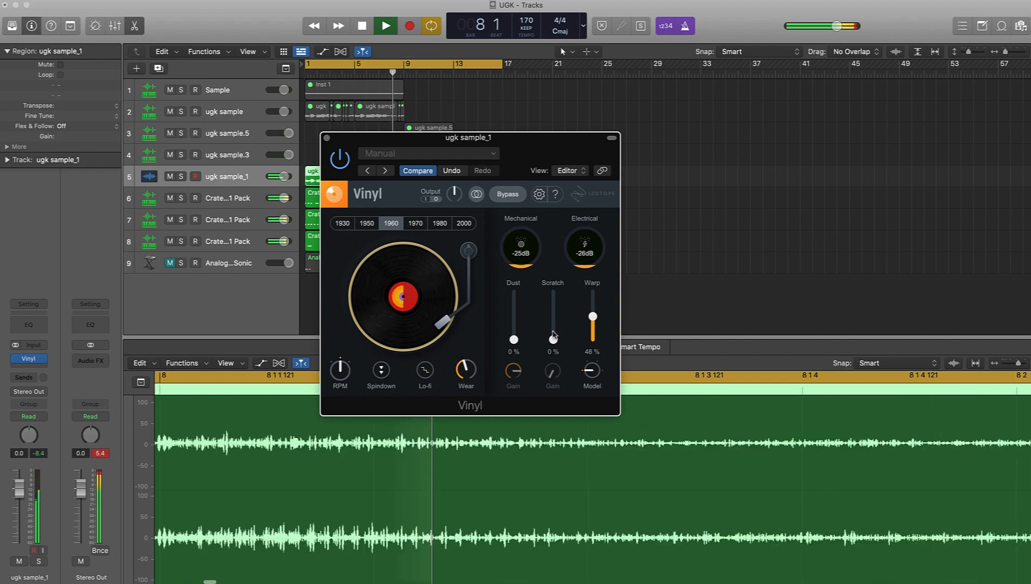
mouse_move(553, 340)
left_mouse_down()
mouse_move(552, 350)
mouse_move(554, 336)
left_mouse_up()
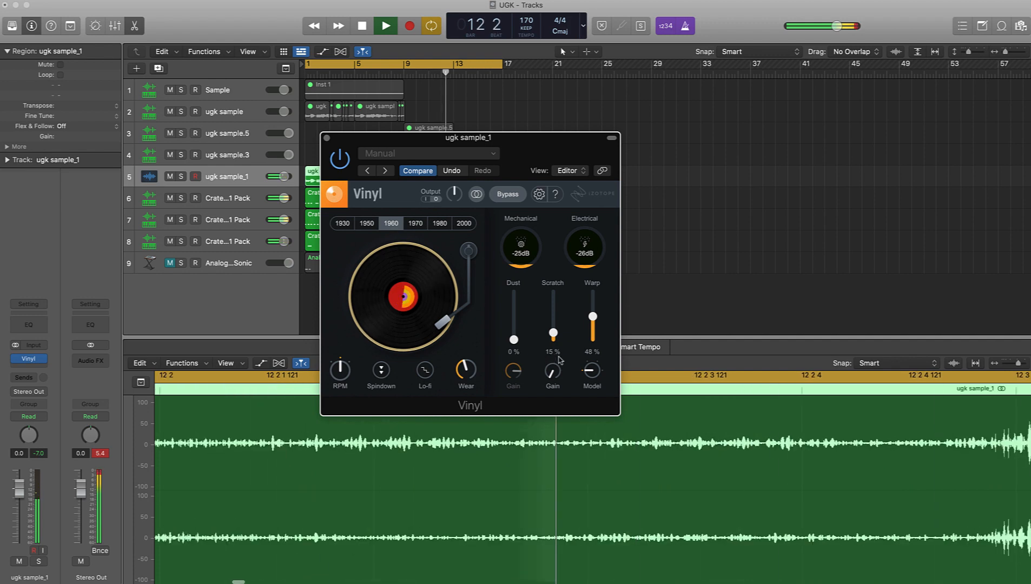
left_click_drag(554, 337, 556, 341)
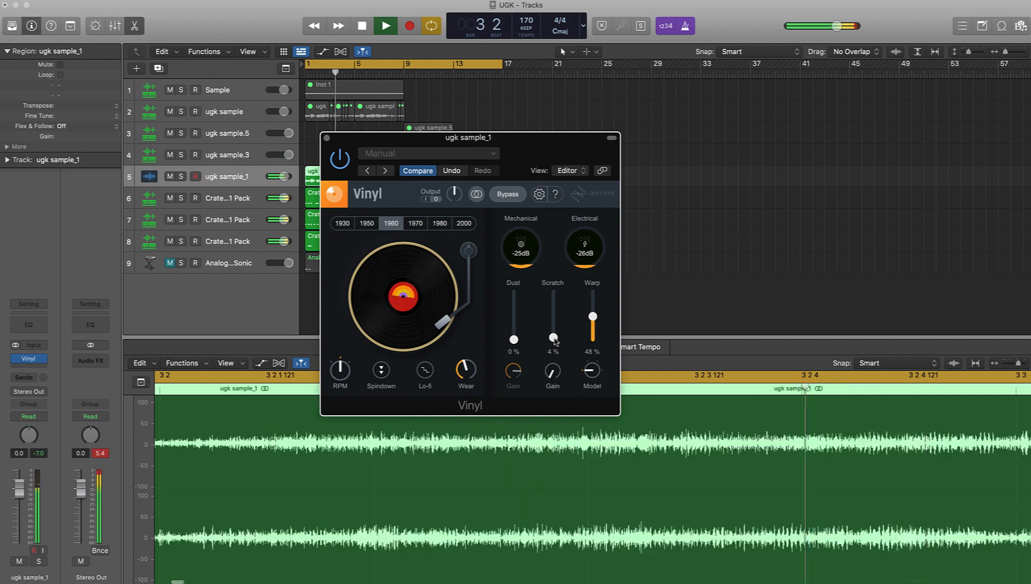
mouse_move(558, 374)
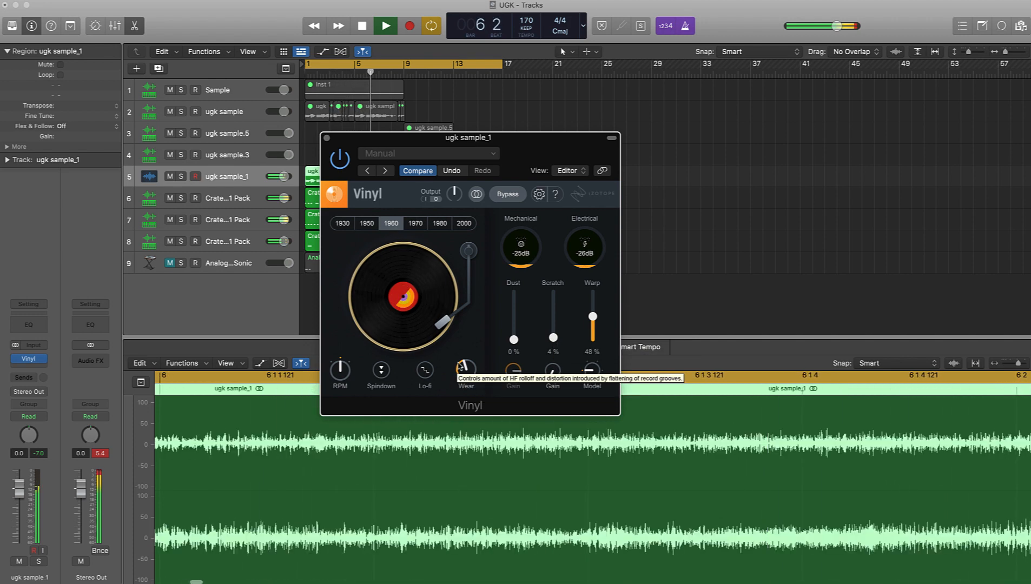
Step: Insert MV2 (s) after Vinyl on the ugk sample_1 track, lower its High Level and raise its Low Level to 1.5
left_click(42, 356)
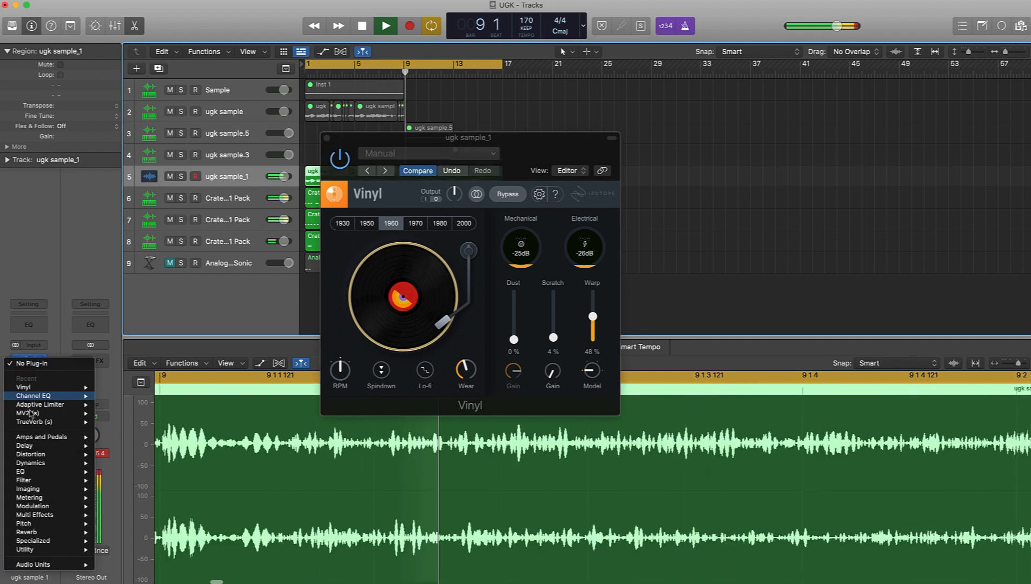
left_click(116, 415)
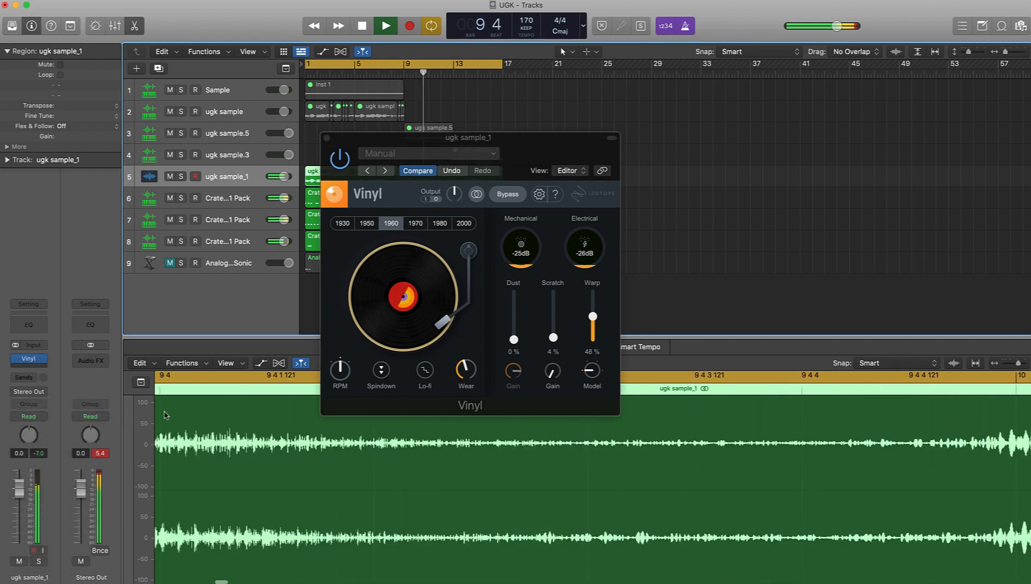
key("space")
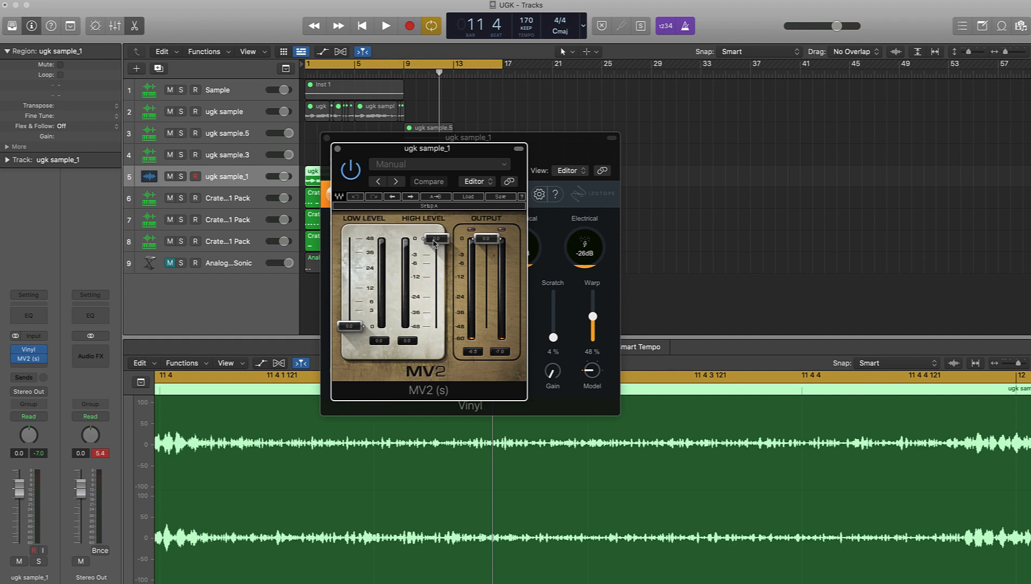
left_click_drag(435, 243, 436, 253)
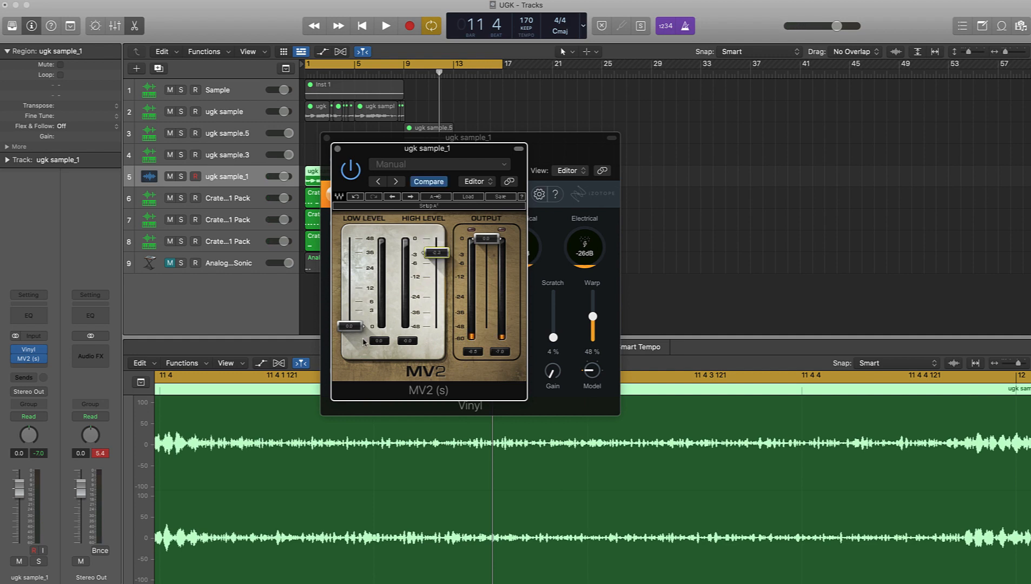
left_click_drag(349, 326, 350, 319)
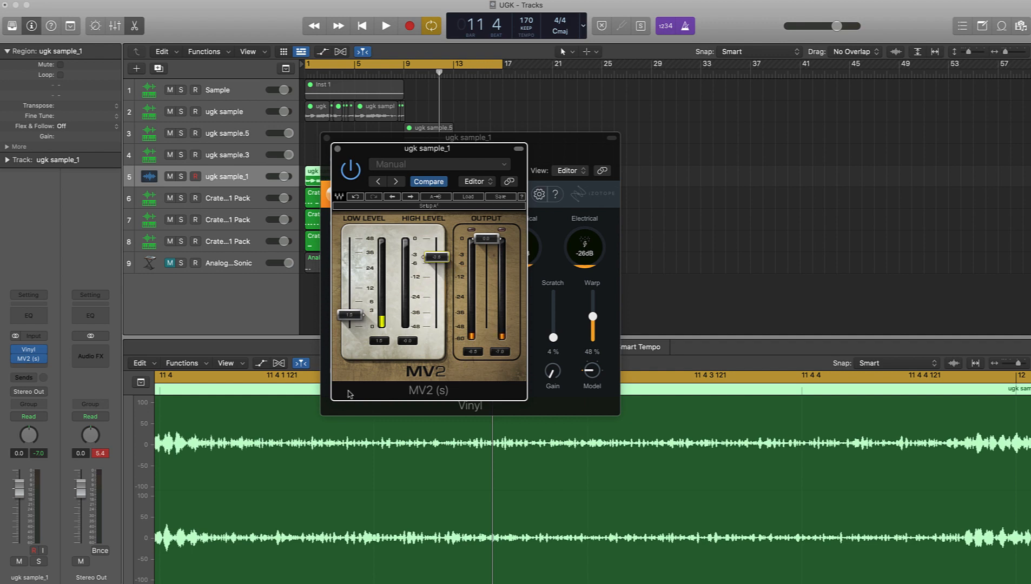
key("space")
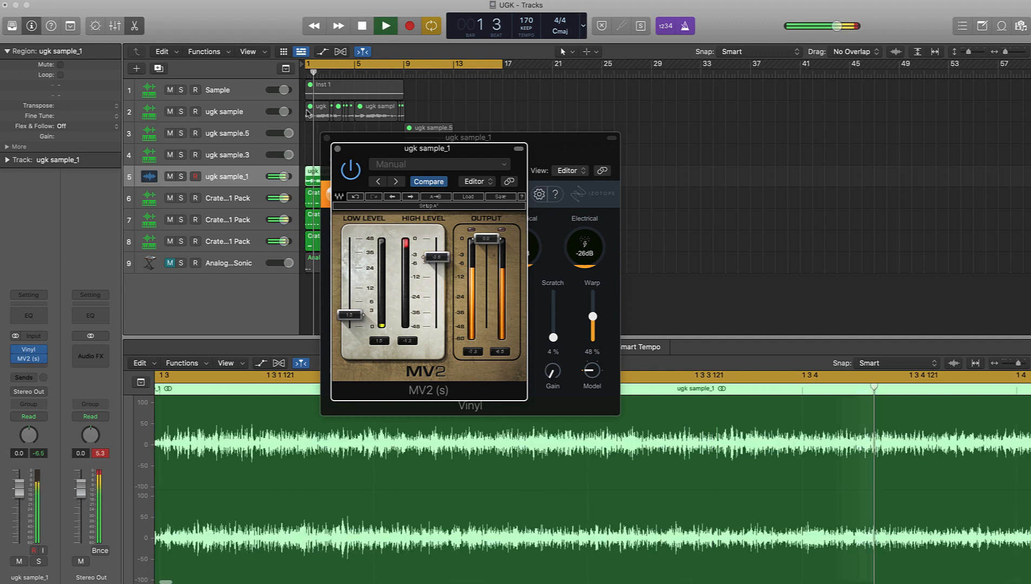
Step: Close the MV2 and Vinyl plug-in windows and deselect the bounced sample region in the arrangement
left_click(337, 149)
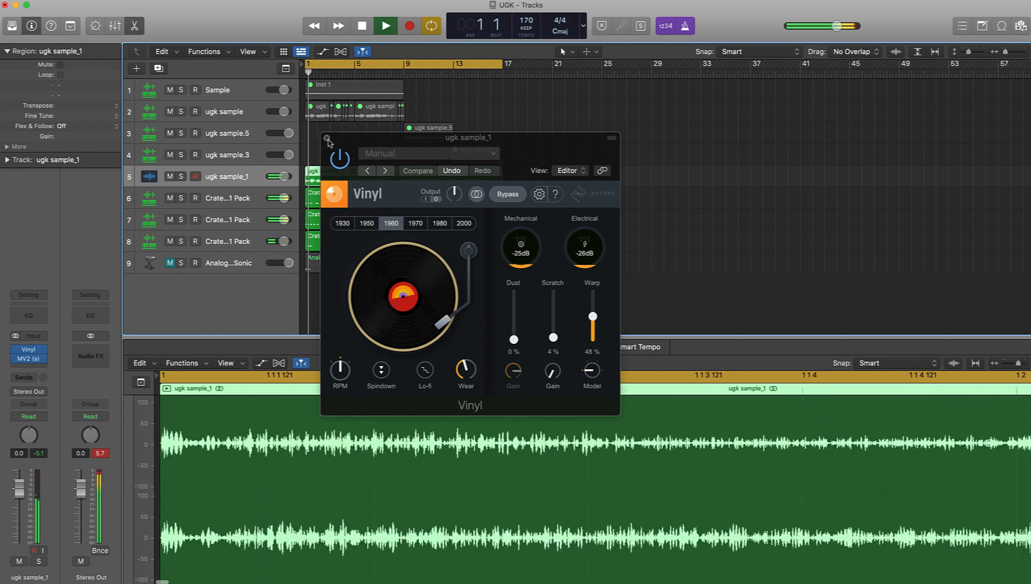
left_click(327, 139)
left_click(554, 226)
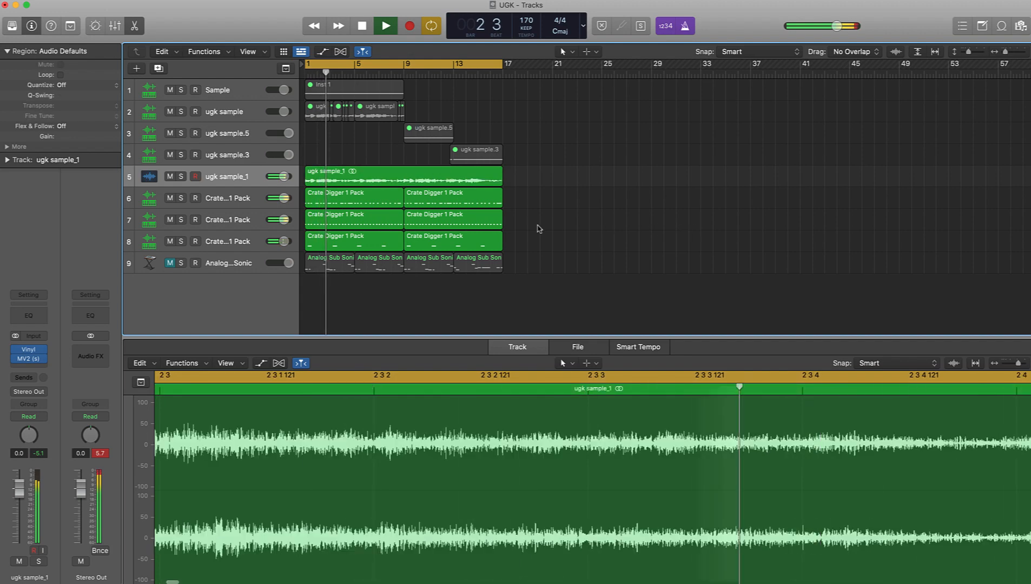
scroll(539, 226, "up", 5)
scroll(539, 225, "up", 2)
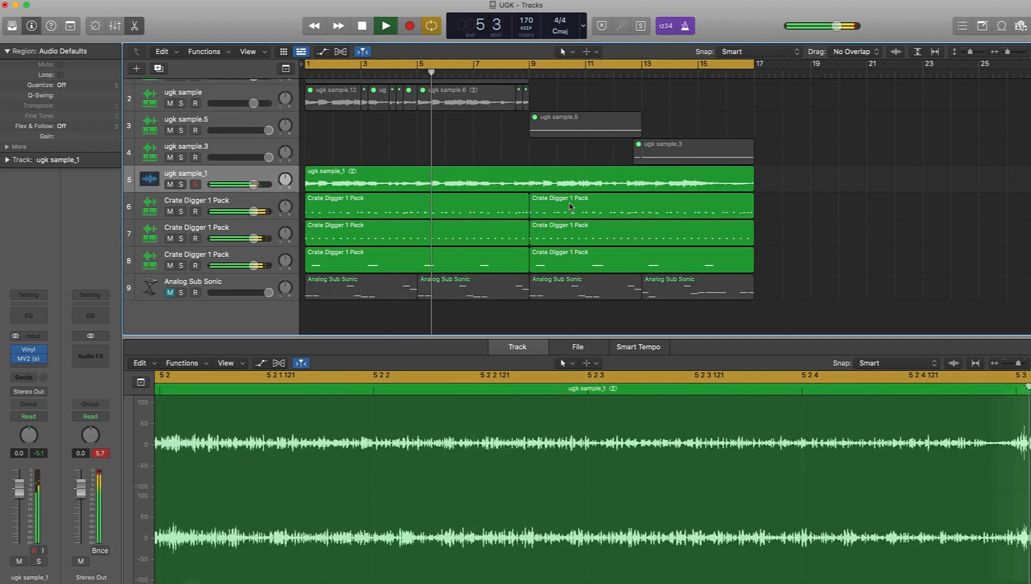
Step: Stop playback and insert a stereo Remix FX after MV2 (s) on the ugk sample_1 track
key("space")
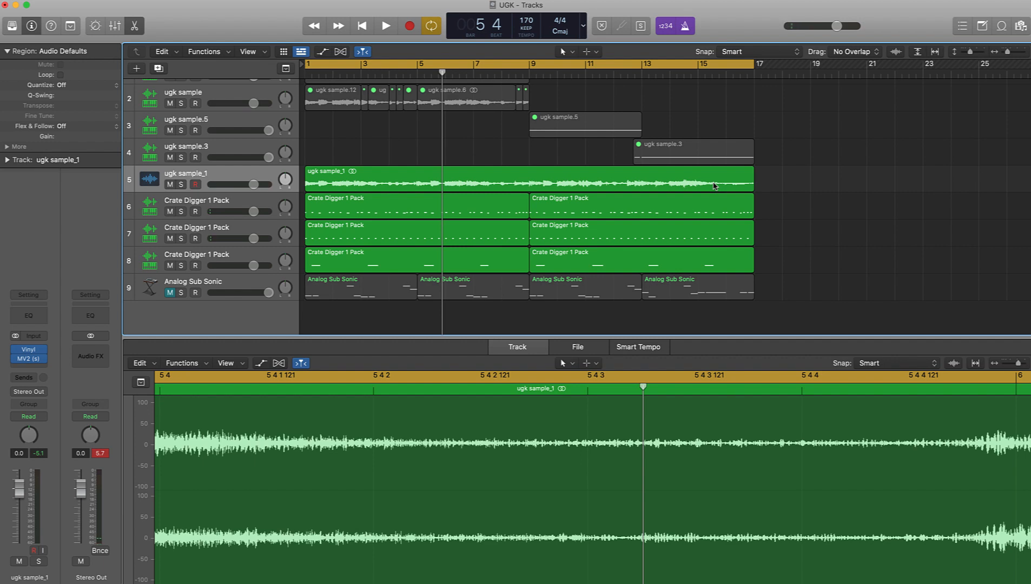
left_click(39, 367)
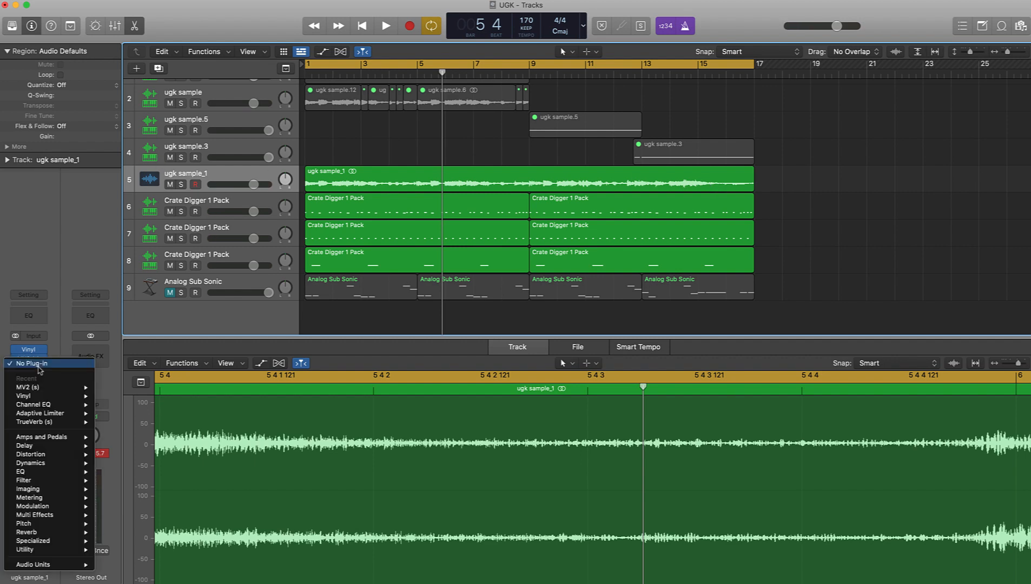
mouse_move(50, 519)
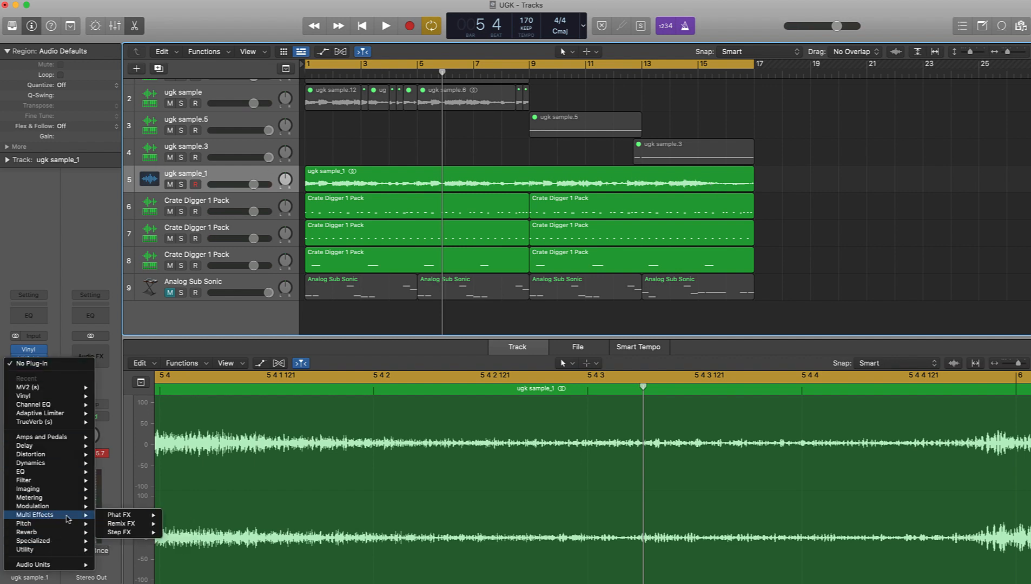
mouse_move(125, 525)
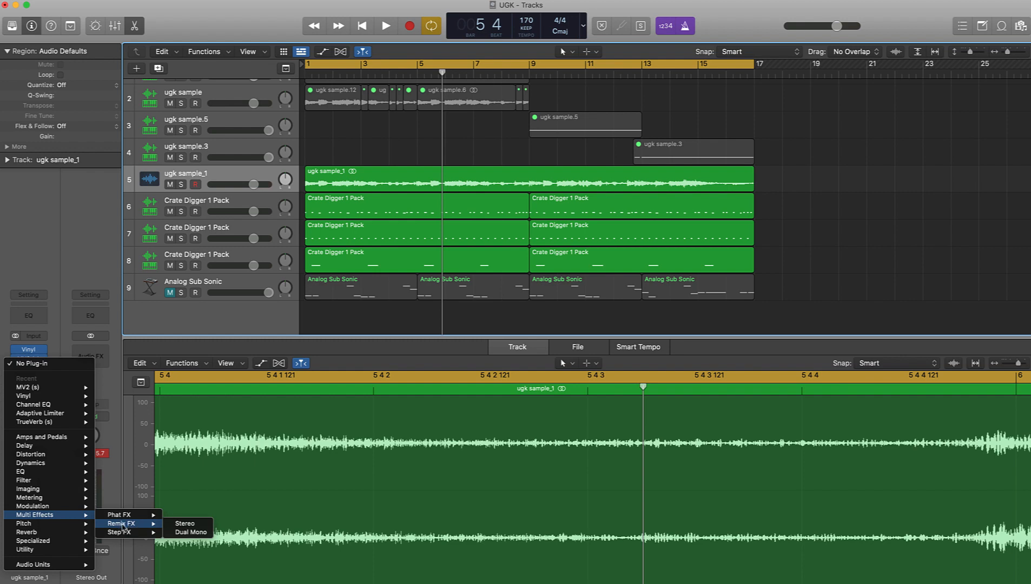
left_click(189, 527)
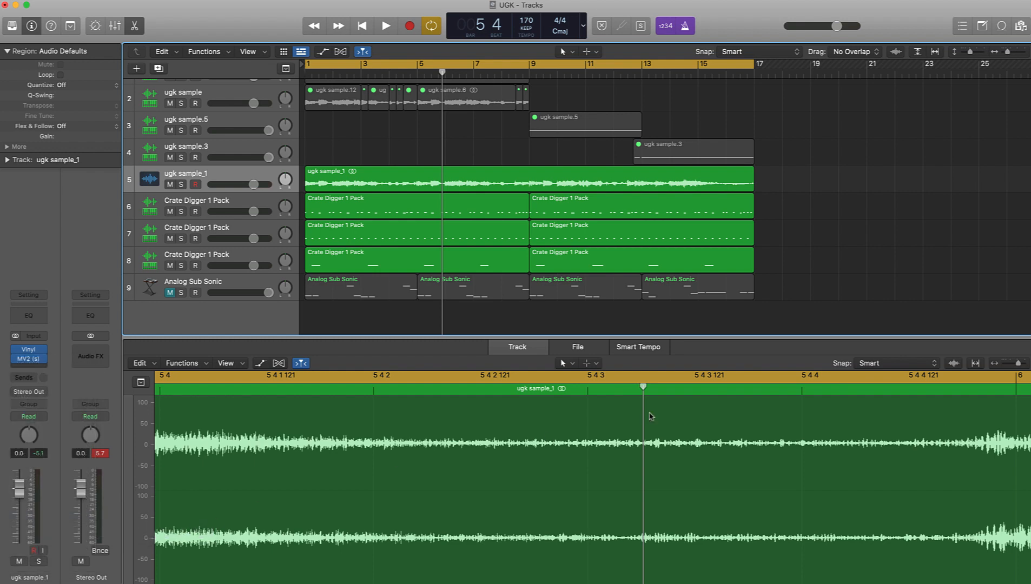
left_click_drag(597, 259, 620, 224)
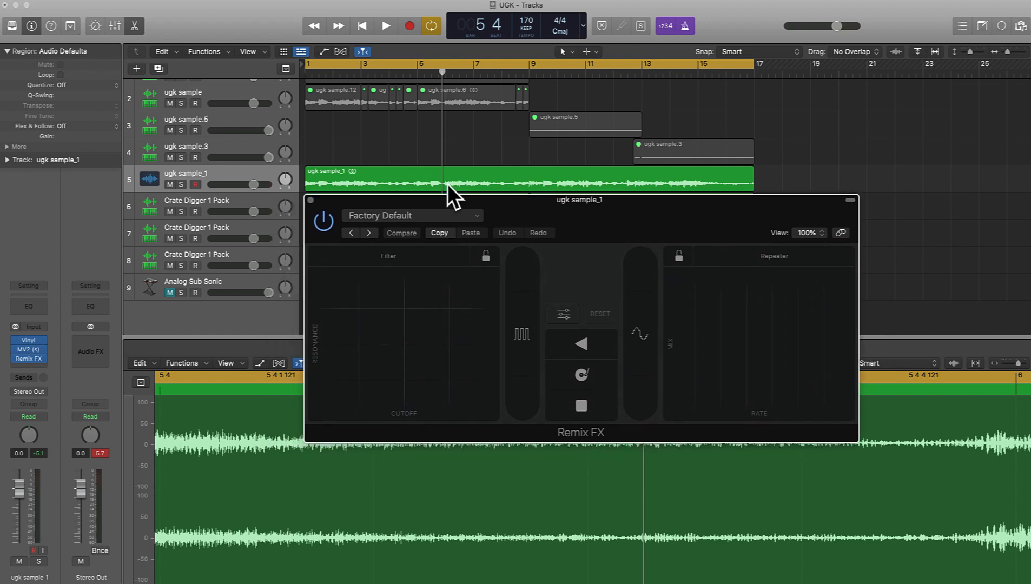
Step: Set the ugk sample_1 track's automation to Latch and record Remix FX Gater, Repeater, Reverse, Scratcher and Tape Stop moves during playback
left_click(34, 418)
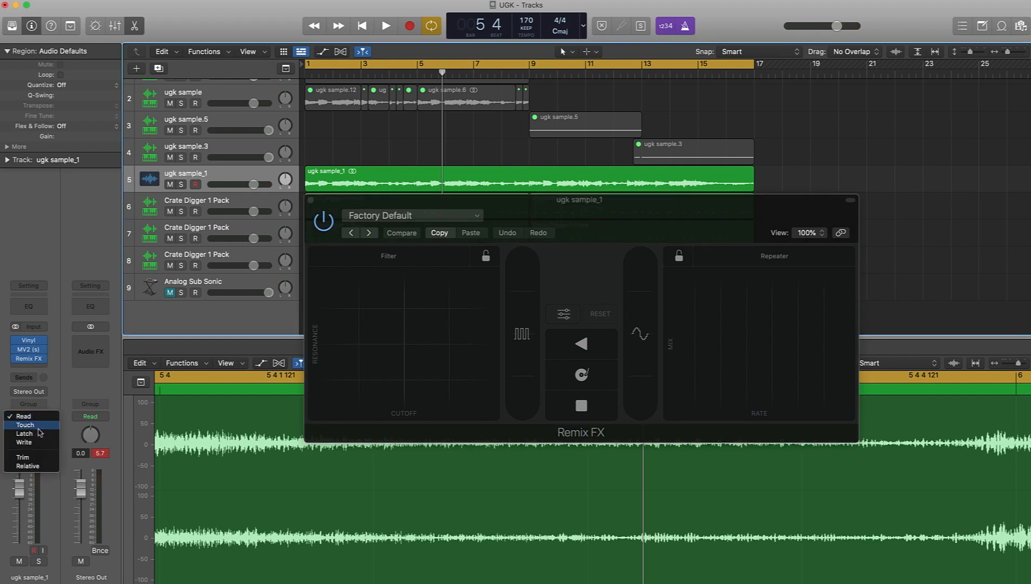
left_click(24, 434)
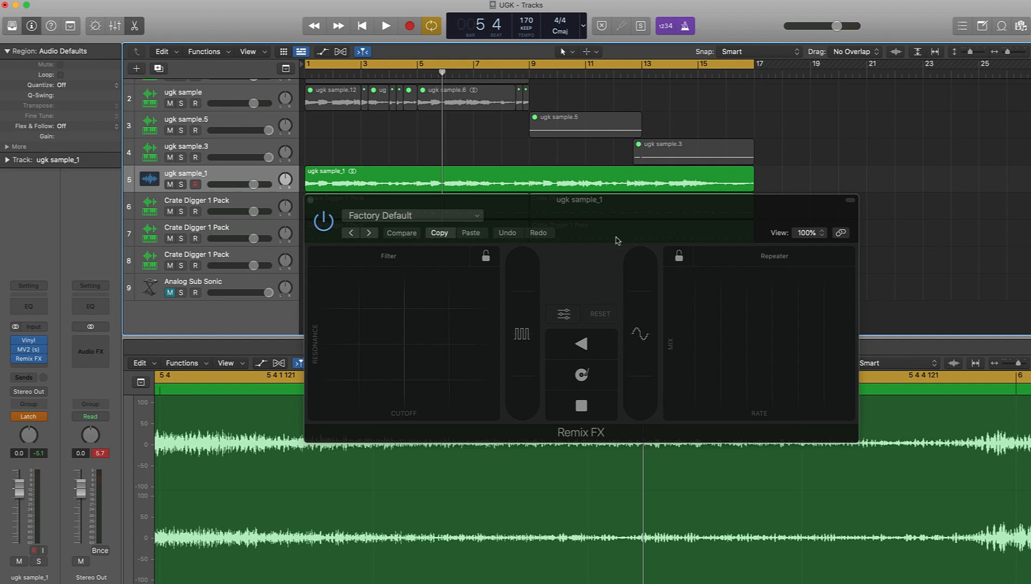
key("space")
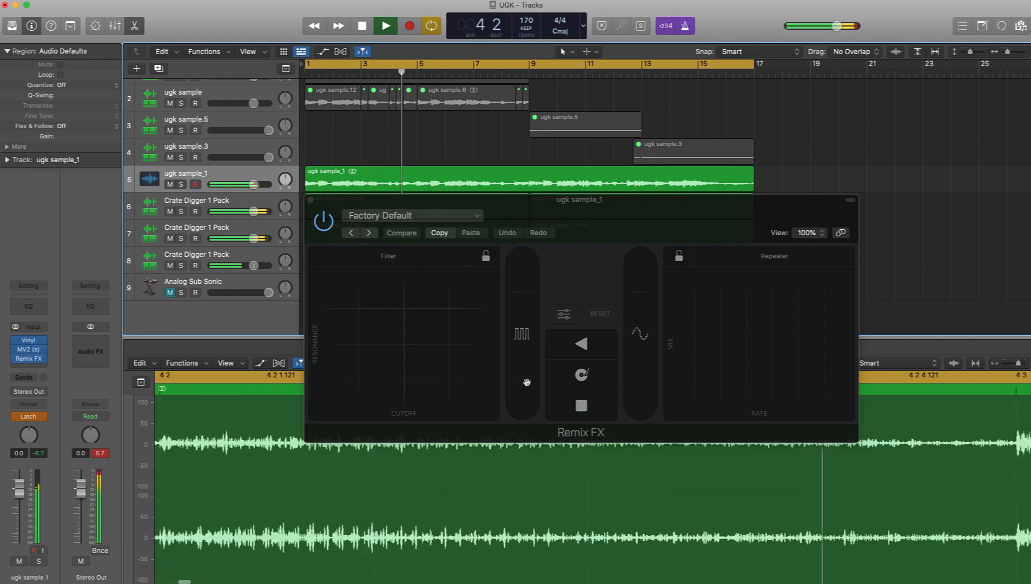
left_click_drag(527, 383, 523, 357)
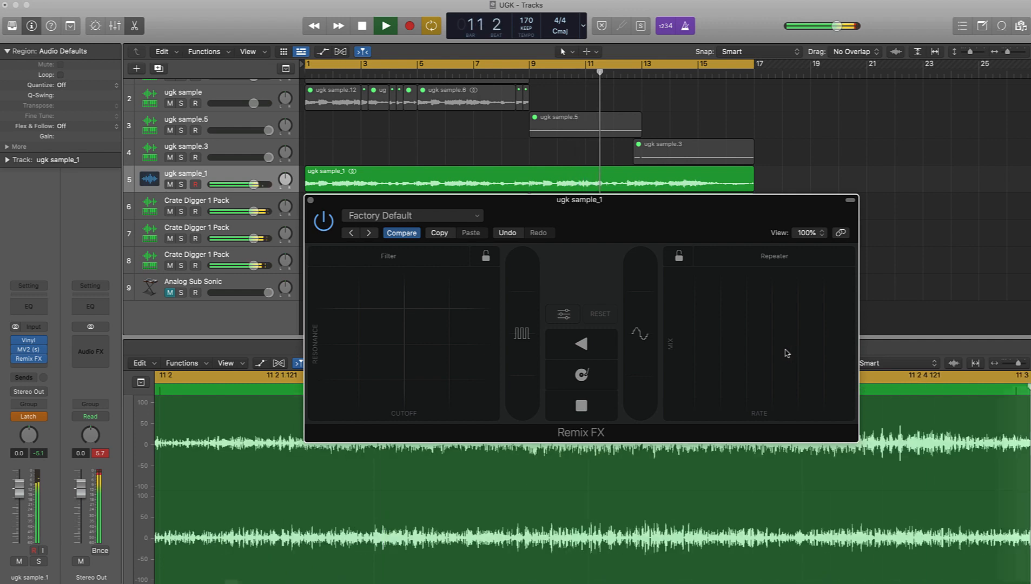
left_click_drag(762, 362, 709, 357)
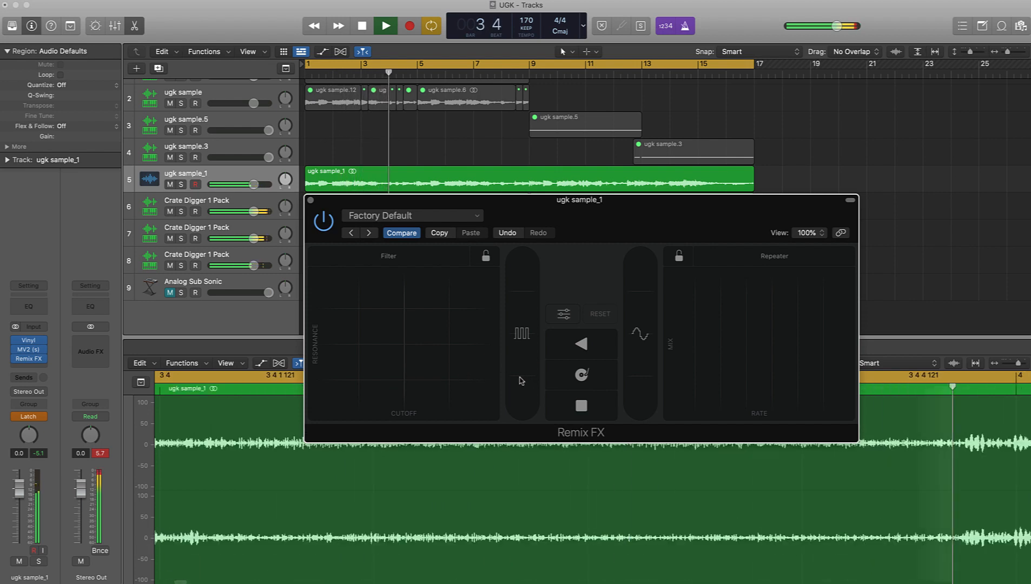
mouse_move(522, 381)
left_mouse_down()
mouse_move(520, 364)
mouse_move(524, 373)
left_mouse_up()
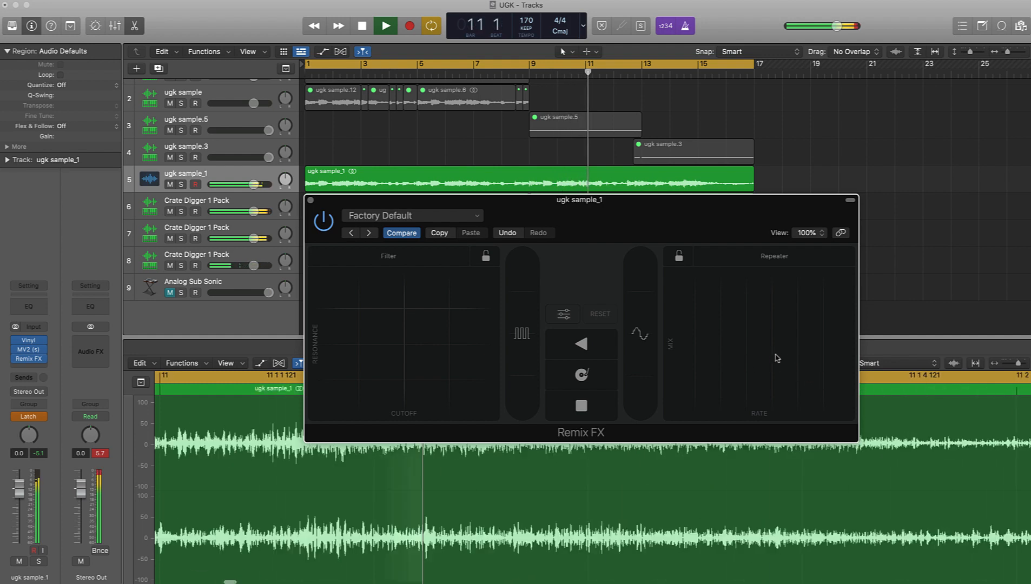
left_click_drag(758, 393, 760, 364)
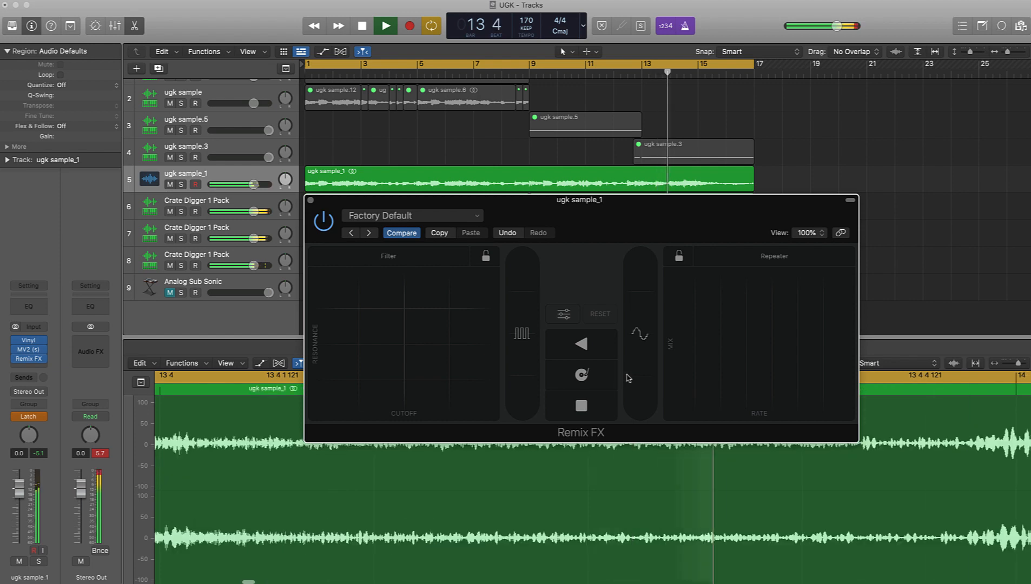
mouse_move(842, 362)
left_mouse_down()
mouse_move(825, 362)
mouse_move(834, 349)
left_mouse_up()
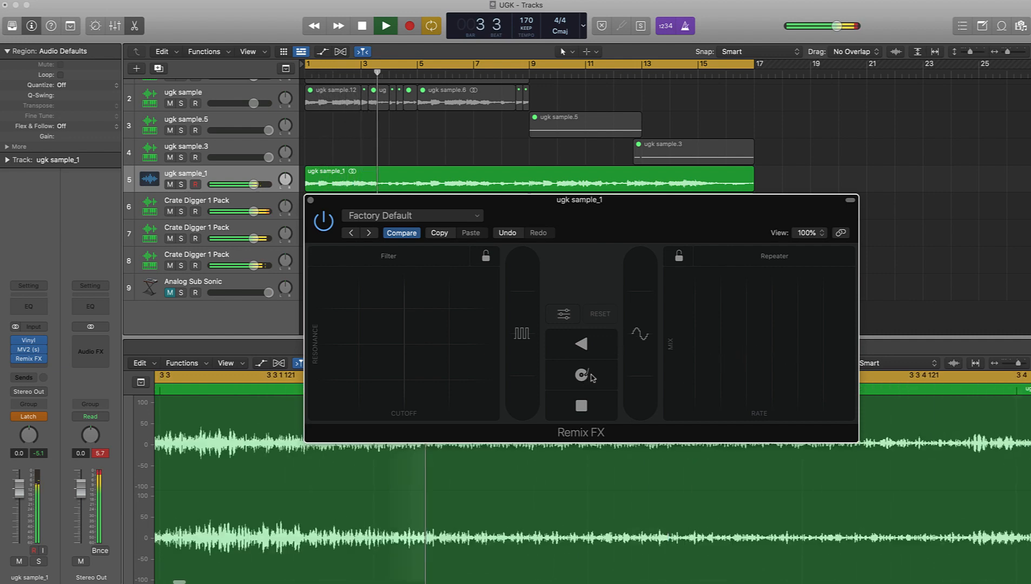
left_click_drag(534, 394, 541, 388)
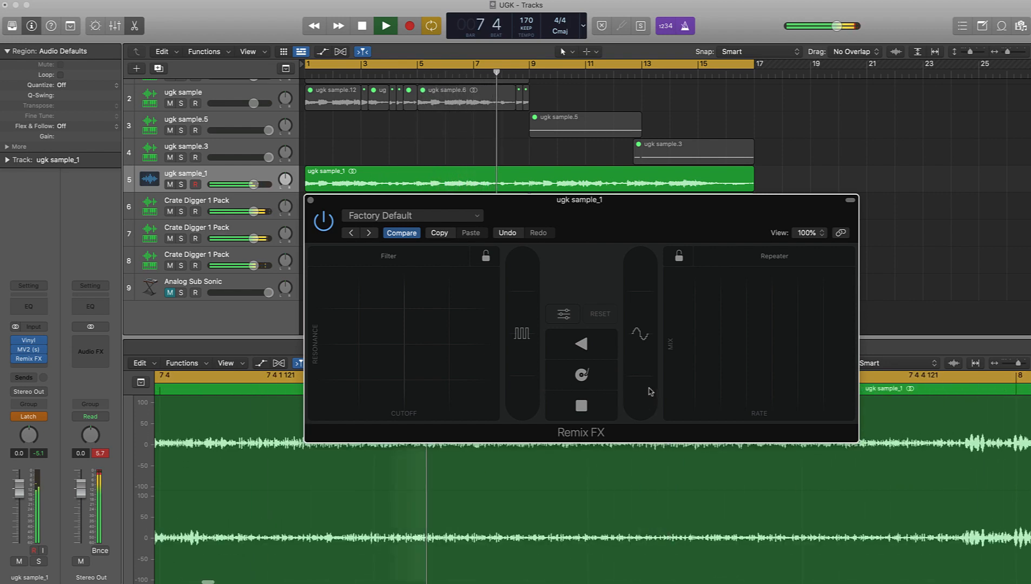
left_click_drag(606, 403, 610, 374)
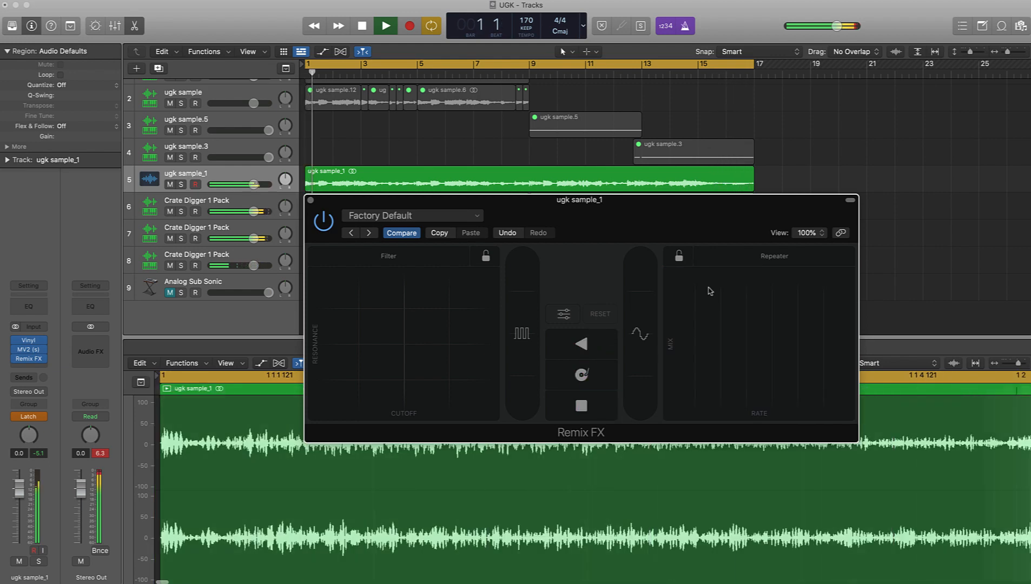
Step: Close Remix FX and return the ugk sample_1 track's automation mode to Read
left_click(310, 201)
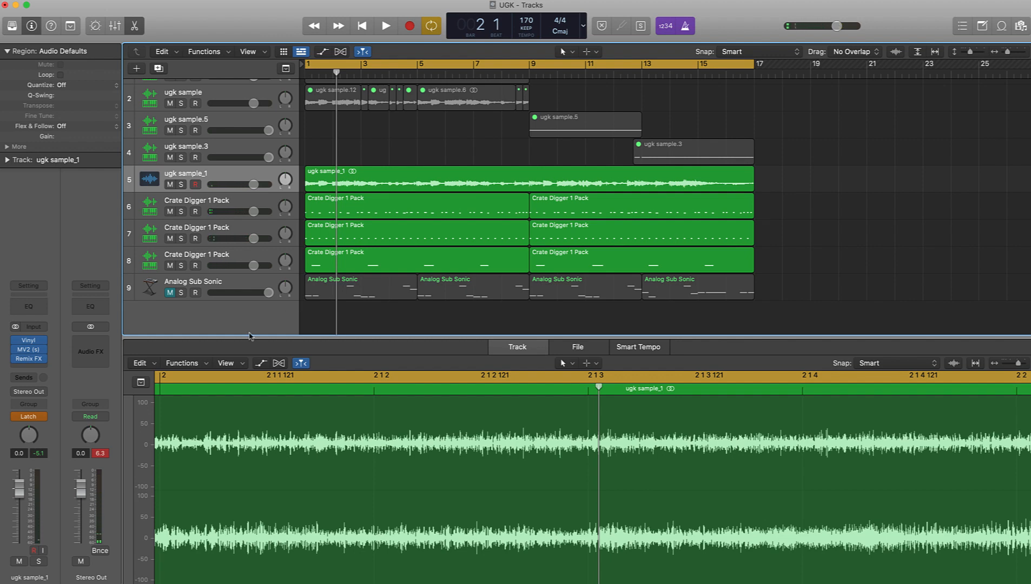
left_click(45, 418)
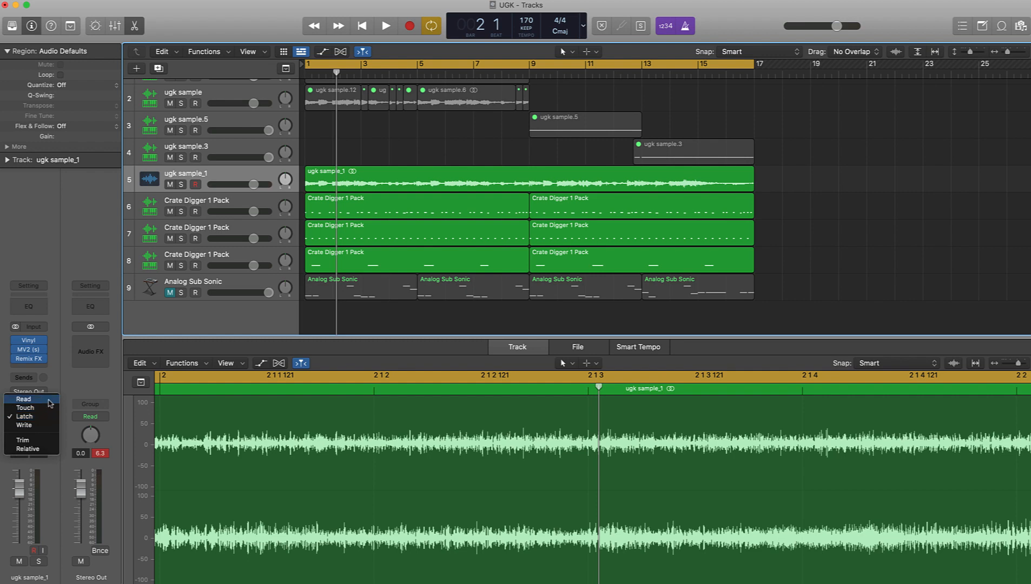
left_click(24, 400)
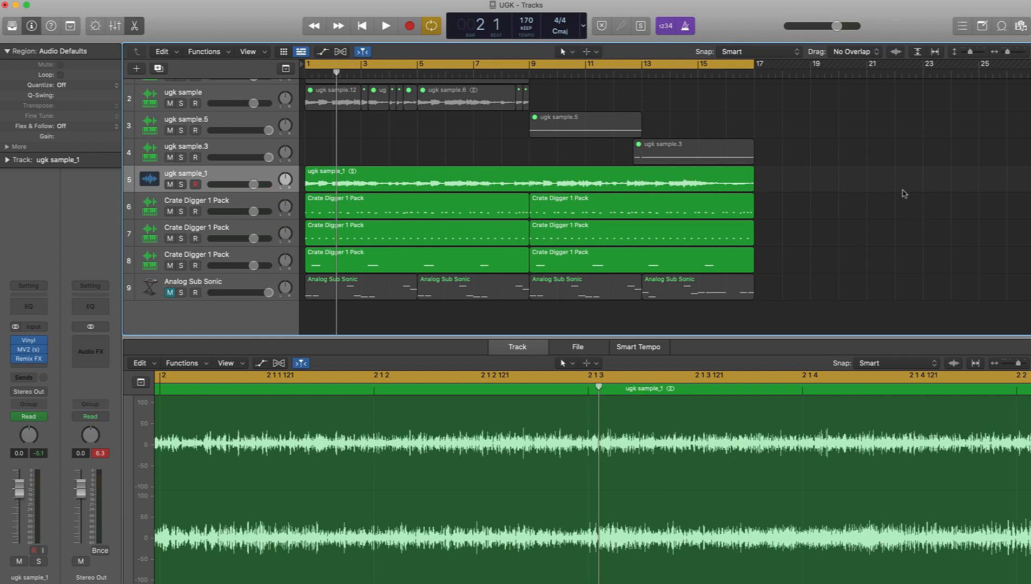
Step: Show the automation and shorten ugk sample_1's final Scratcher On/Off section so it ends at about bar 16.5
key("a")
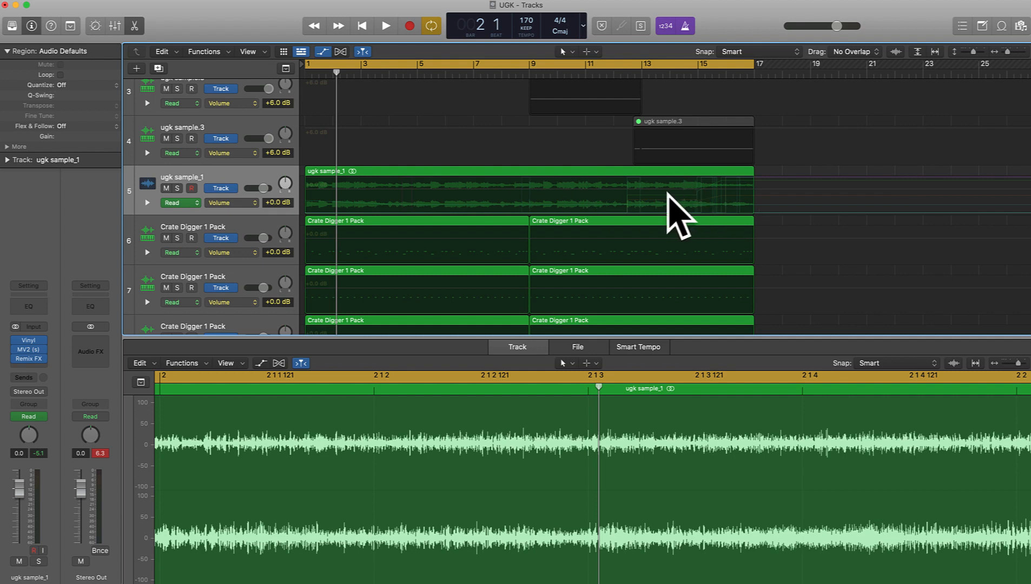
left_click(254, 204)
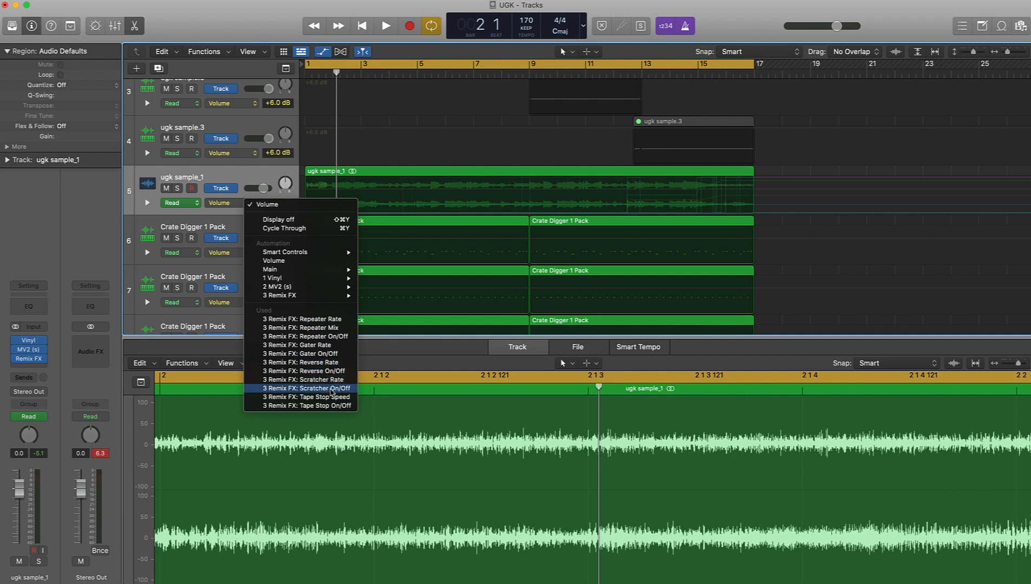
left_click(332, 389)
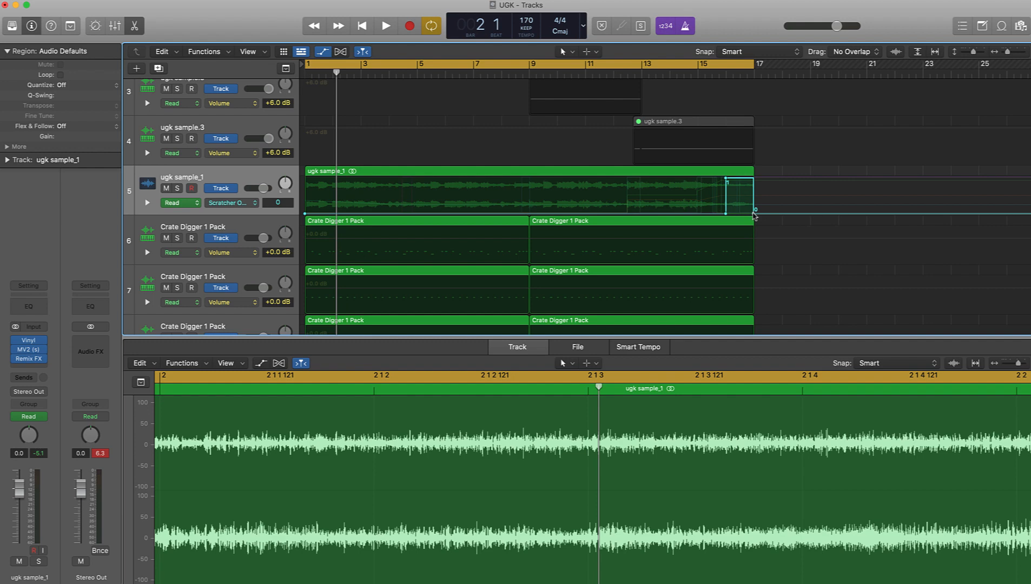
left_click_drag(754, 213, 741, 216)
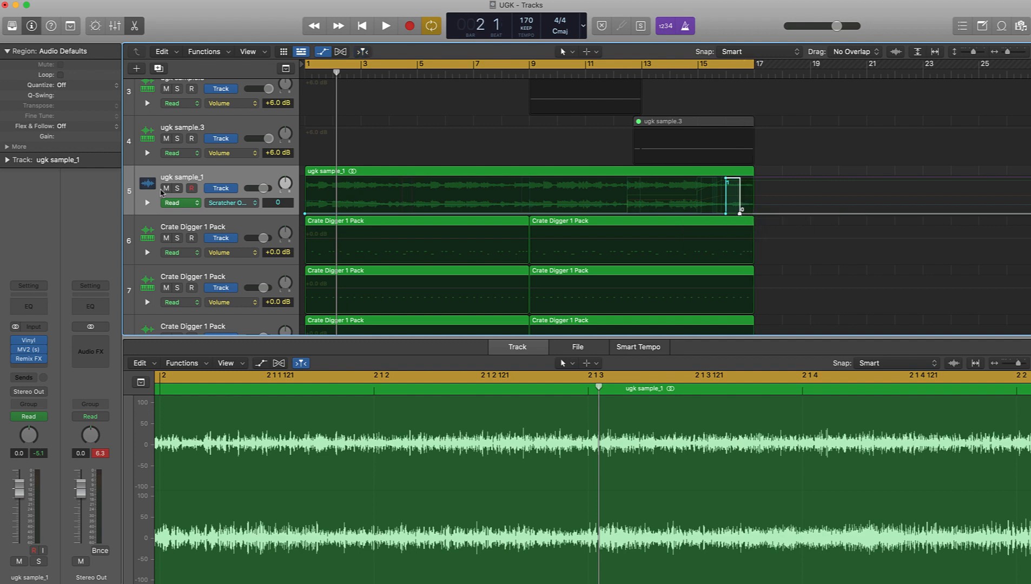
Step: Move ugk sample_1's 1.000 Scratcher Rate point to about bar 16.5, making the rise a ramp
left_click(253, 206)
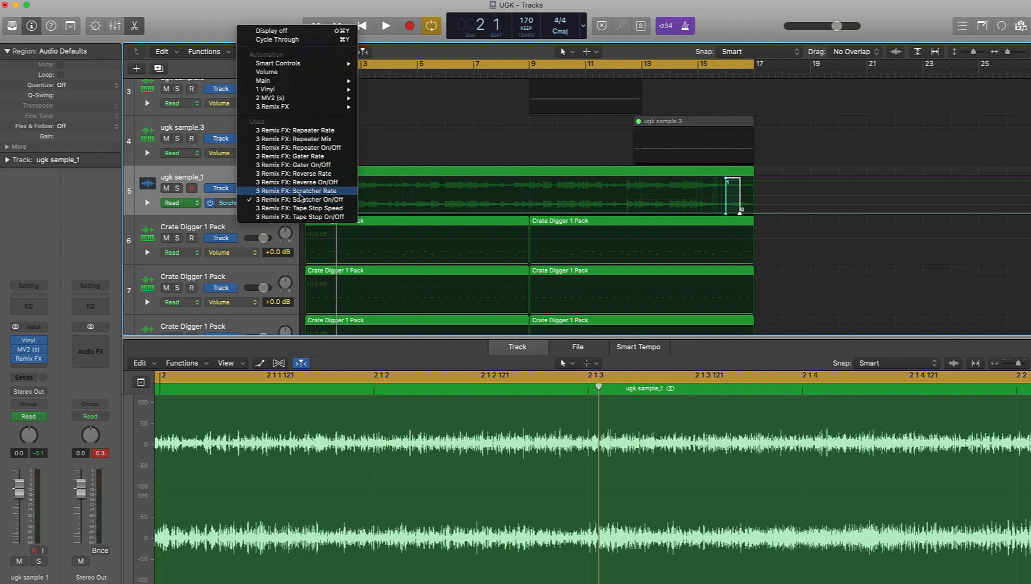
left_click(292, 191)
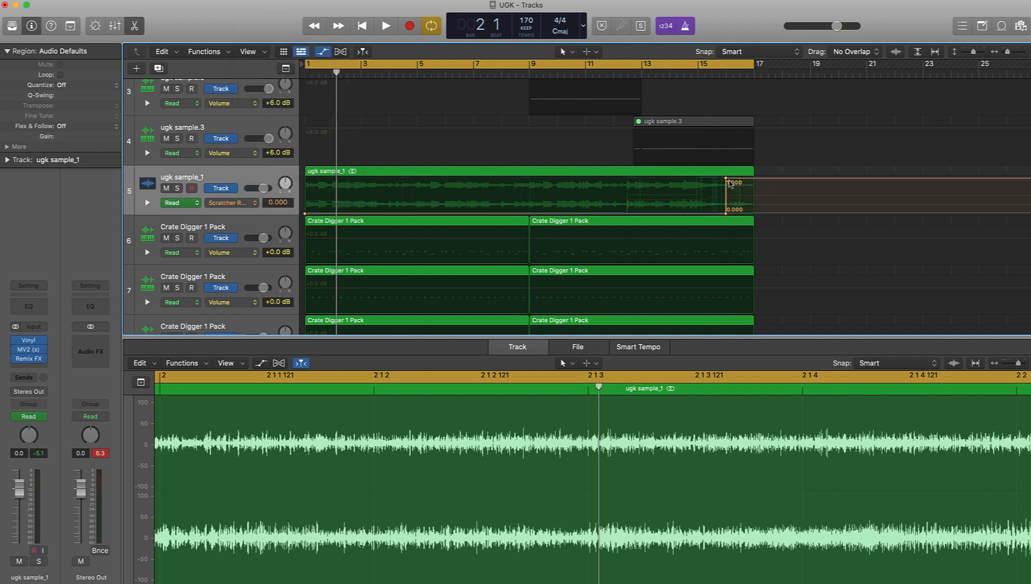
left_click_drag(728, 183, 740, 179)
Step: Lower ugk sample_1's last Reverse Rate automation point to 0.370 and shift it to about bar 15
left_click(252, 206)
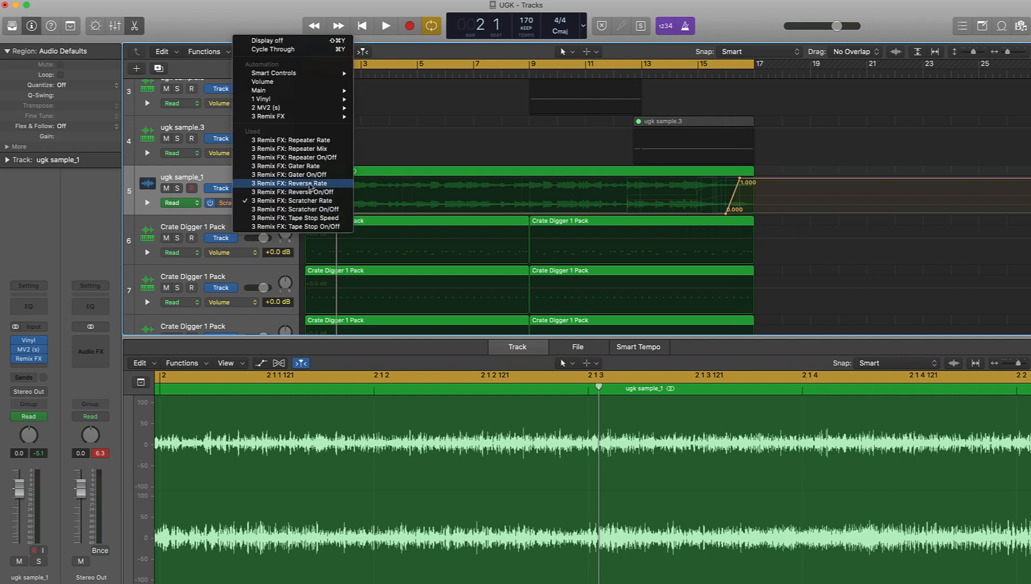
left_click(316, 184)
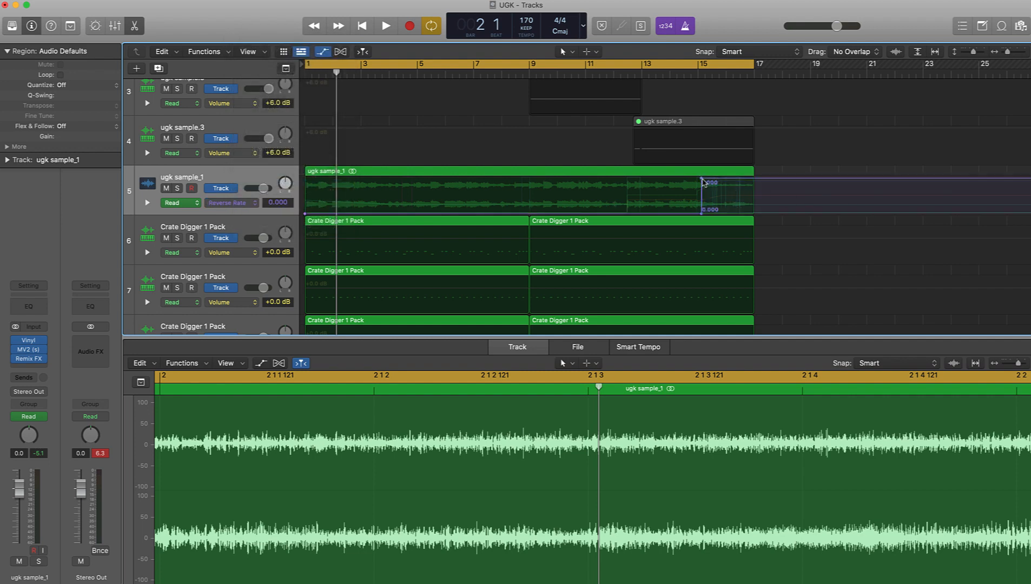
mouse_move(702, 182)
left_mouse_down()
mouse_move(694, 178)
mouse_move(698, 200)
left_mouse_up()
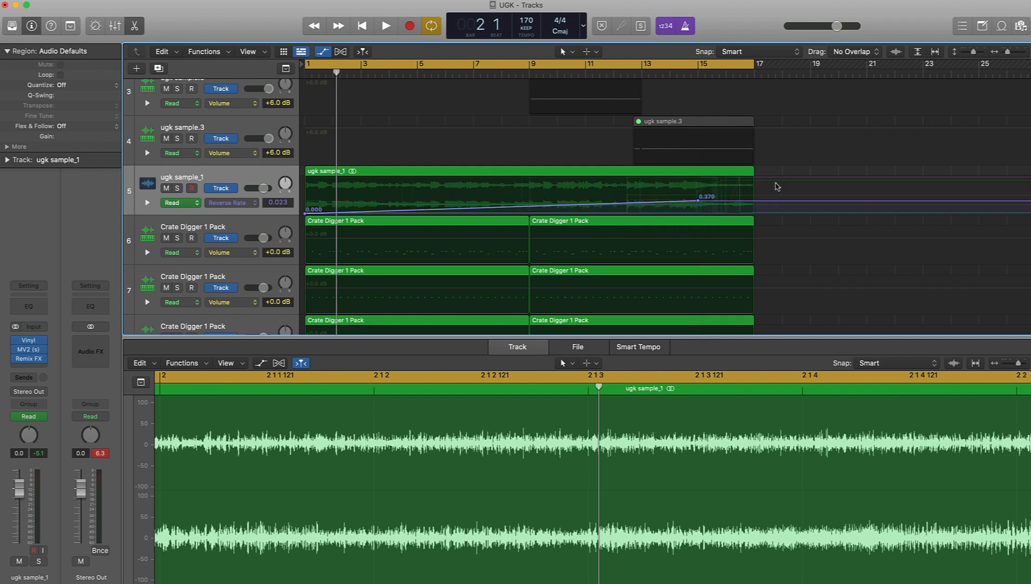
Step: Play the arrangement from the start, stop it, close the editor pane and hide the track automation
key("space")
key("Return")
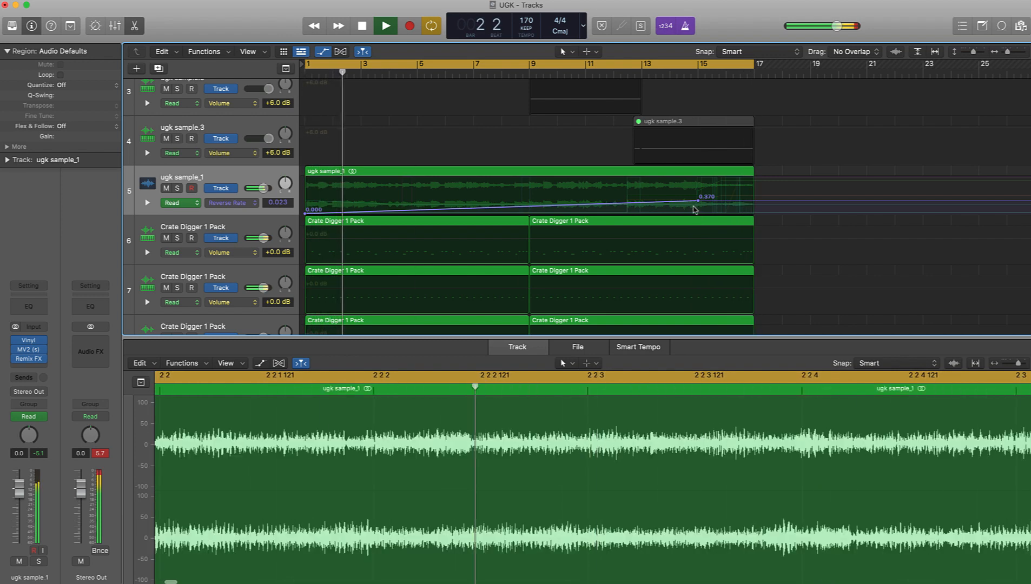
key("p")
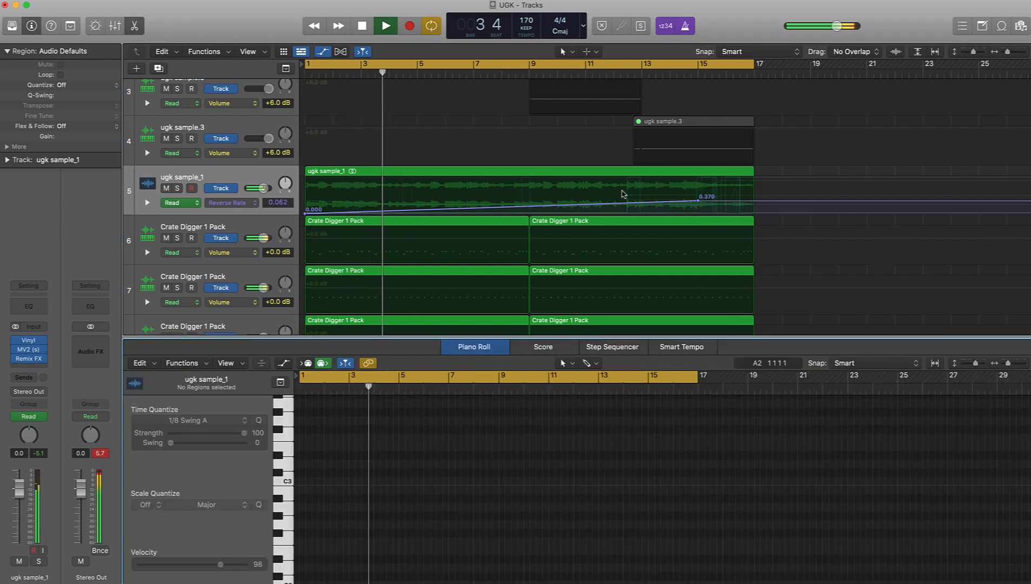
key("space")
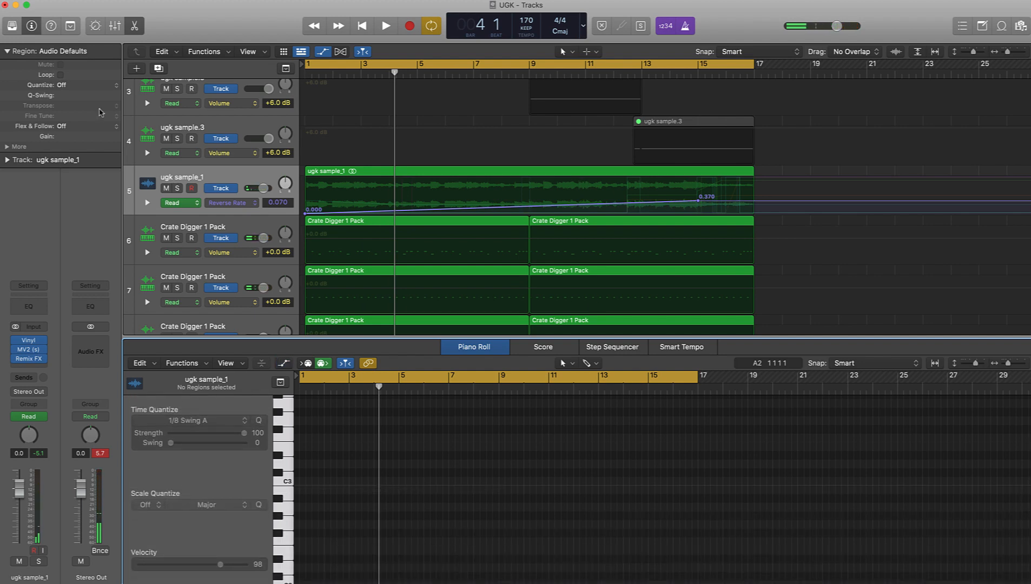
key("p")
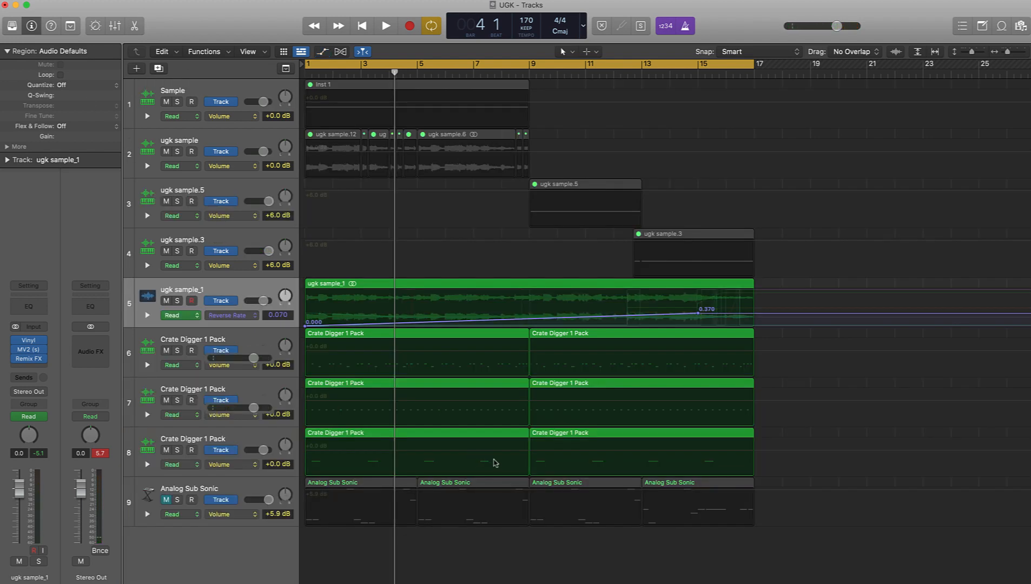
key("a")
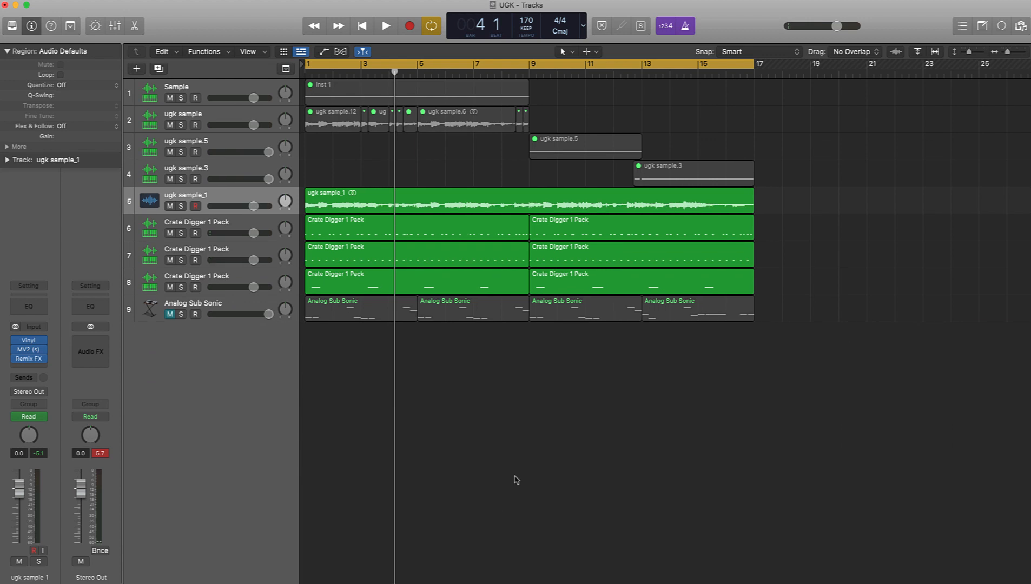
Step: Open the Bounce in Place settings for the ugk sample_1 region
right_click(318, 203)
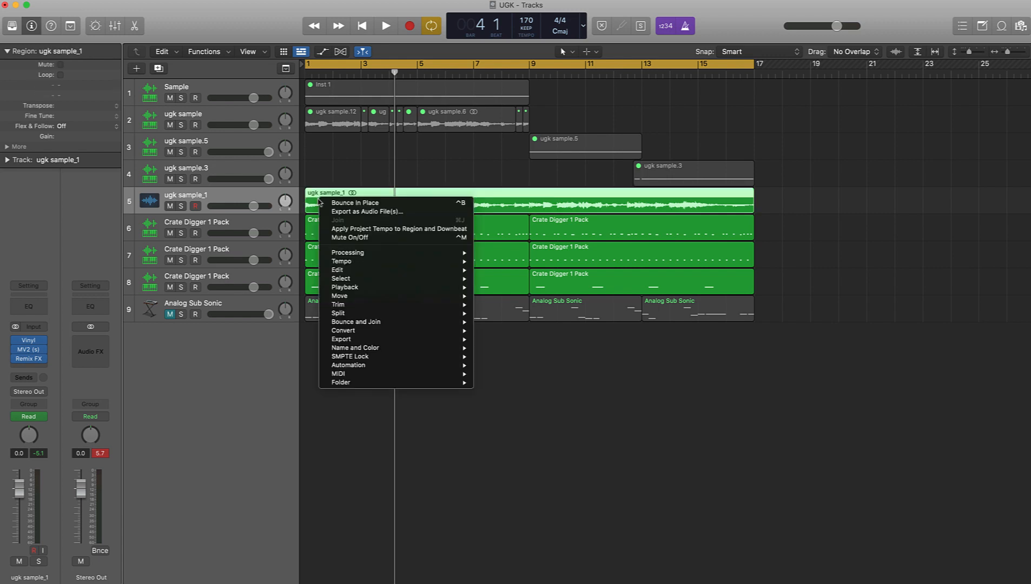
left_click(368, 204)
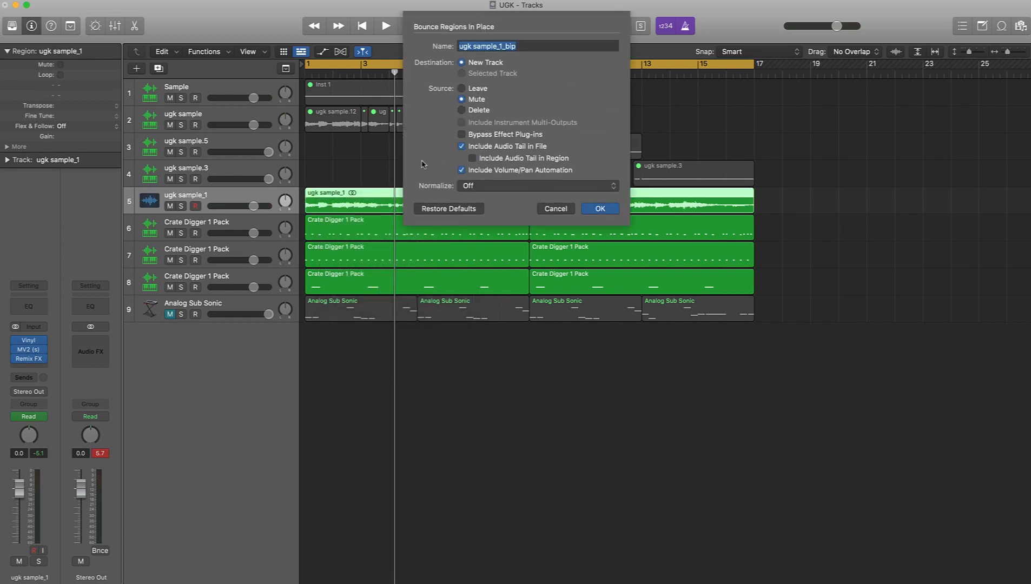
Step: Bounce the ugk sample_1 region in place to a new track, muting the source, including volume/pan automation, with Normalize off
left_click(601, 209)
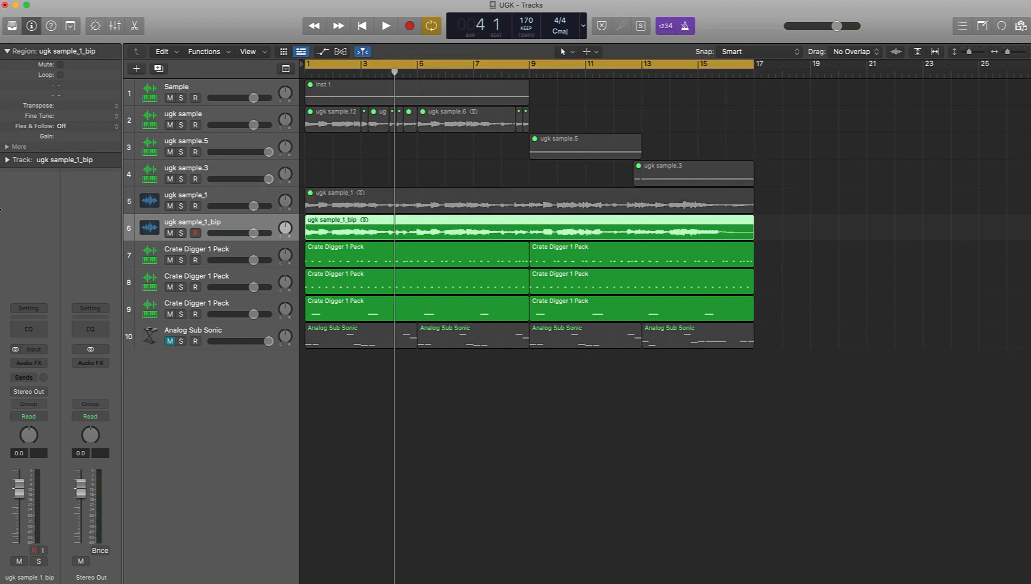
key("a")
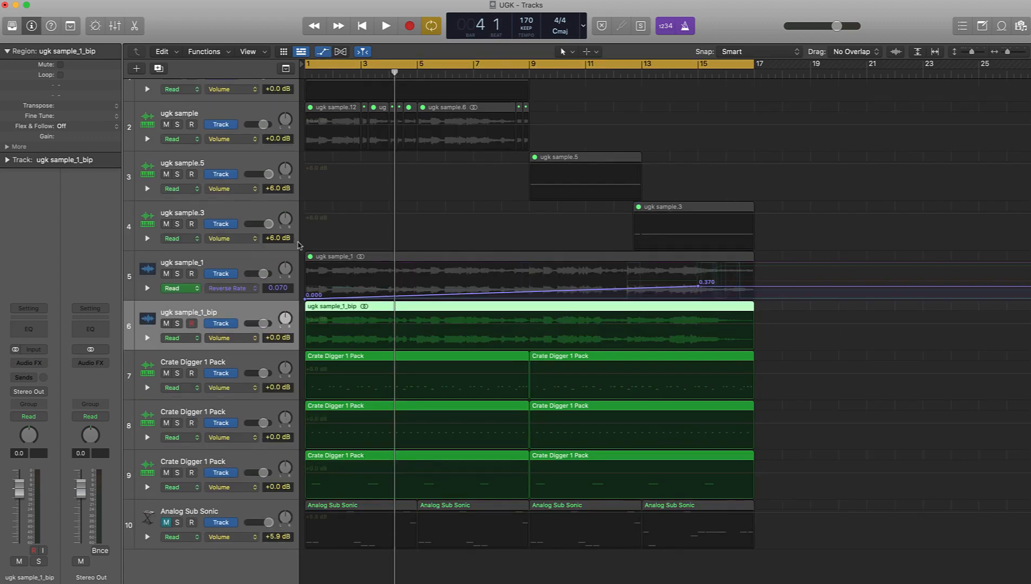
key("a")
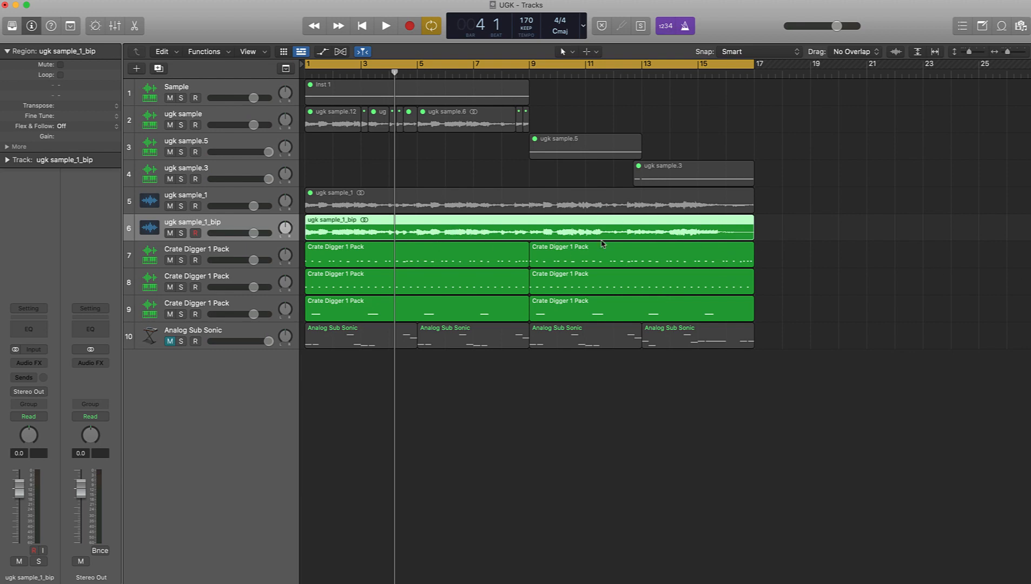
Step: Unmute the Analog Sub Sonic track during playback and lower its volume to about 0.8 dB
key("space")
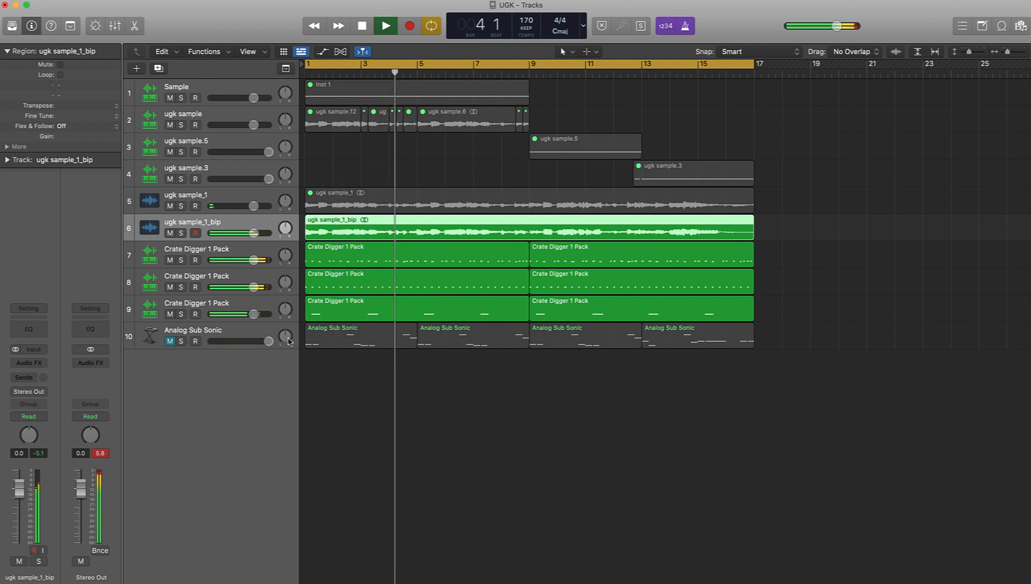
left_click(170, 341)
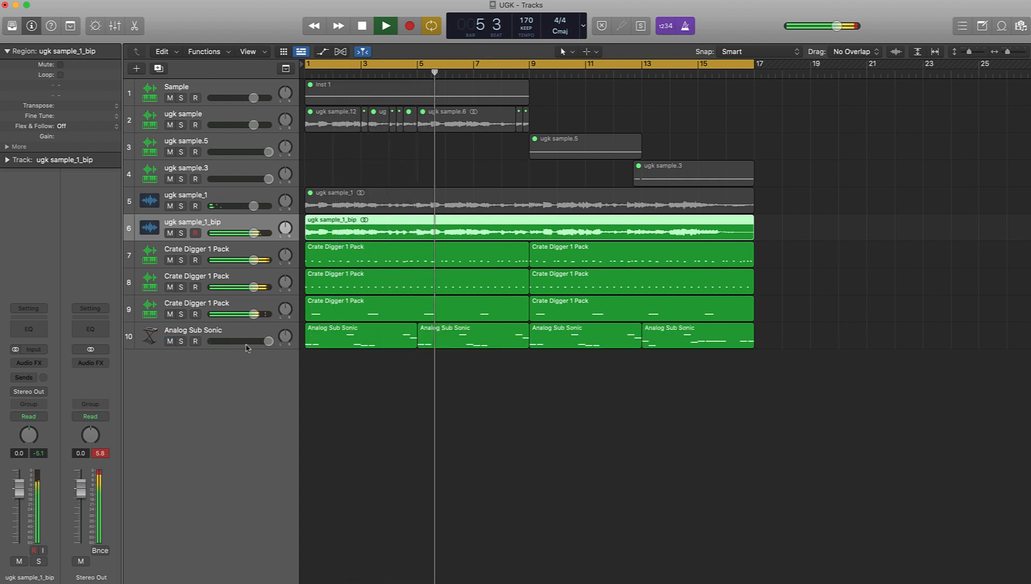
left_click_drag(269, 342, 256, 341)
key("space")
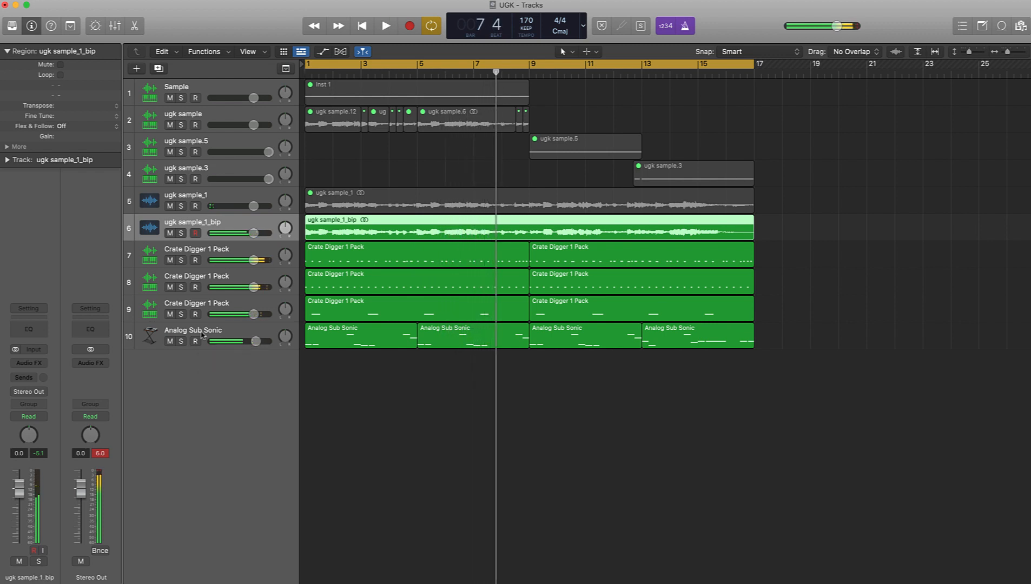
Step: Mute the Analog Sub Sonic track and duplicate it as an empty track with the same Alchemy sound
left_click(170, 341)
left_click(155, 335)
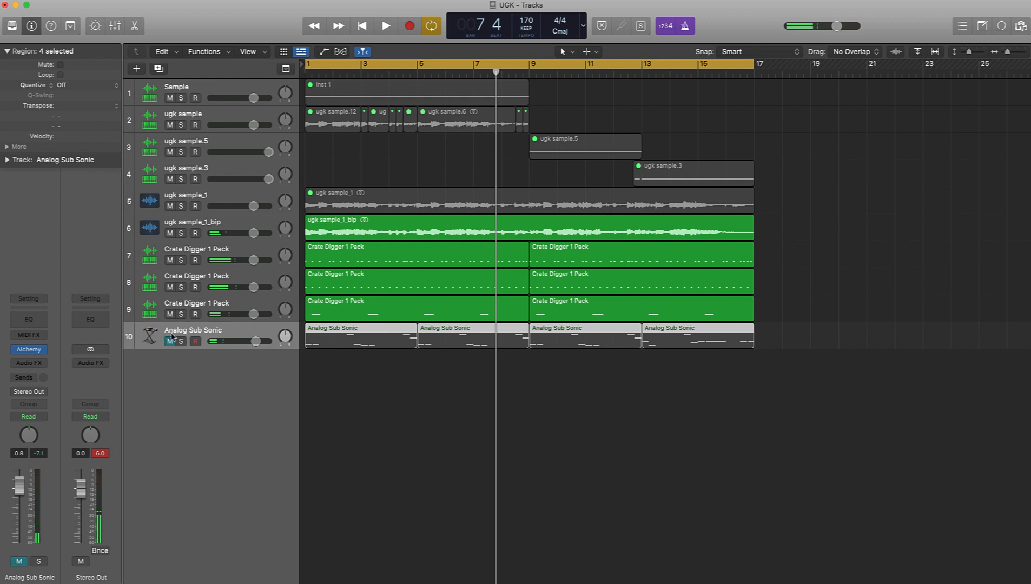
key("super+d")
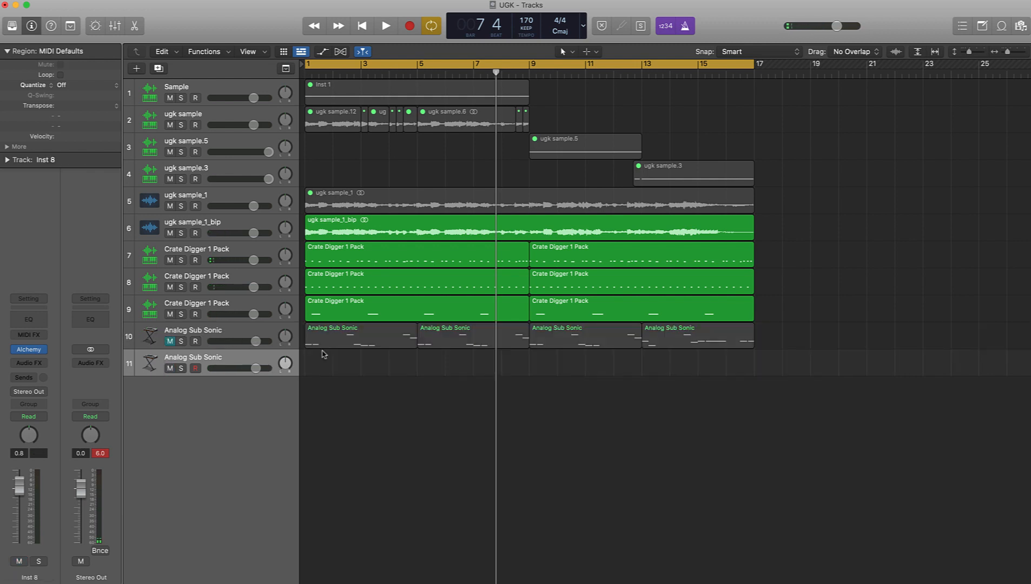
Step: Open Musical Typing and audition bass notes on the duplicated Analog Sub Sonic track in octaves C2, C1 and C0
key("super+k")
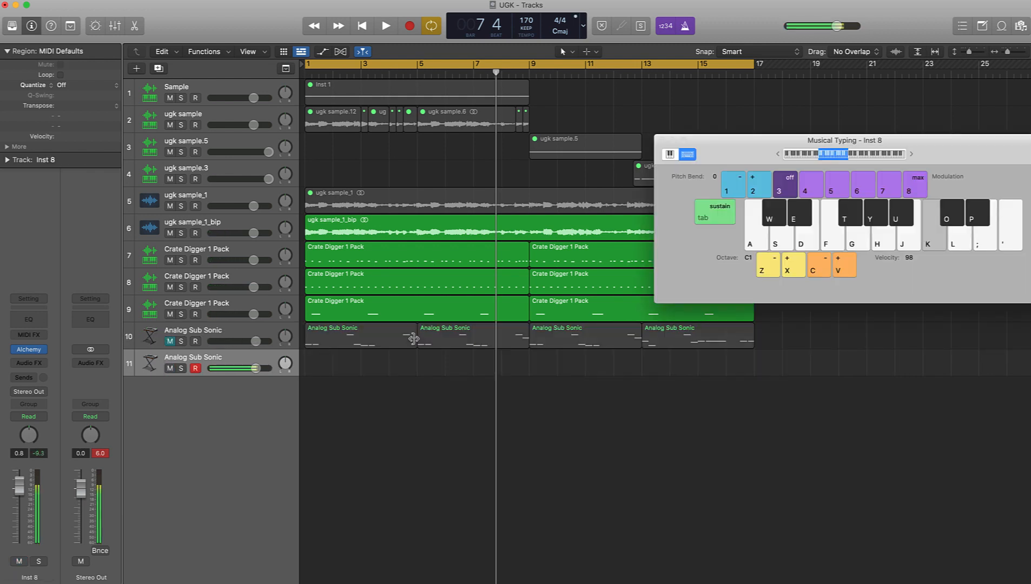
key("x")
key("k")
key("l")
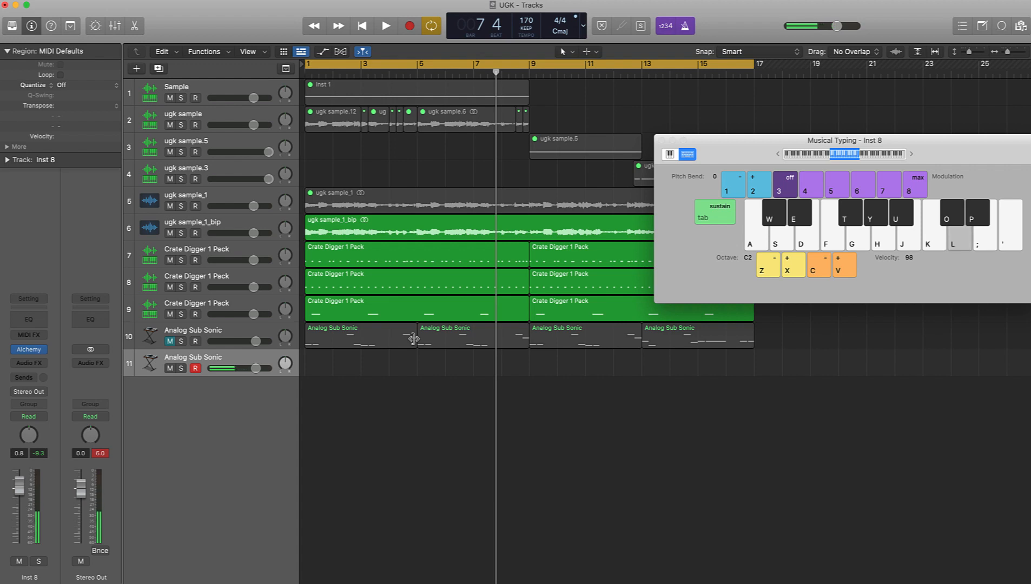
key("semicolon")
key("l")
key("k")
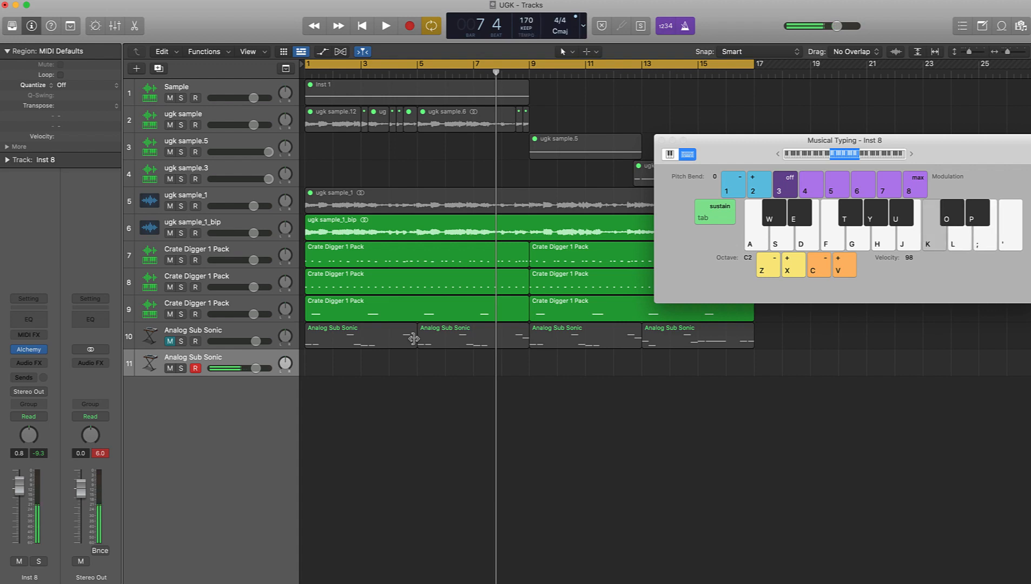
key("k")
key("l")
key("o")
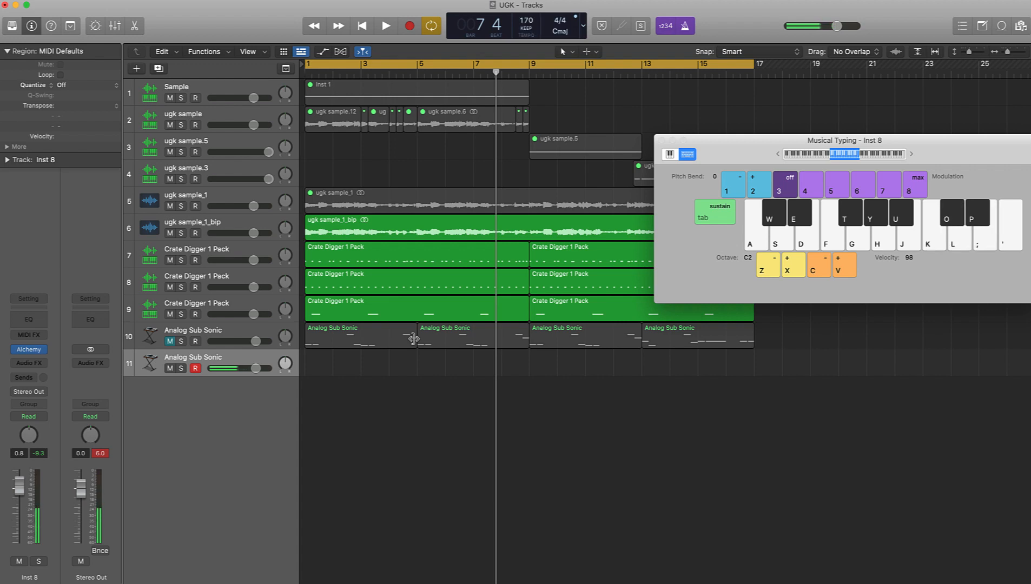
key("z")
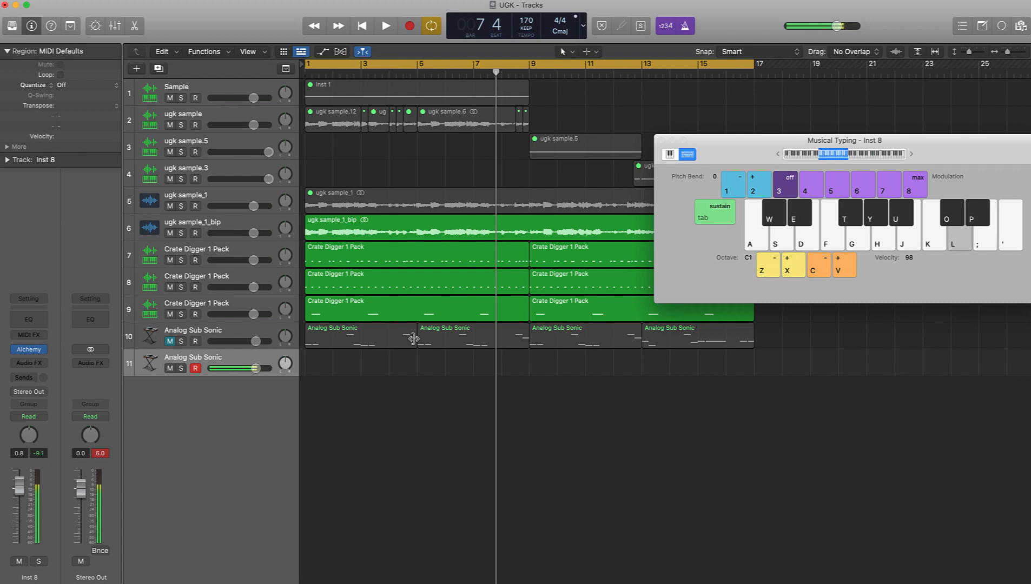
key("x")
key("l")
key("semicolon")
key("l")
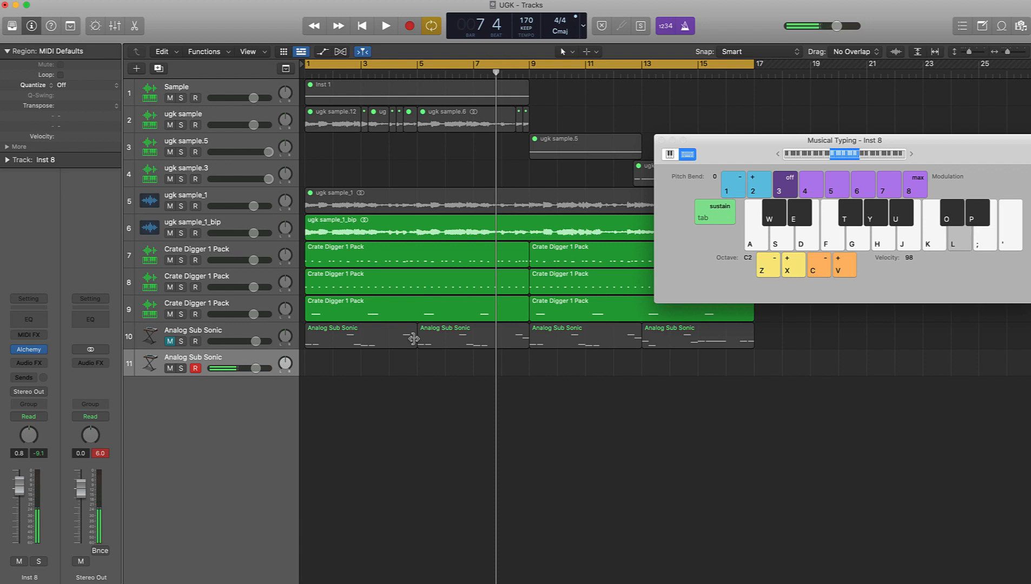
key("o")
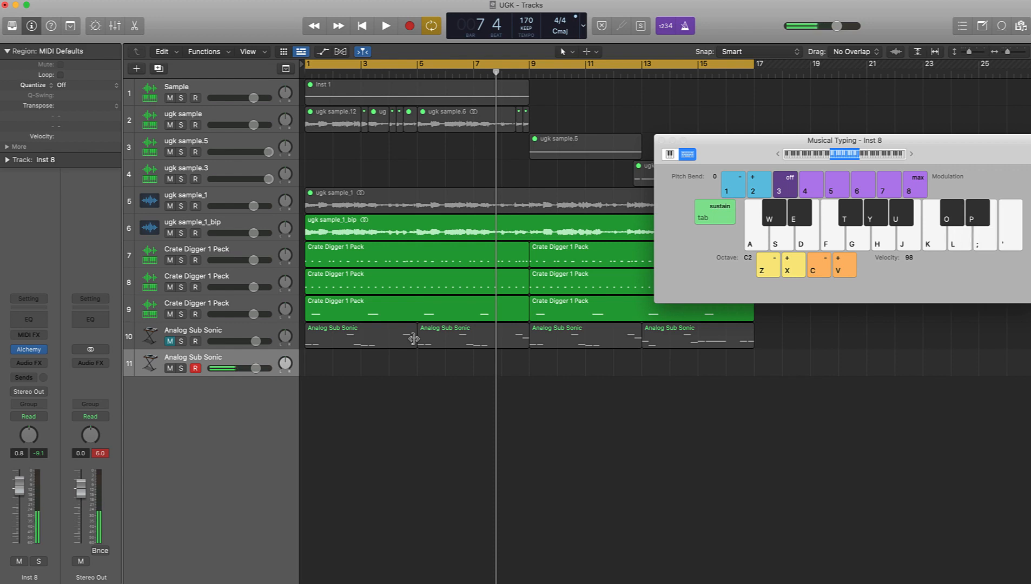
key("o")
key("z")
key("l")
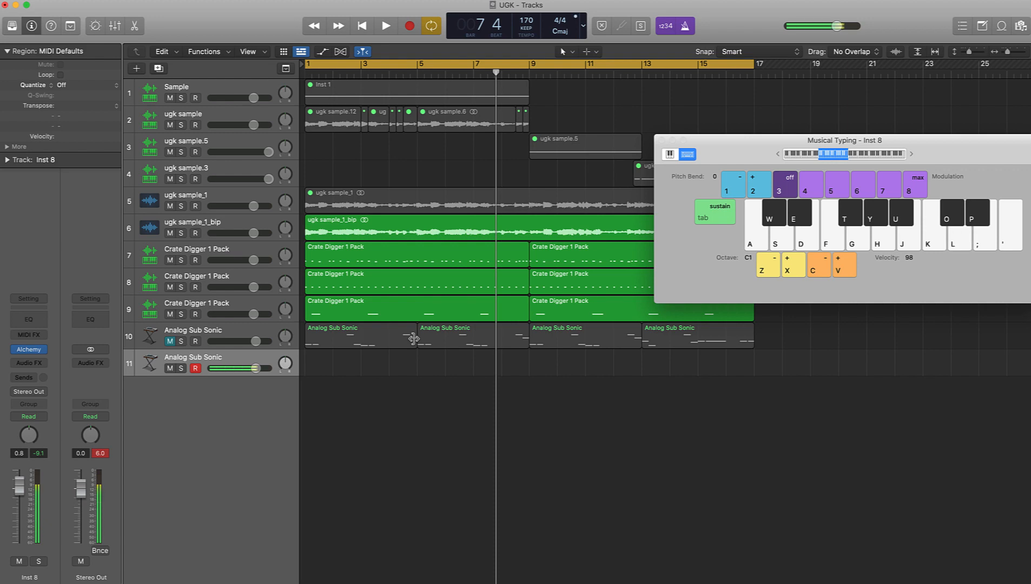
key("z")
key("o")
key("z")
key("l")
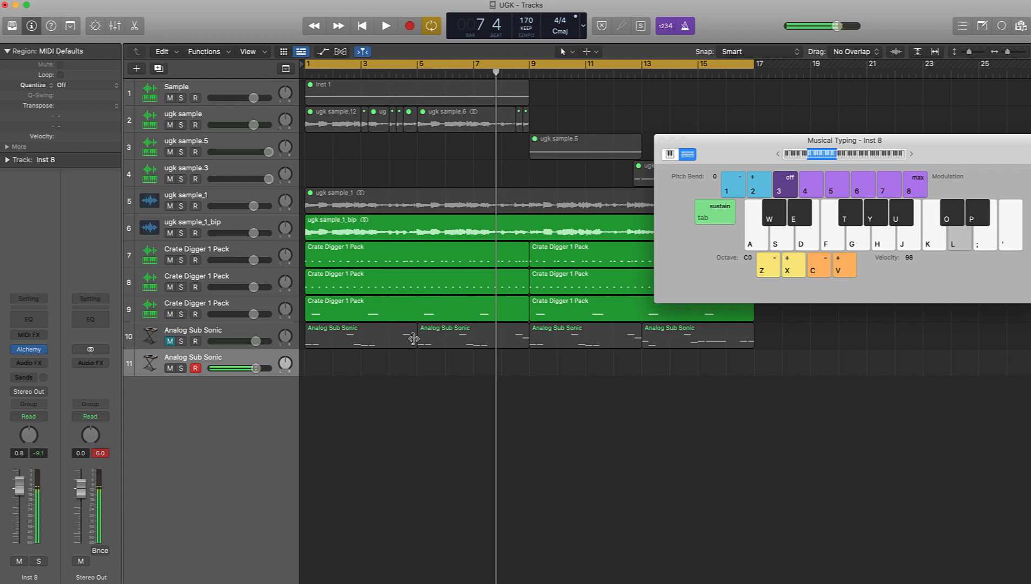
Step: Play the arrangement while trying the Analog Sub Sonic bass against it in octave C0
key("space")
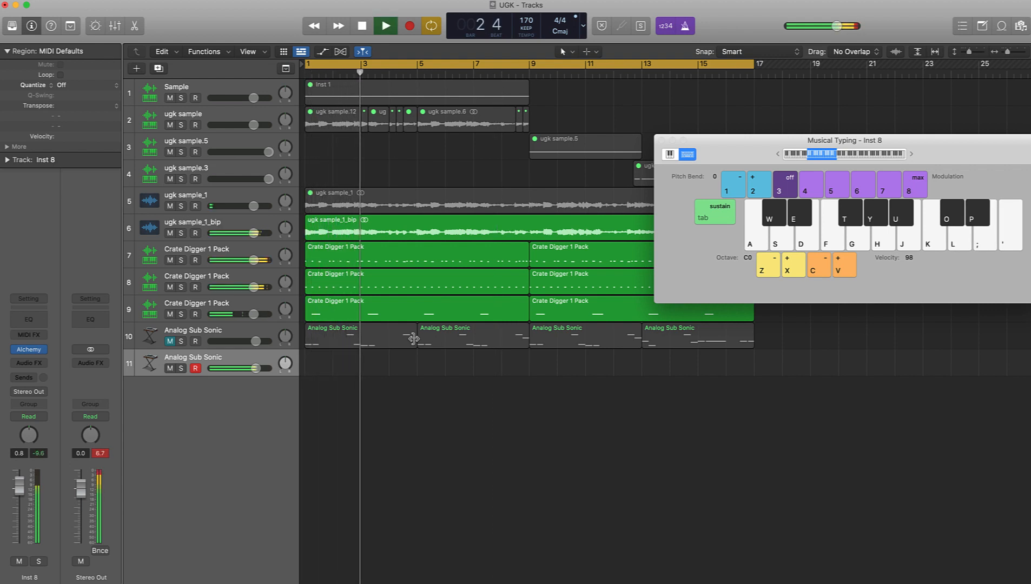
key("o")
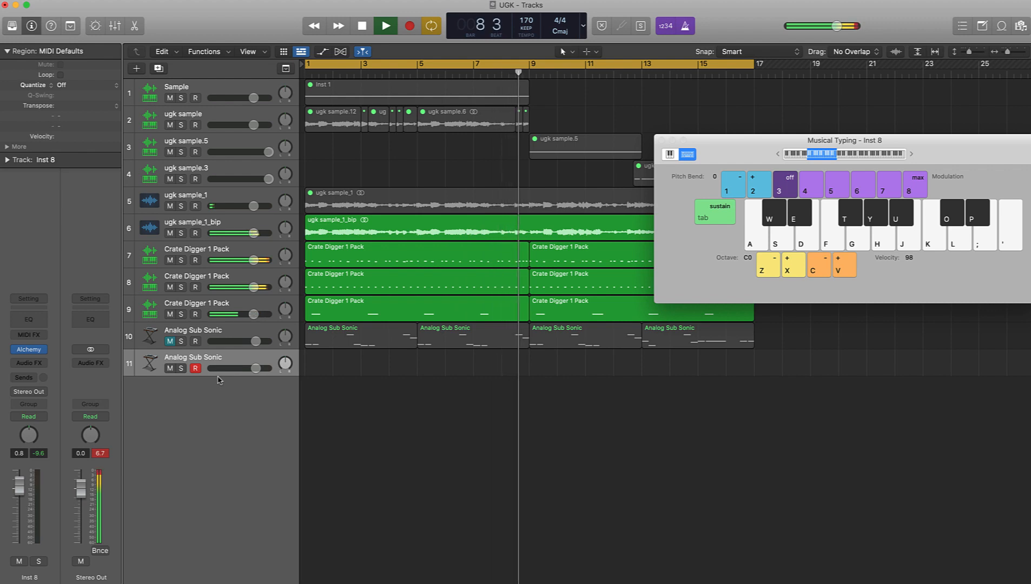
key("space")
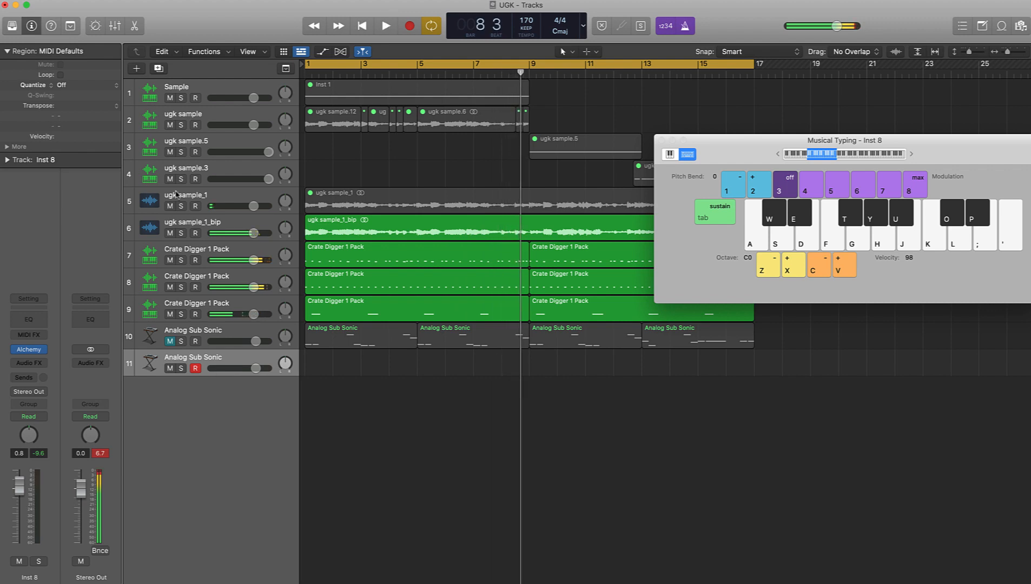
Step: Create one new software instrument track using Quick Sampler (Single Sample) with output 1 + 2
left_click(138, 70)
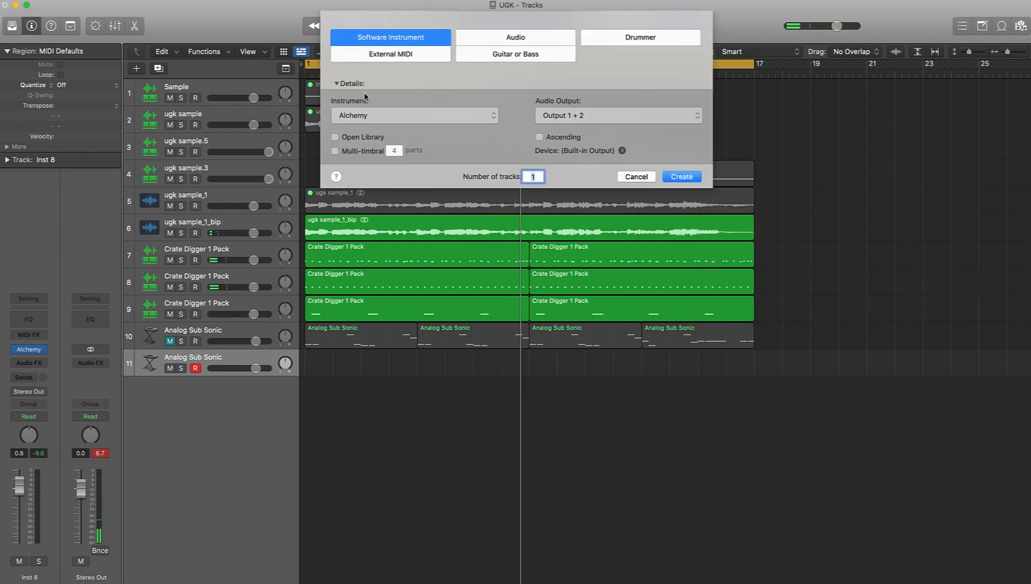
left_click(381, 117)
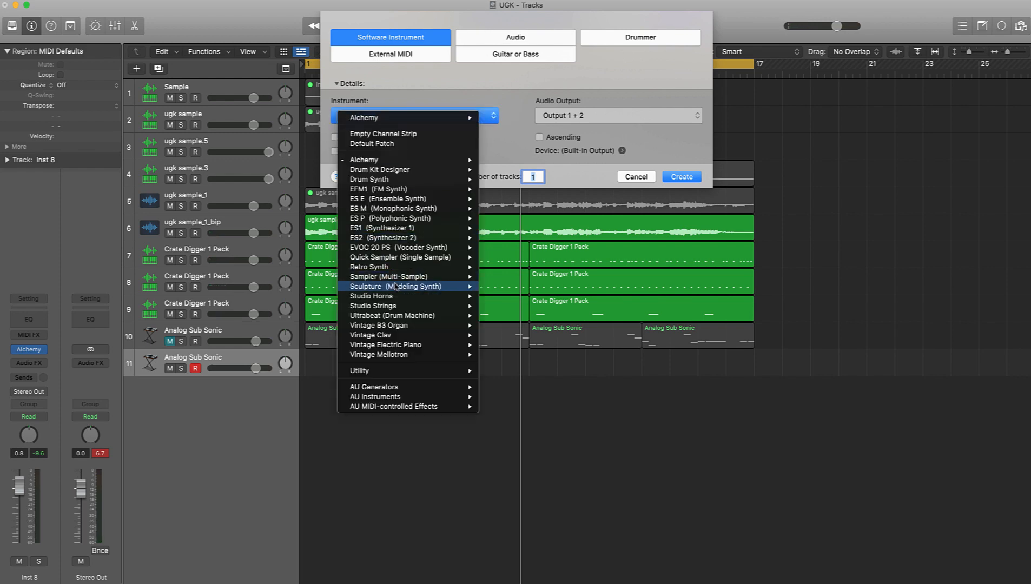
mouse_move(404, 260)
left_click(499, 268)
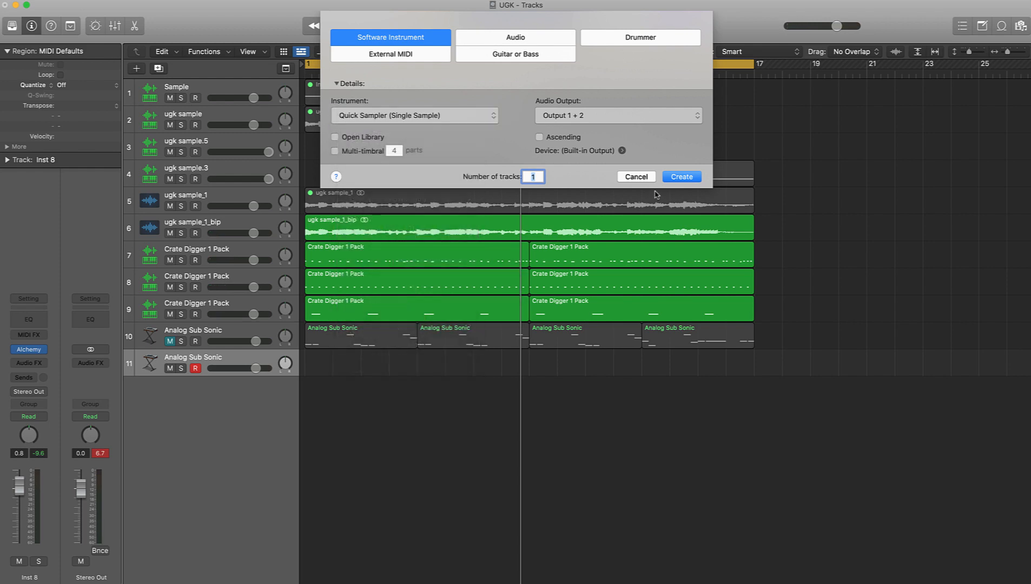
left_click(683, 177)
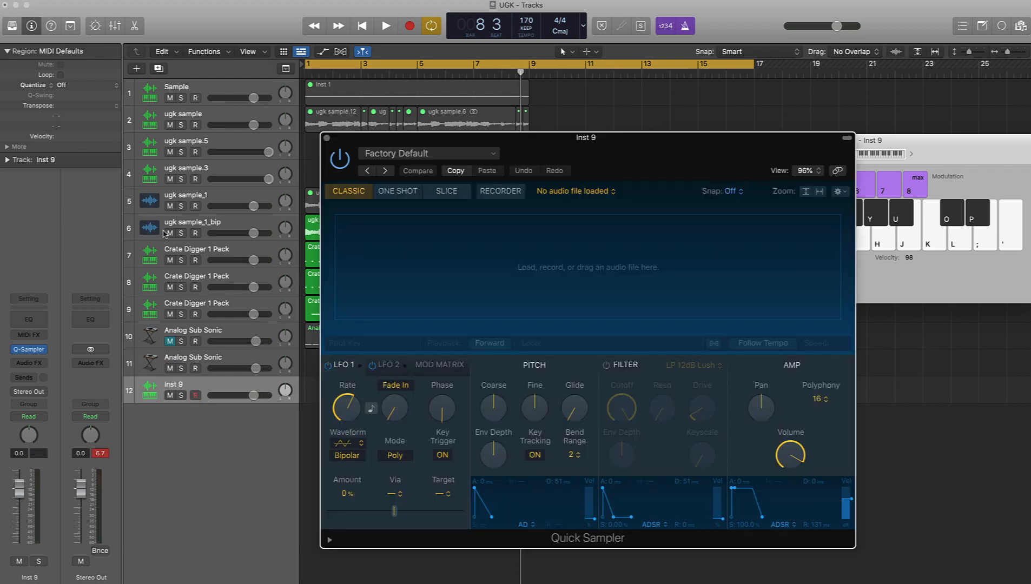
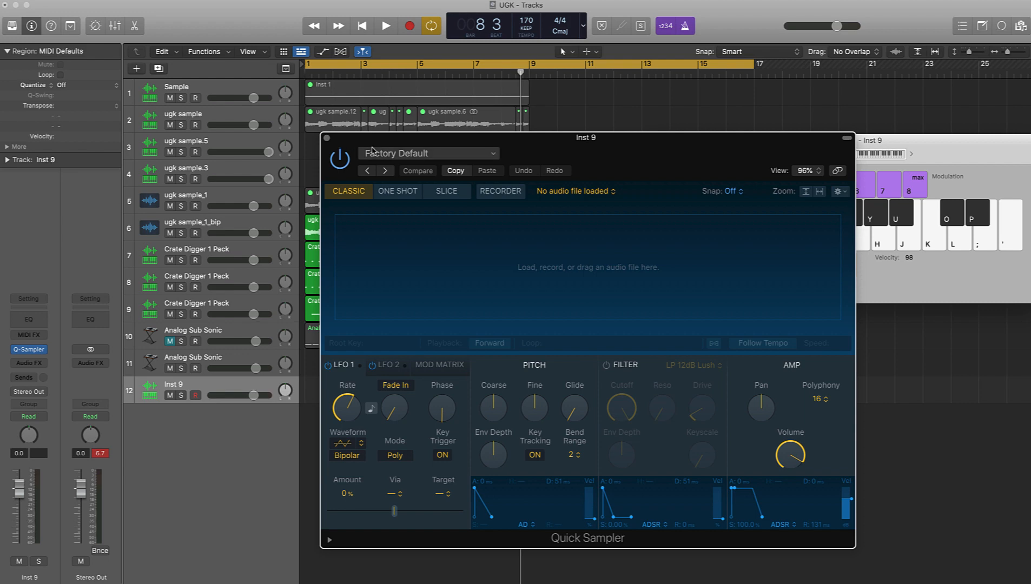
Step: Load the 808 bricks 01 setting in Quick Sampler and close the plug-in window
left_click(381, 156)
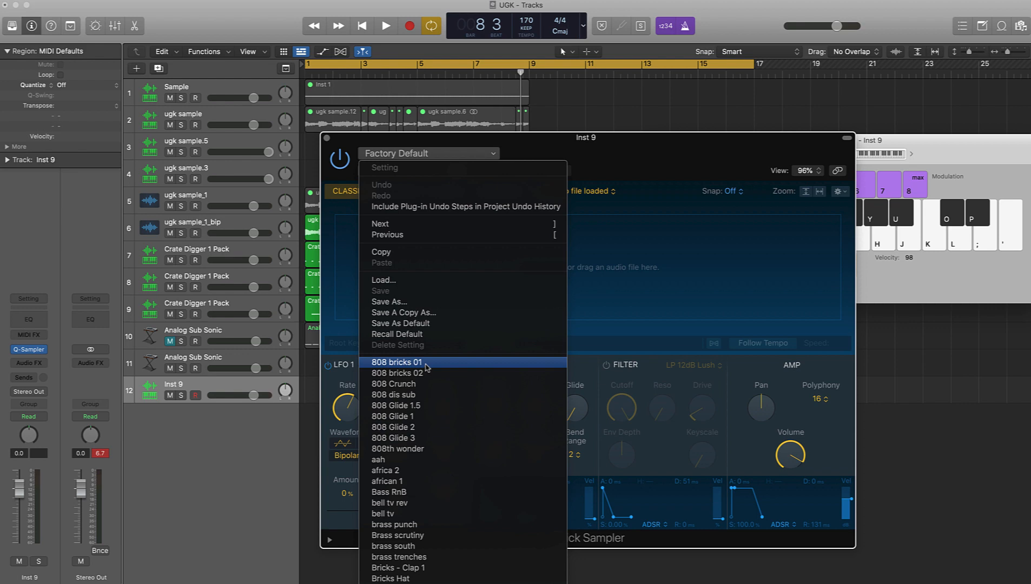
left_click(426, 368)
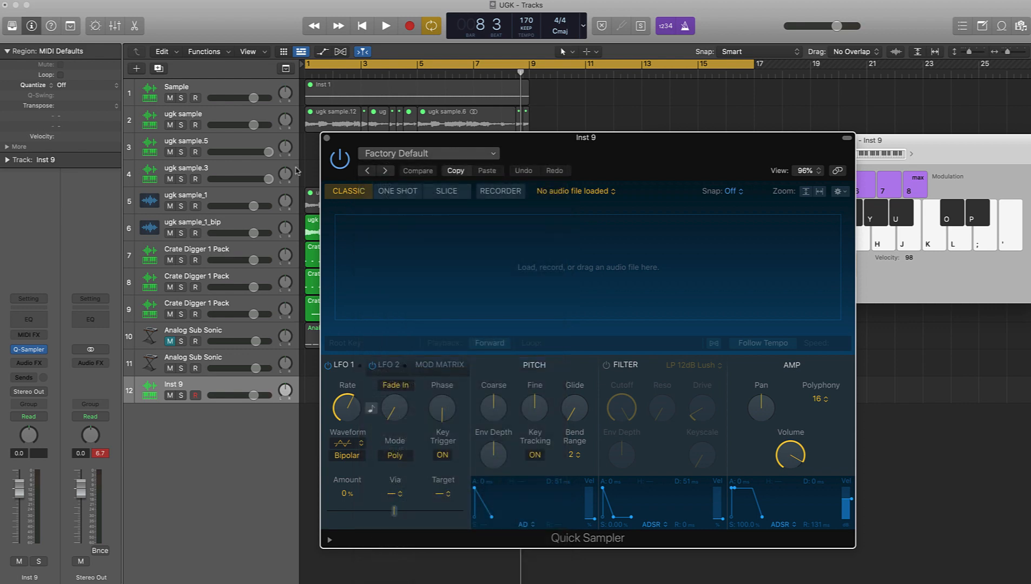
left_click(327, 139)
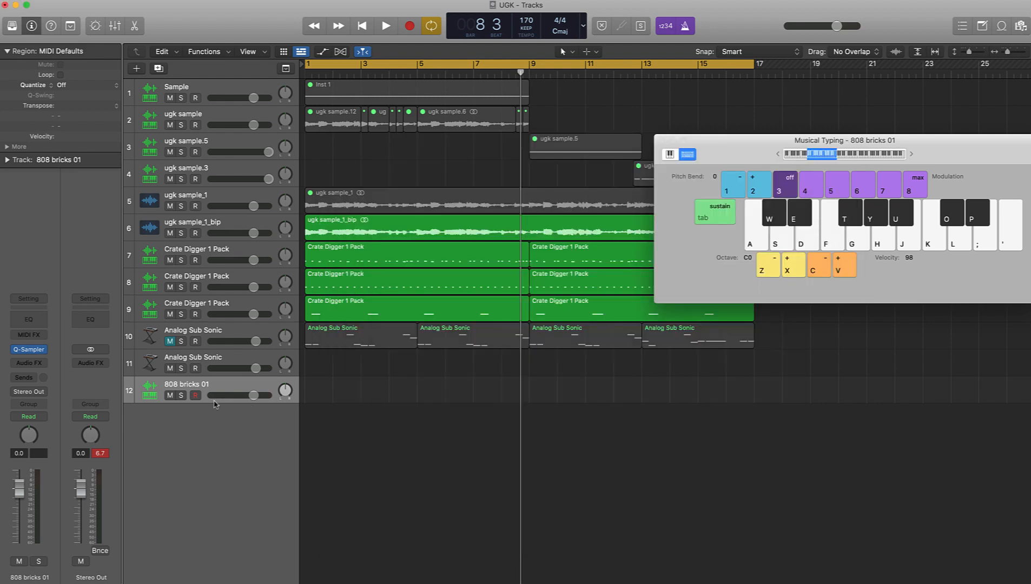
Step: Audition 808 bricks 01 notes in octaves C2 and C3, and hide the inspector
key("k")
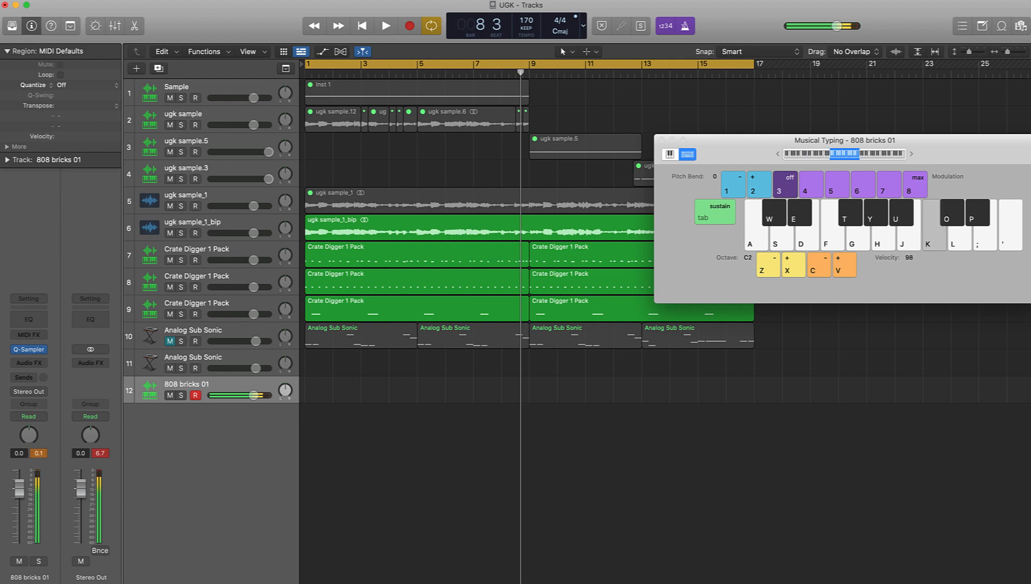
key("i")
key("j")
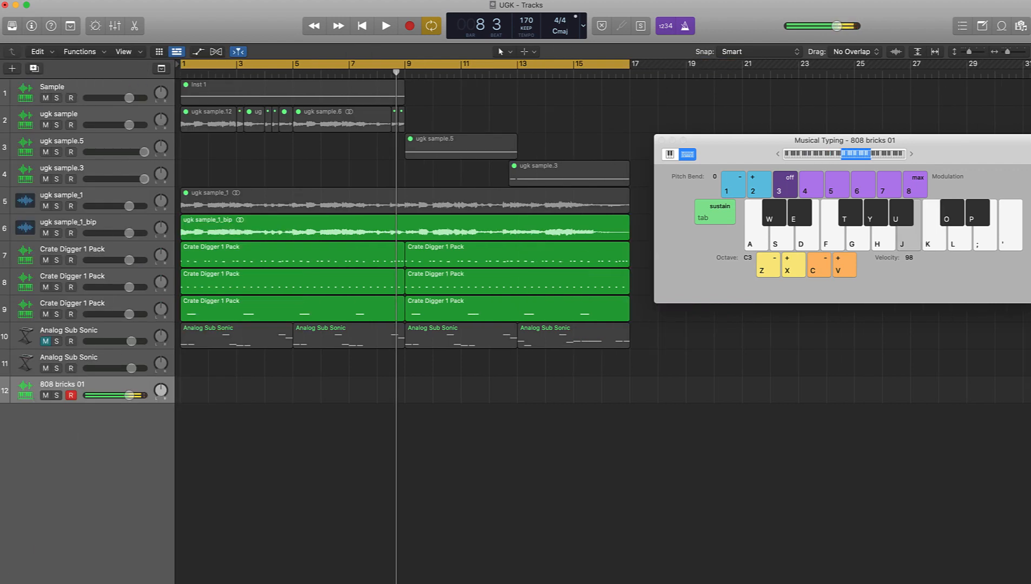
Step: Play the arrangement from the start while trying 808 bricks 01 bass notes in octaves C3 and C2
key("space")
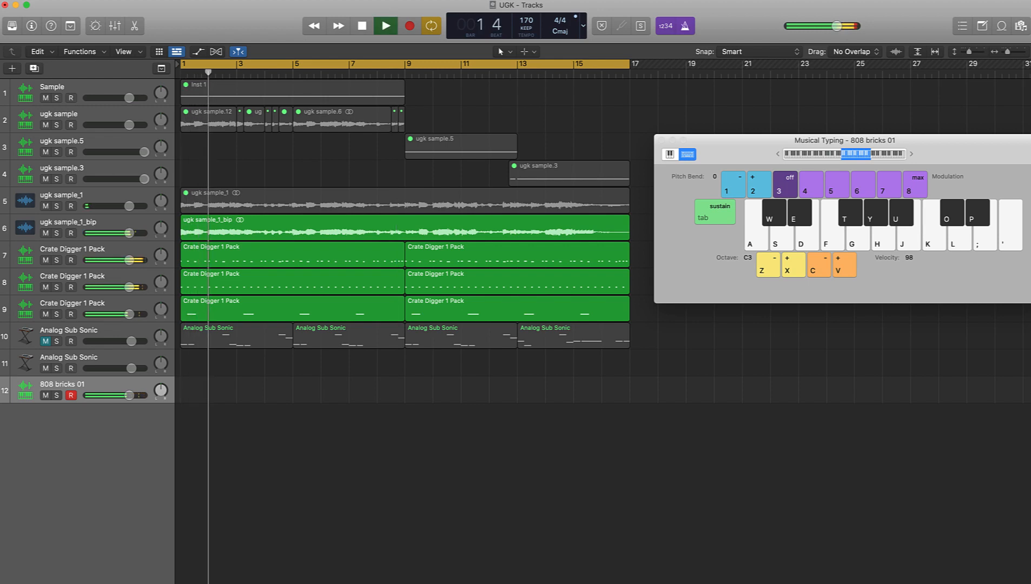
key("j")
key("space")
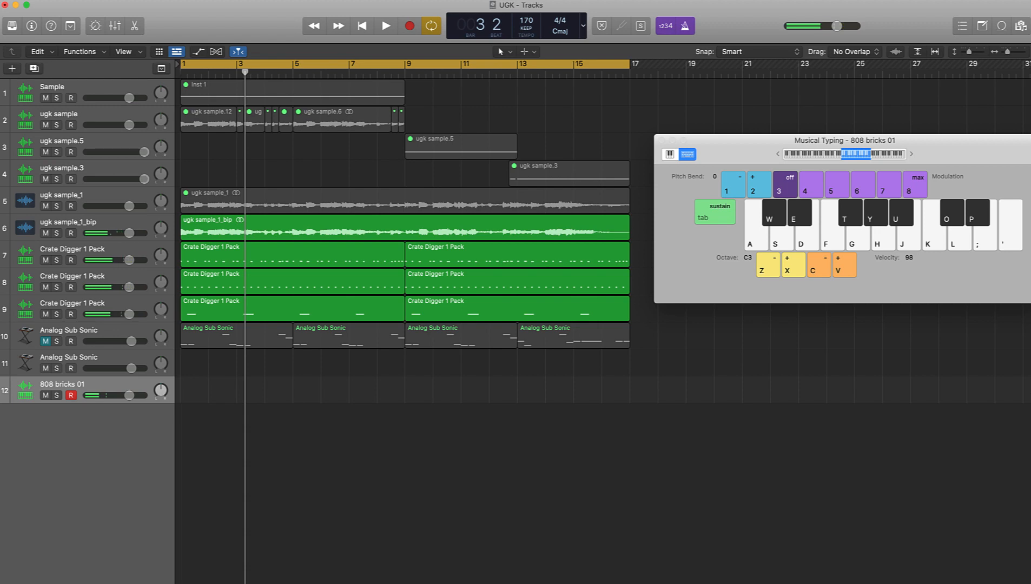
key("z")
key("j")
key("space")
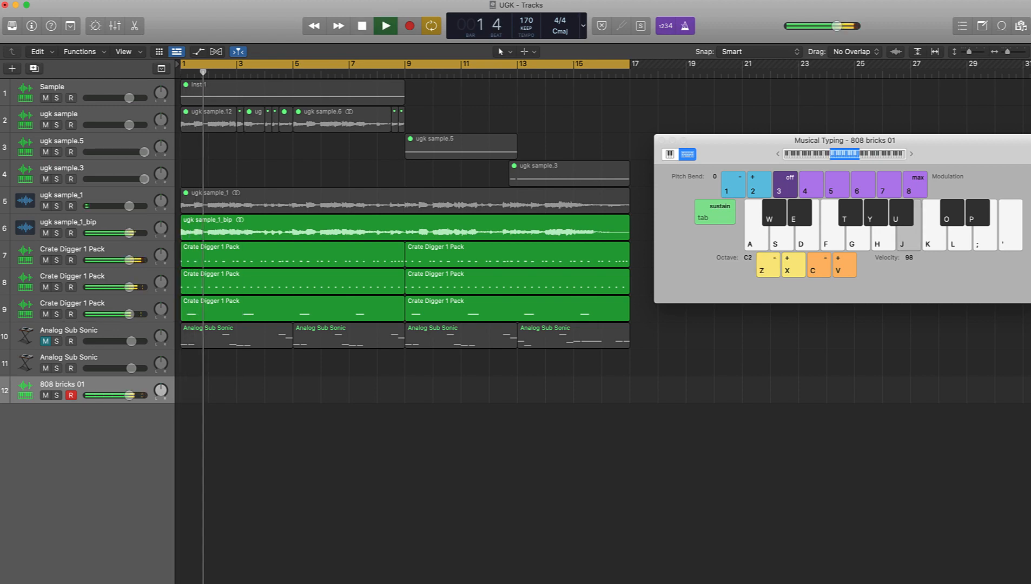
key("space")
key("space")
key("j")
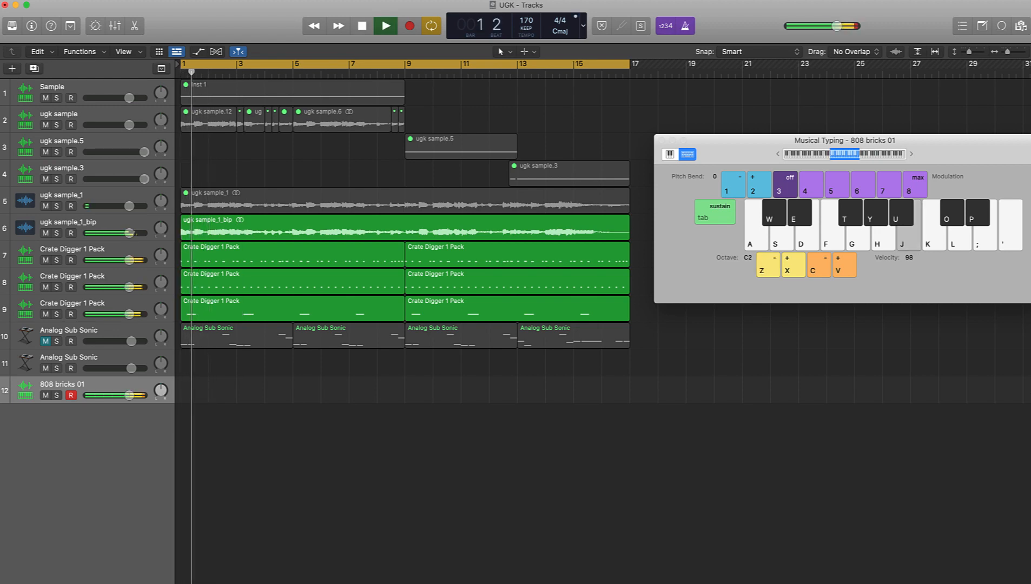
key("semicolon")
key("semicolon")
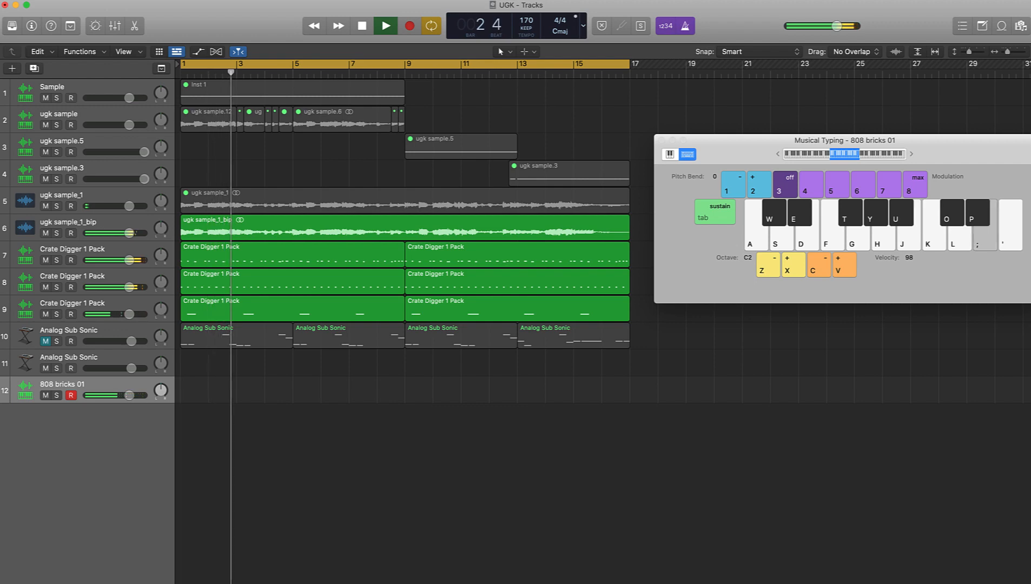
key("apostrophe")
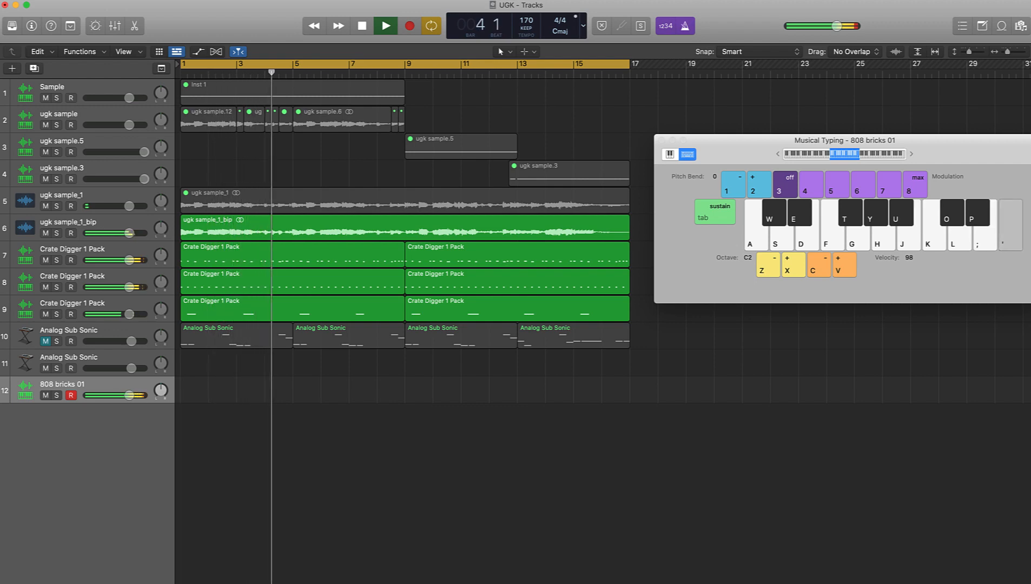
key("space")
key("apostrophe")
key("apostrophe")
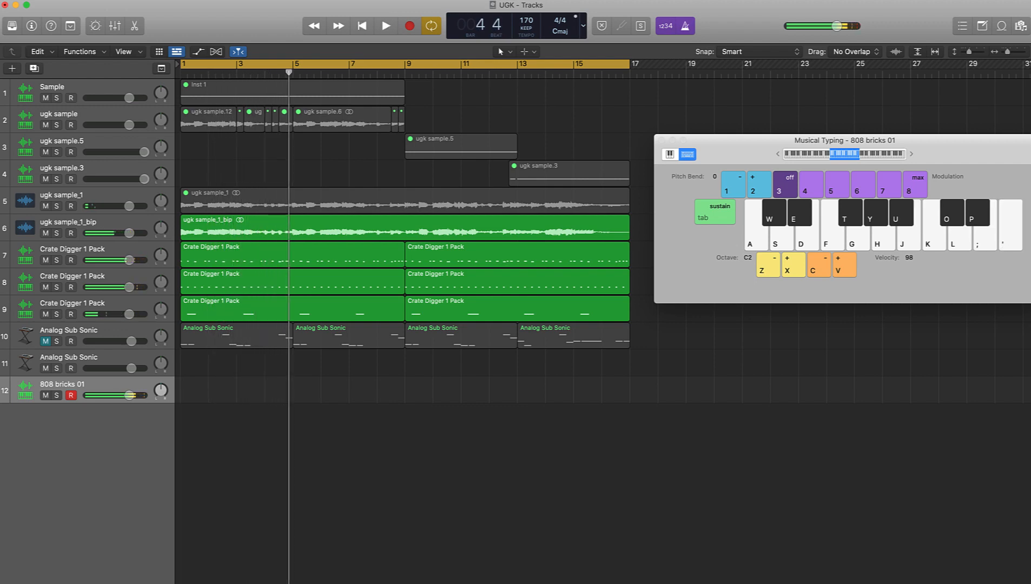
Step: Audition 808 bricks 01 notes with playback stopped, comparing F-sharp and B across octaves C2 and C3
key("d")
key("f")
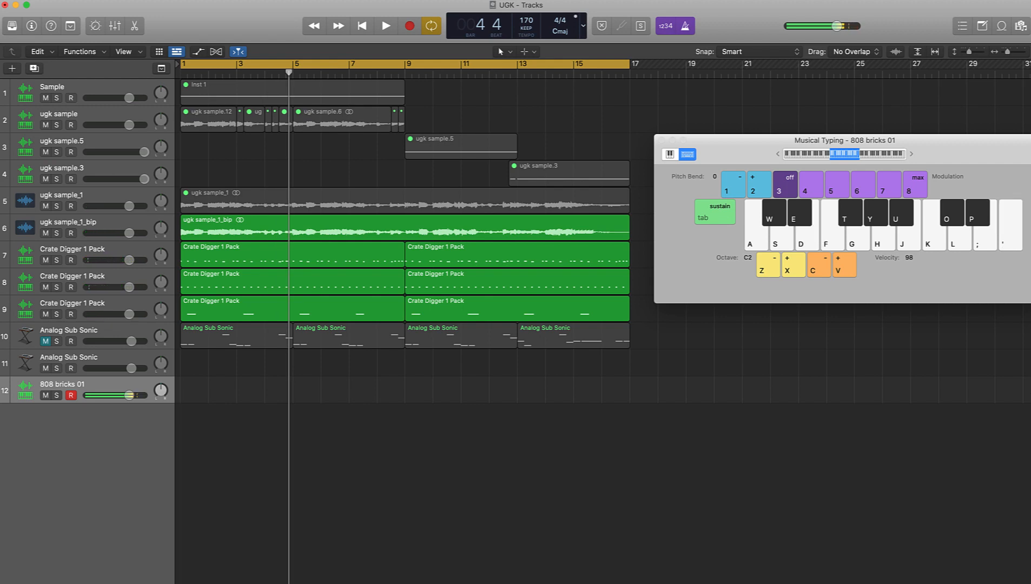
key("f")
key("g")
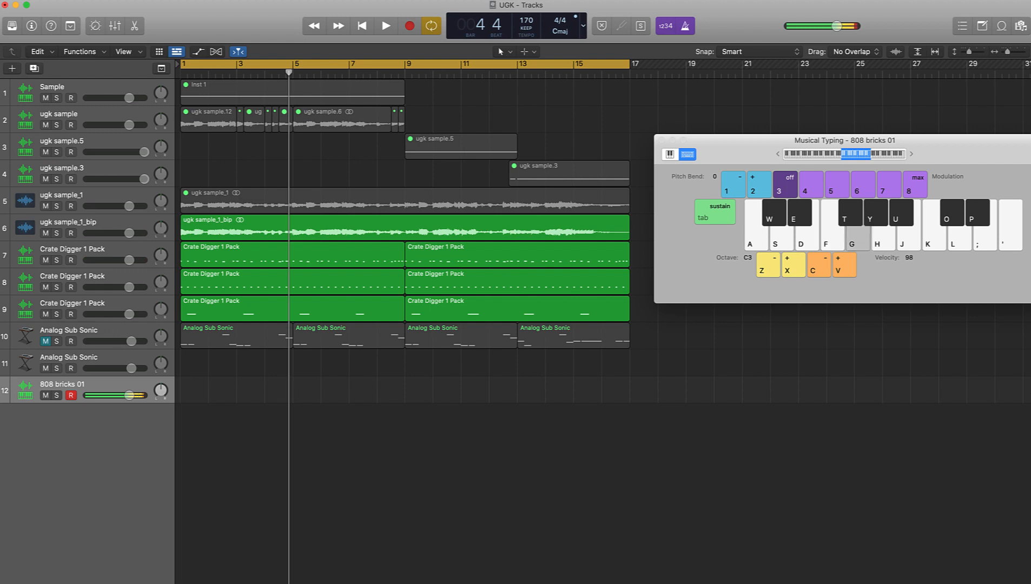
key("t")
key("z")
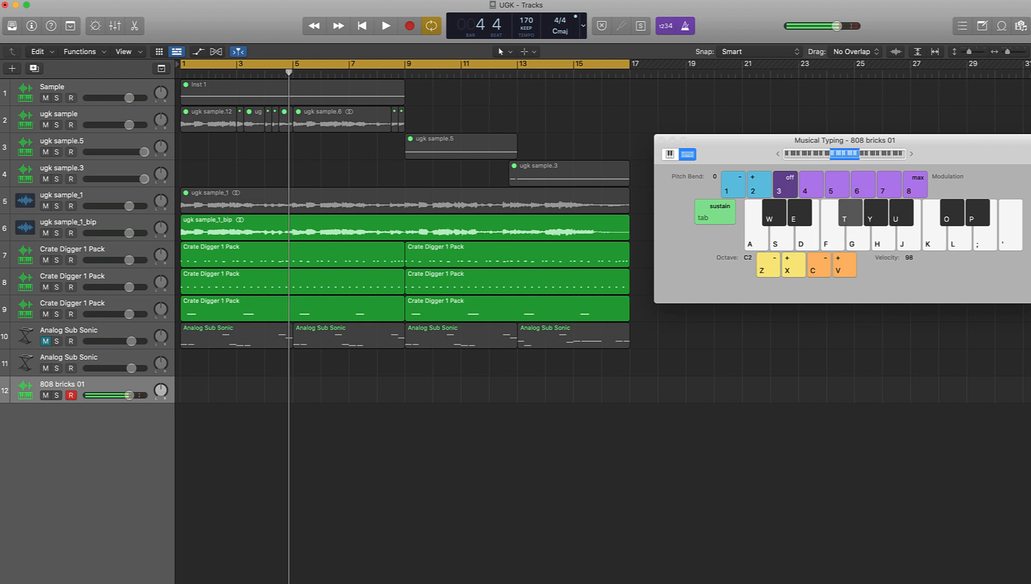
key("j")
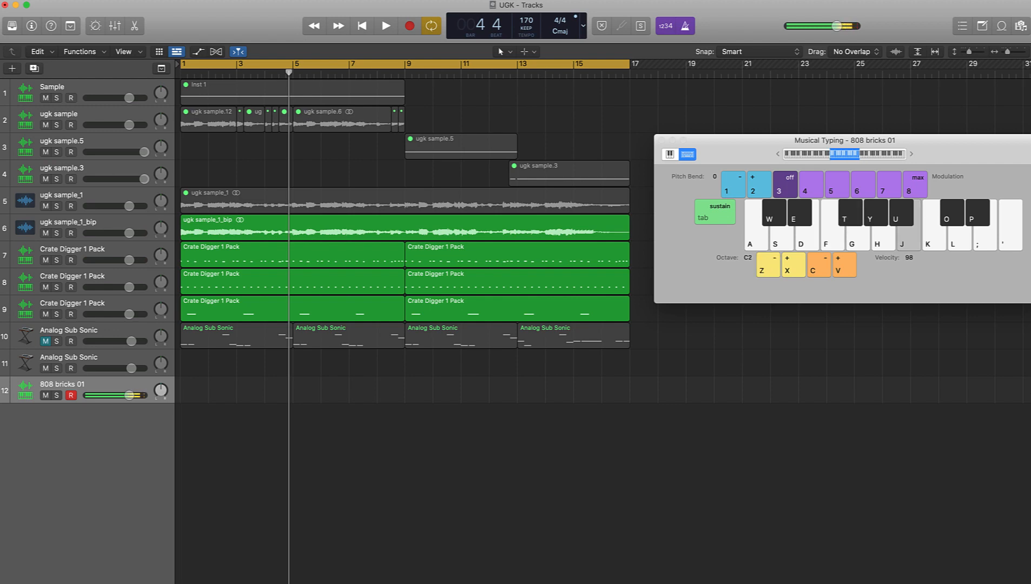
key("t")
key("j")
key("j")
key("t")
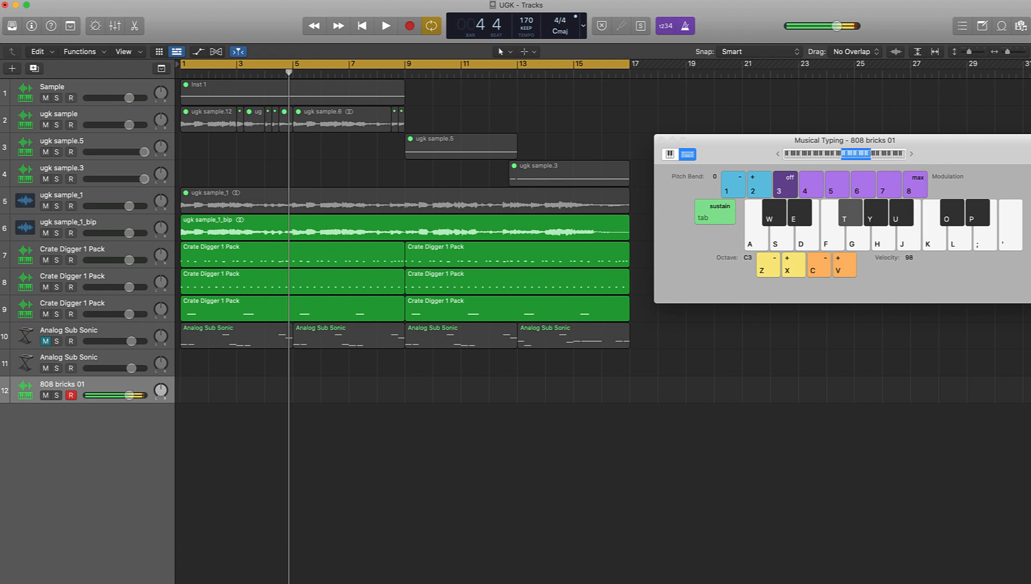
key("z")
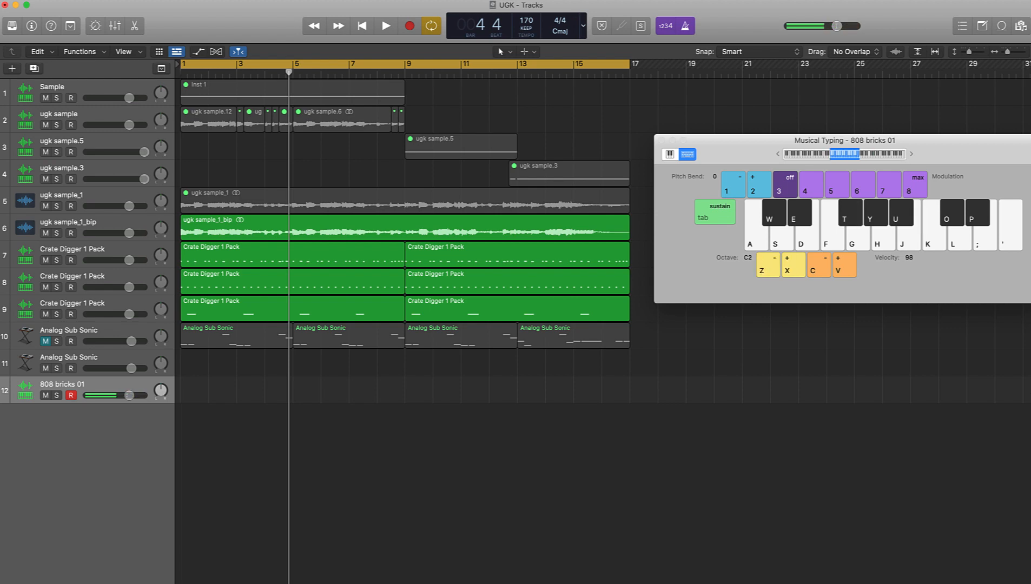
Step: Record a B and F-sharp bass line on the 808 bricks 01 track from bar 1 to bar 13, alternating octaves C2 and C3
key("r")
key("j")
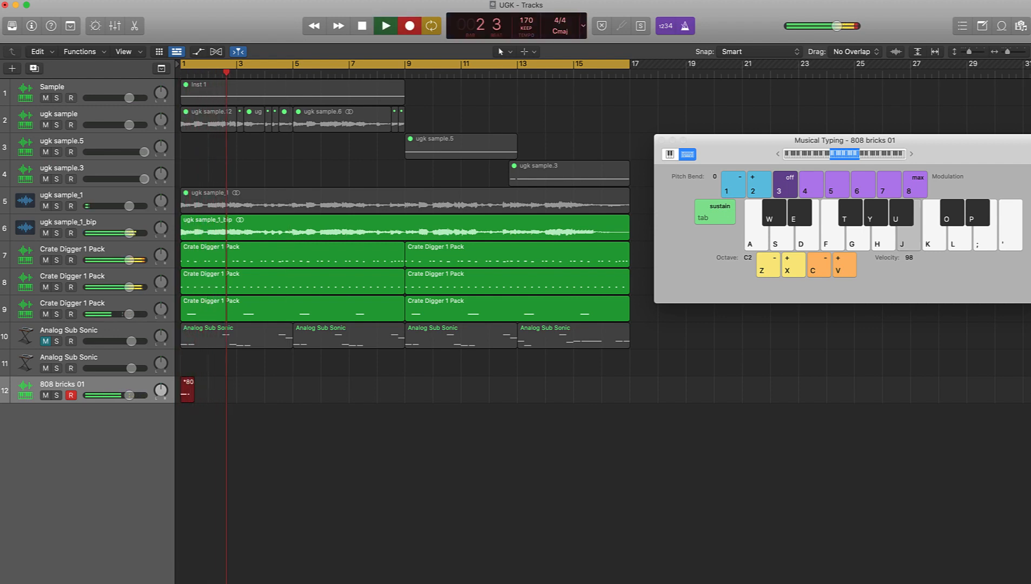
key("x")
key("t")
key("z")
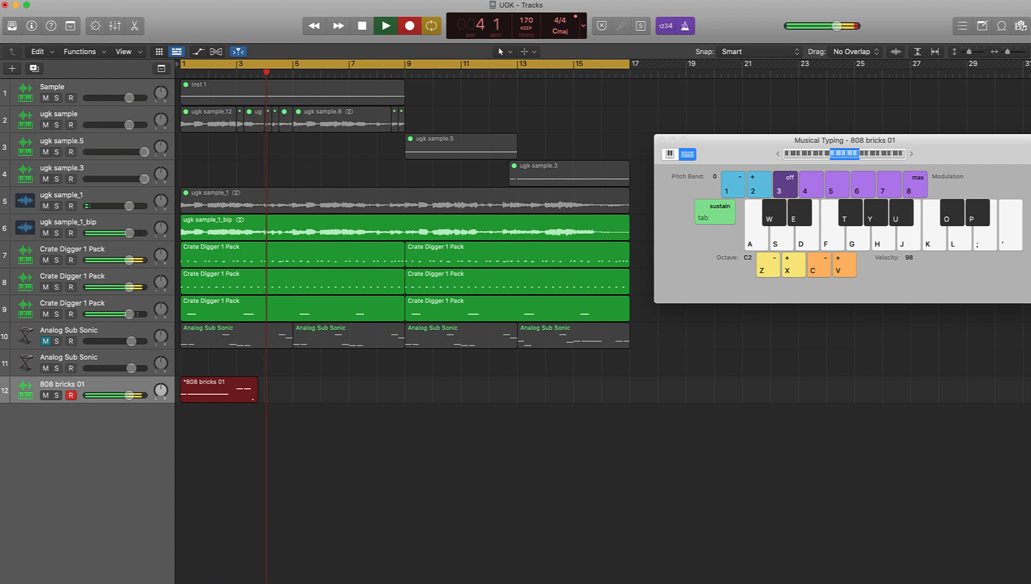
key("x")
key("j")
key("z")
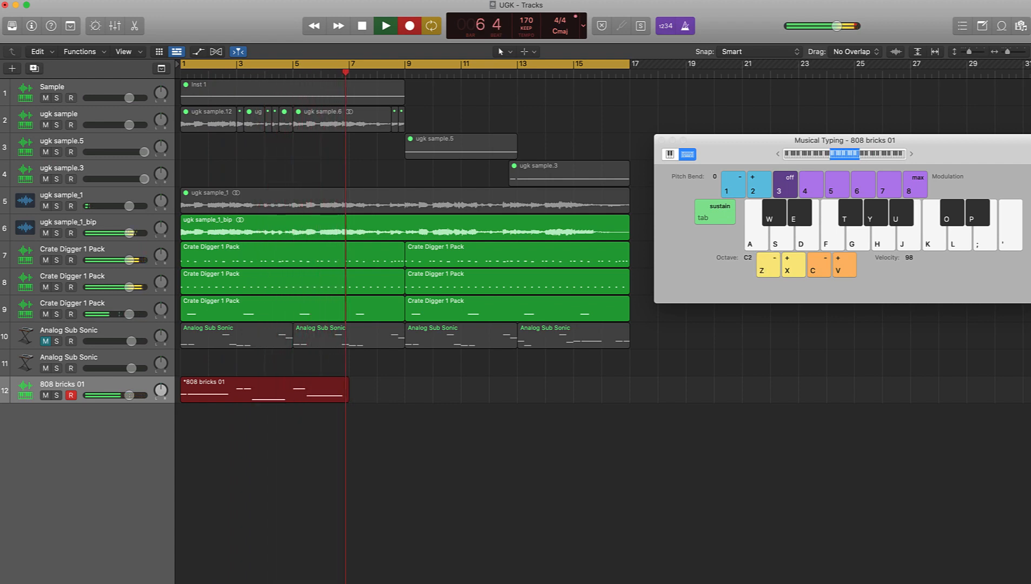
key("t")
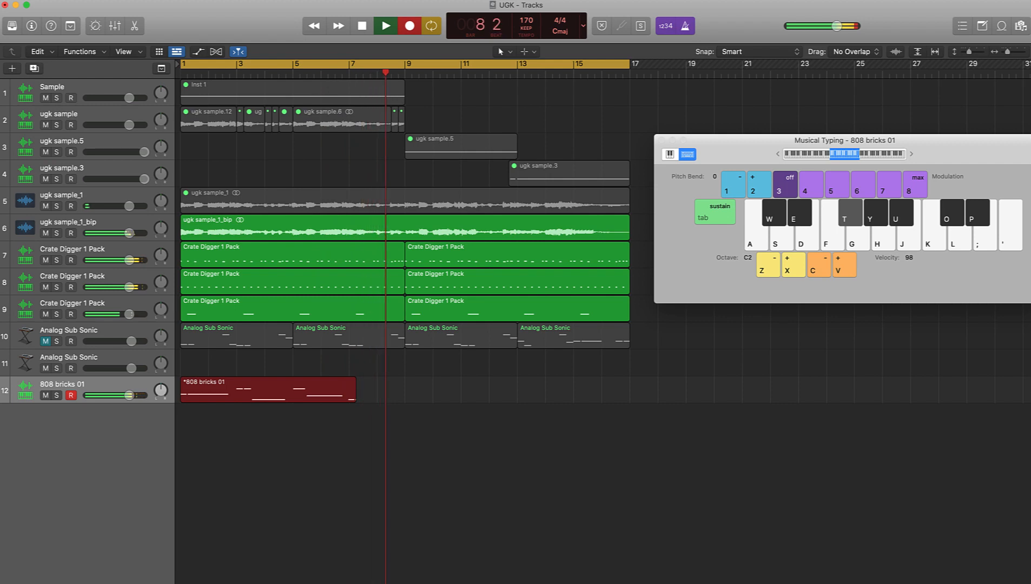
key("t")
key("x")
key("z")
key("j")
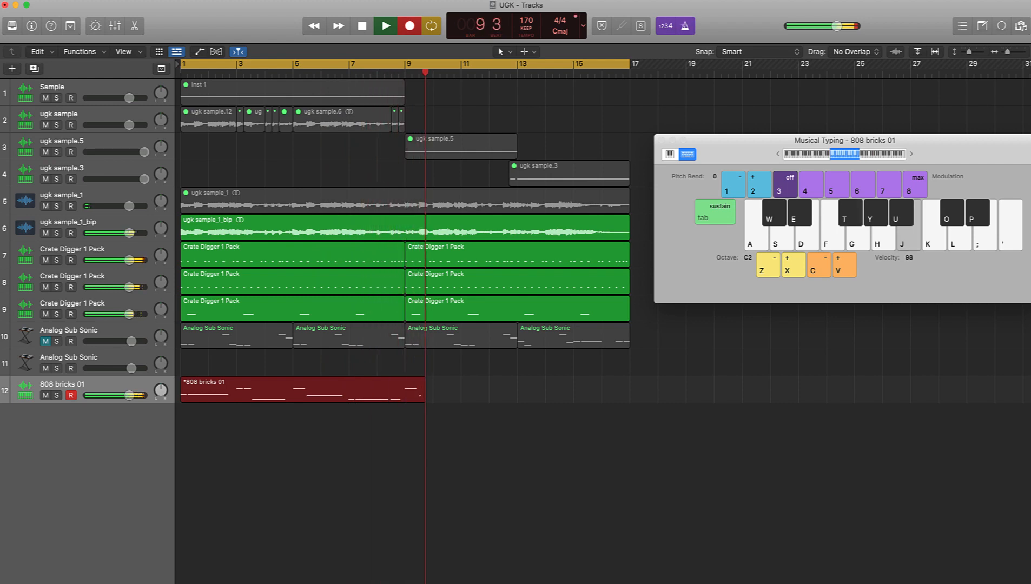
key("t")
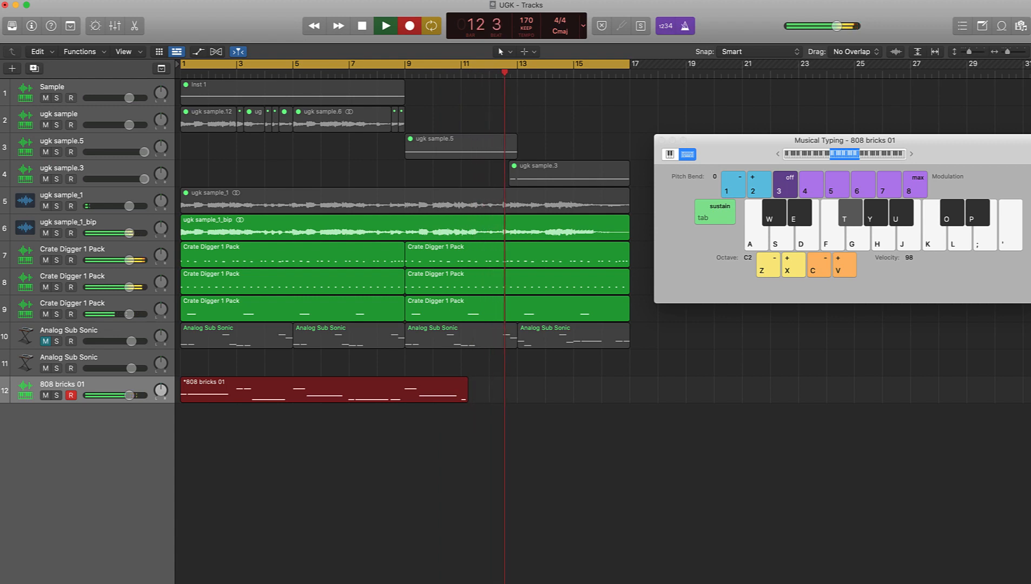
key("space")
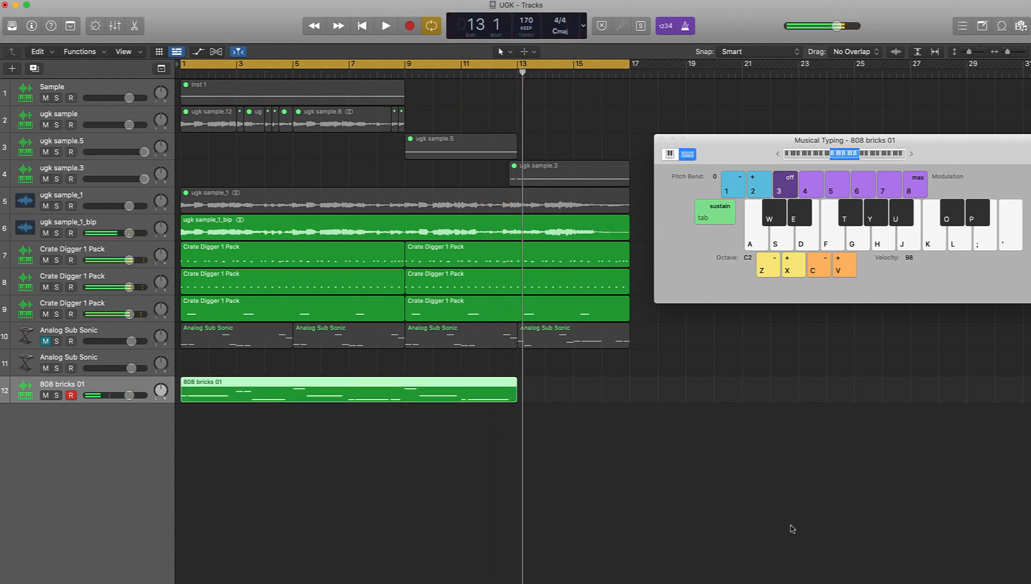
Step: Quantize all notes of the 808 bricks 01 region to 1/8 Swing A in the Piano Roll and play back the result
double_click(318, 394)
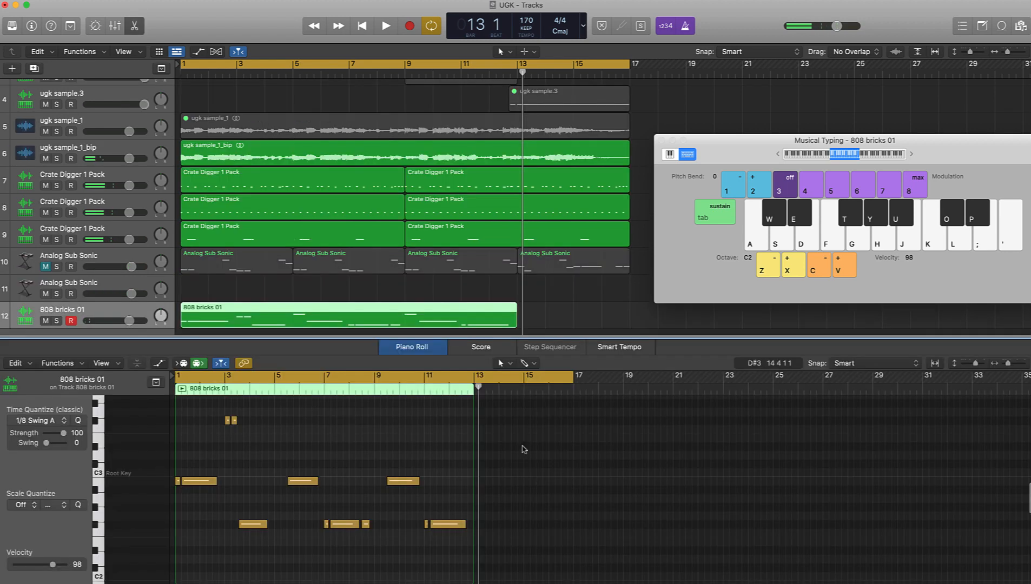
key("super+a")
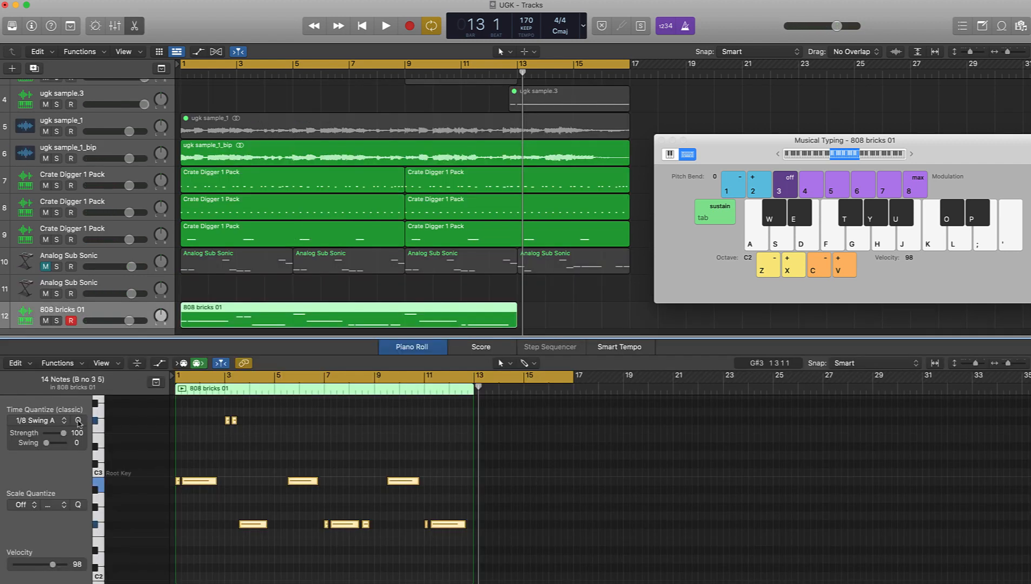
key("space")
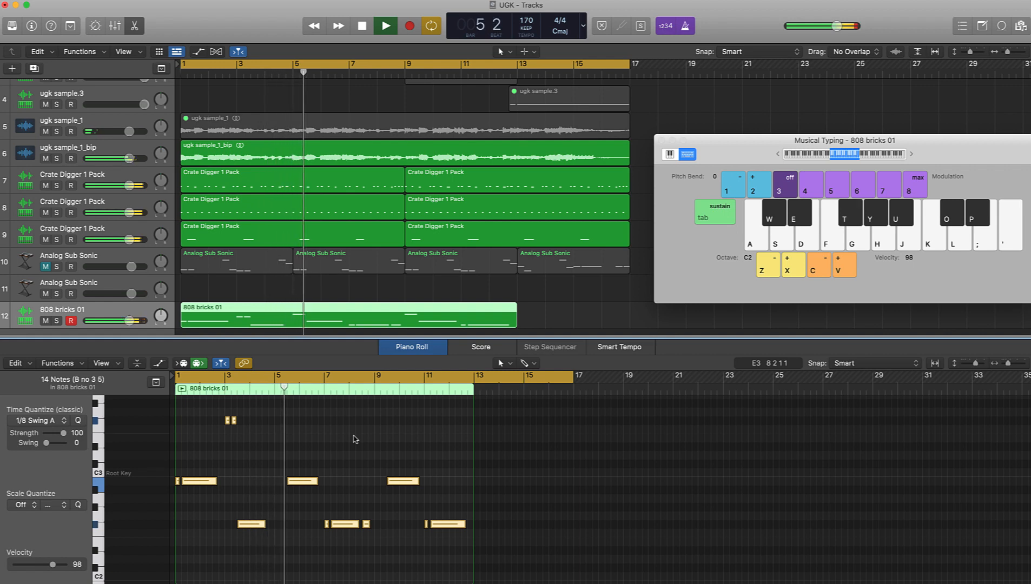
scroll(355, 438, "up", 4)
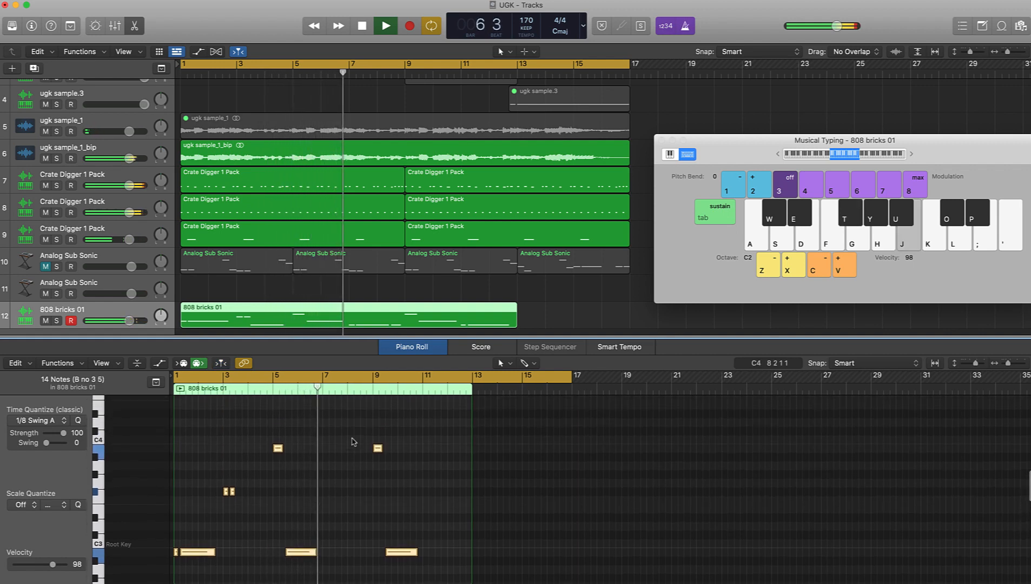
key("space")
Step: Lengthen only the B3 note at bar 5 to meet the following note and split it at beat 2
left_click(308, 419, "ctrl+alt")
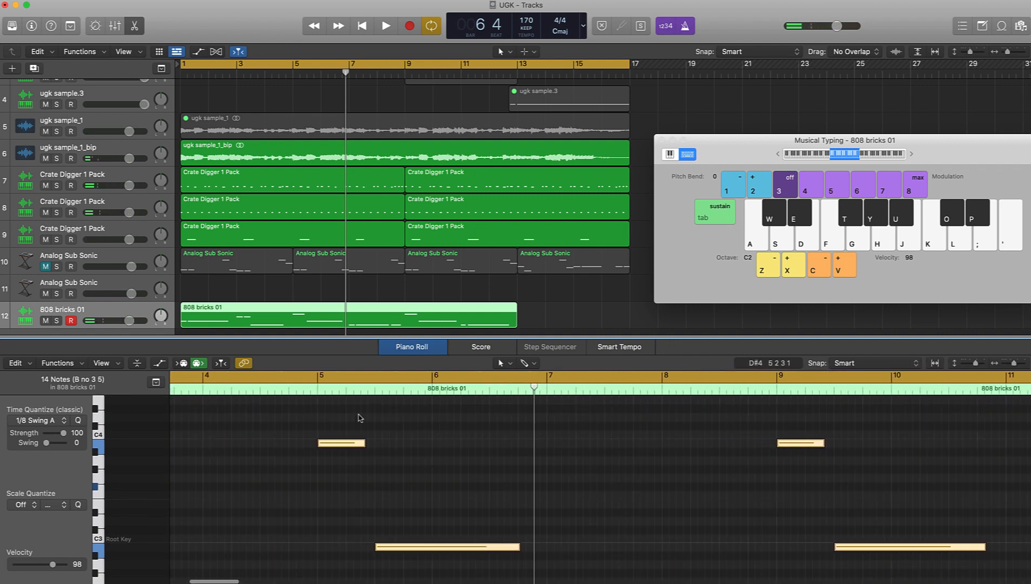
left_click_drag(363, 443, 376, 443)
key("super+z")
left_click(368, 452)
left_click(347, 388)
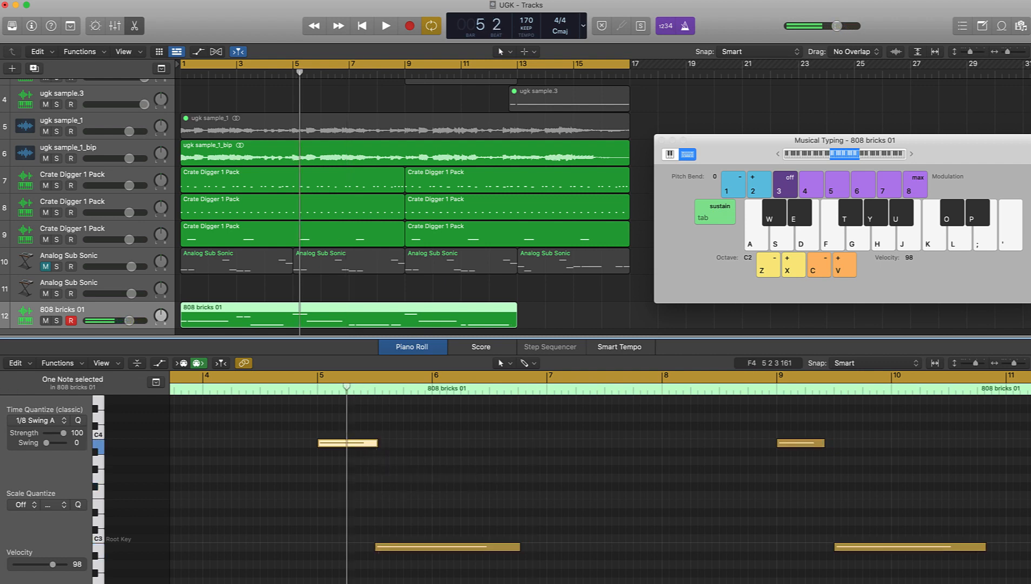
key("super+t")
left_click(360, 443)
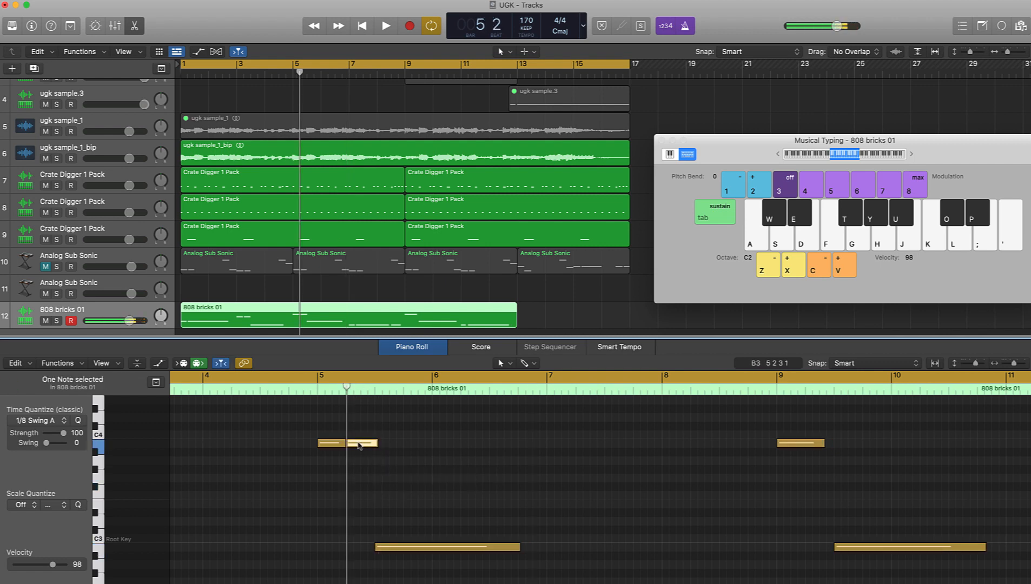
left_click(406, 438)
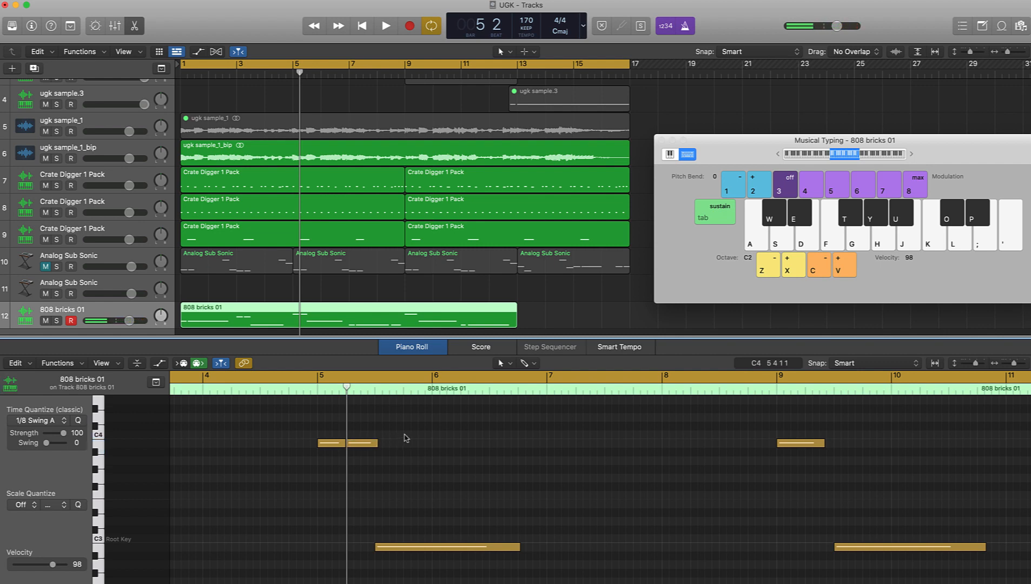
Step: Play the edited 808 bricks 01 bass line from the start with the drums and sample, stopping in bar 10
scroll(423, 437, "right", 1)
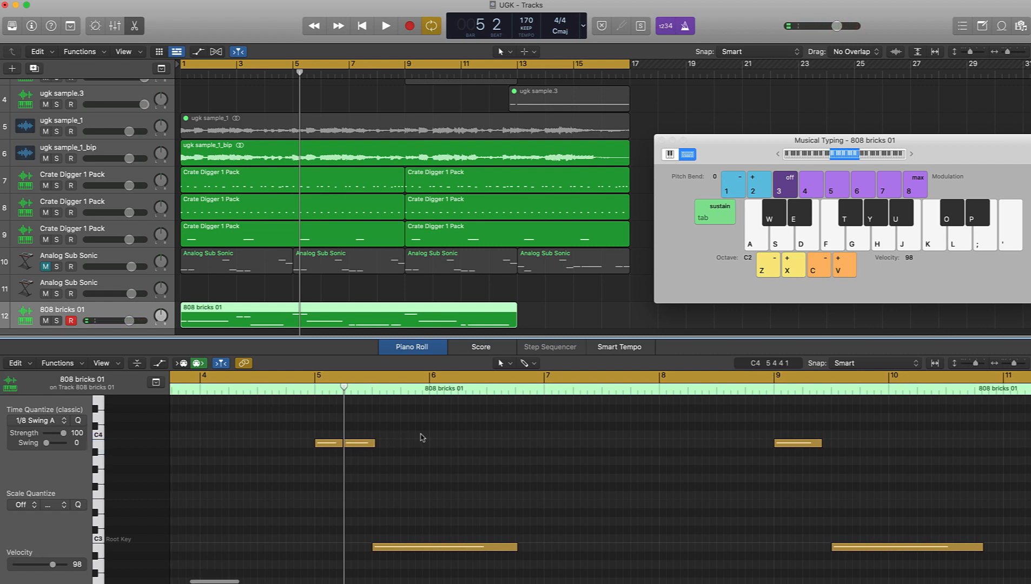
left_click(422, 435, "ctrl+alt")
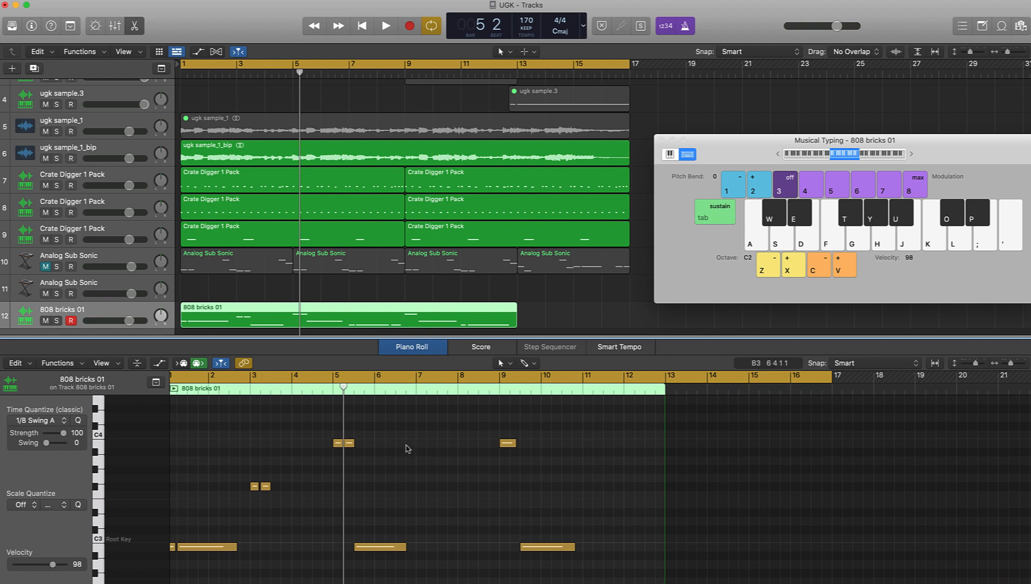
scroll(407, 448, "down", 3)
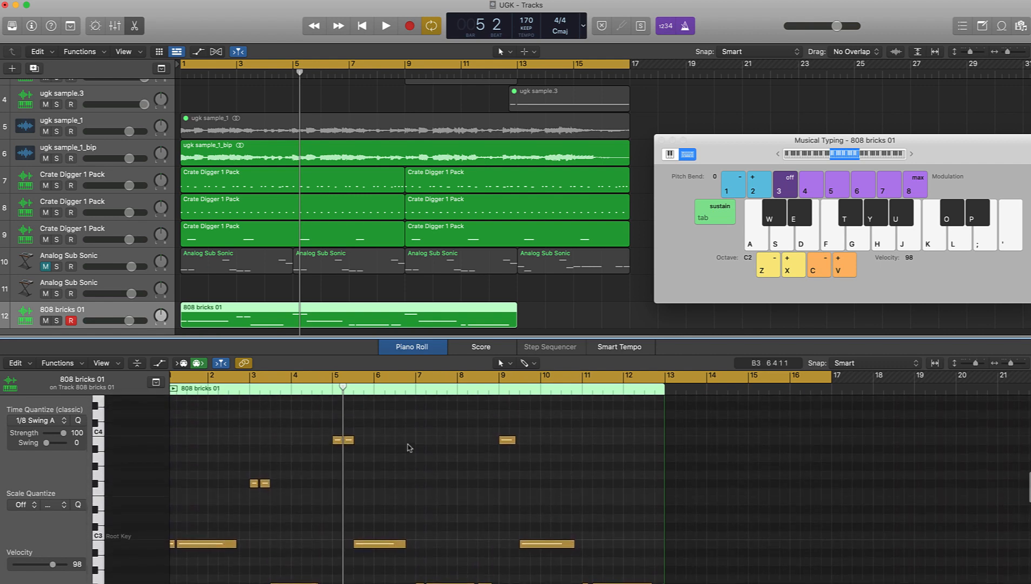
key("Return")
key("space")
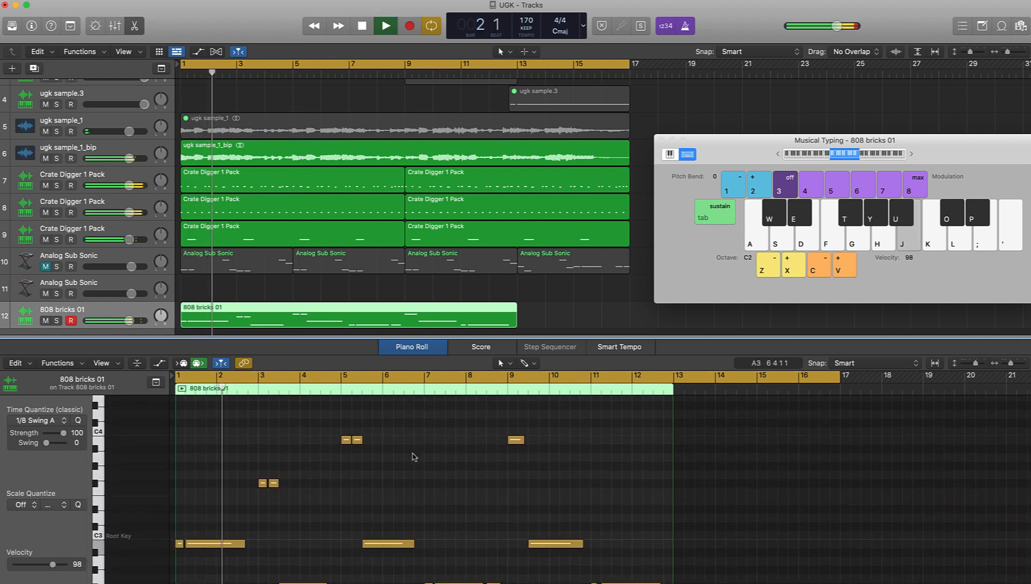
scroll(415, 457, "down", 2)
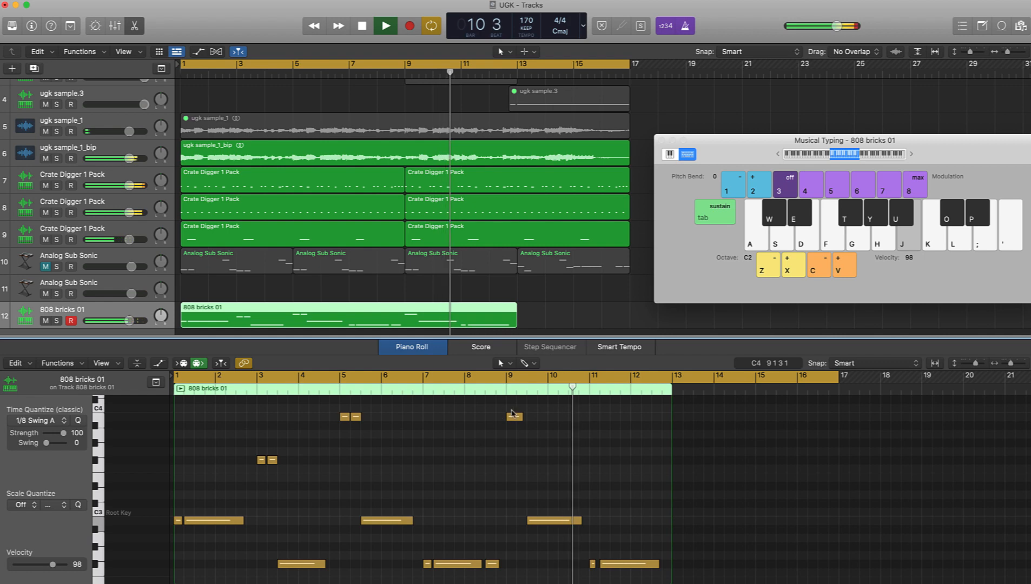
key("space")
Step: Lengthen the B3 note at bar 9 to meet the following note, splitting it at beat 2 and halfway between beats 2 and 3
left_click(520, 417)
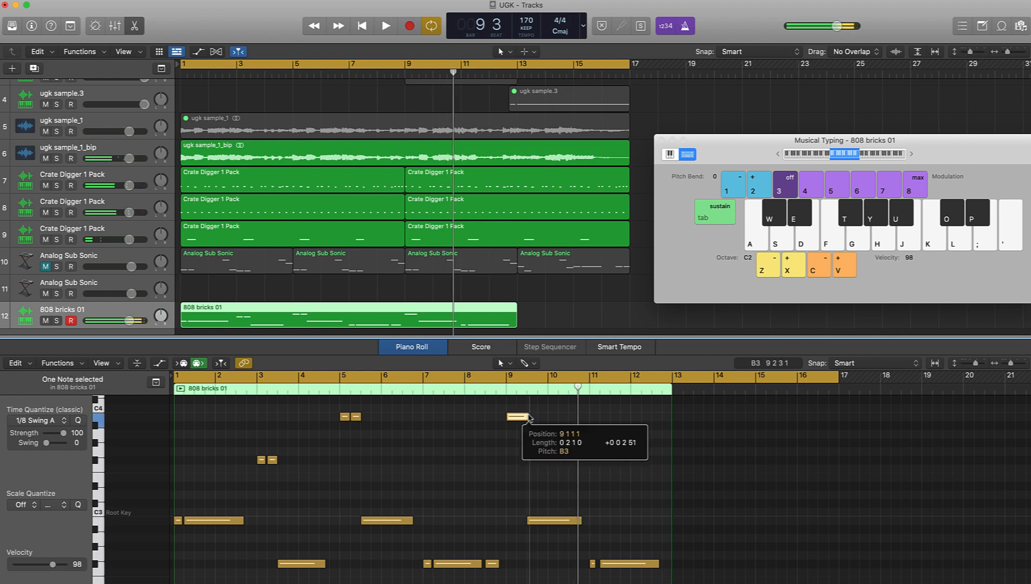
left_click(526, 389)
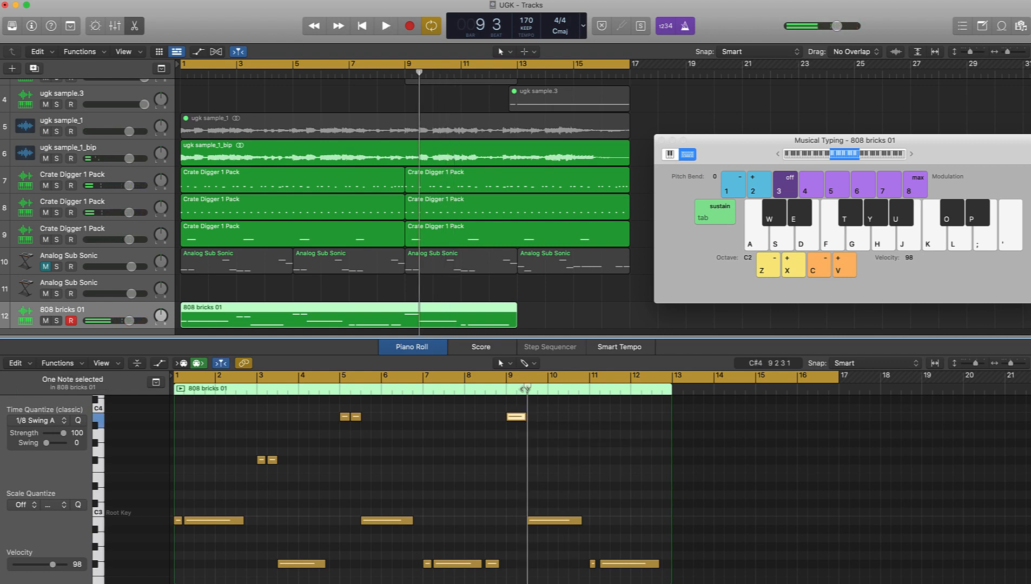
left_click(518, 390)
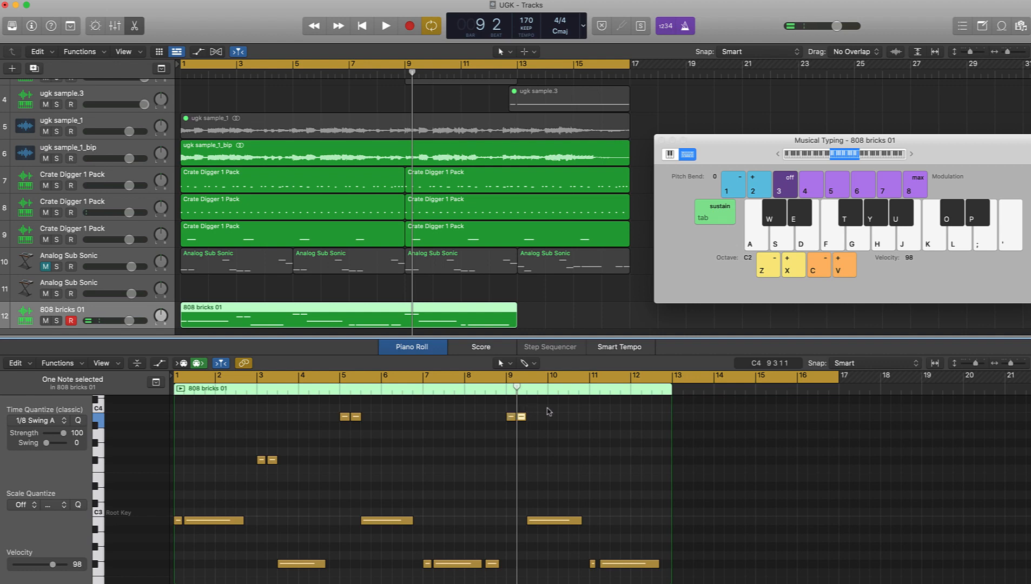
left_click(547, 415, "ctrl+alt")
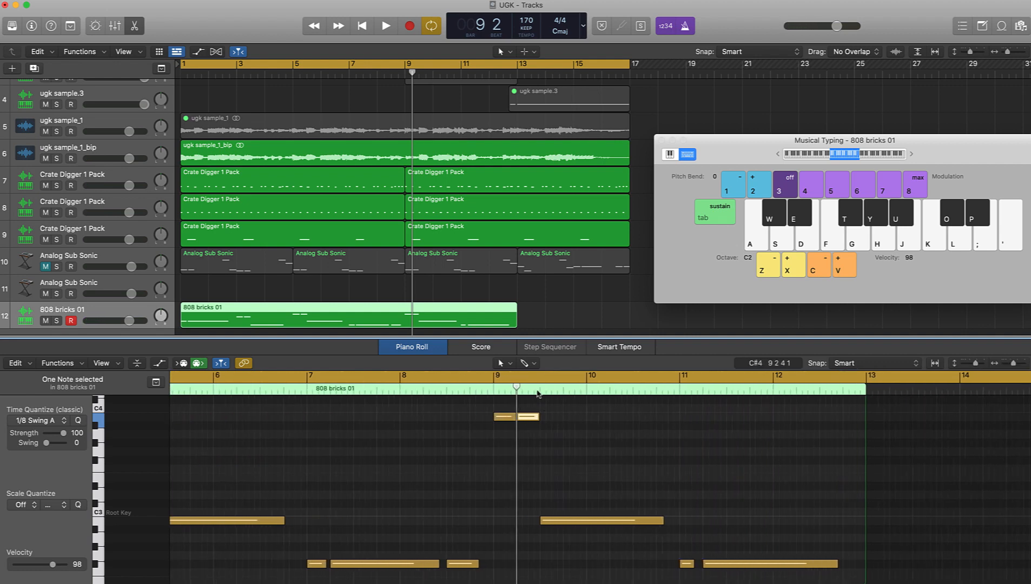
left_click(539, 389)
left_click_drag(540, 389, 530, 400)
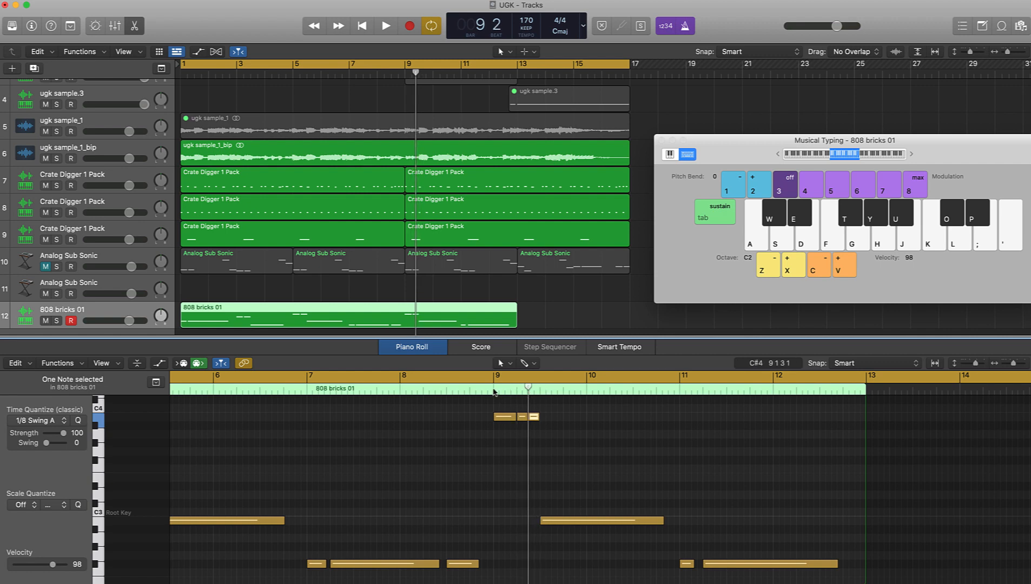
Step: Play the bass line from bar 9 and split the following long B2 note at bar 9 beat 4
left_click(494, 390)
key("space")
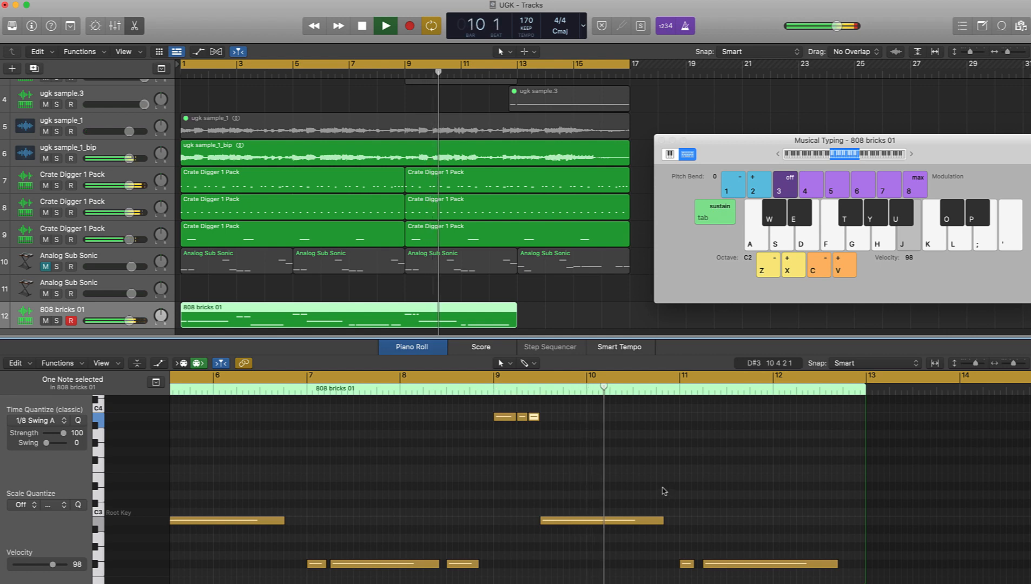
scroll(664, 491, "right", 2)
key("space")
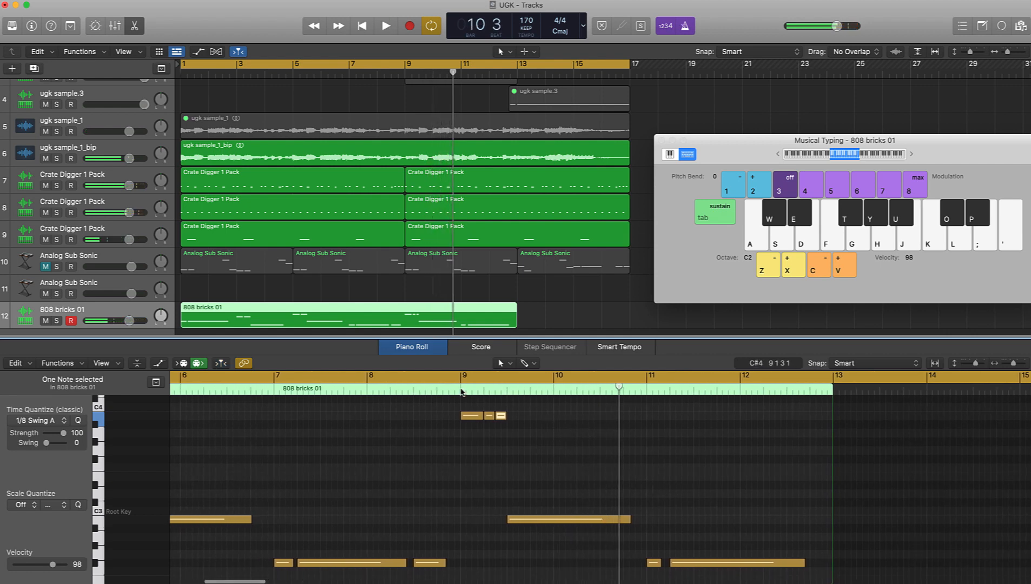
left_click(461, 391)
key("space")
key("space")
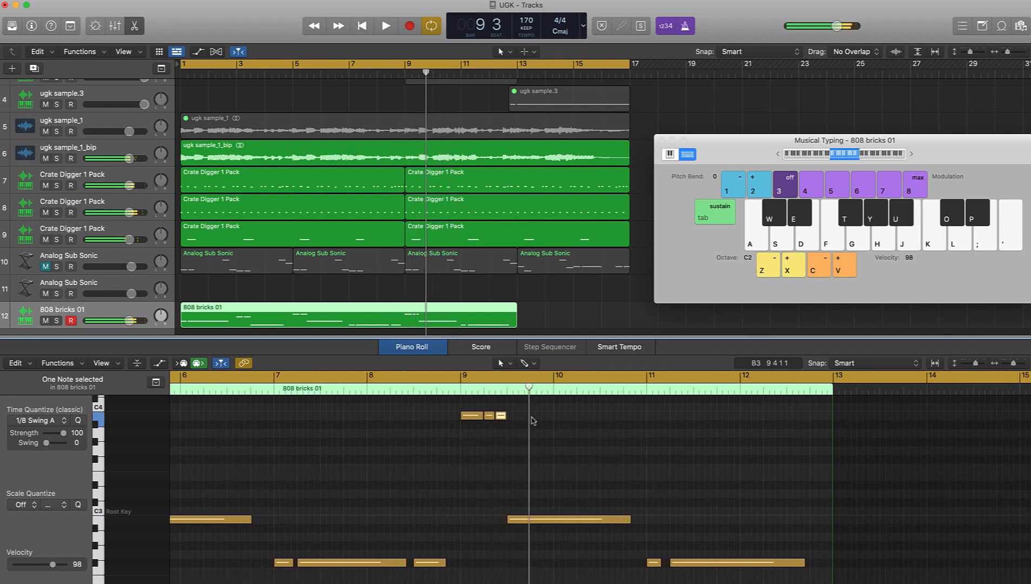
left_click_drag(528, 388, 530, 389)
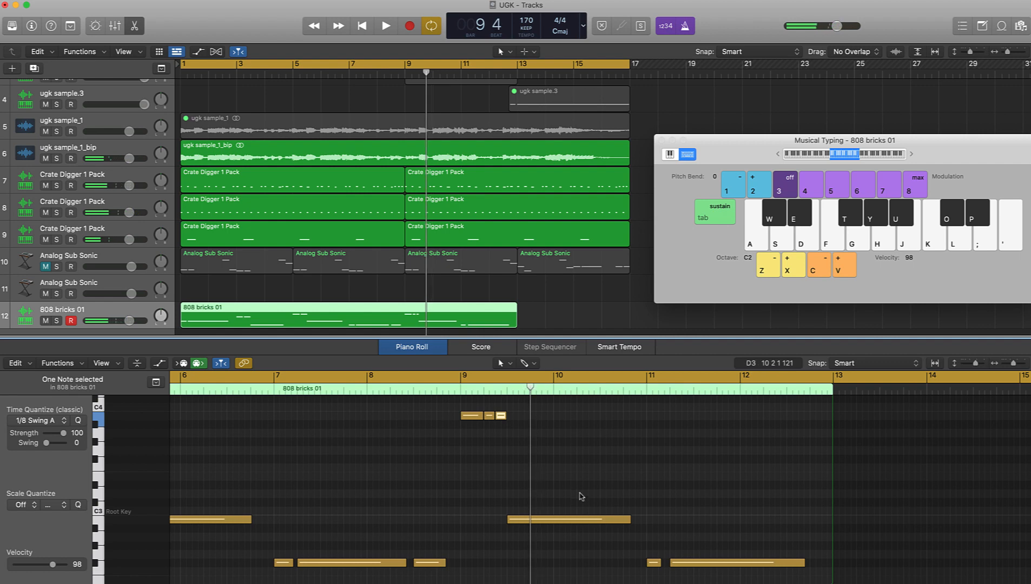
left_click(560, 521)
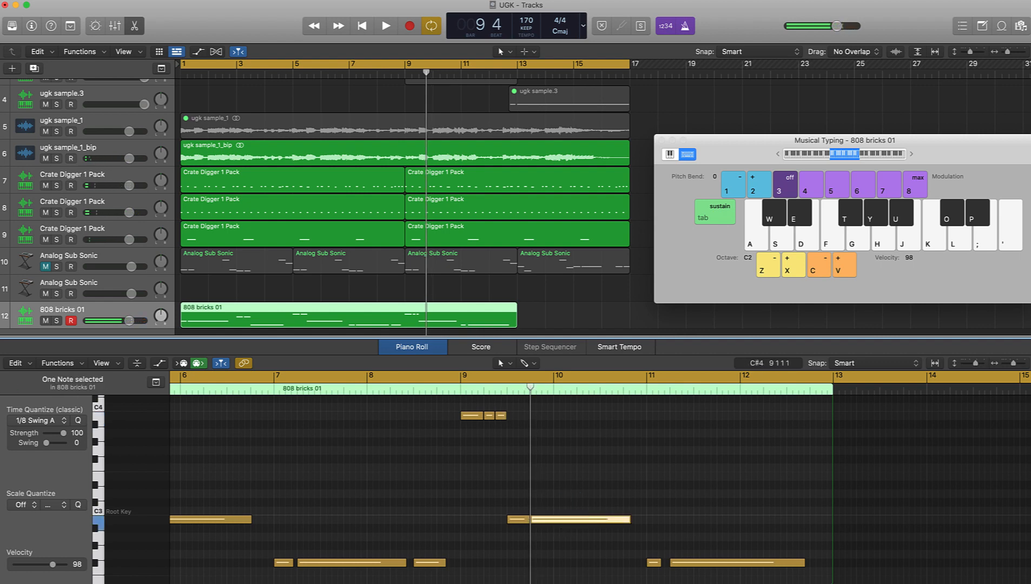
Step: Replay the split bar 9 notes and mute the three Crate Digger 1 Pack drum tracks
key("space")
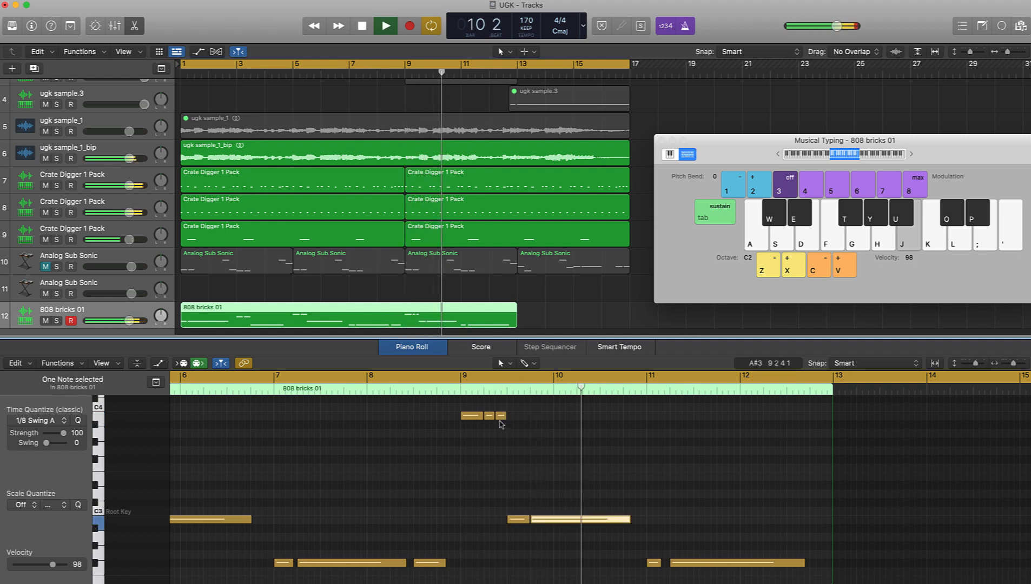
key("space")
left_click(511, 394)
key("space")
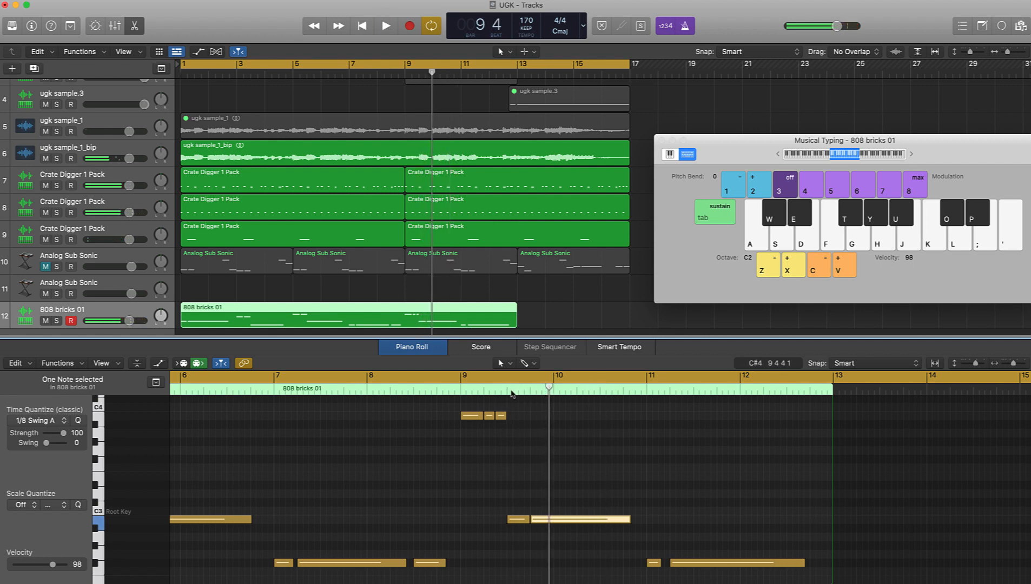
left_click_drag(46, 186, 46, 235)
Step: Play from bar 9 without drums and split the long B2 note again halfway through beat 4 and at bar 10
left_click(456, 394)
key("space")
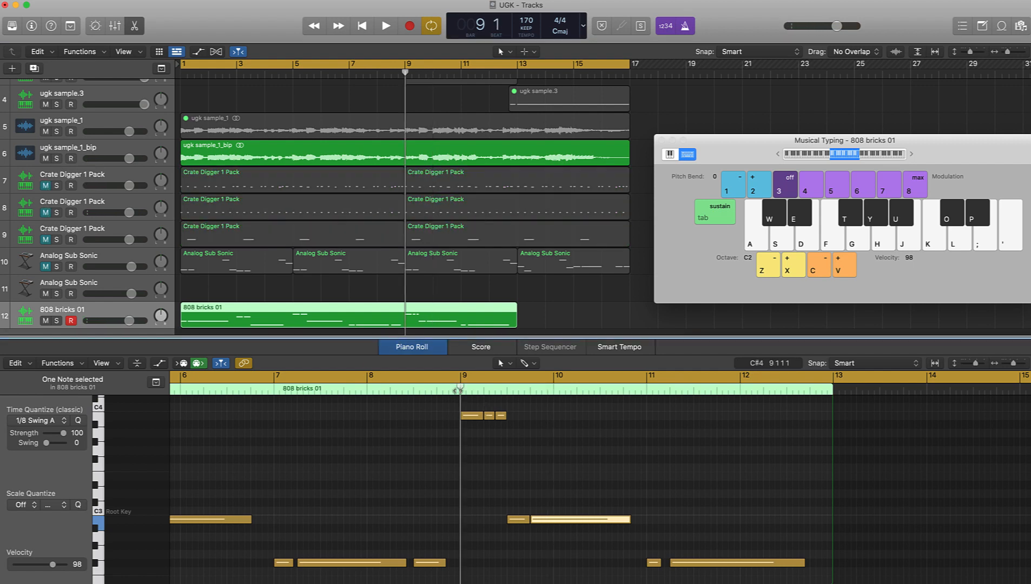
key("space")
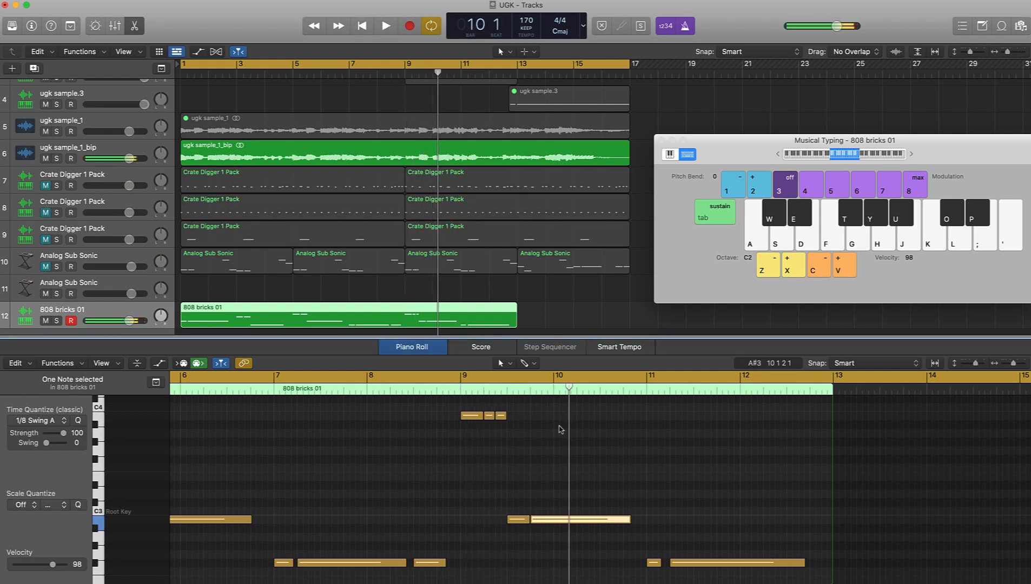
left_click(463, 395)
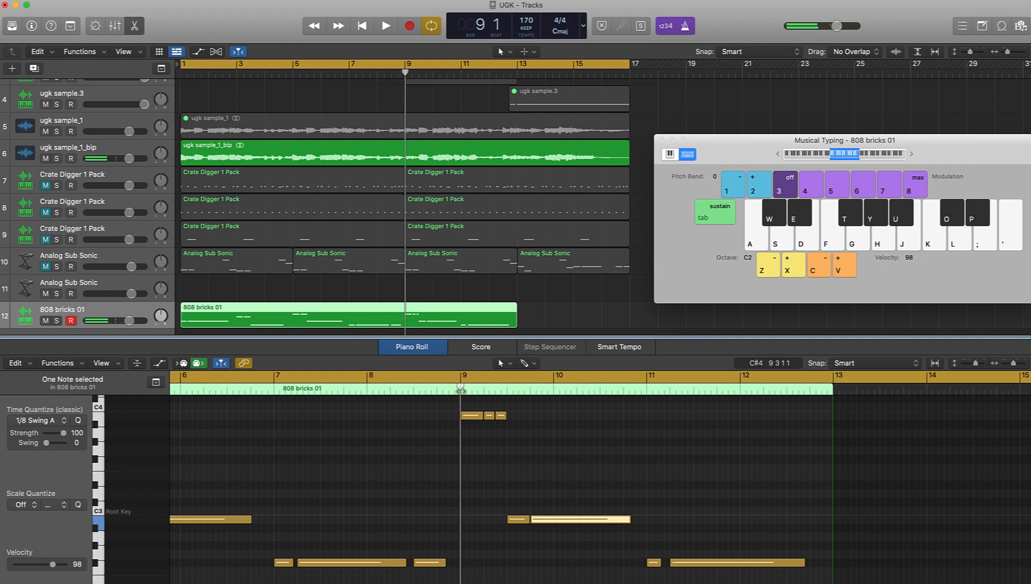
key("space")
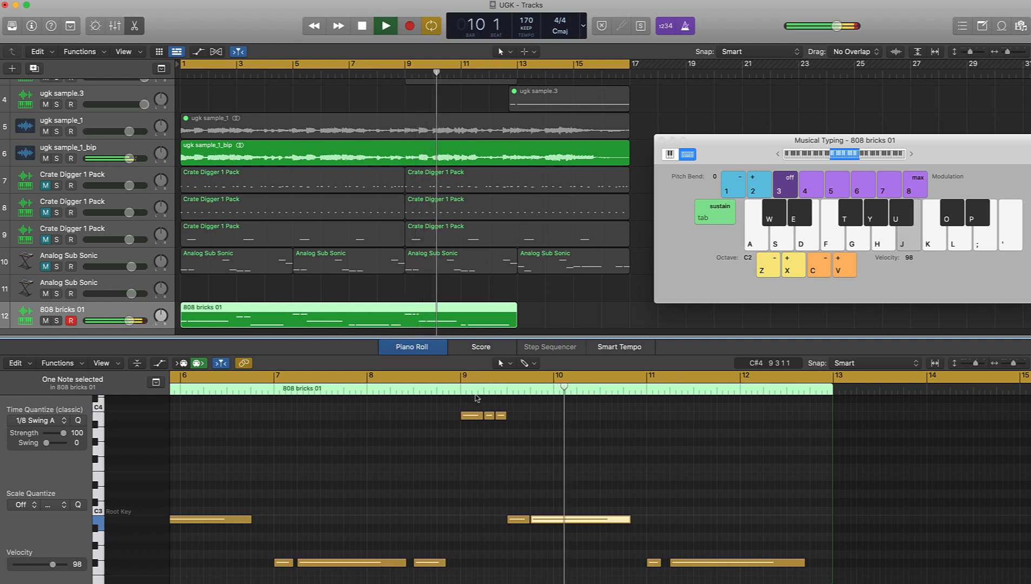
key("space")
left_click(542, 391)
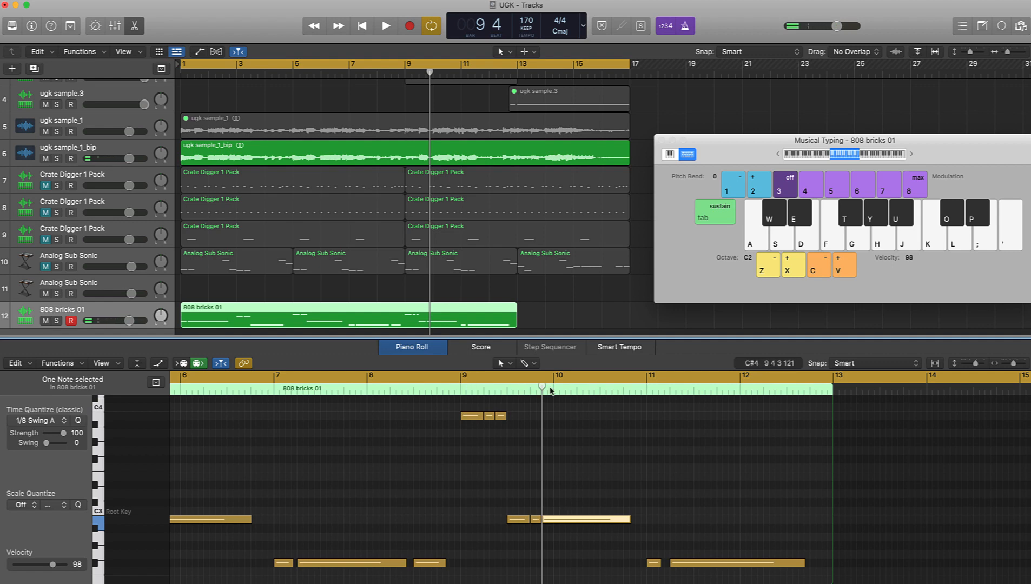
left_click(553, 390)
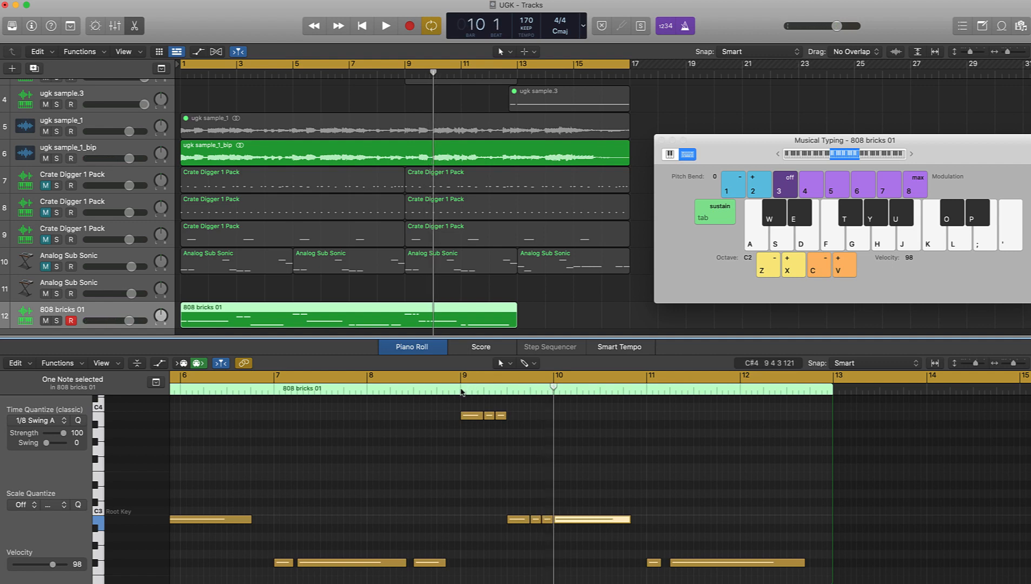
Step: Play the bass line from bar 9 and lengthen the last long F#2 note to the region's end at bar 13
left_click(462, 391)
key("space")
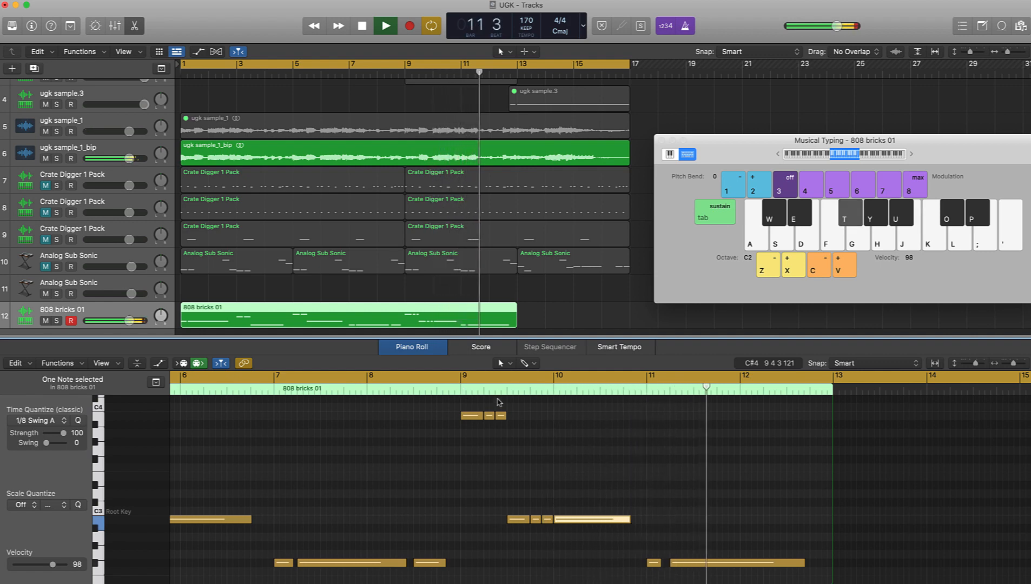
scroll(671, 487, "down", 3)
scroll(665, 487, "right", 2)
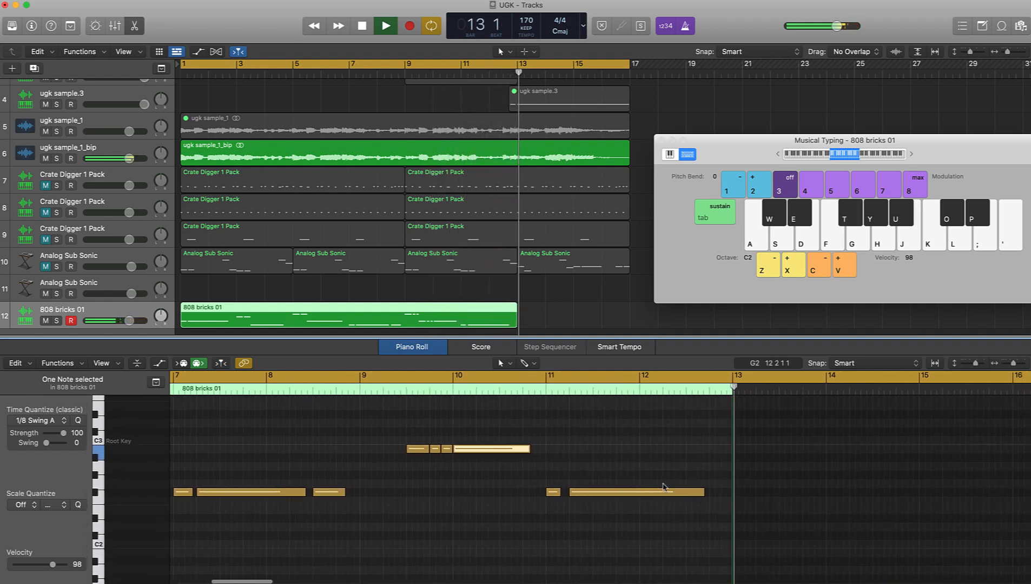
scroll(665, 487, "right", 2)
key("space")
left_click_drag(647, 493, 677, 493)
Step: Play from bar 12 beat 3 and split the lengthened F#2 note there and at each following half beat up to bar 13
left_click(638, 390)
key("space")
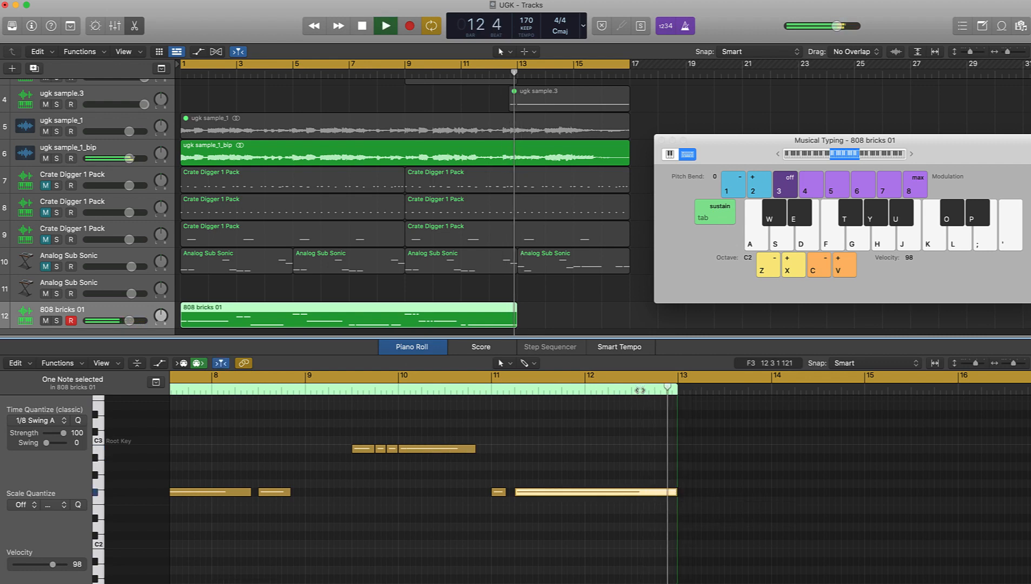
left_click(634, 389)
key("space")
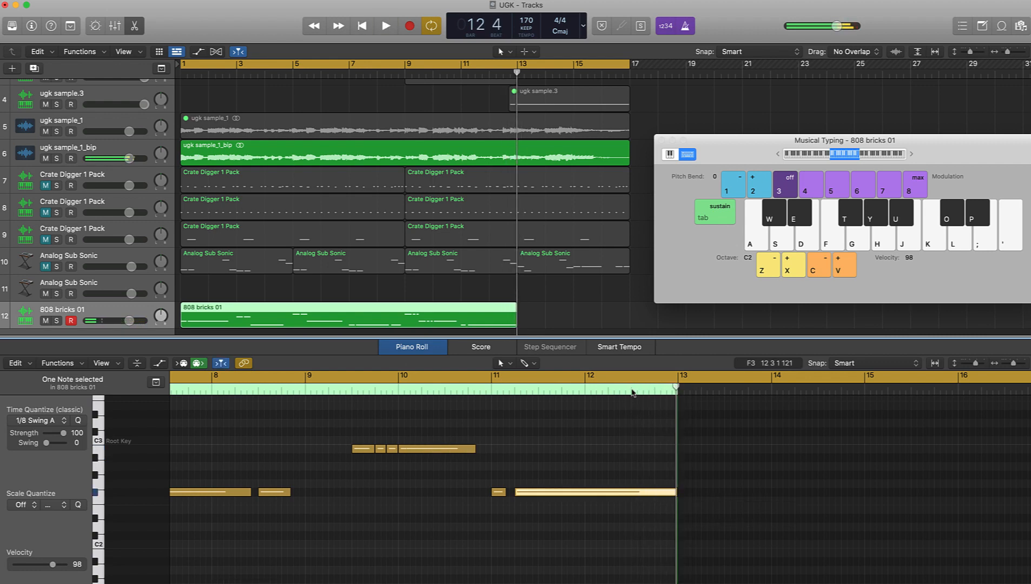
key("super+t")
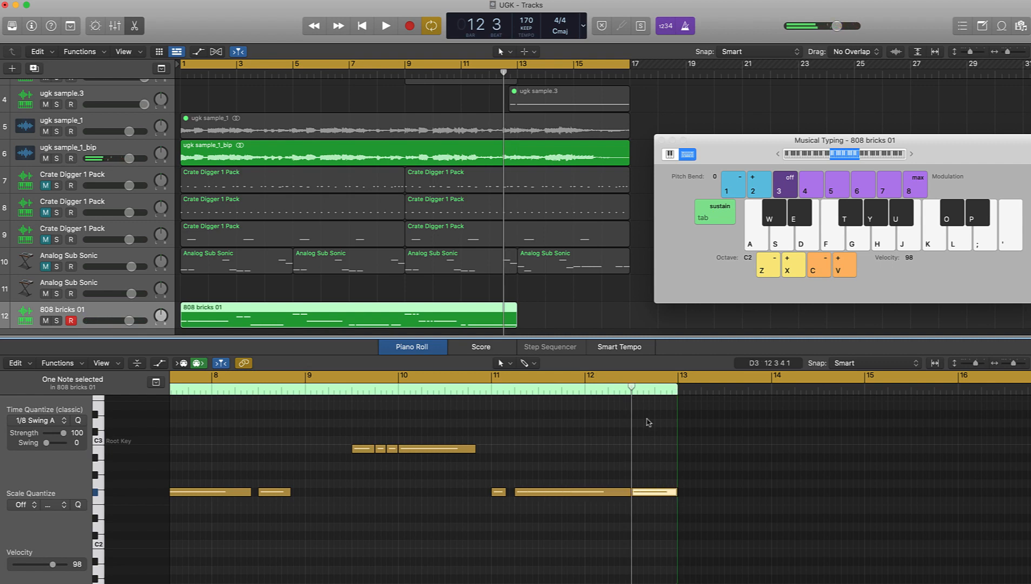
left_click(646, 392)
left_click(653, 392)
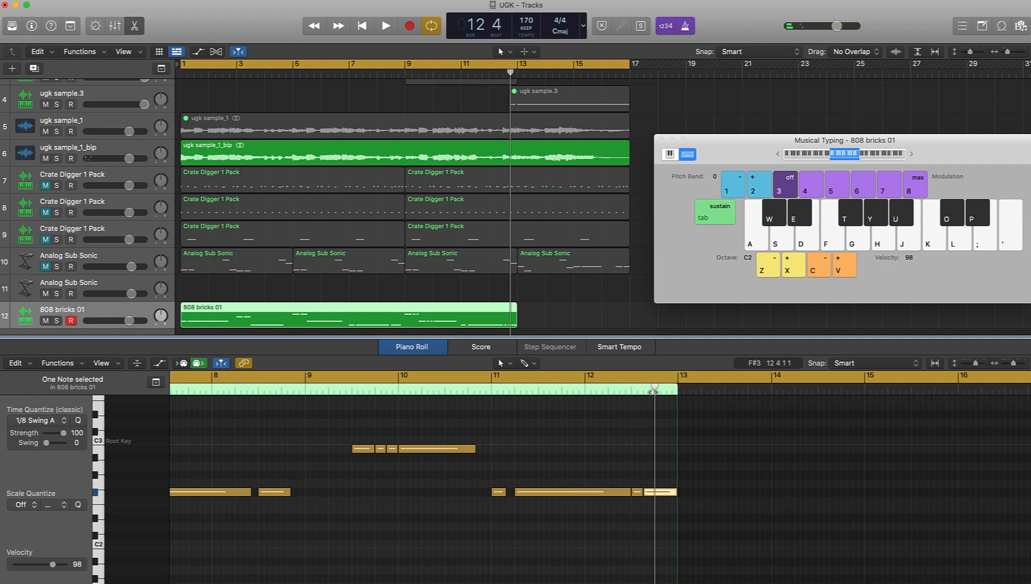
left_click(666, 390)
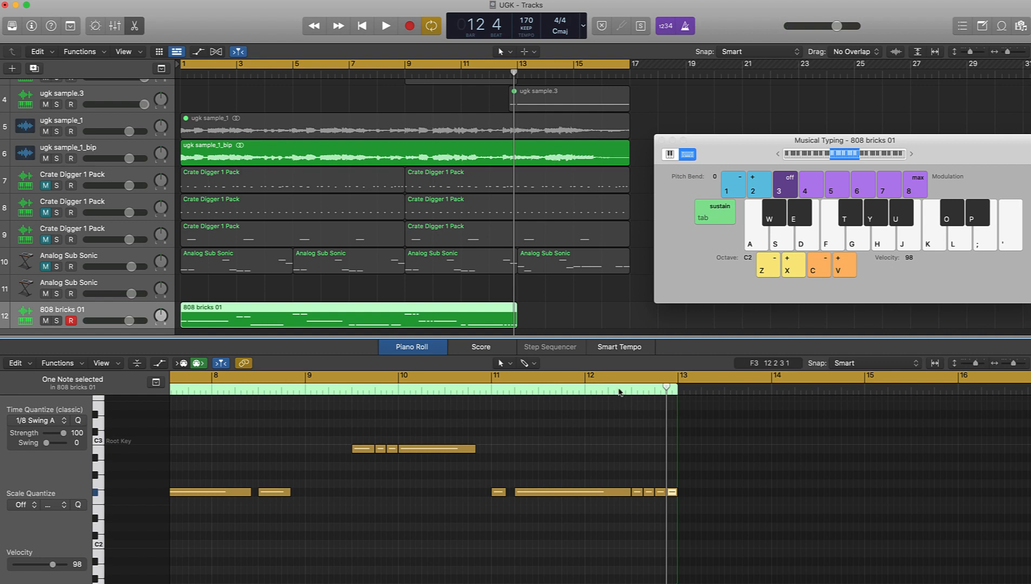
Step: Play back the split notes, extend the 808 bricks 01 region to 16 bars, and set the cycle range to bars 13 to 17
key("space")
key("space")
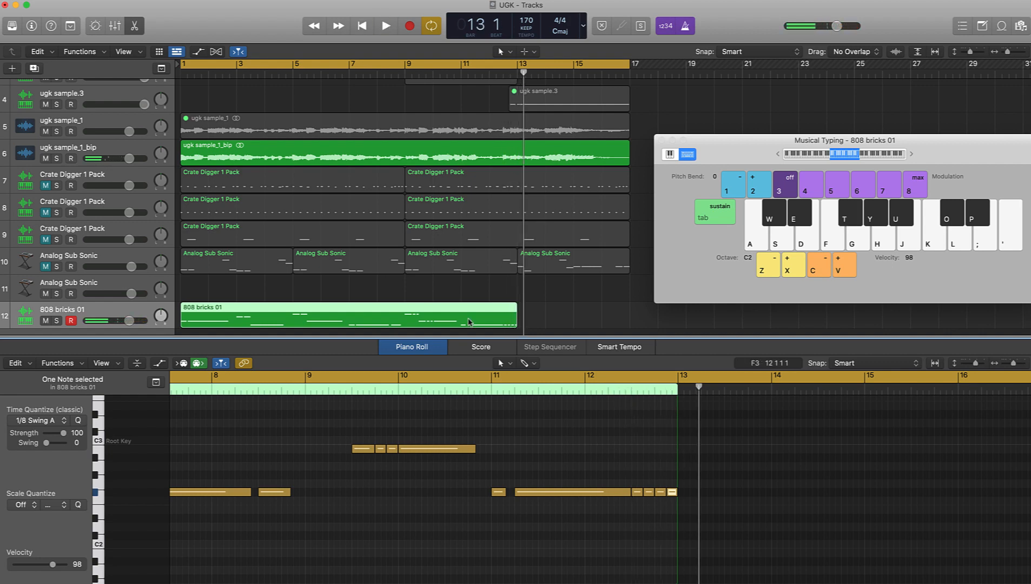
left_click_drag(515, 322, 621, 331)
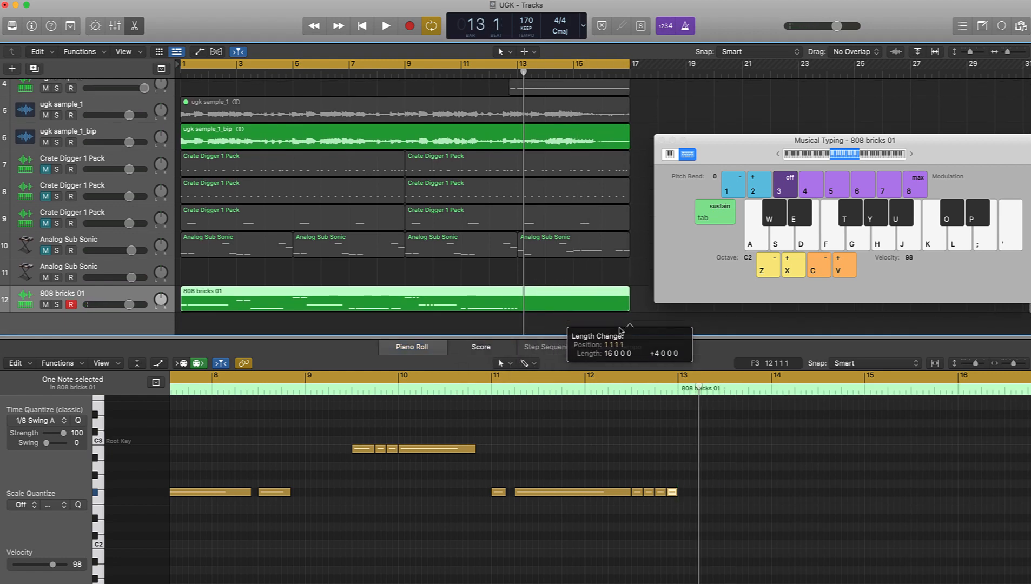
left_click(523, 66)
left_click(522, 66)
left_click_drag(522, 66, 630, 66)
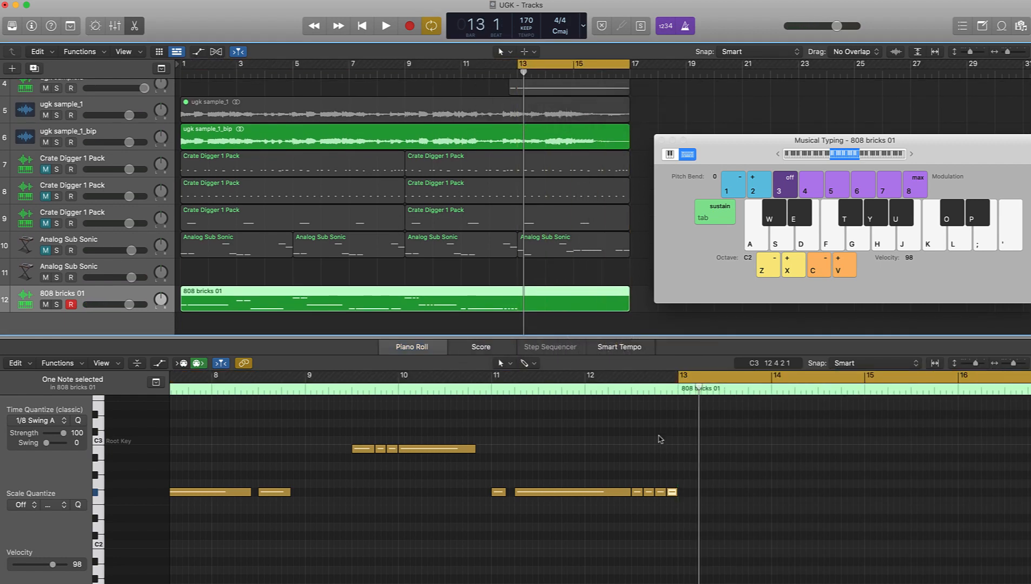
Step: Copy the long F#2 note from bar 11 to the start of bar 13 at pitch A2
left_click(601, 476)
key("space")
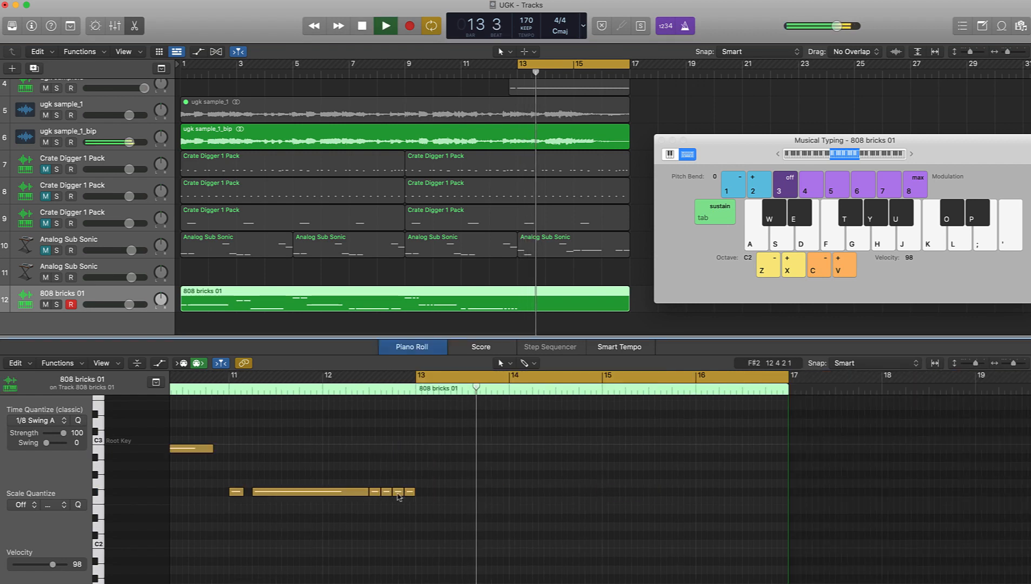
left_click(322, 493)
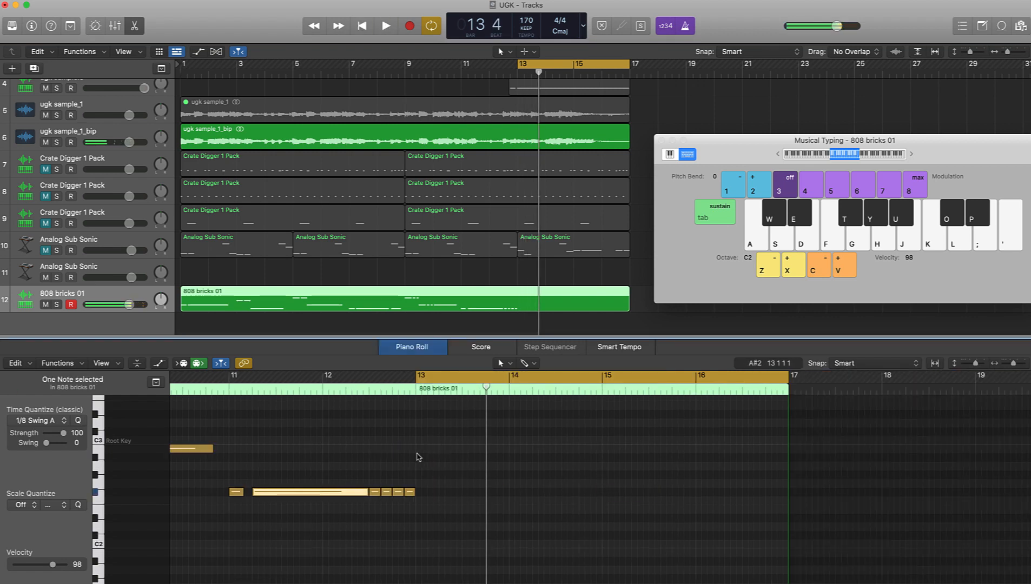
left_click_drag(419, 458, 427, 469)
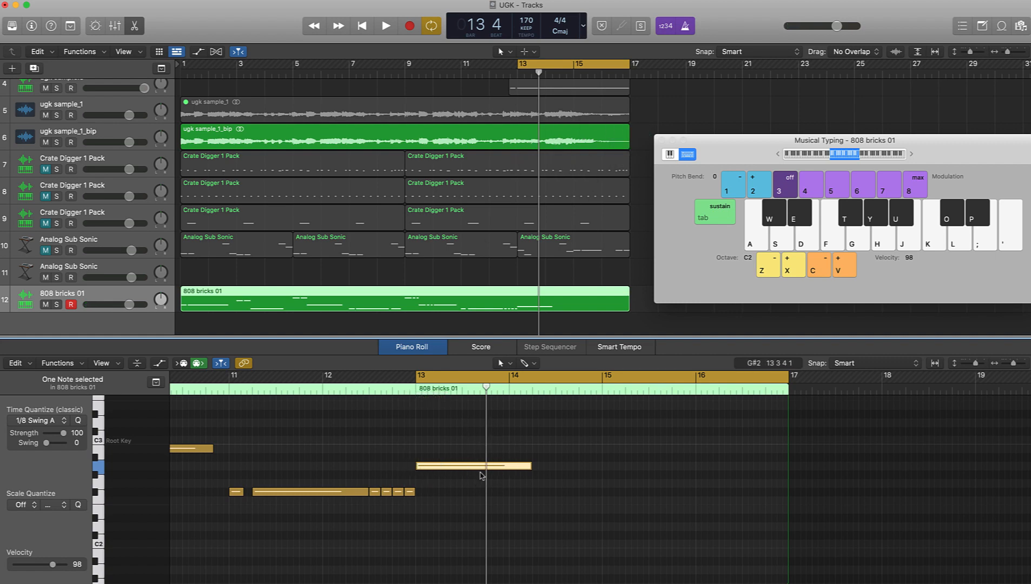
Step: Split the long A2 note at bar 13 beat 2 and play back the result from bar 13
left_click(448, 393)
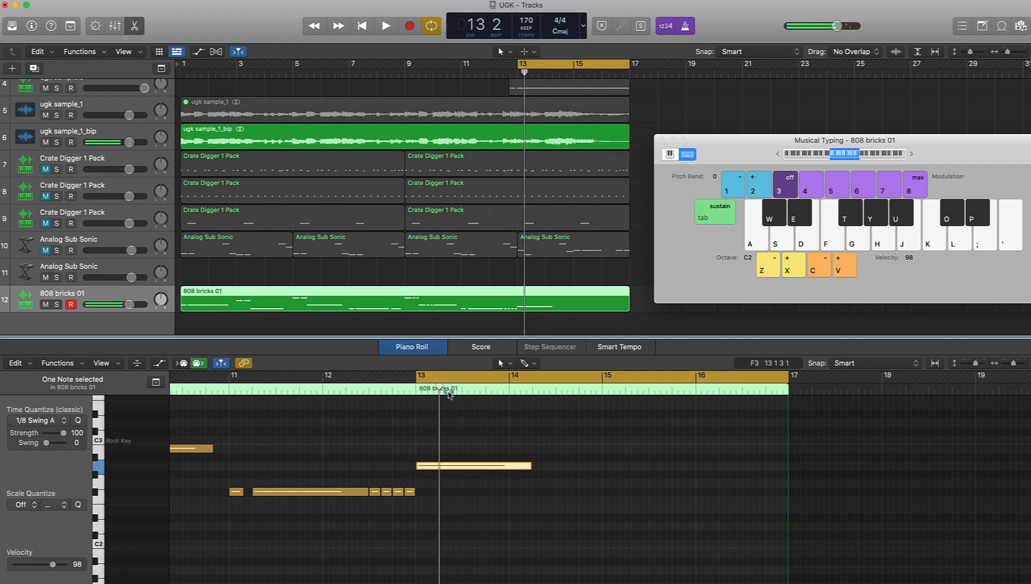
left_click_drag(439, 388, 445, 388)
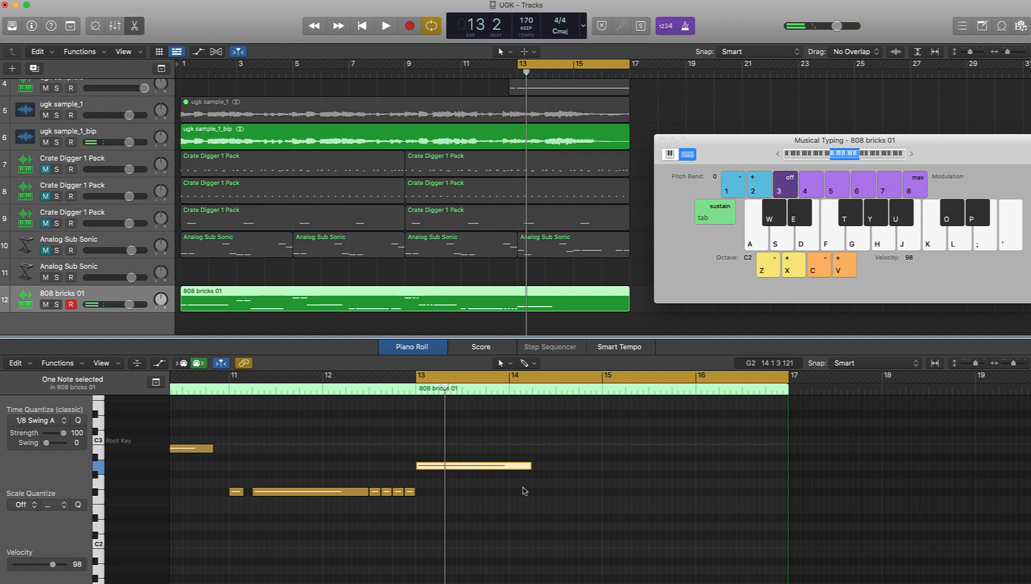
left_click(495, 482, "ctrl+alt")
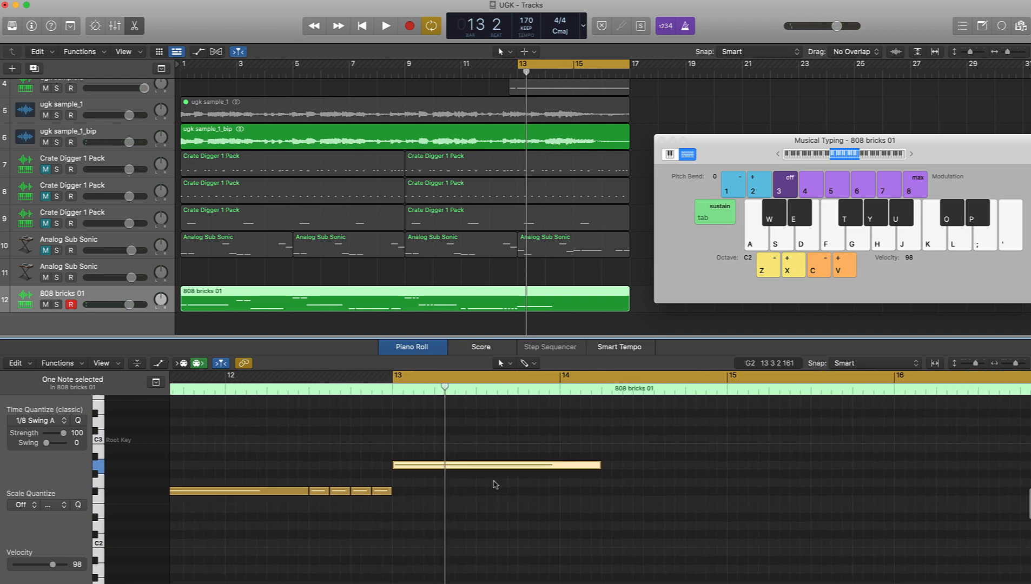
left_click_drag(446, 387, 435, 391)
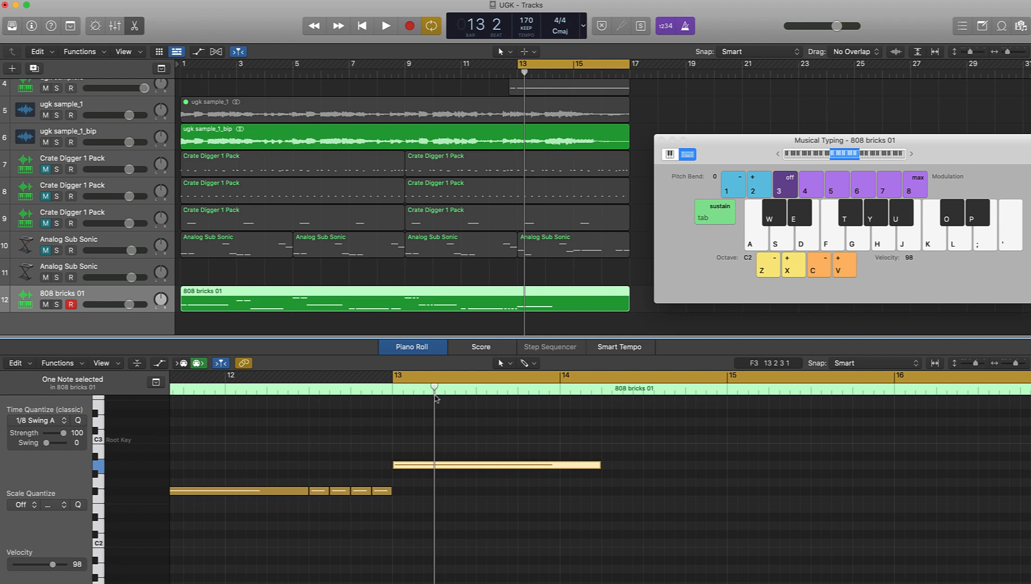
left_click(400, 391)
key("space")
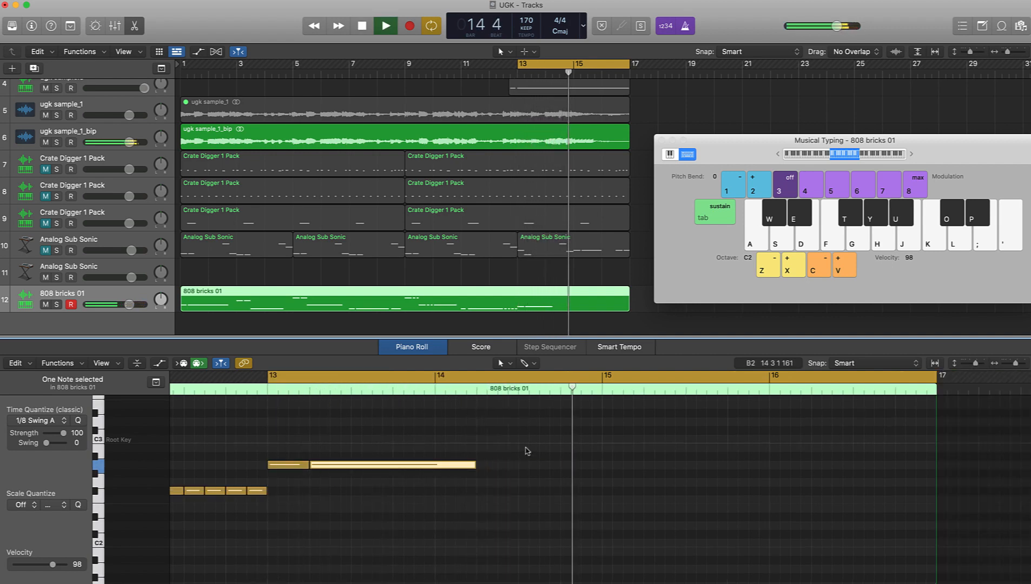
key("space")
Step: Add a long note at the start of bar 15, tune it to E3, and audition it against the sample
left_click(604, 439)
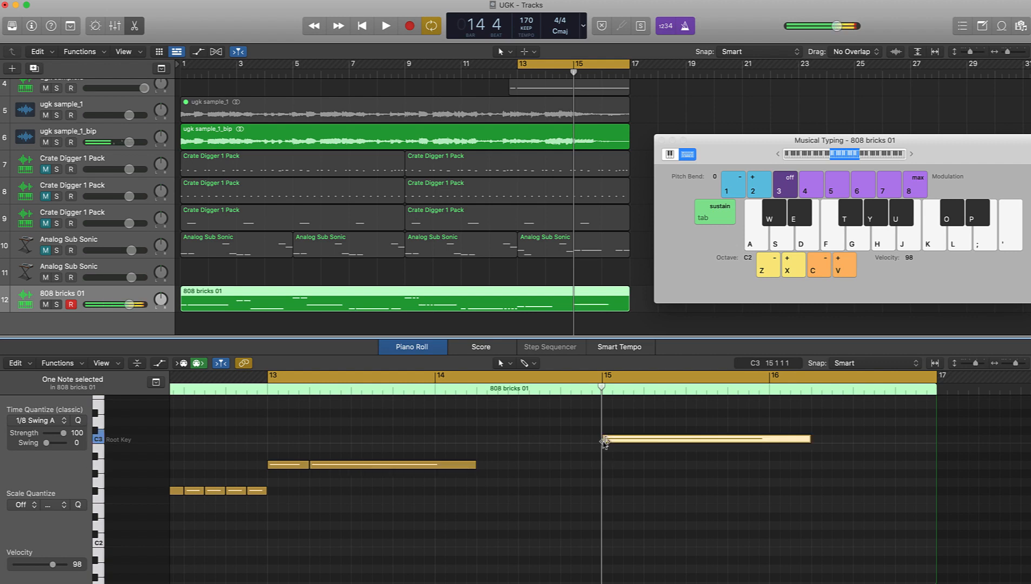
left_click_drag(618, 444, 617, 410)
key("space")
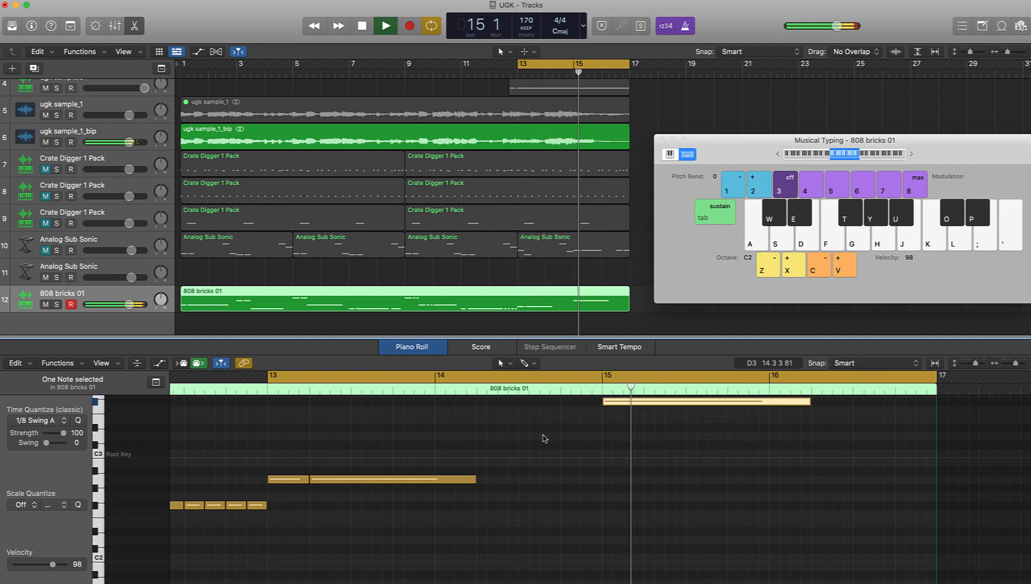
key("space")
left_click_drag(619, 402, 619, 420)
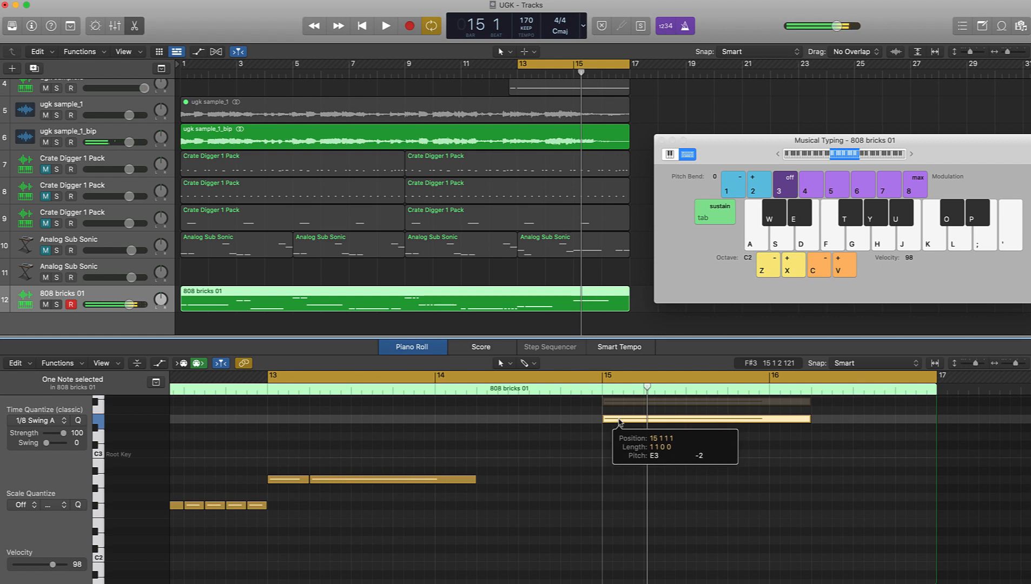
left_click(602, 388)
key("space")
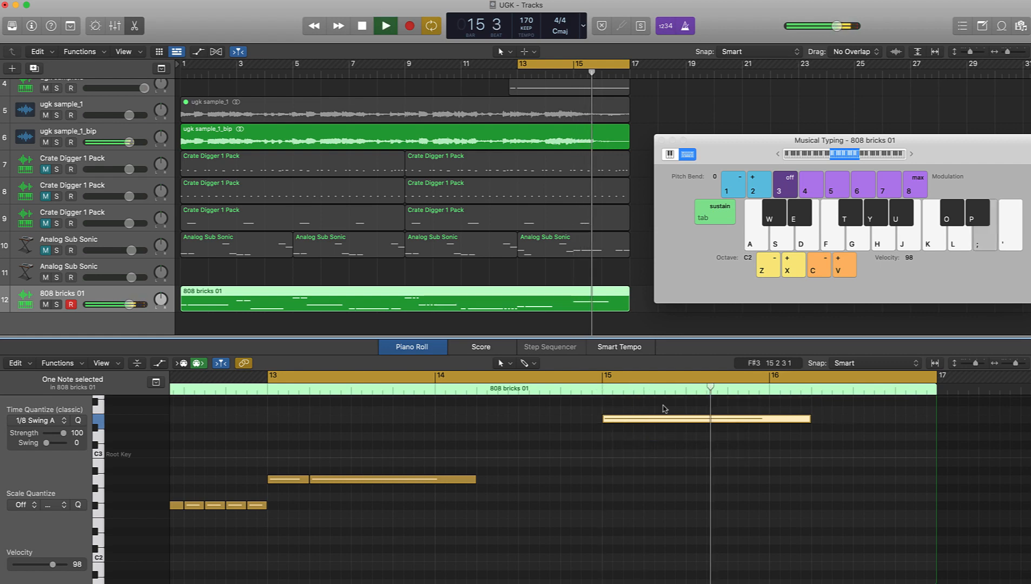
key("space")
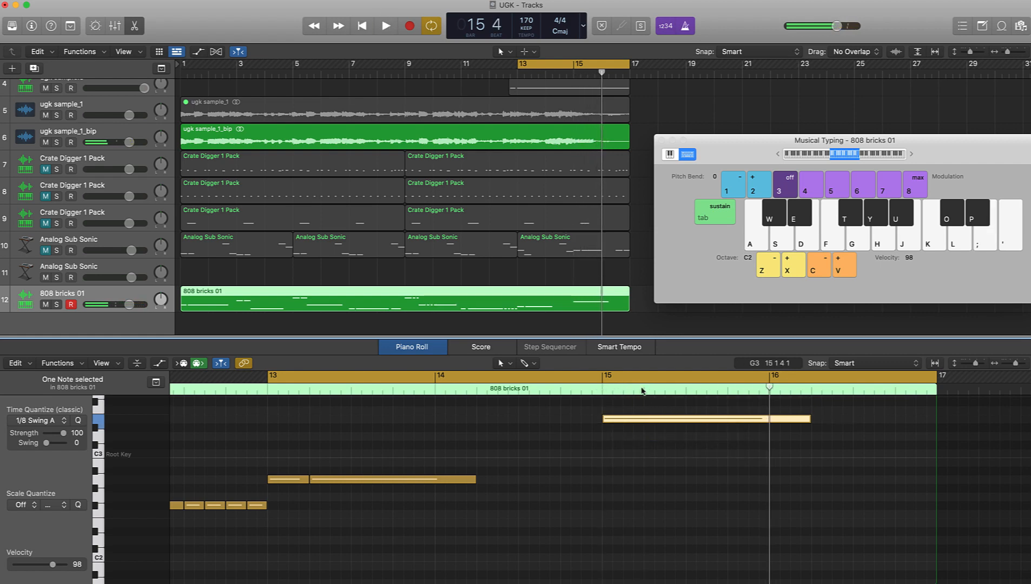
Step: Split the E3 note at bar 15 beat 2 and half a beat earlier, and play from bar 15
left_click(643, 389)
left_click(622, 388)
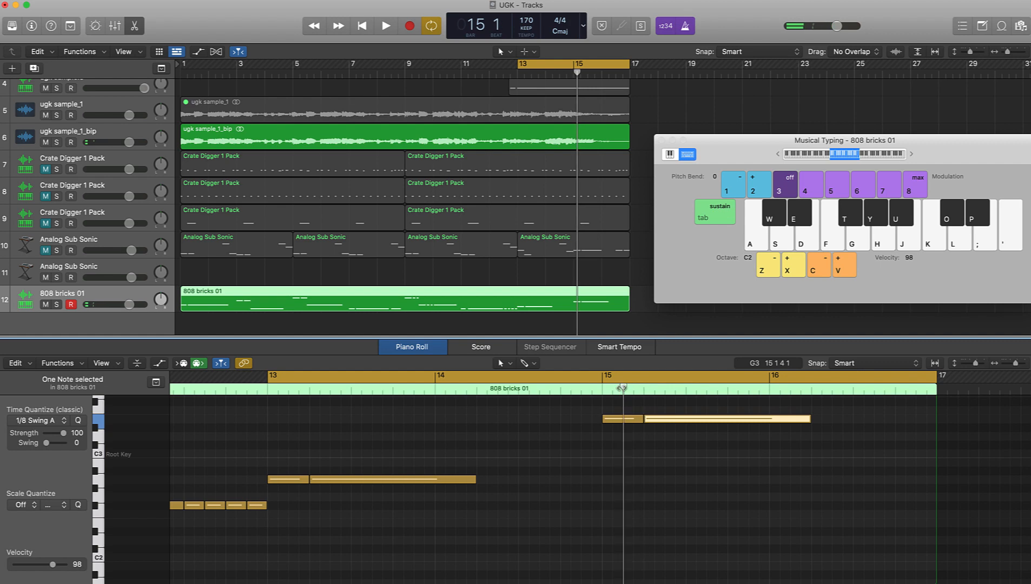
key("Left")
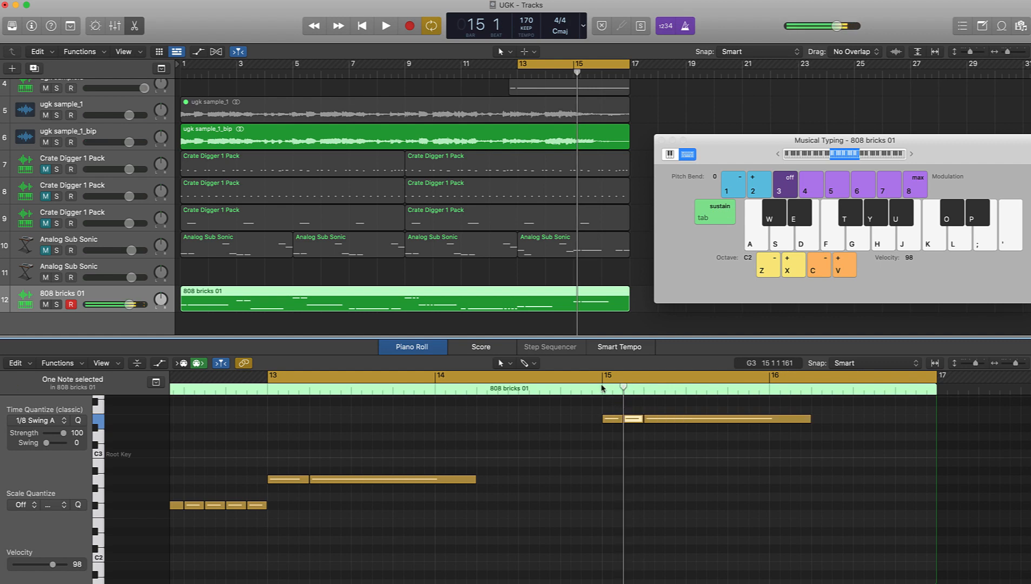
left_click(604, 389)
key("space")
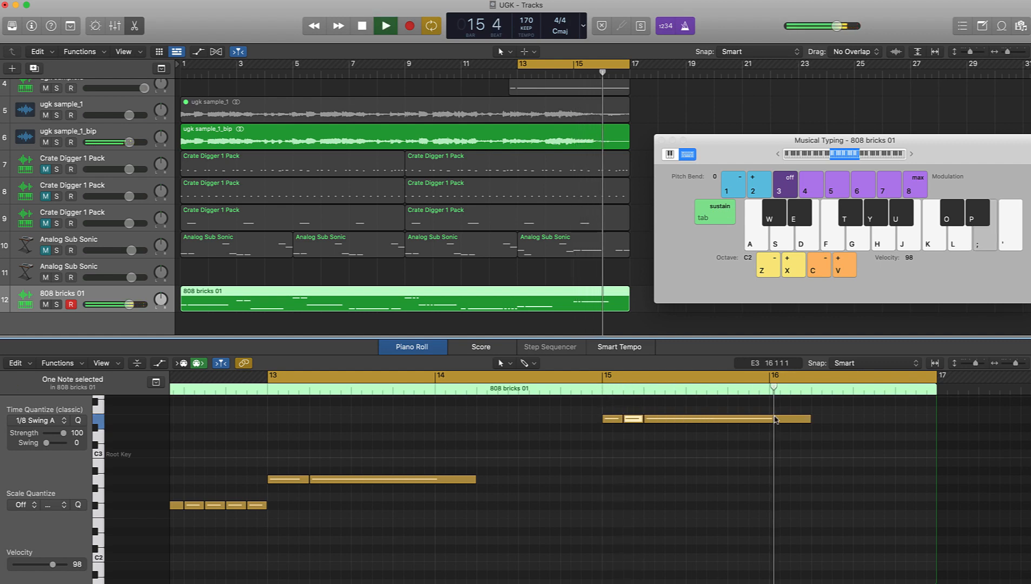
key("space")
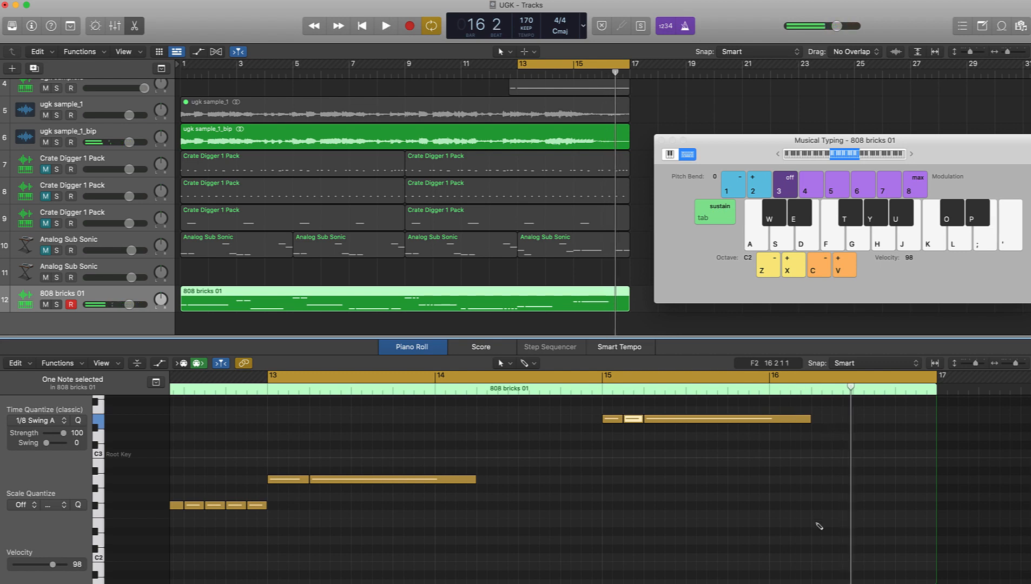
Step: Add a long note at bar 16 beat 2 and tune it to E2, comparing it with the long E3 note
left_click(823, 547)
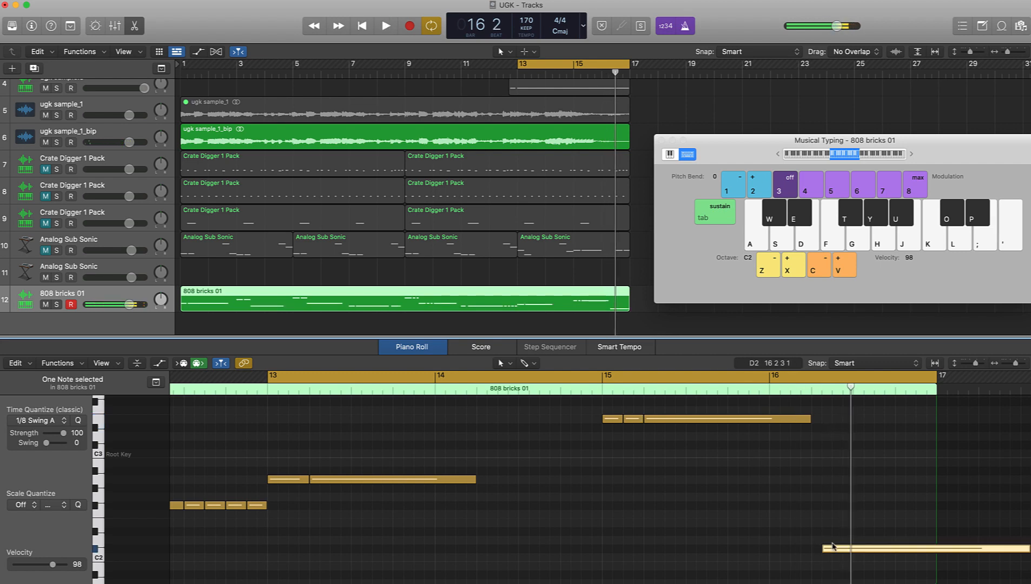
mouse_move(833, 549)
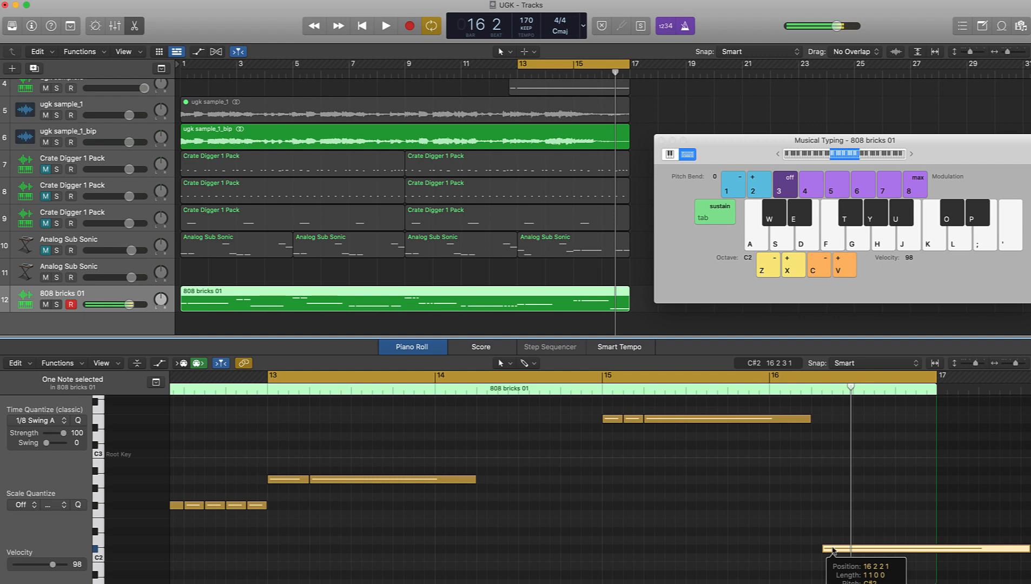
left_click(739, 420)
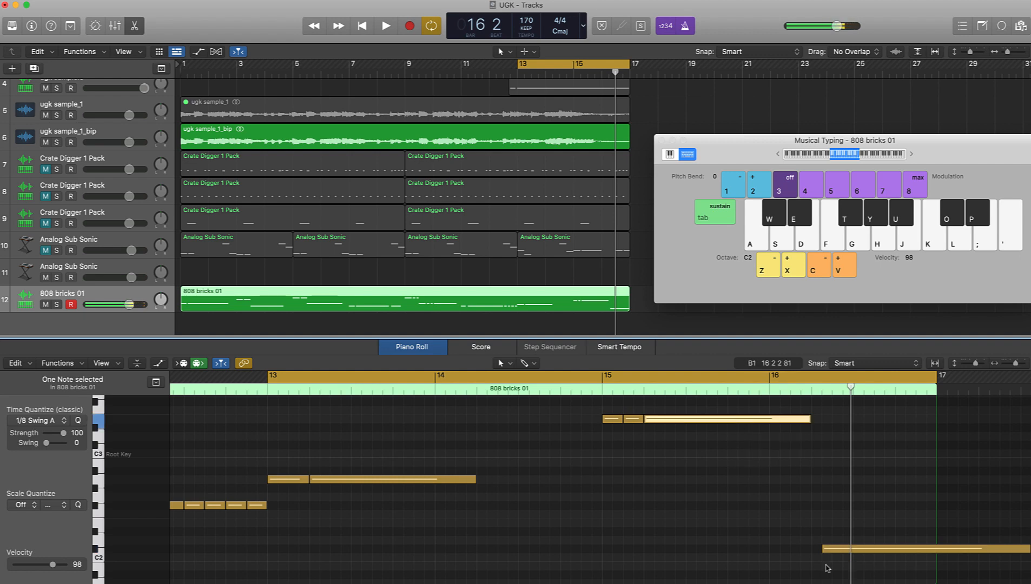
left_click_drag(836, 550, 827, 541)
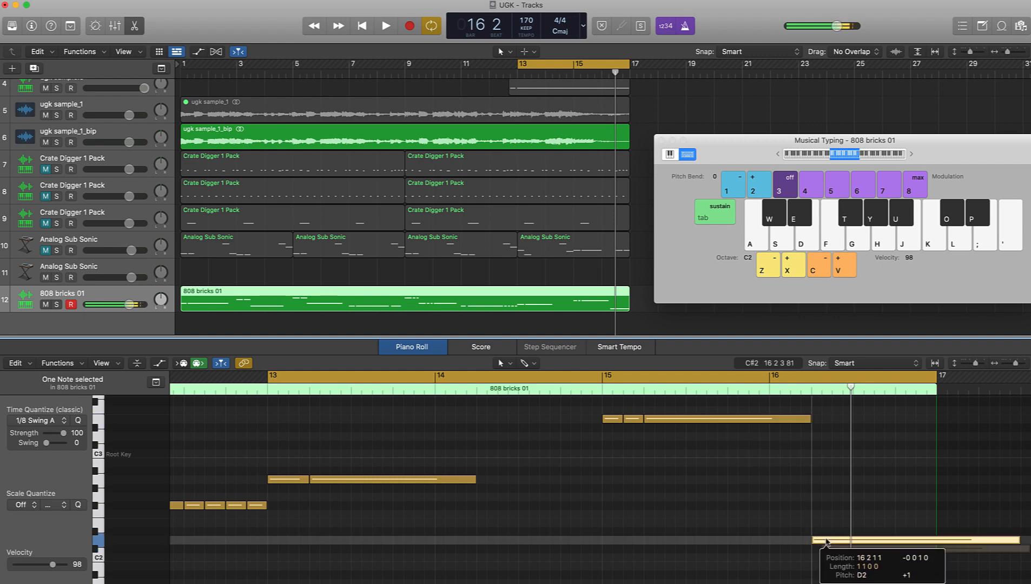
left_click(720, 419)
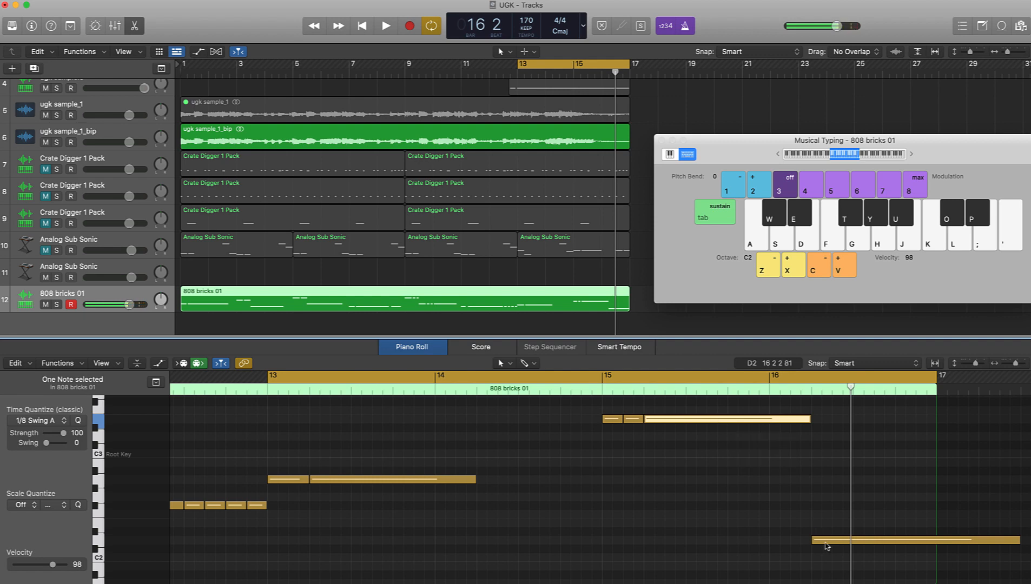
left_click_drag(826, 547, 825, 525)
left_click(789, 422)
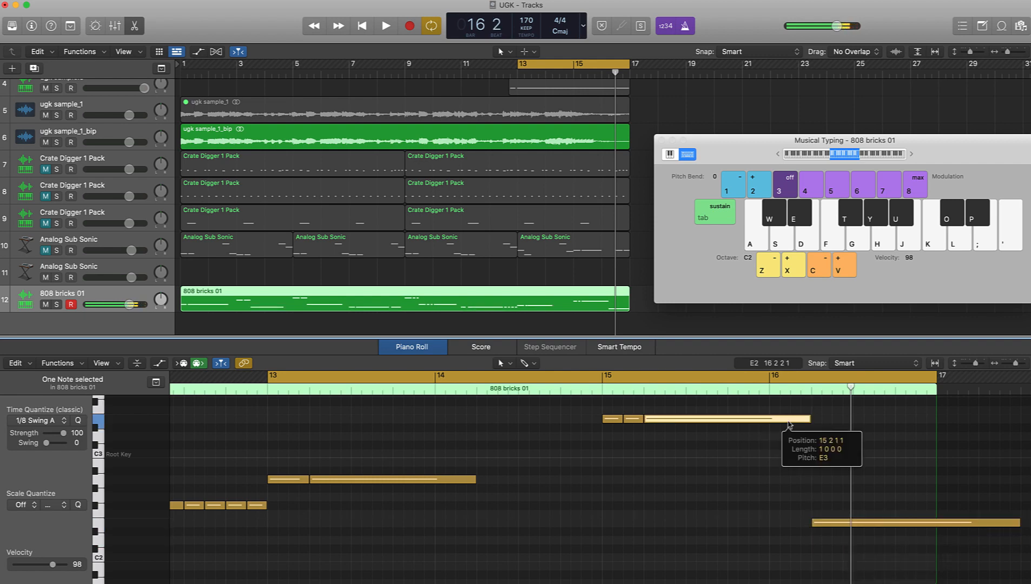
Step: Shorten the E2 note to end at bar 17 and play back from bar 15
left_click(849, 524)
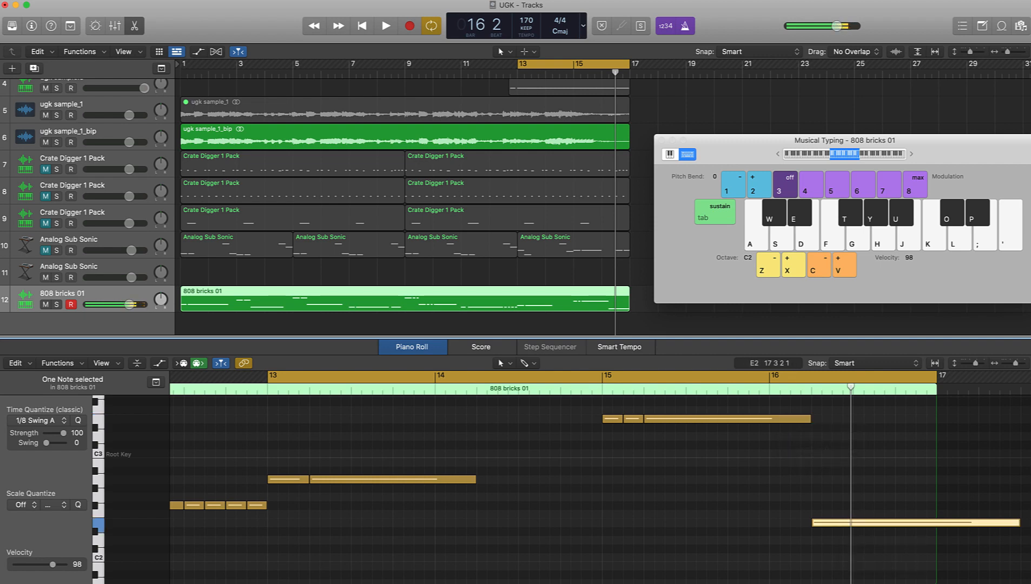
left_click_drag(1017, 524, 936, 523)
left_click(600, 395)
key("space")
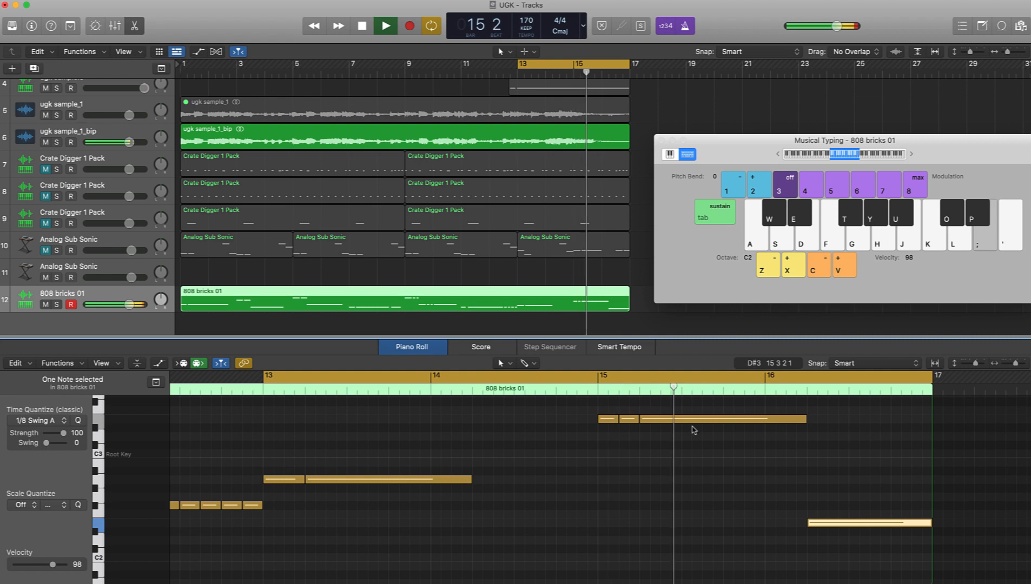
Step: Split the long E3 note at bar 15 beat 3 and play the ending from bar 15
left_click_drag(599, 393, 650, 390)
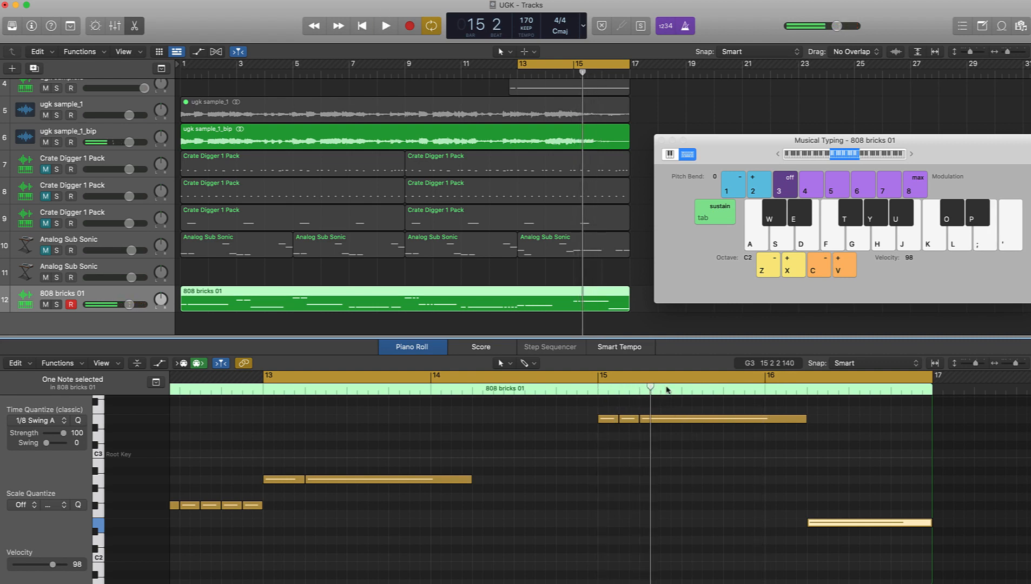
left_click(683, 394)
key("super+t")
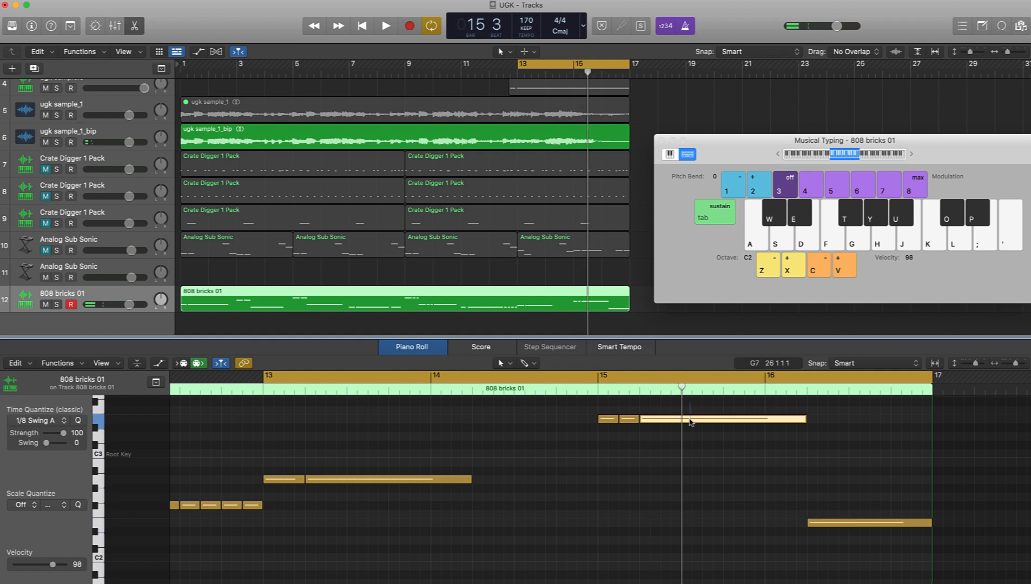
left_click(608, 389)
key("space")
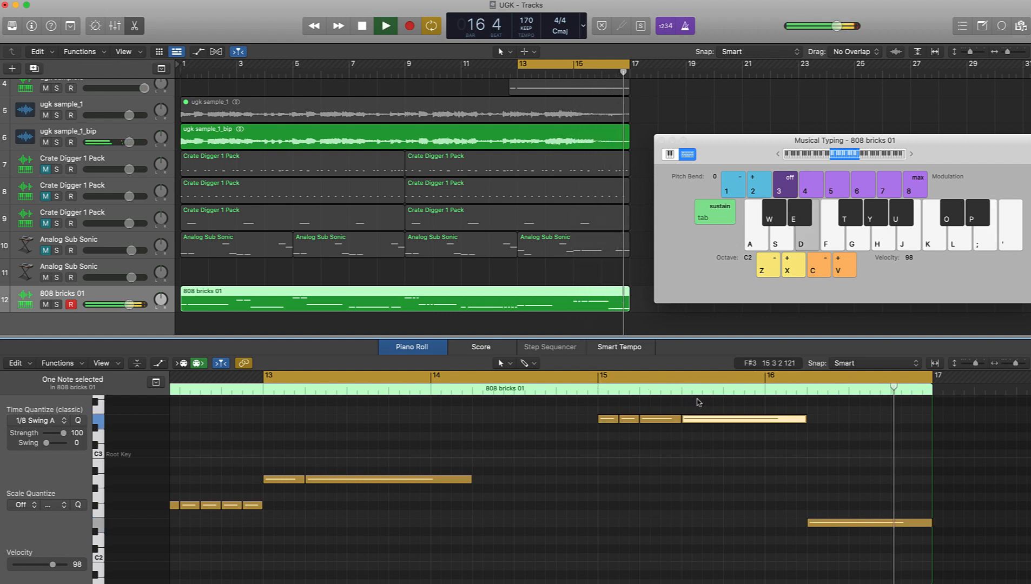
key("space")
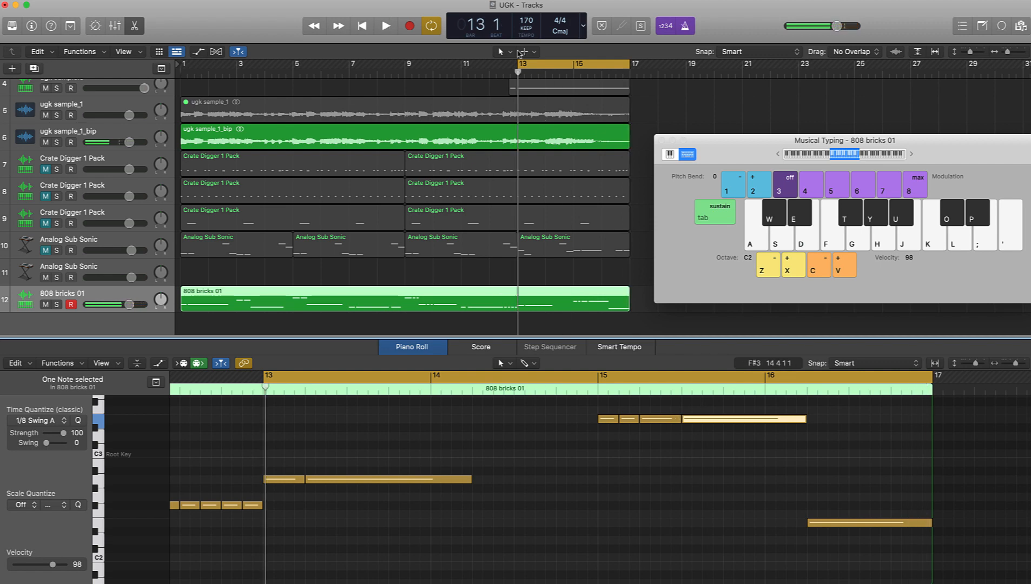
Step: Extend the cycle range back to bar 1 and play the bass line from the beginning, following its notes up to bar 14
left_click_drag(519, 65, 183, 91)
key("space")
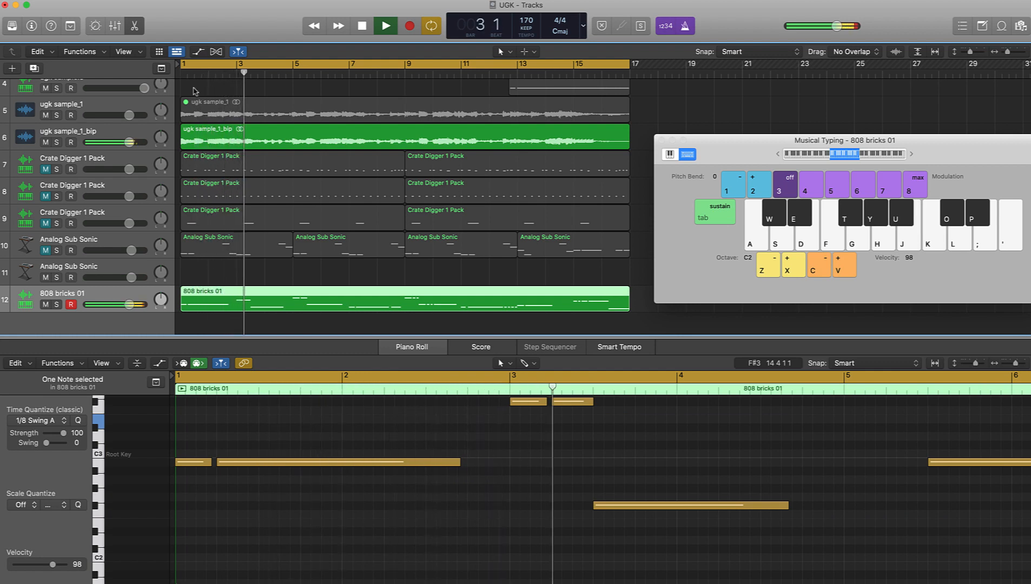
scroll(743, 466, "up", 3)
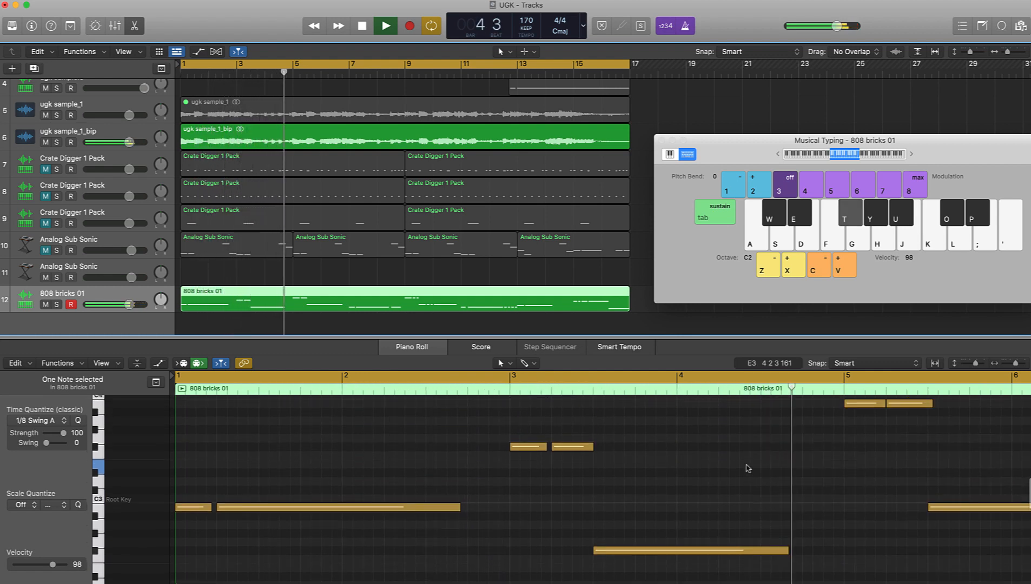
scroll(744, 468, "right", 3)
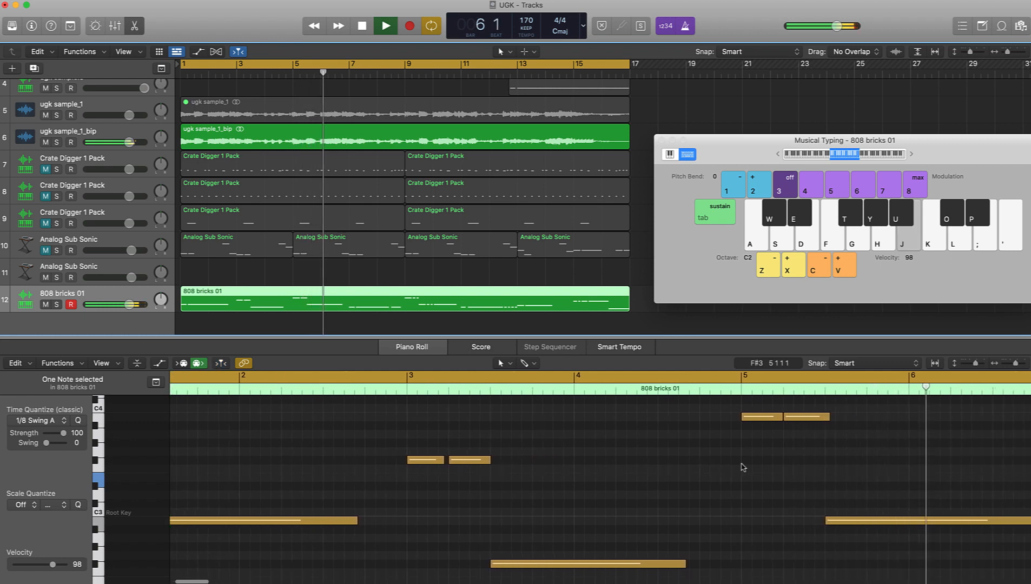
left_click(221, 363)
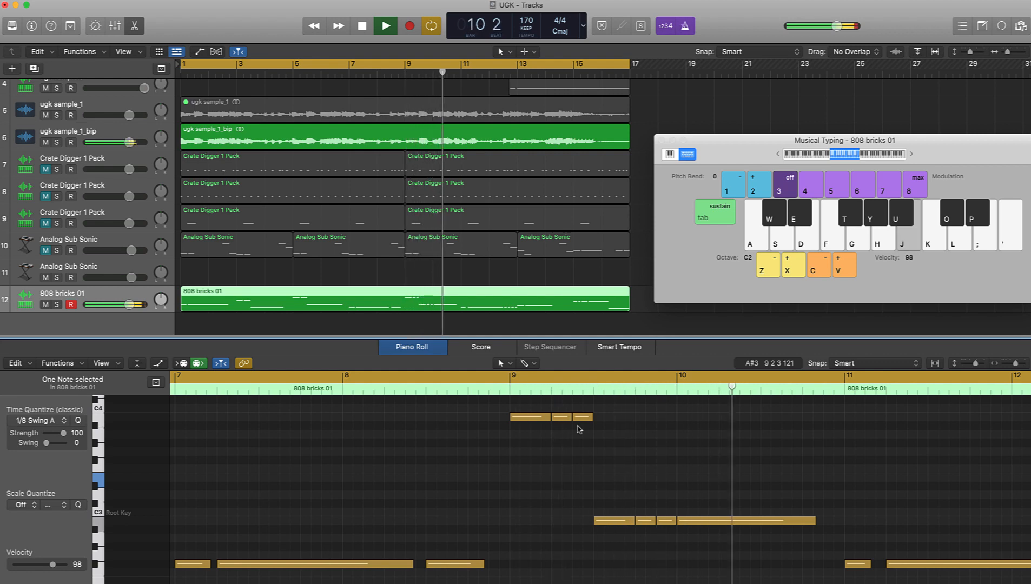
scroll(568, 427, "right", 10)
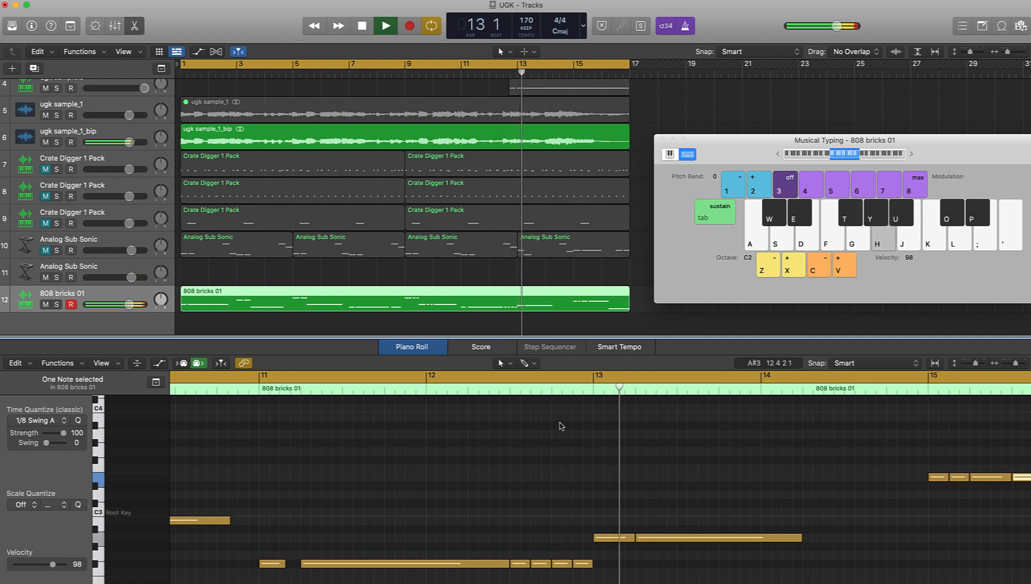
scroll(563, 427, "right", 5)
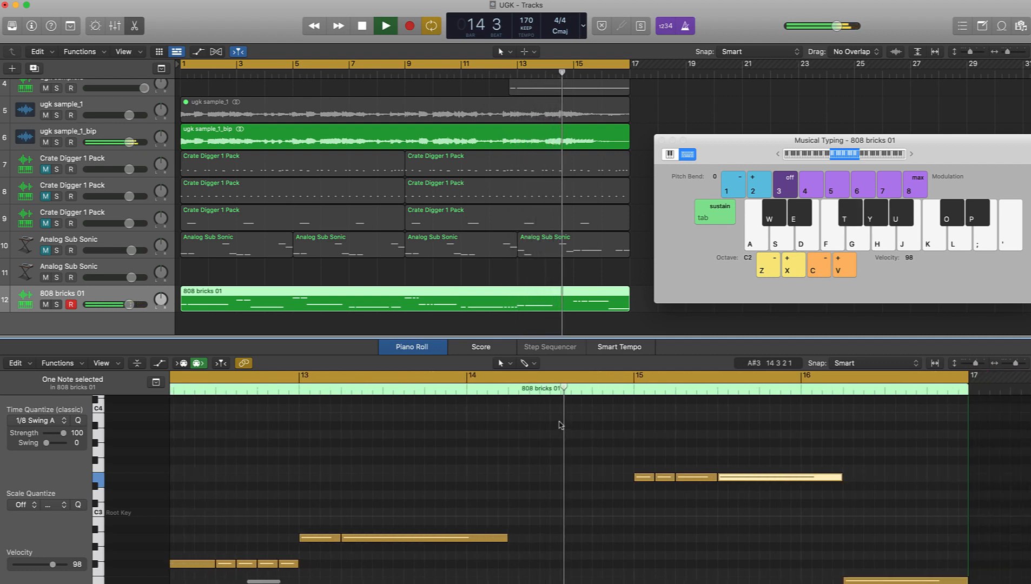
key("space")
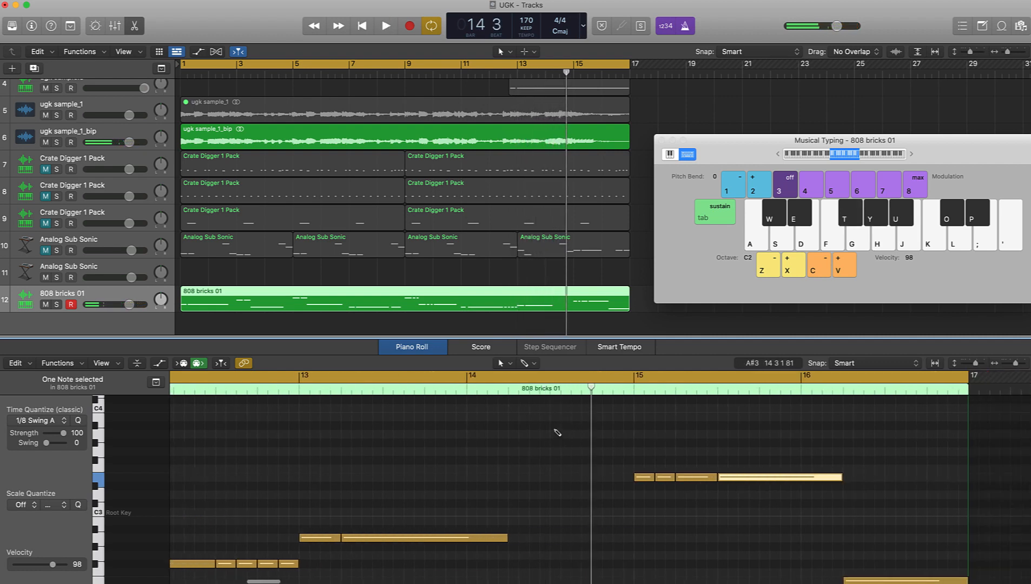
Step: Add a B3 note at bar 14 beat 3 and shorten it to end at bar 15
left_click(555, 417)
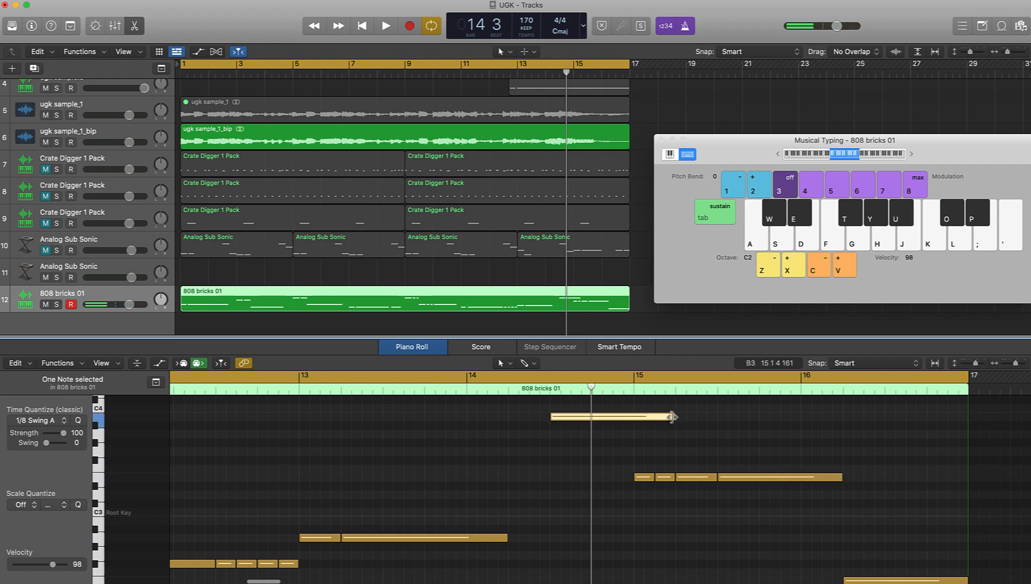
left_click_drag(672, 417, 620, 422)
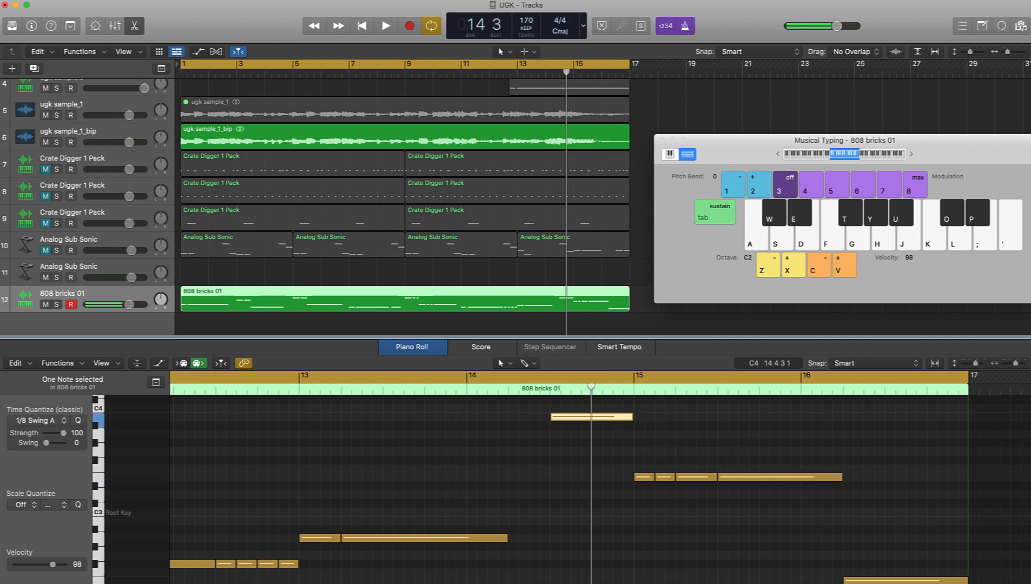
Step: Play back the bass line, then unmute the three Crate Digger 1 Pack tracks and the upper Analog Sub Sonic track
key("space")
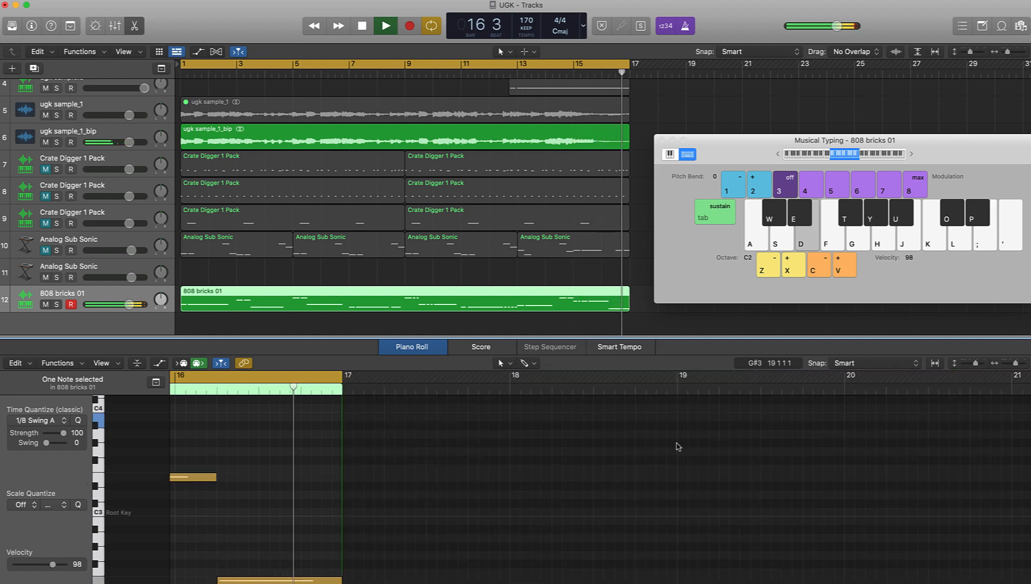
key("space")
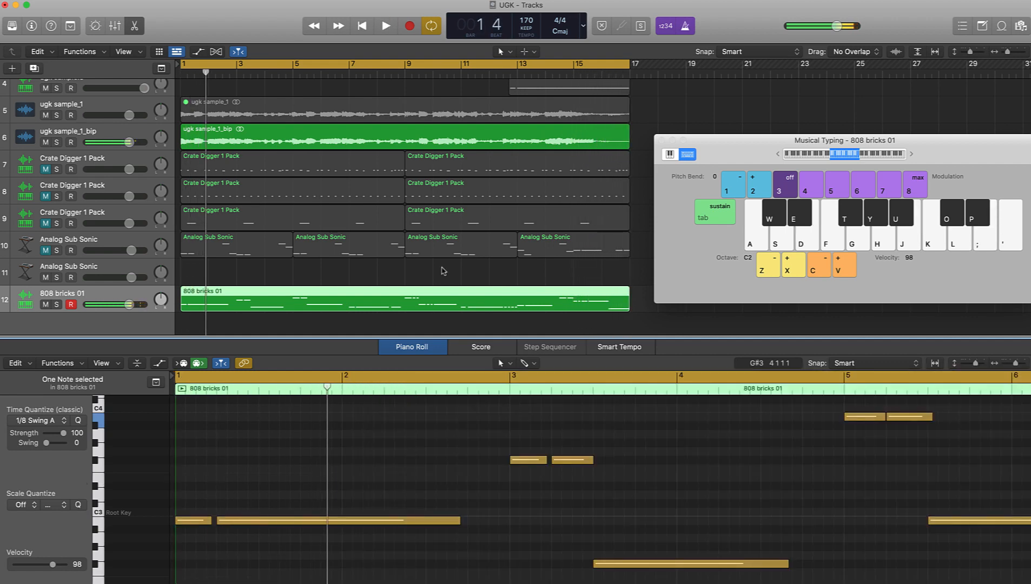
left_click_drag(46, 170, 46, 250)
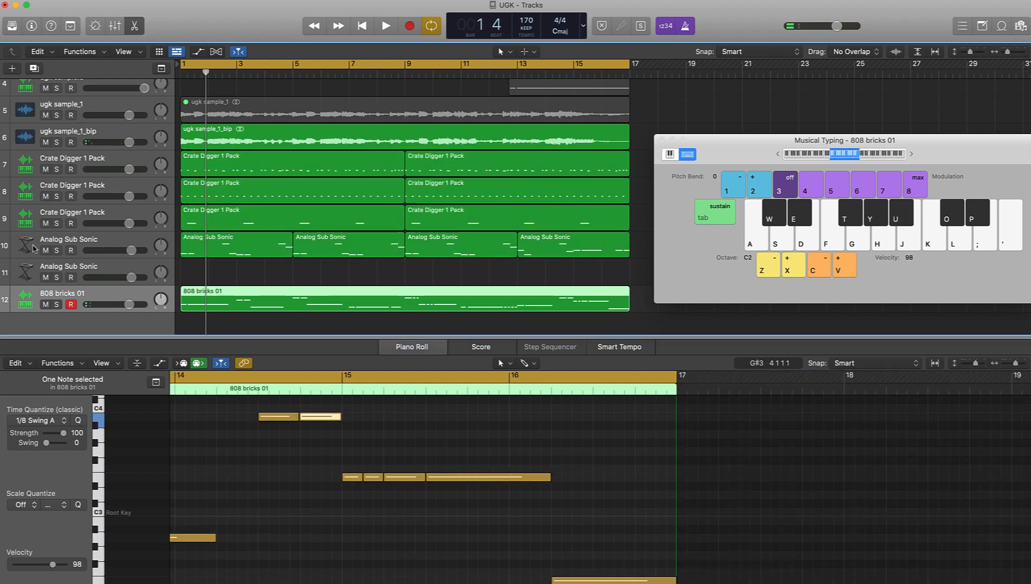
Step: Delete both Analog Sub Sonic tracks together with their regions
left_click(34, 249)
left_click(45, 250)
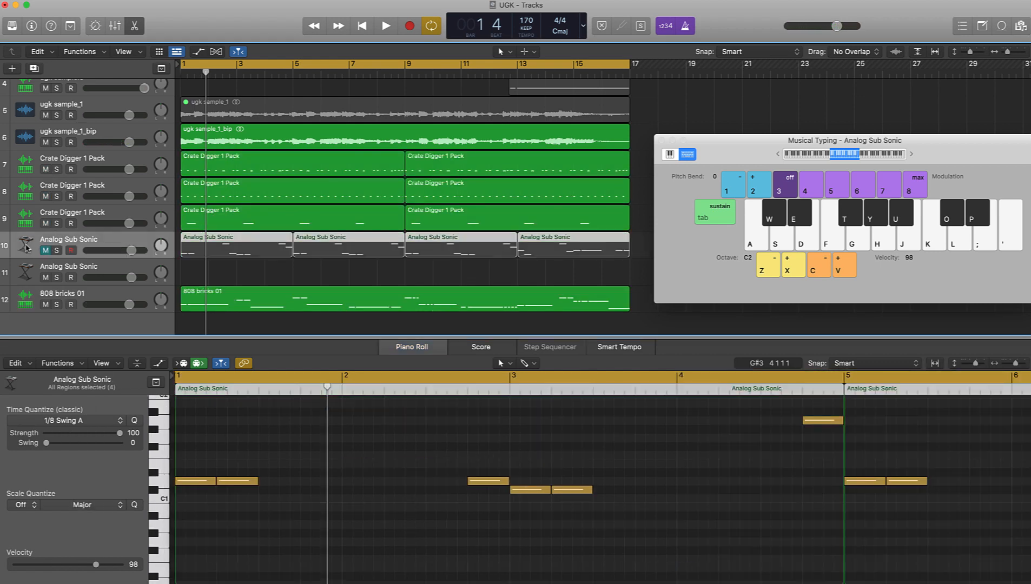
key("Delete")
key("super+BackSpace")
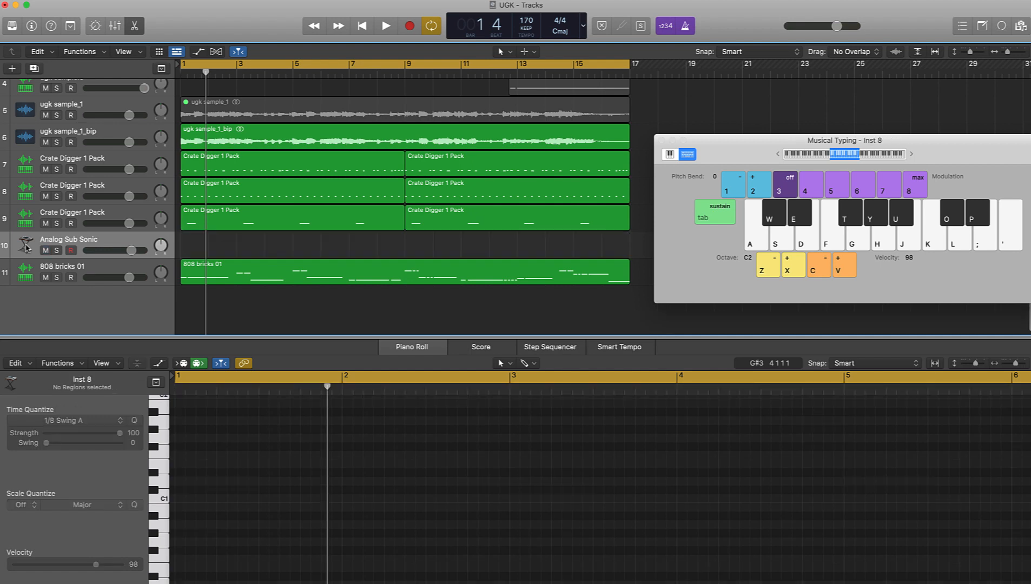
key("super+BackSpace")
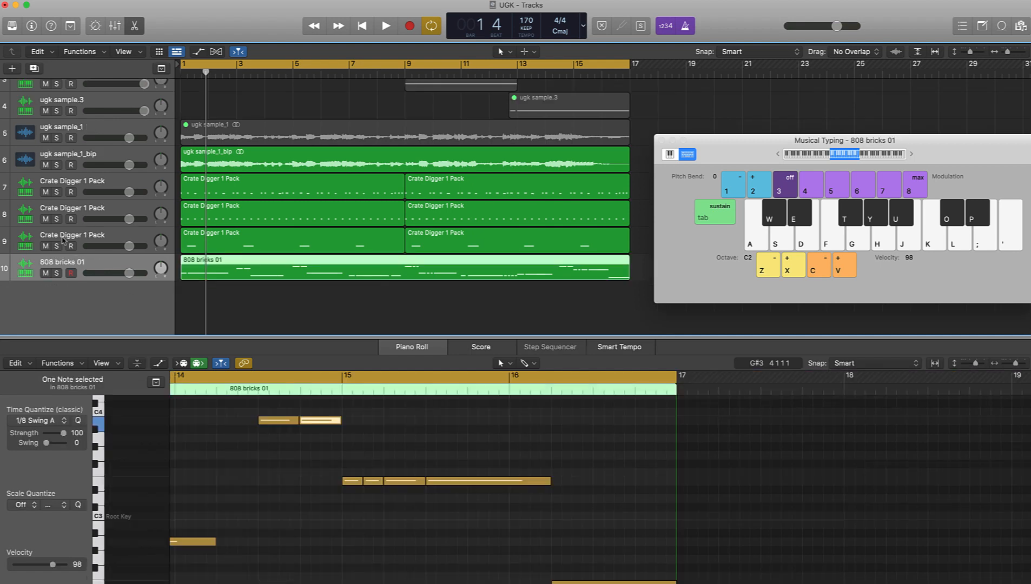
Step: Solo the first Crate Digger 1 Pack track, play it briefly from bar 1 and unsolo it
left_click(57, 192)
key("space")
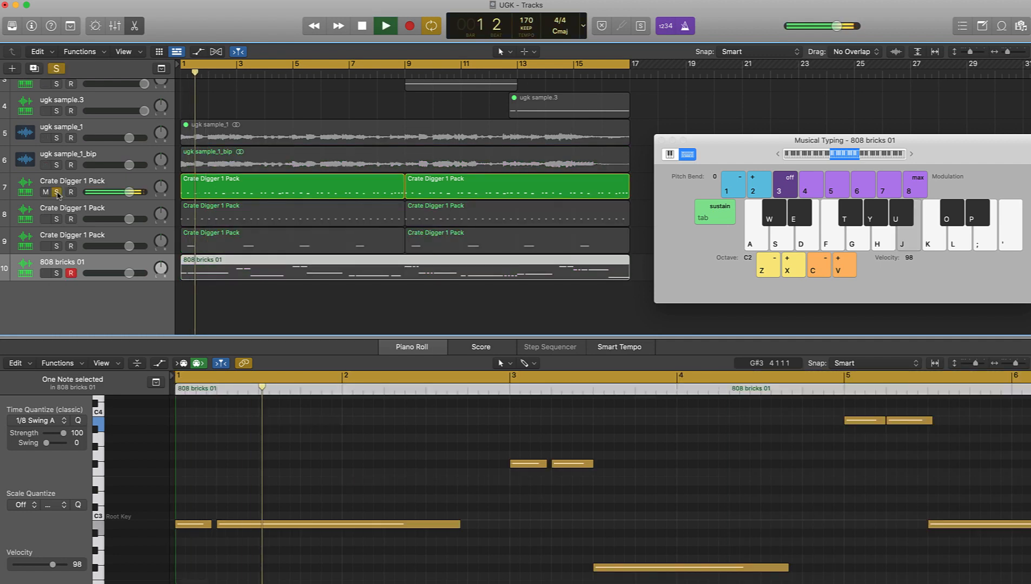
left_click(57, 192)
Step: Duplicate the first Crate Digger 1 Pack track and copy its two regions onto the new track
left_click(87, 188)
key("super+d")
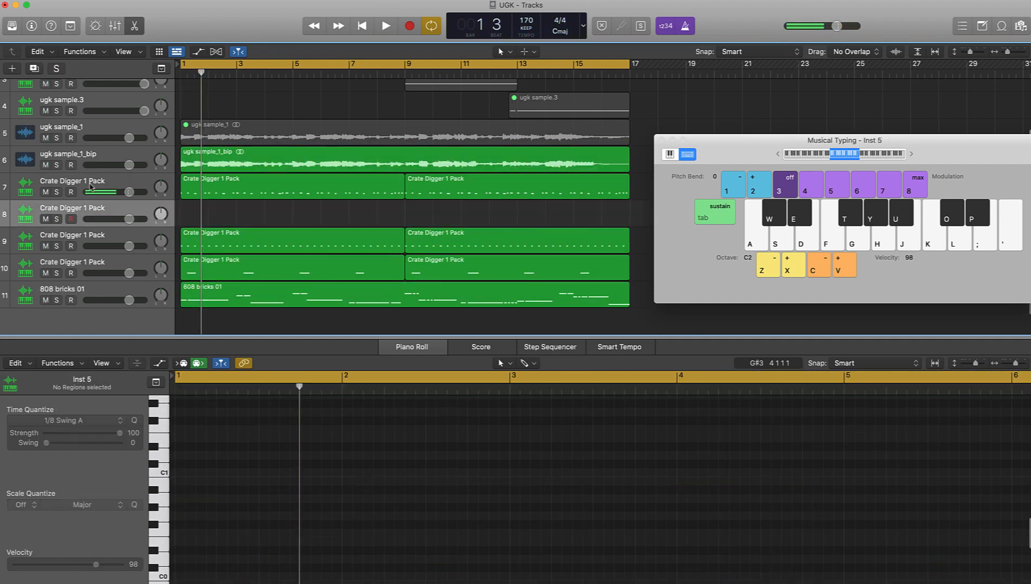
left_click(131, 188)
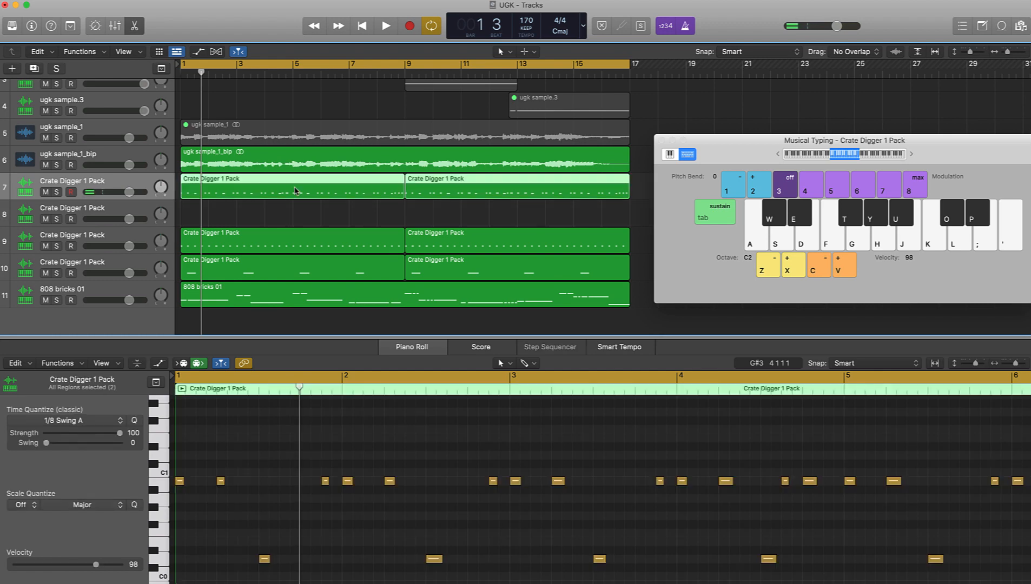
left_click_drag(288, 197, 288, 213)
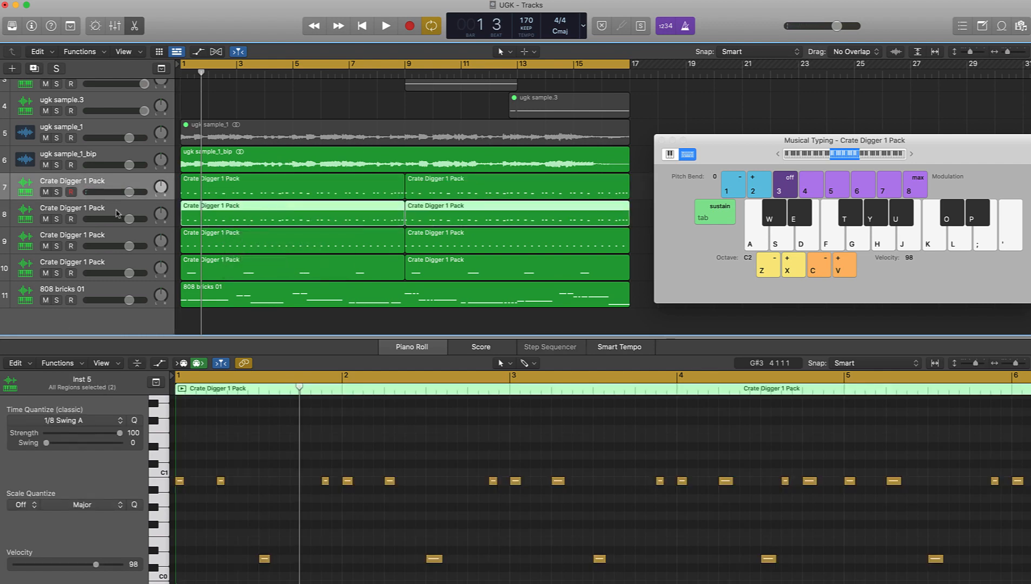
Step: Delete all kick notes just below C1 from the duplicated track's regions and rename the track as Snare
left_click(117, 212)
left_click(158, 485)
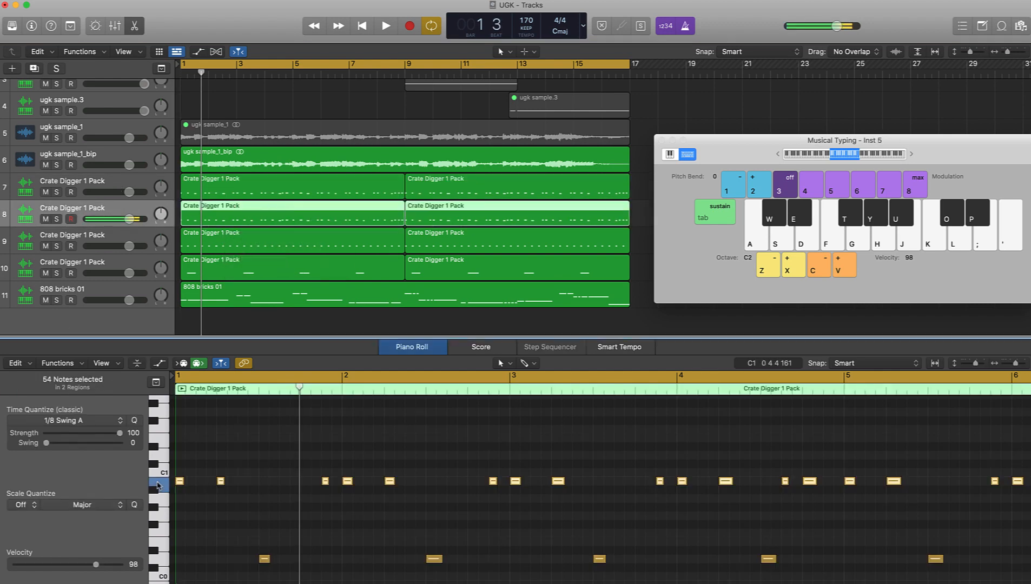
key("Delete")
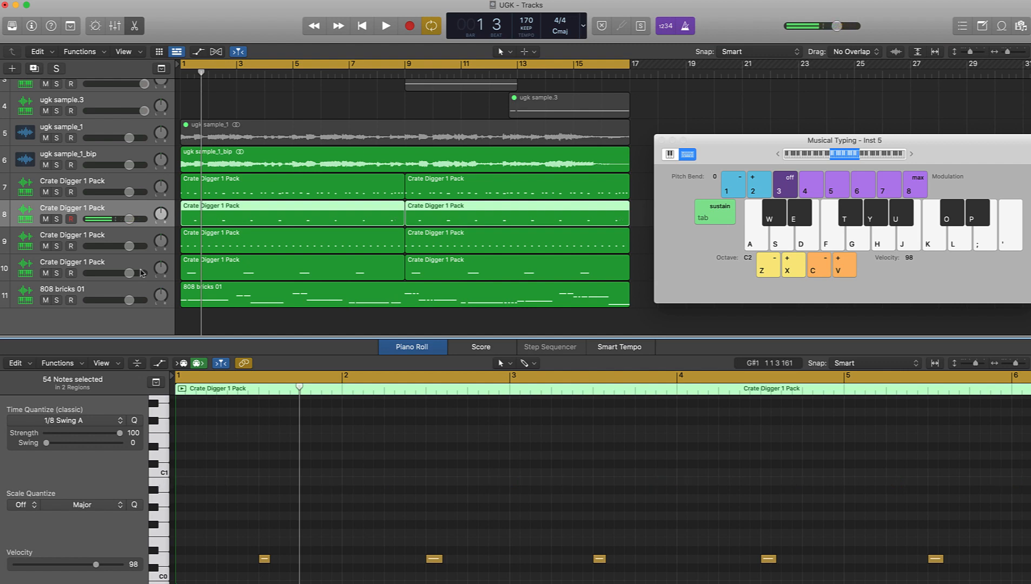
double_click(91, 211)
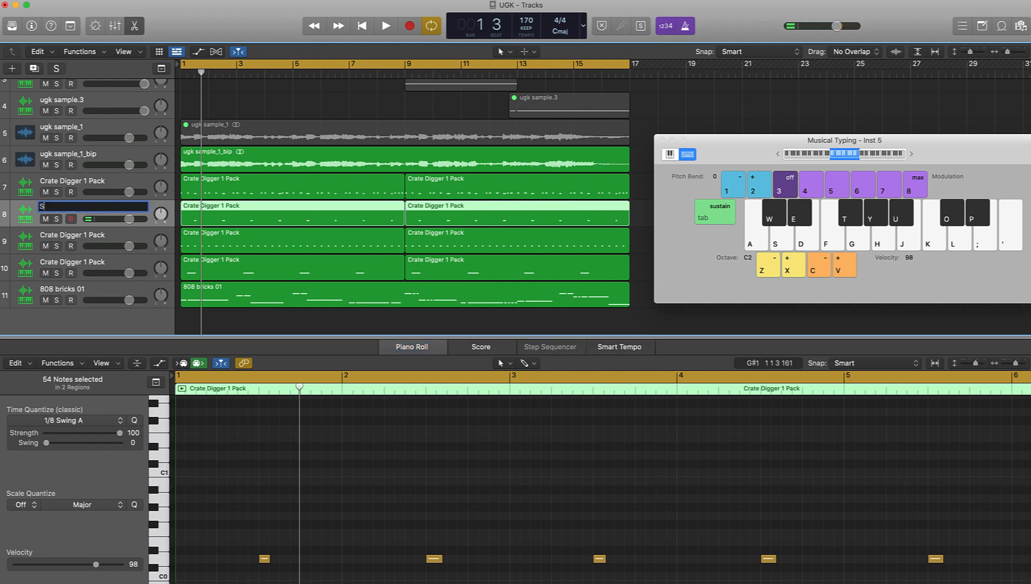
key("Return")
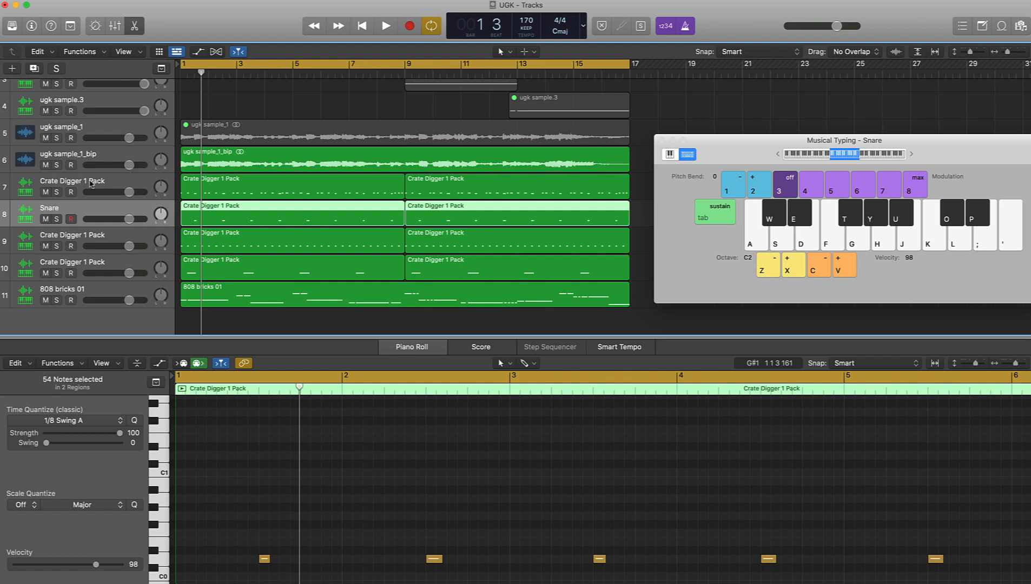
Step: Delete all D0 snare notes from the original drum track's regions and rename the track as Kick
left_click(92, 184)
left_click(156, 561)
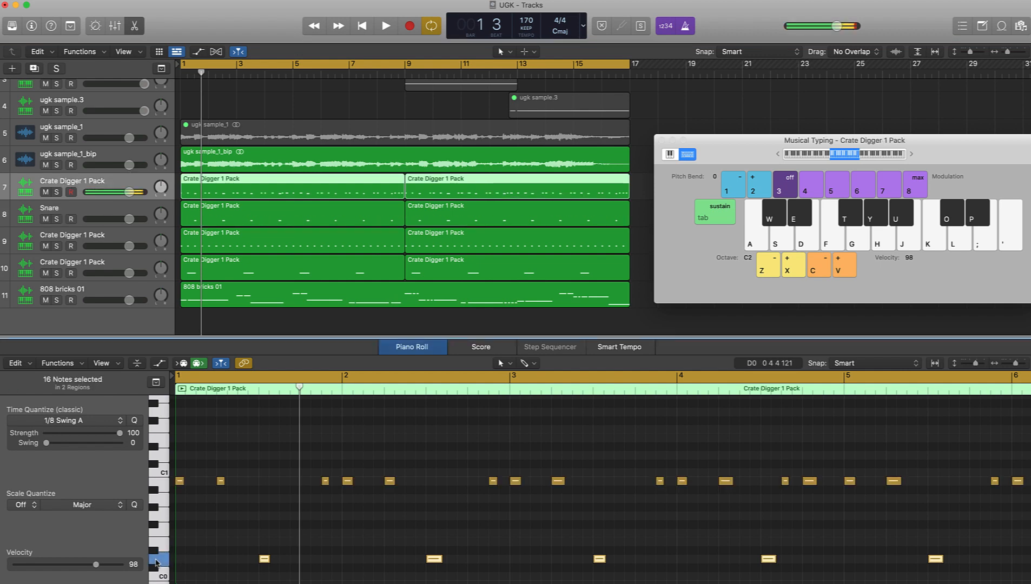
key("Delete")
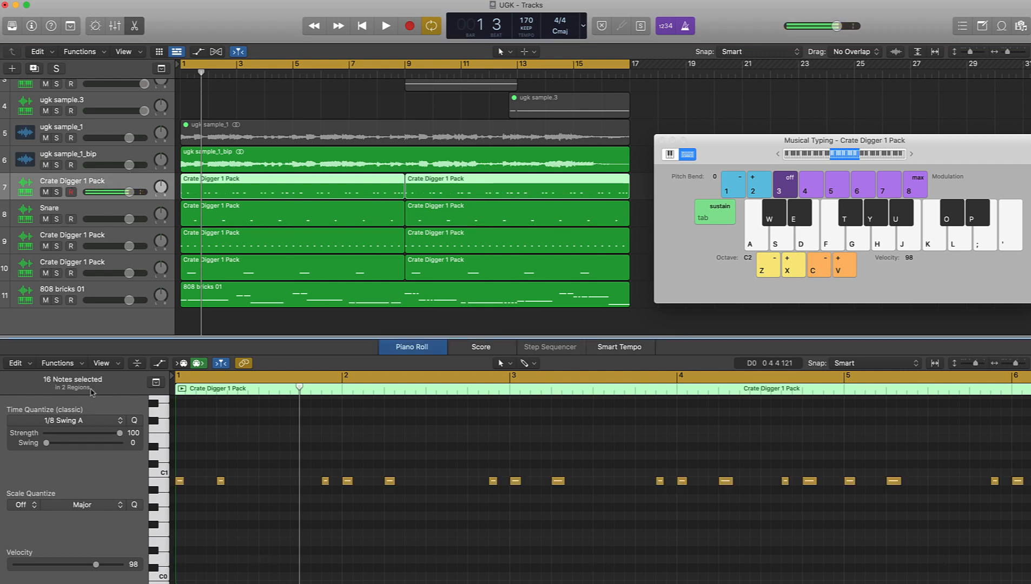
double_click(71, 181)
type("Kick")
key("Return")
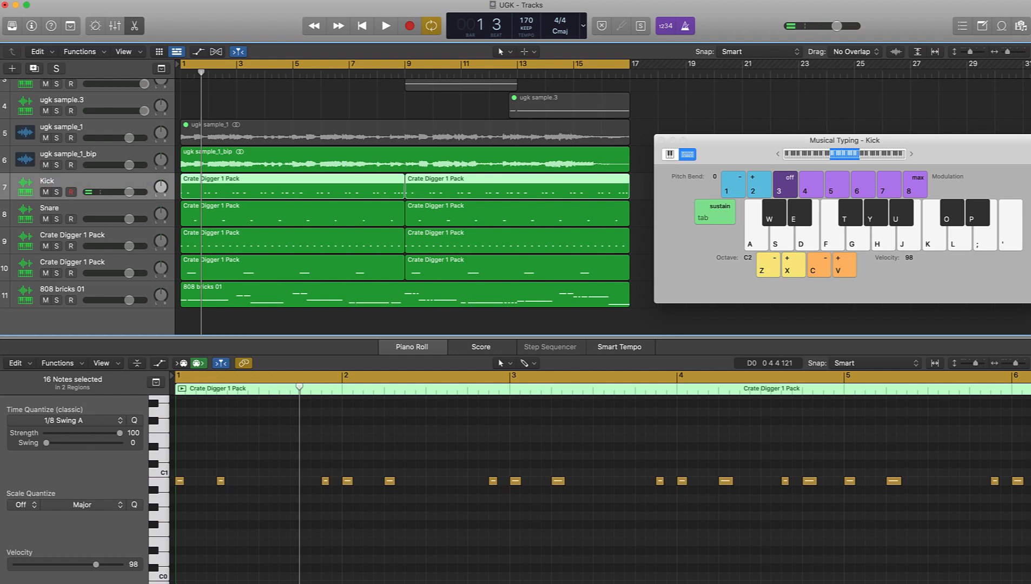
Step: Check the Crate Digger 1 Pack track below Snare and rename it as Hat
left_click(56, 248)
double_click(56, 242)
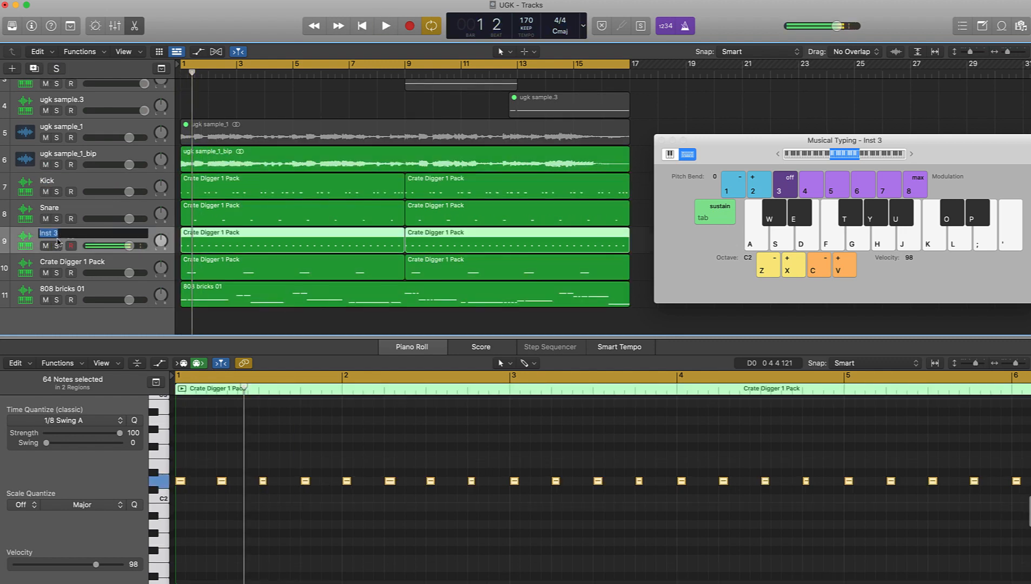
type("H")
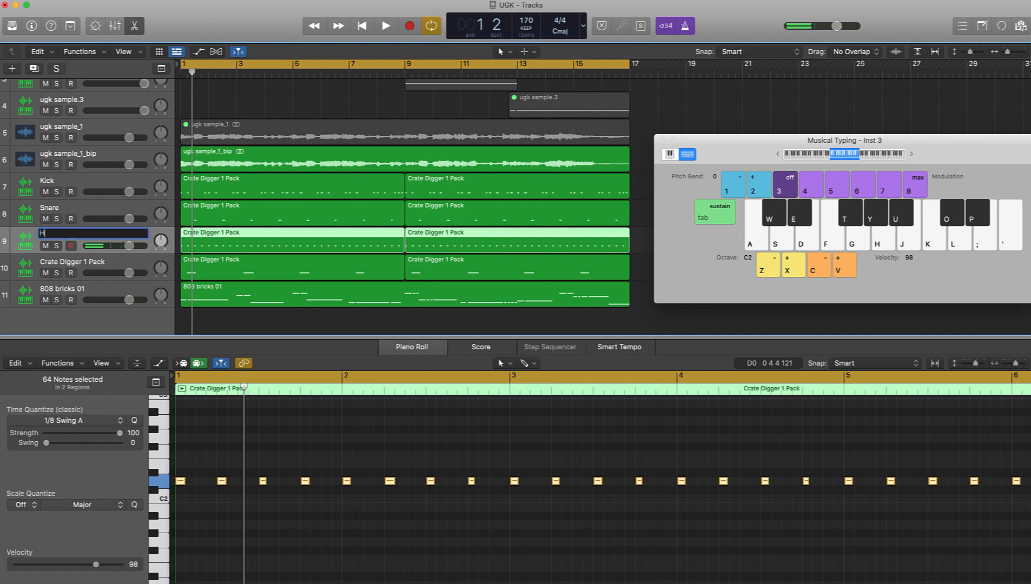
type("at")
key("Return")
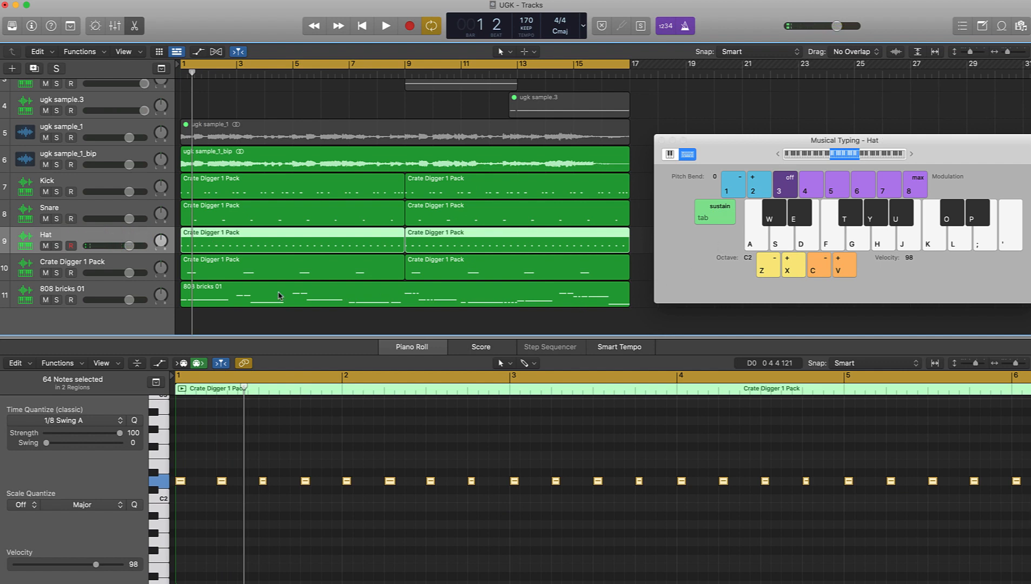
Step: Rename the remaining Crate Digger 1 Pack track as Open and the 808 bricks 01 track as 808
double_click(94, 264)
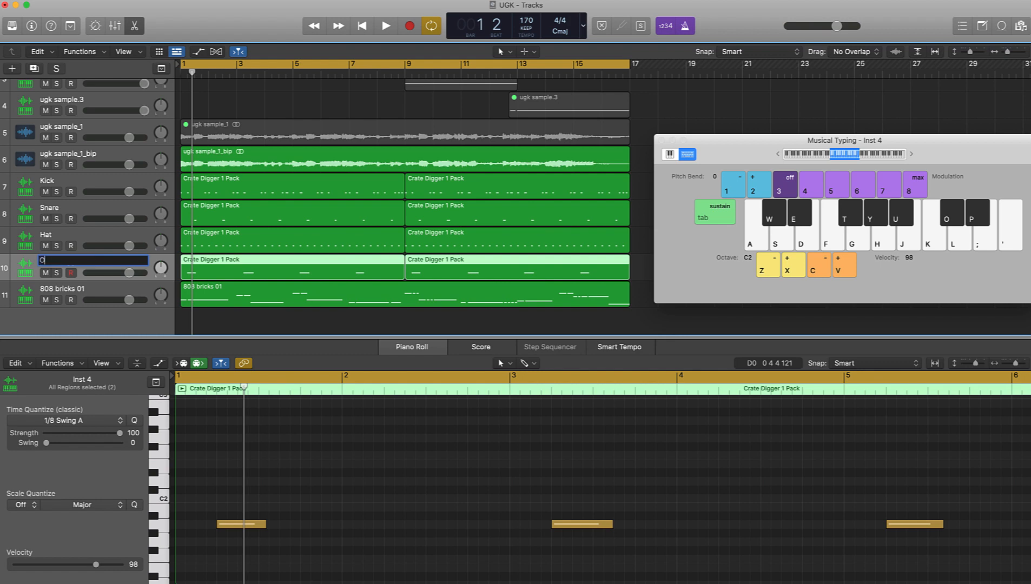
type("Open")
key("Return")
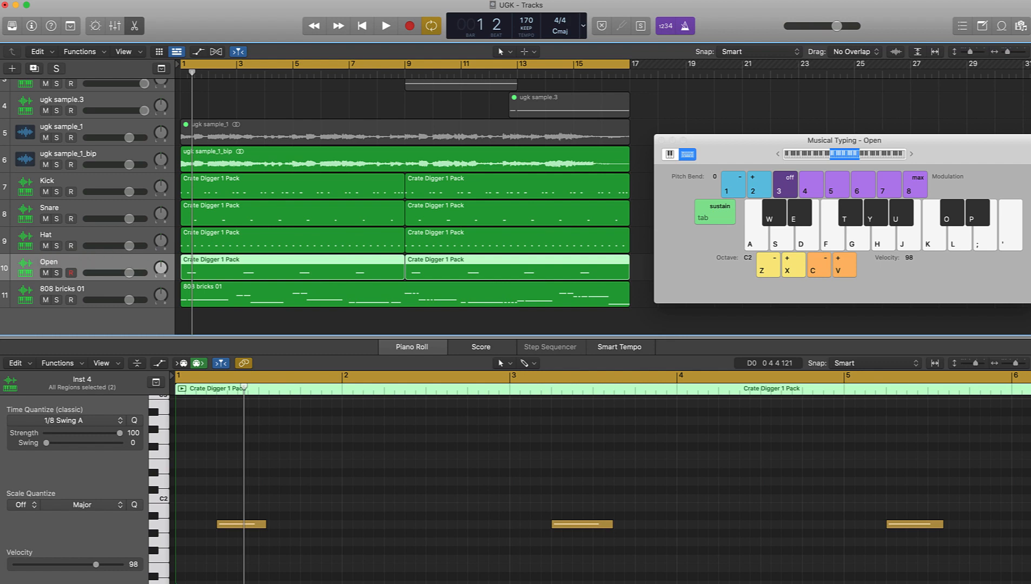
double_click(68, 289)
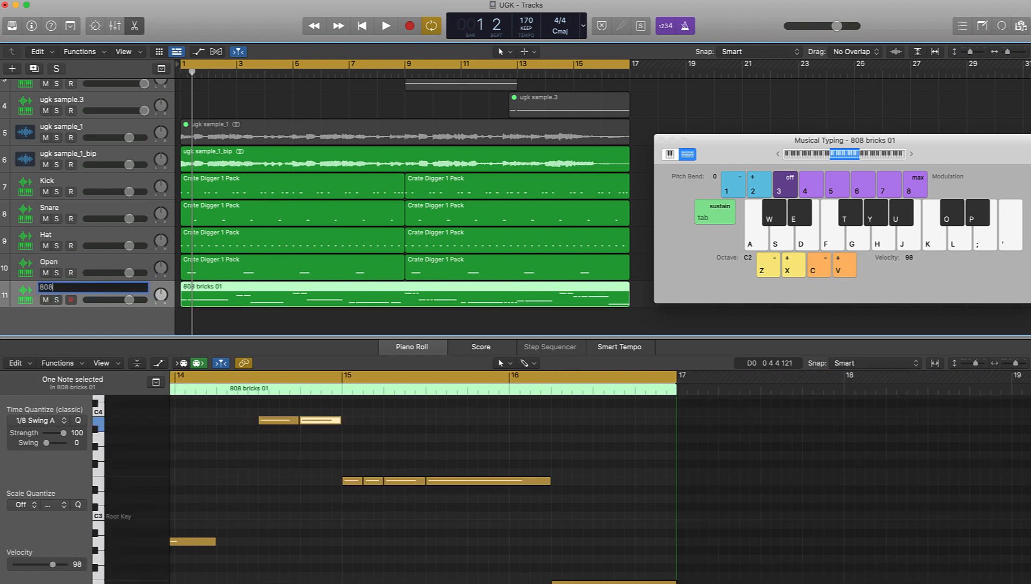
key("Return")
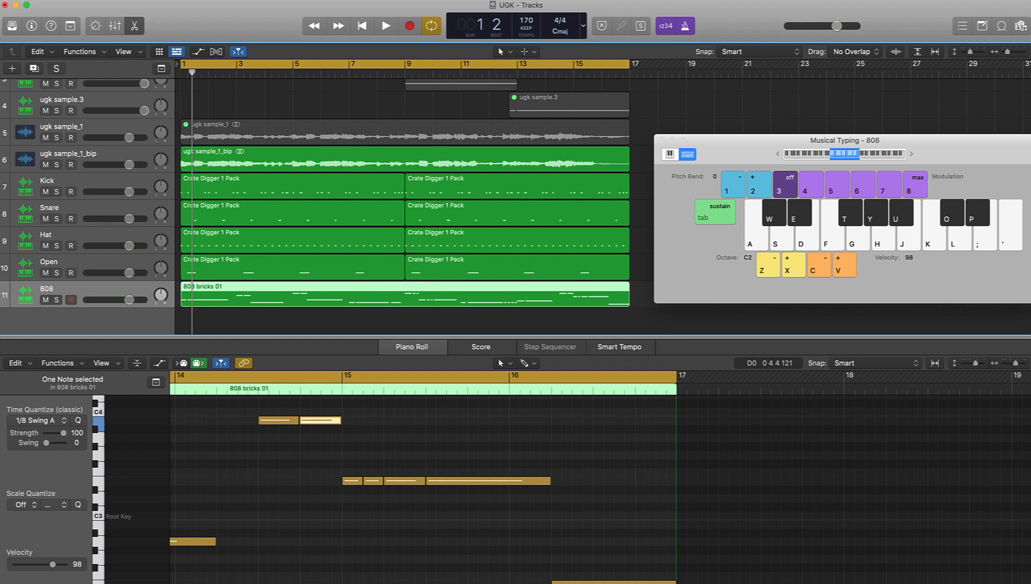
Step: Select all regions, name them after their tracks and clear the selection
key("super+a")
key("alt+shift+n")
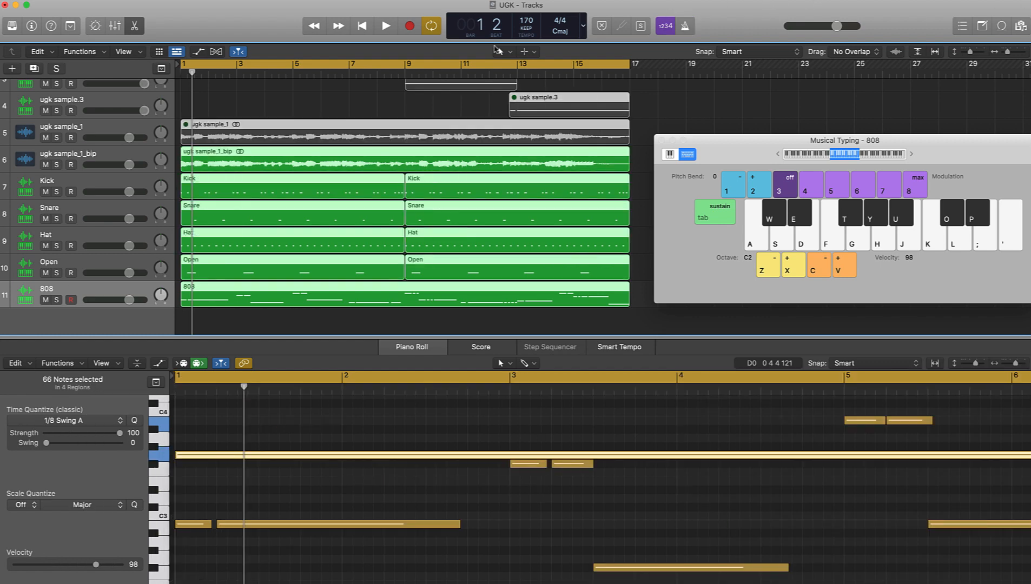
left_click(340, 91)
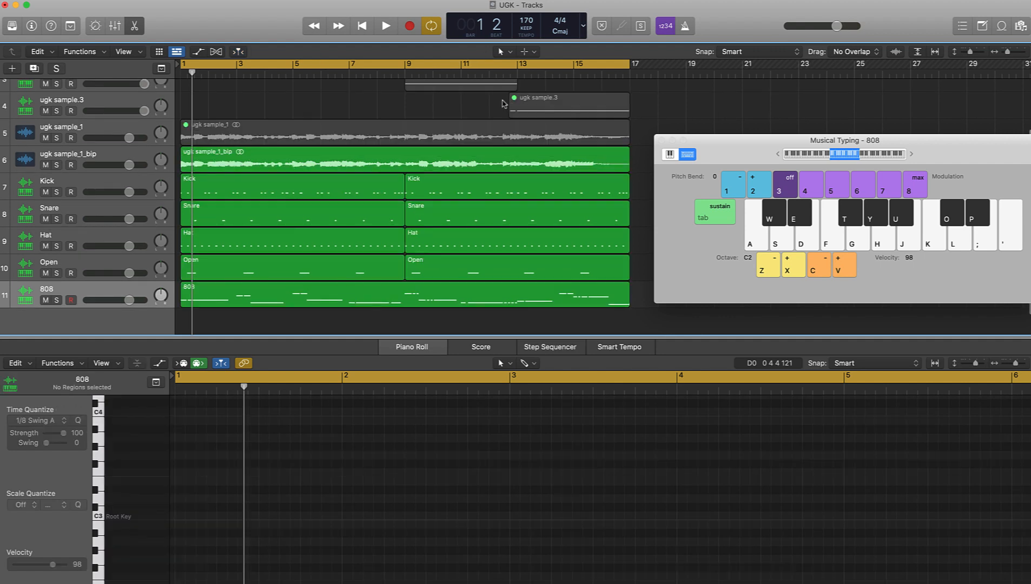
Step: Play the full arrangement from bar 1 and slightly lower the 808 track's volume
key("super+Left")
key("super+Left")
key("space")
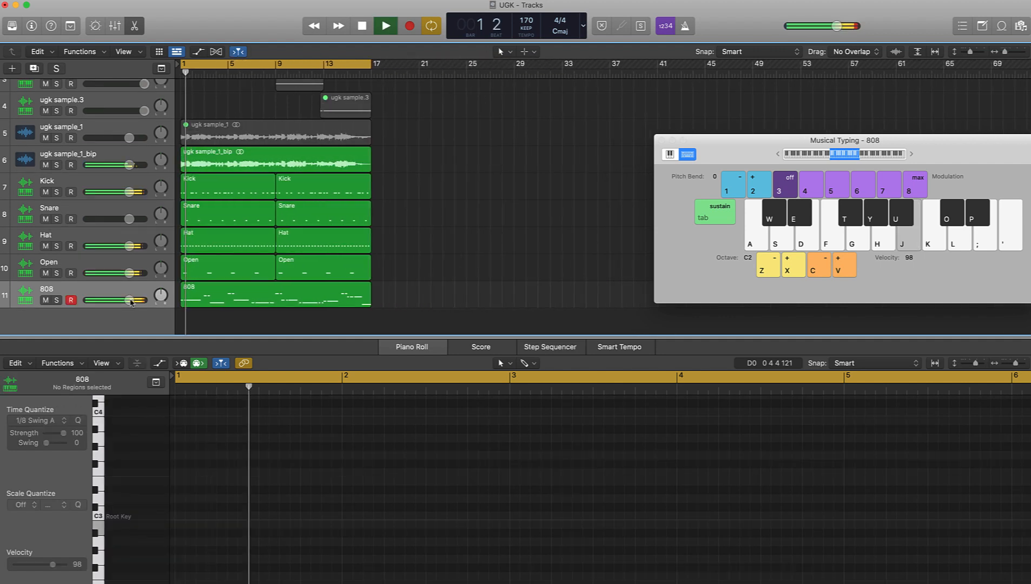
left_click_drag(130, 301, 124, 301)
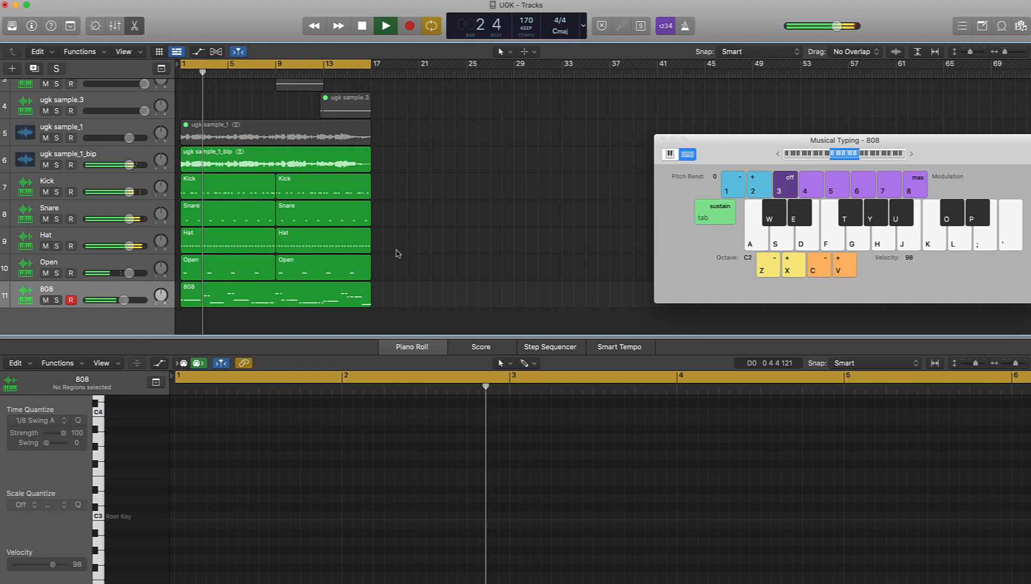
Step: Listen to the sample, drums and 808 together, following playback up to bar 15
key("t")
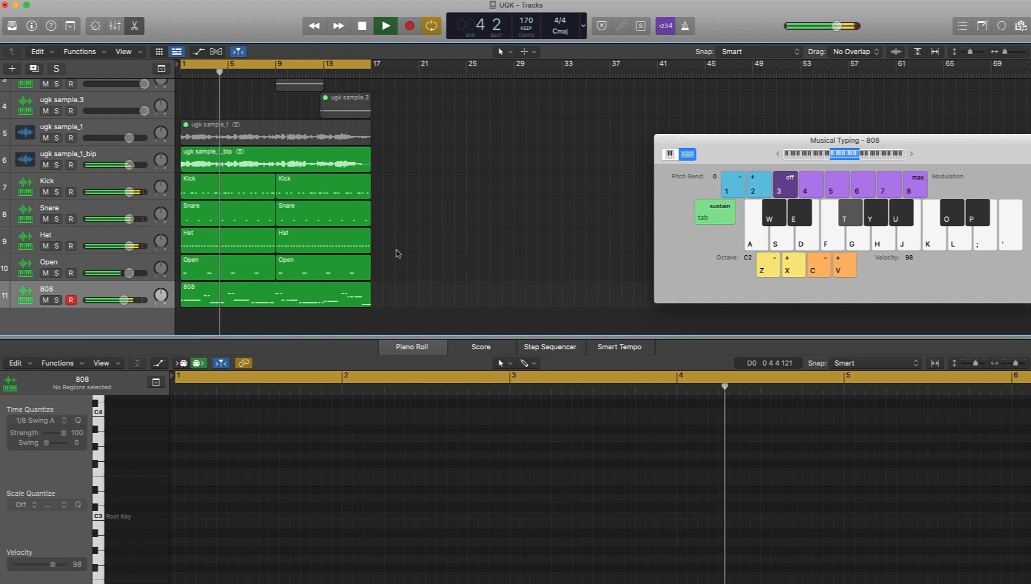
key("j")
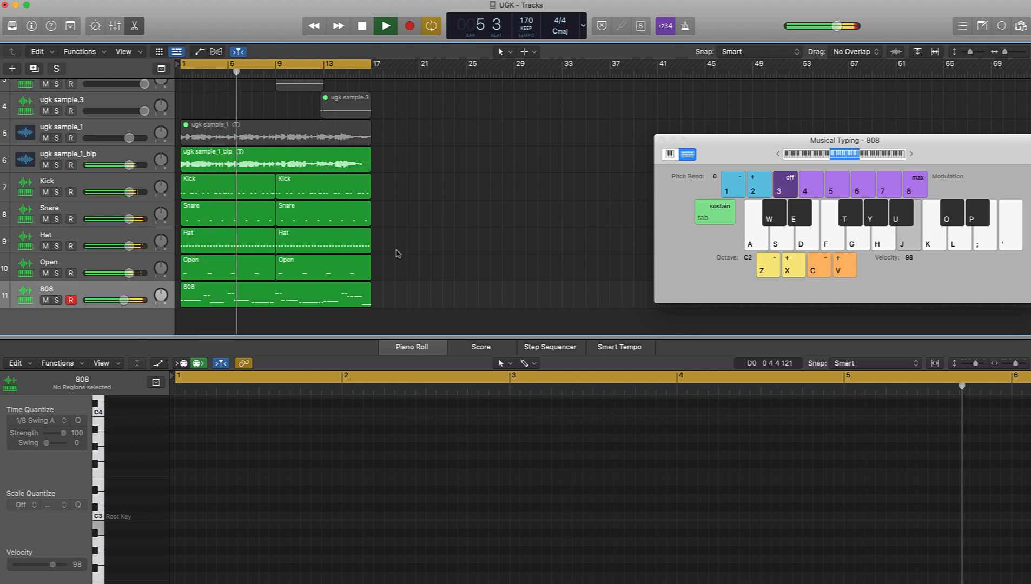
key("t")
key("t")
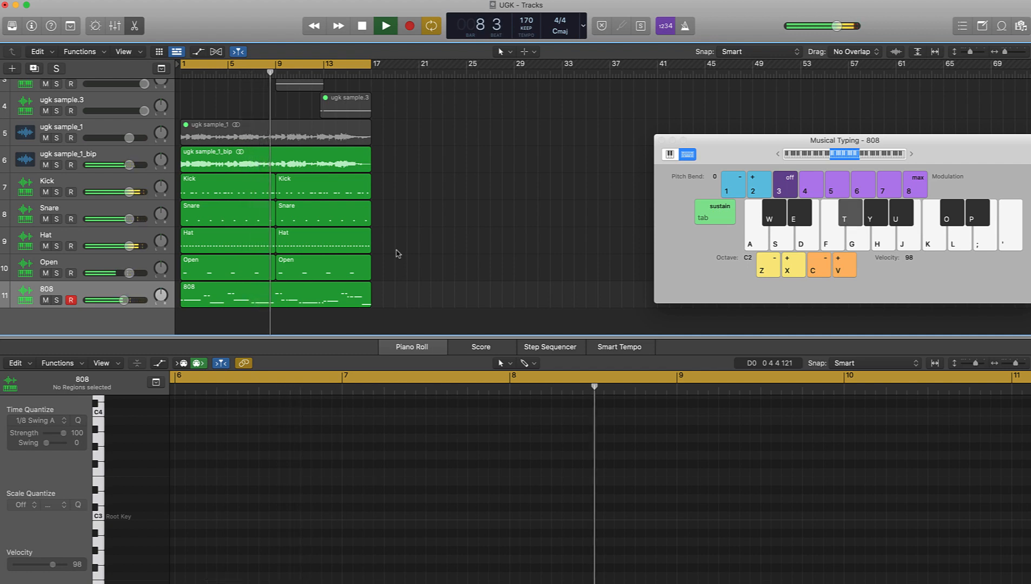
key("j")
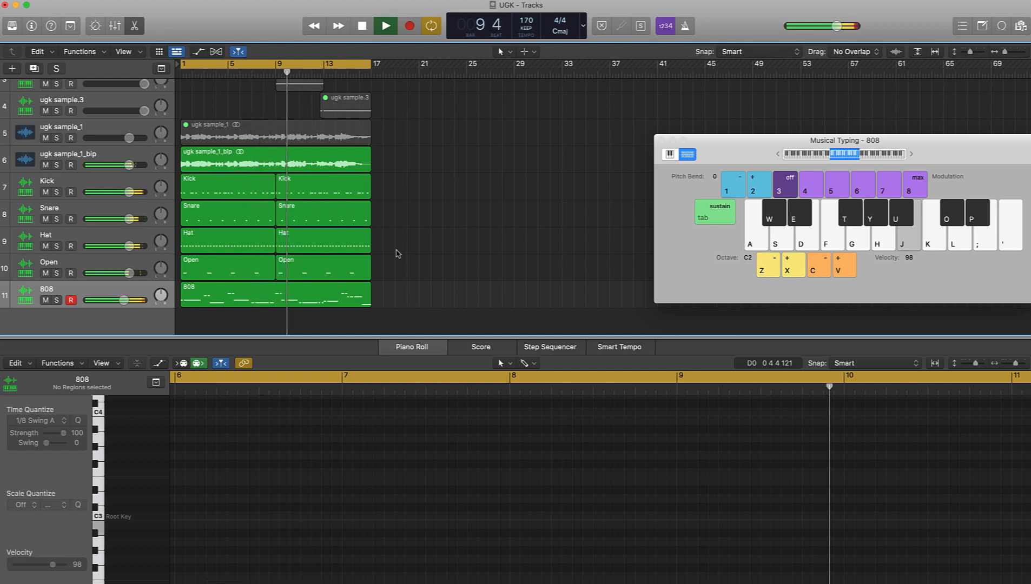
key("t")
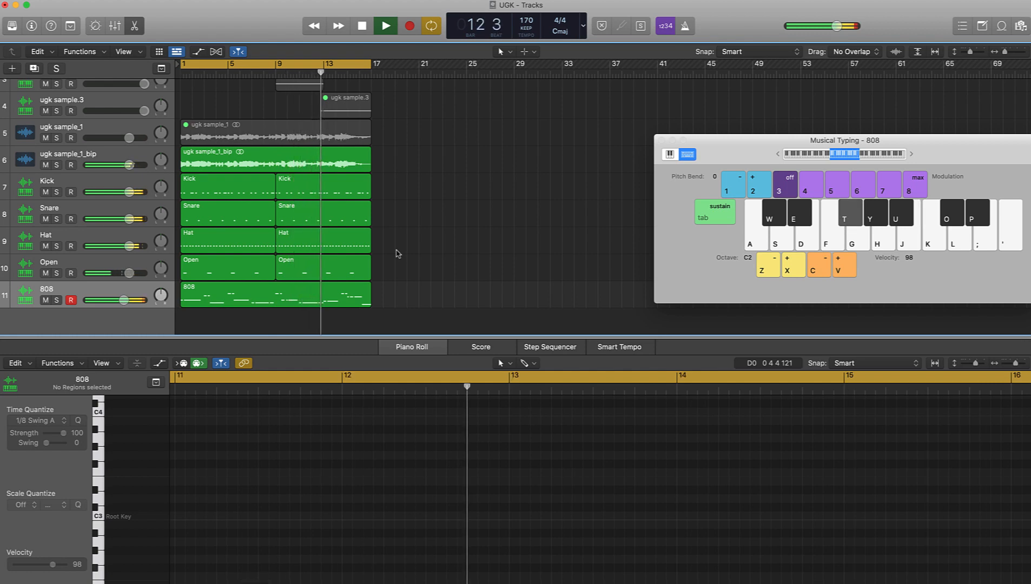
key("h")
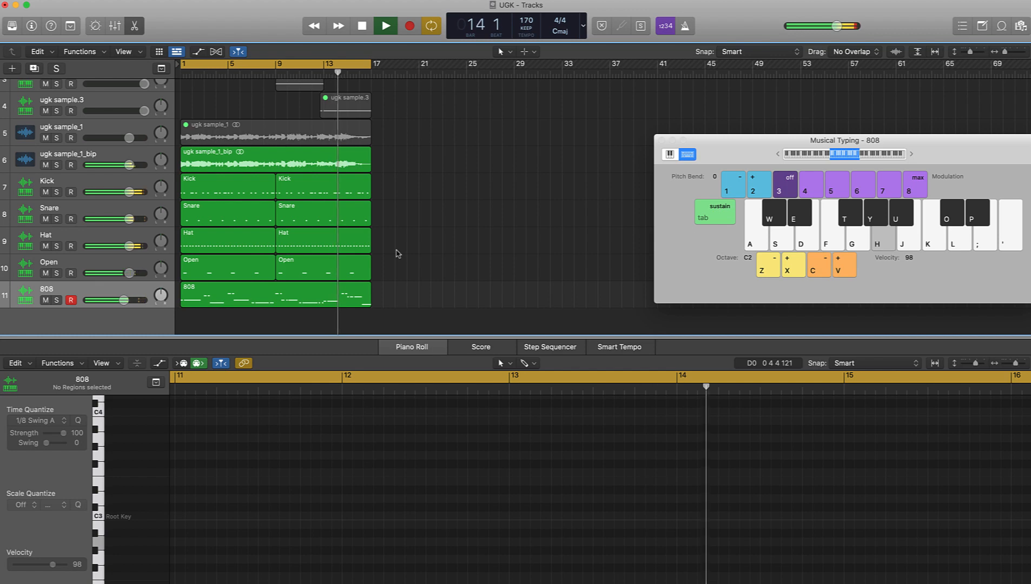
key("semicolon")
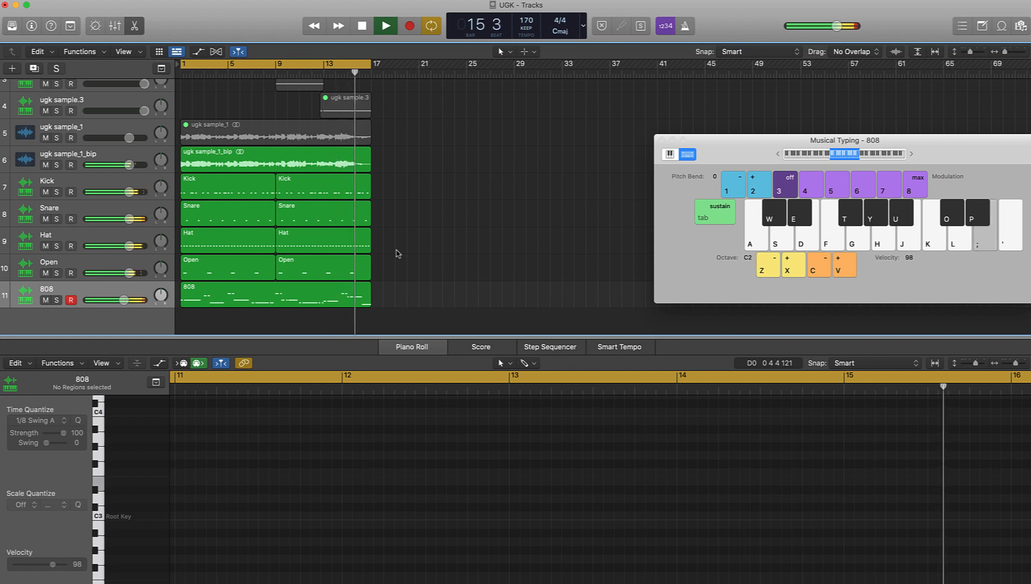
Step: Replay the end of the loop from around bar 15 and try an extra 808 note over its ending
key("d")
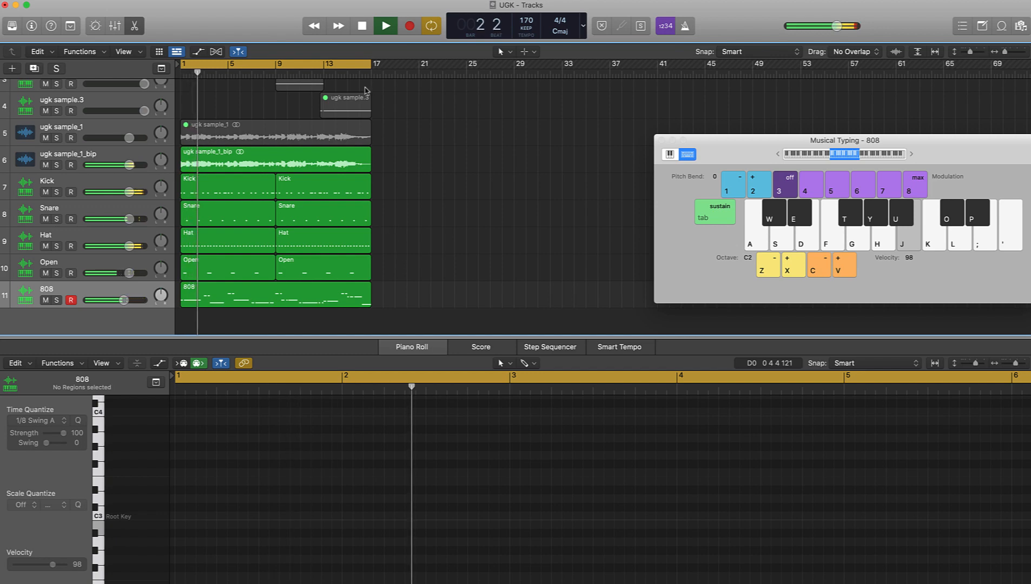
key("space")
left_click(357, 73)
key("space")
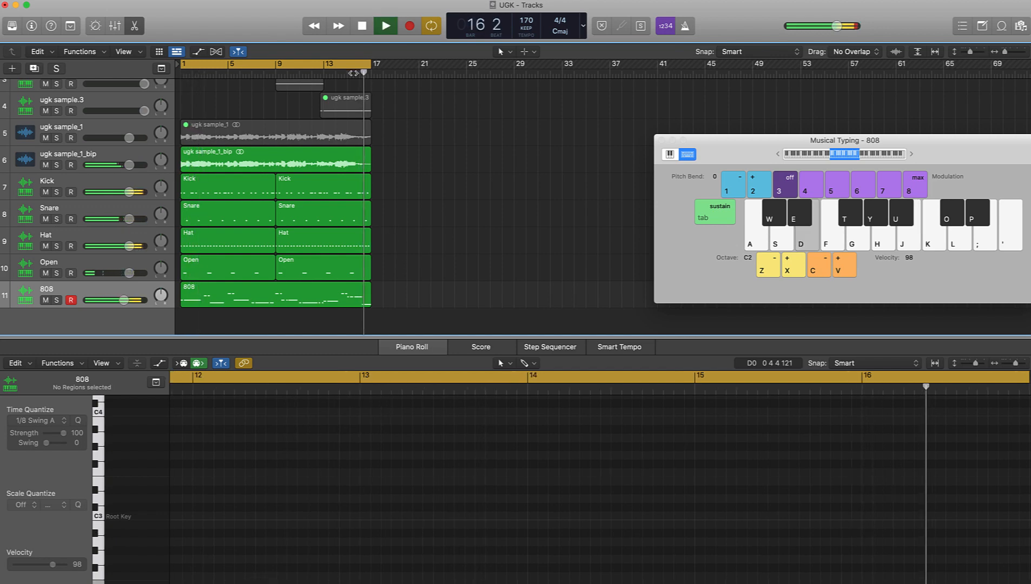
key("d")
key("space")
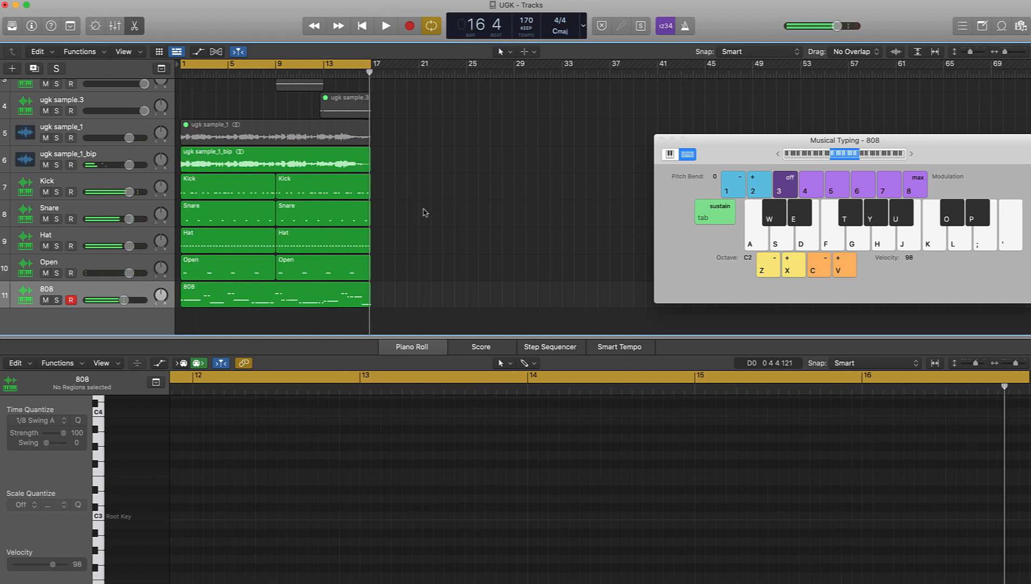
Step: Show the end of the 808 region's notes and align the playhead with the kick just after 16 3
scroll(412, 232, "up", 5)
left_click(357, 301)
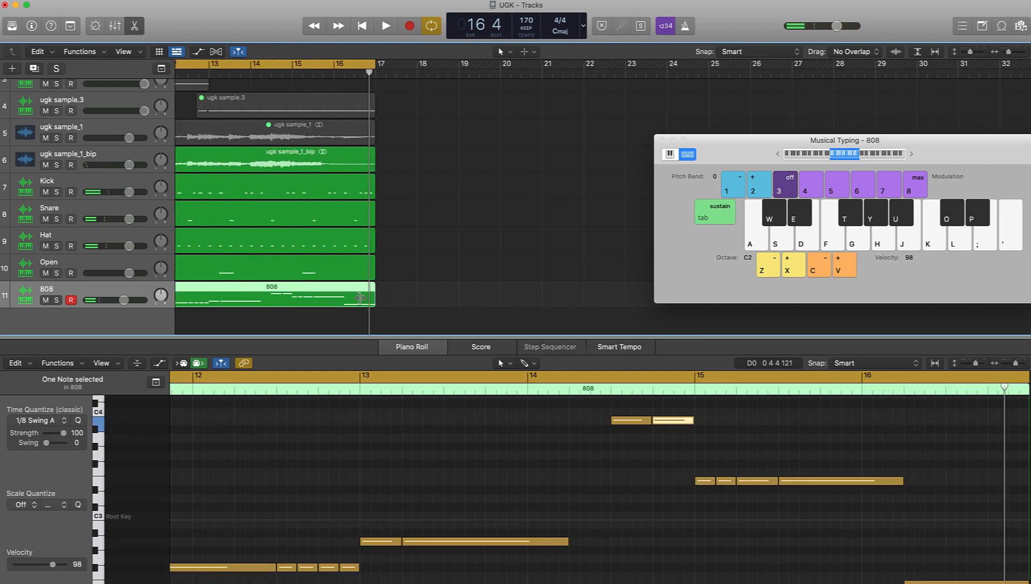
scroll(969, 489, "right", 5)
left_click(740, 440)
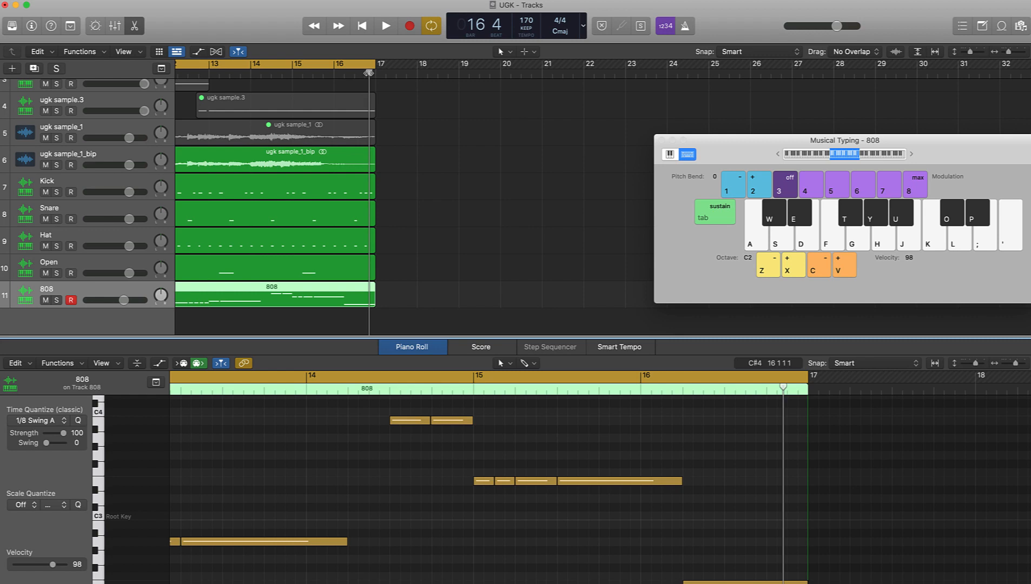
left_click_drag(368, 73, 360, 77)
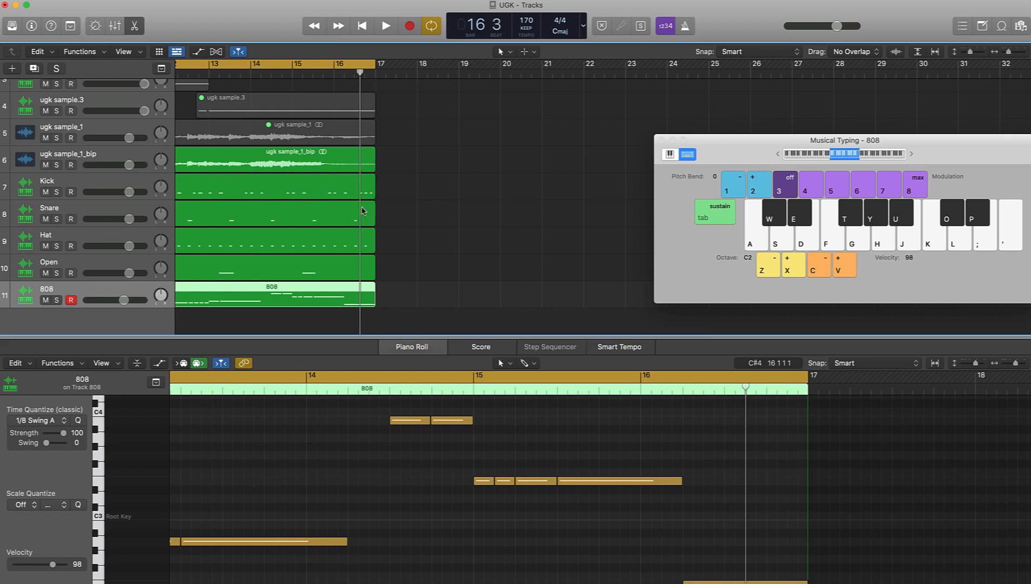
scroll(366, 199, "up", 5)
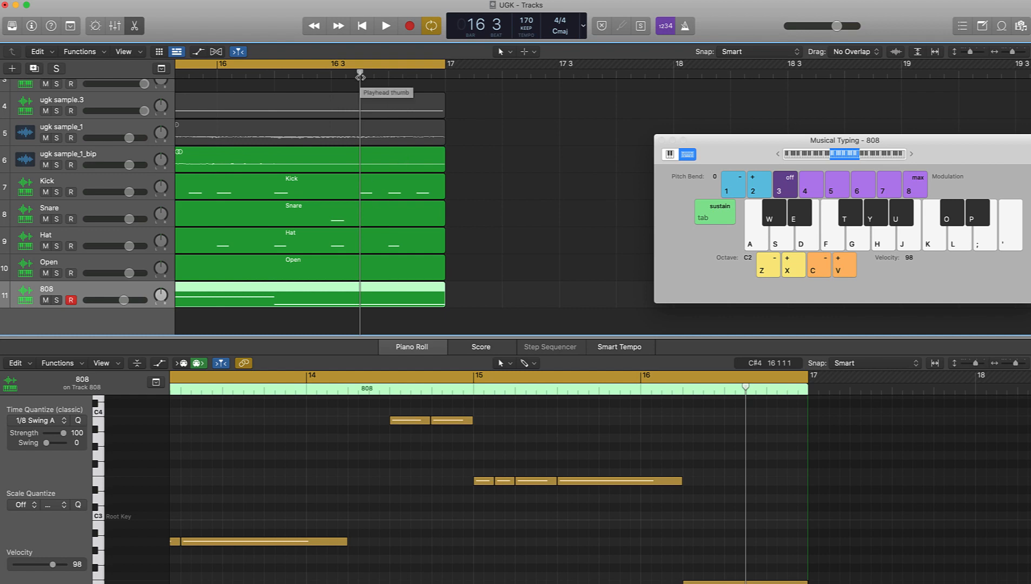
mouse_move(360, 74)
left_mouse_down()
mouse_move(417, 75)
mouse_move(357, 83)
left_mouse_up()
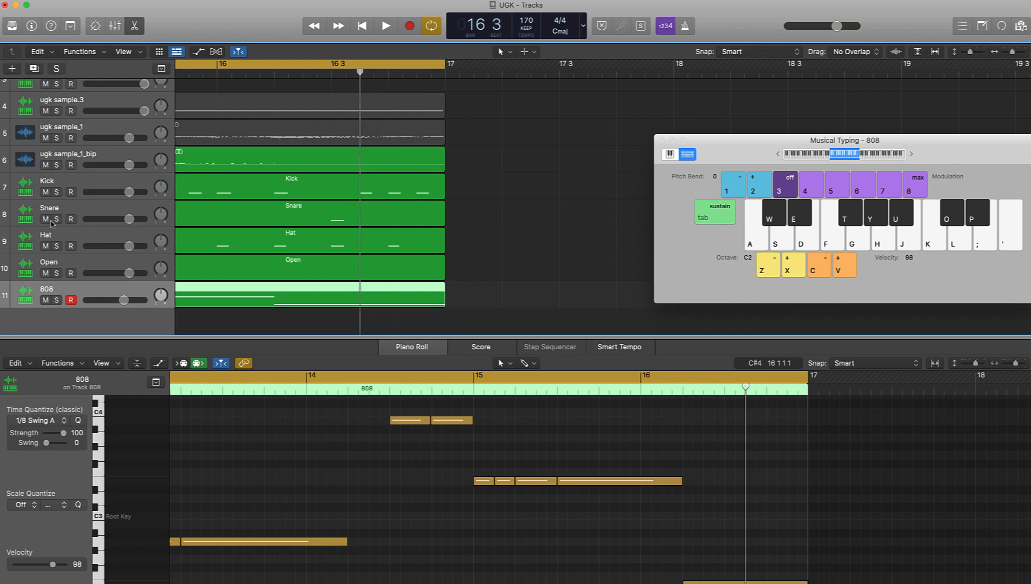
Step: Mute the Snare, Hat and Open tracks and split the last 808 note at the playhead
left_click_drag(46, 219, 46, 264)
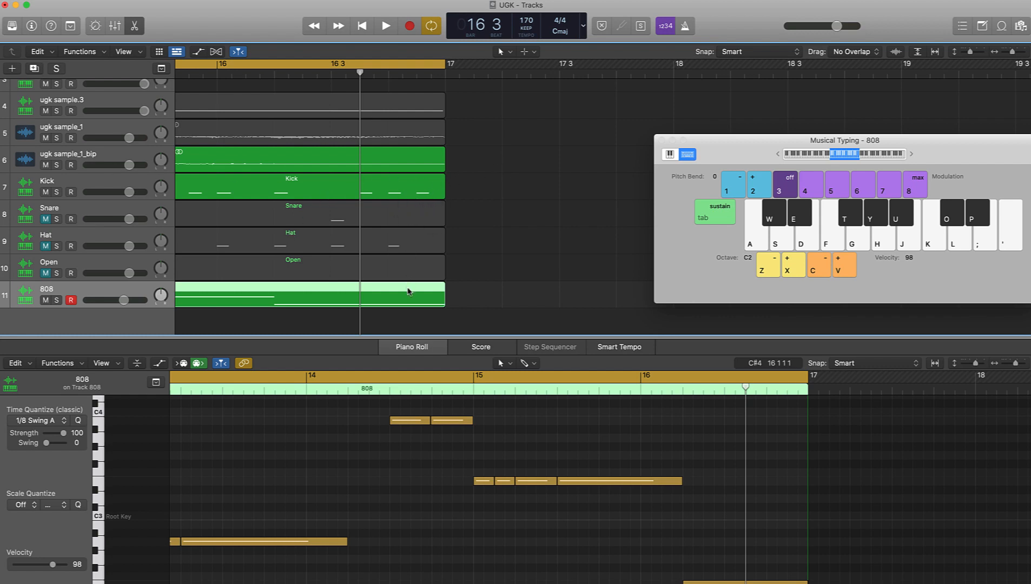
scroll(791, 541, "down", 4)
left_click(768, 525)
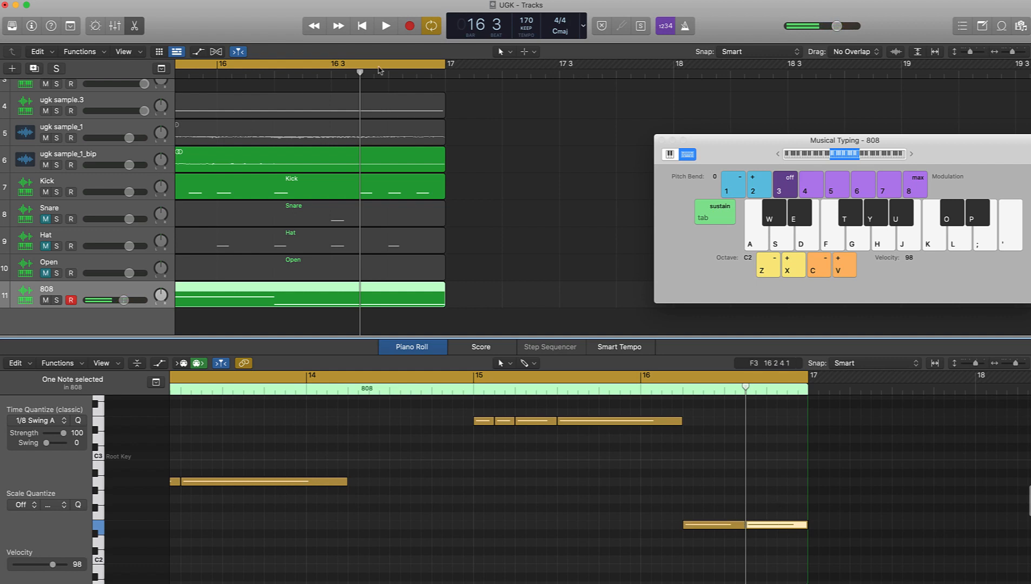
Step: Split the final 808 note again at the second-to-last kick of bar 16
left_click_drag(359, 72, 388, 73)
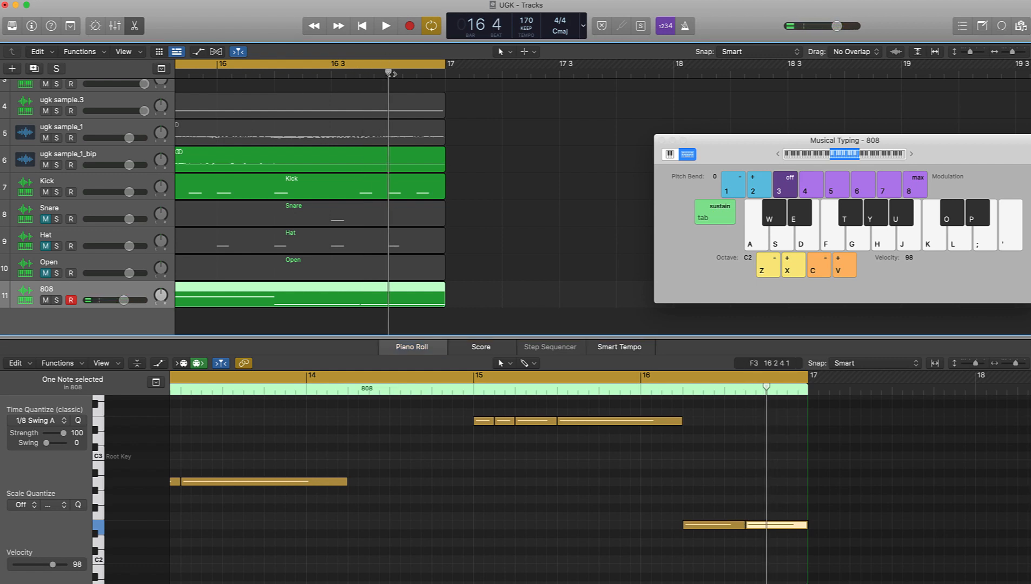
key("super+t")
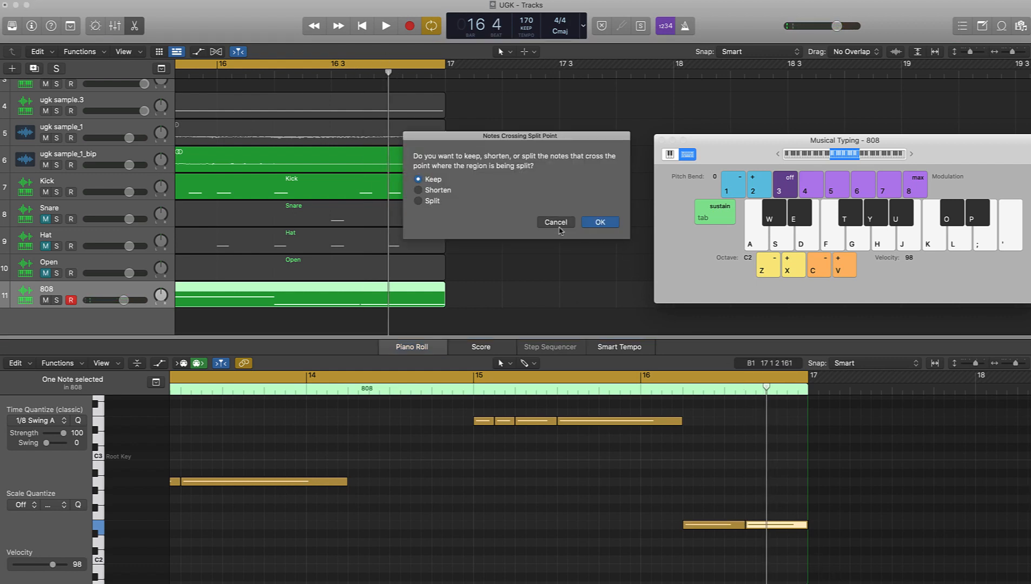
left_click(566, 222)
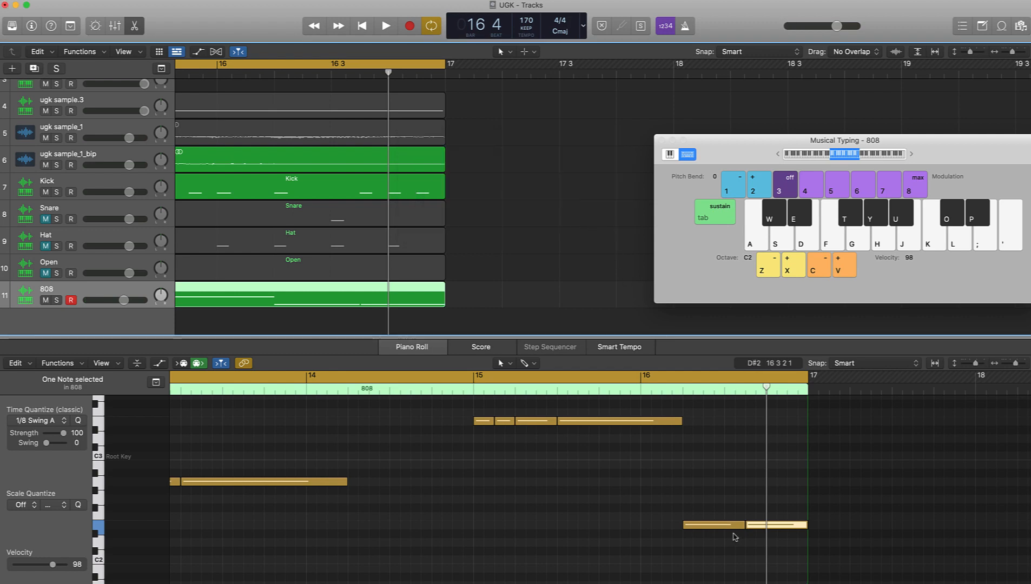
left_click_drag(779, 500, 768, 533)
key("super+t")
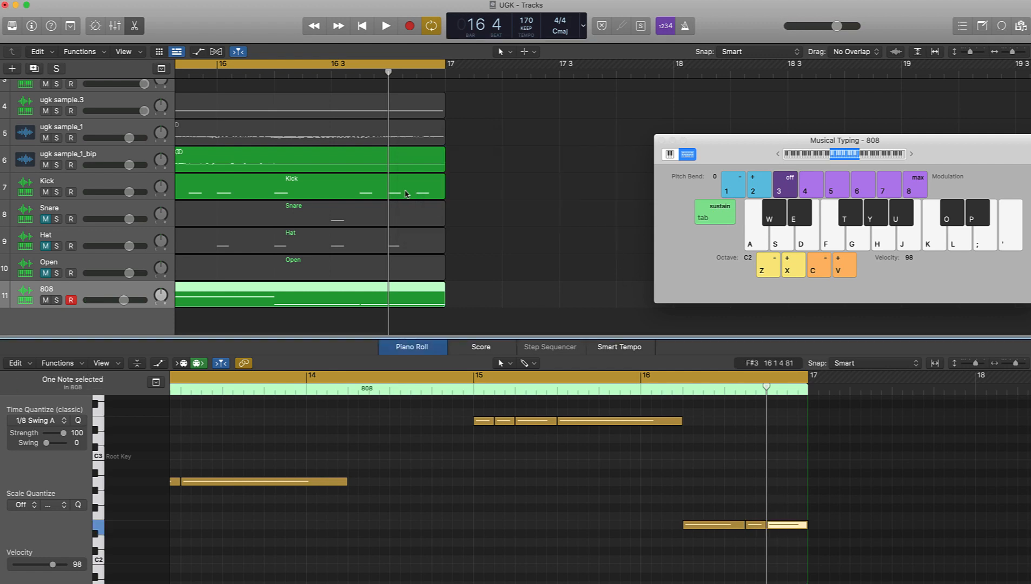
Step: Split the remaining final 808 note at the last kick of bar 16
left_click_drag(389, 74, 415, 75)
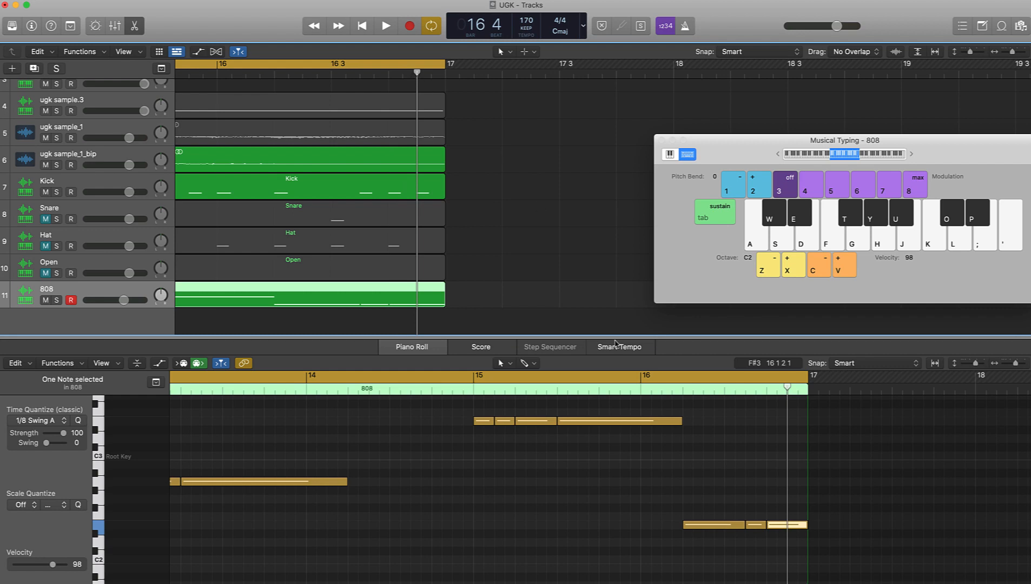
left_click(757, 489)
left_click_drag(778, 530, 779, 532)
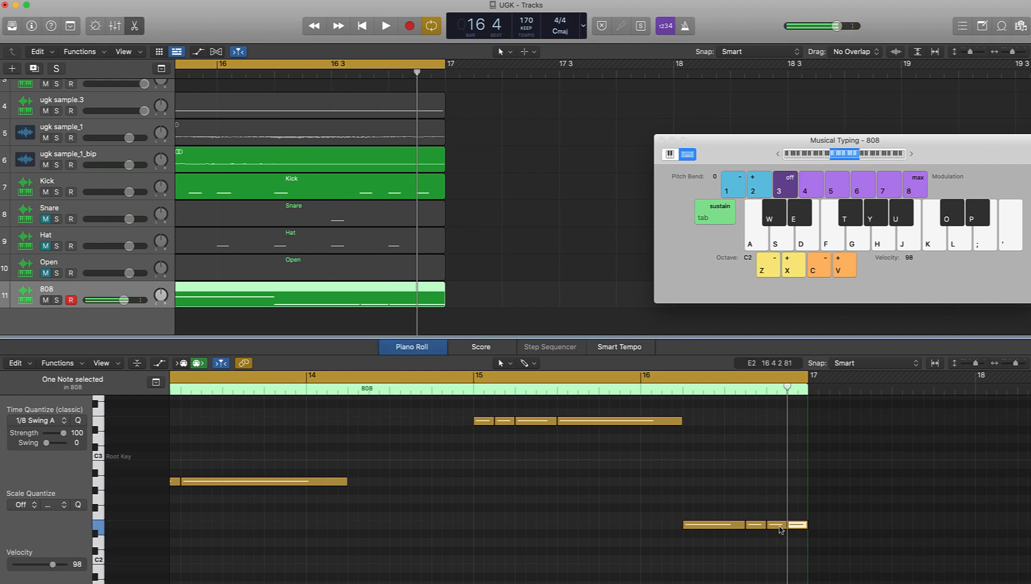
Step: Play the loop from 16 3, close Musical Typing and unmute the Snare, Hat and Open tracks
left_click(328, 76)
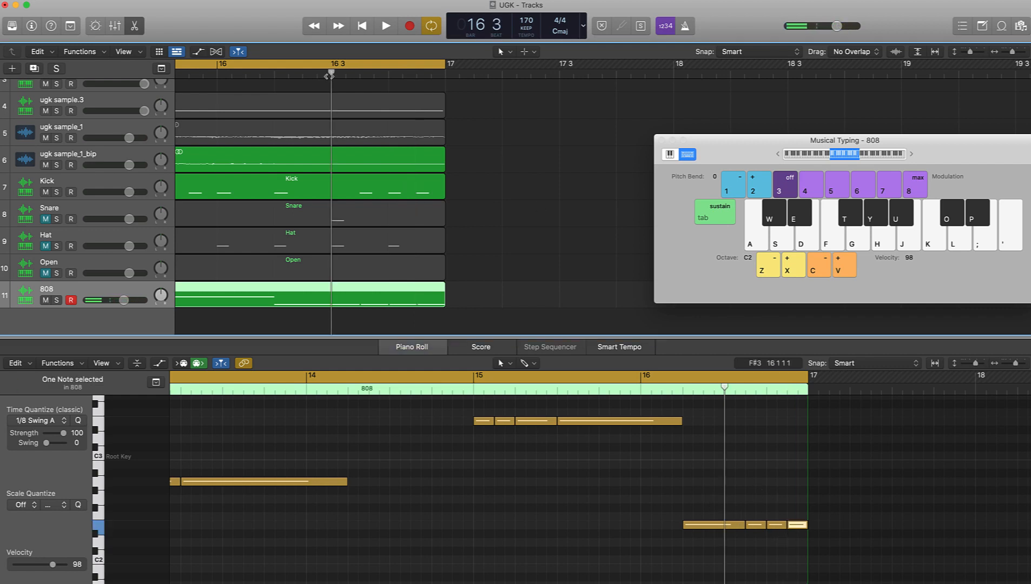
key("space")
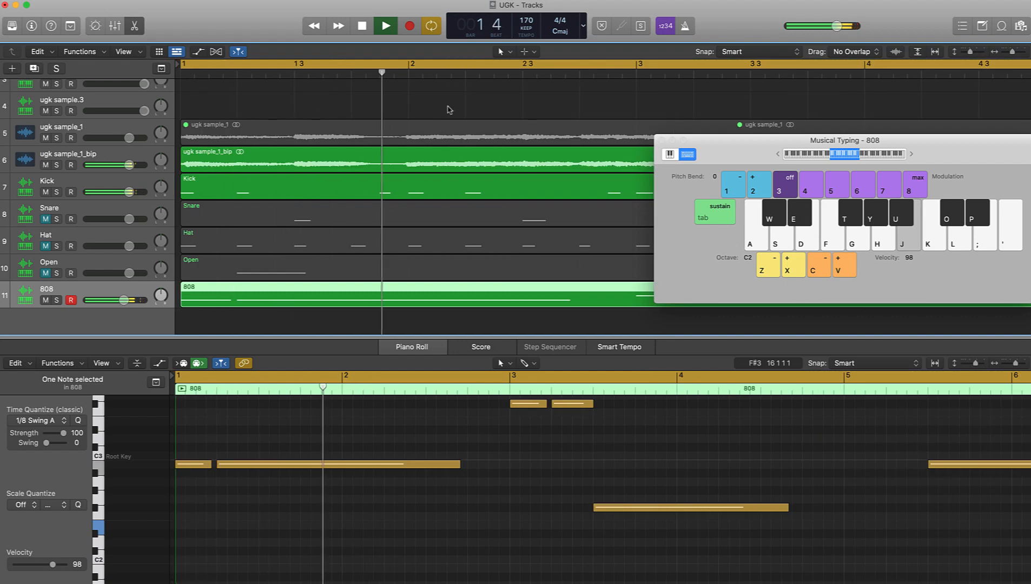
left_click(658, 140)
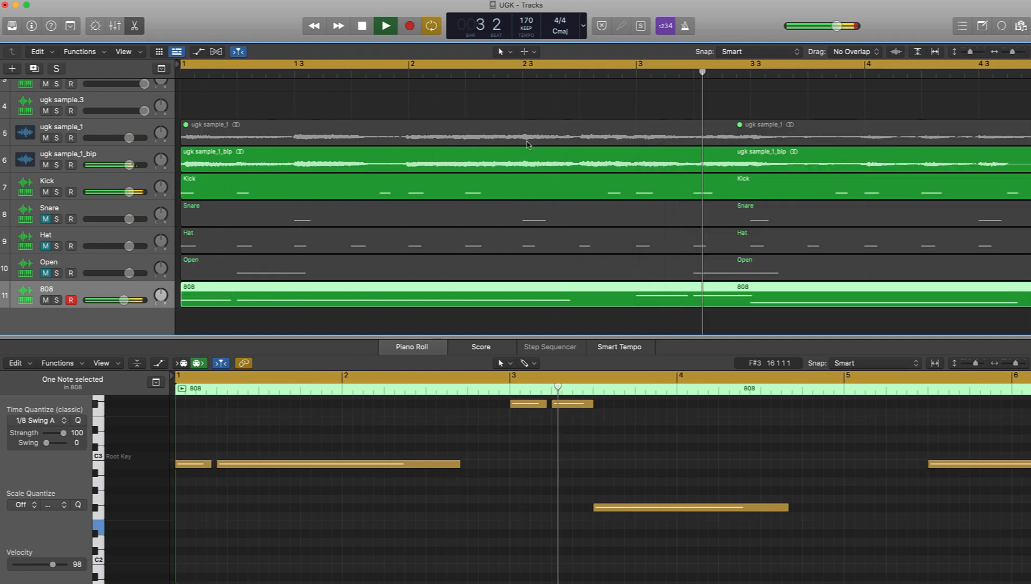
left_click_drag(46, 219, 46, 269)
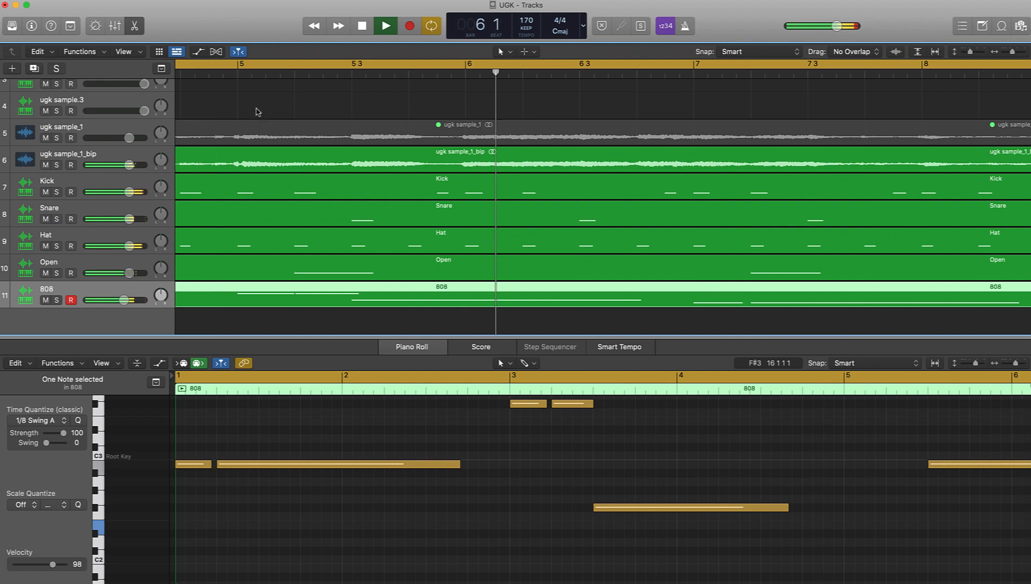
scroll(265, 128, "down", 5)
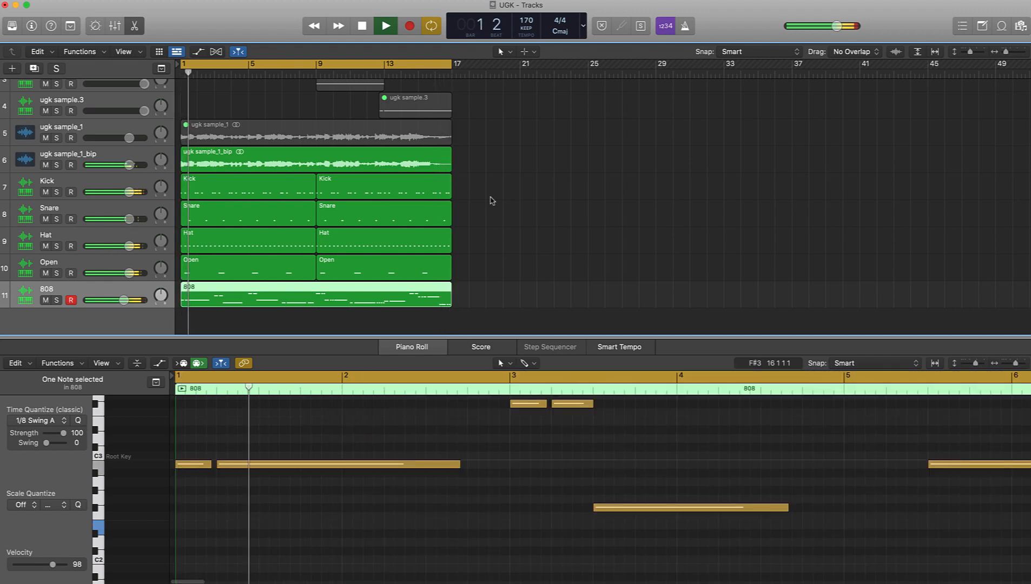
Step: Clear the note selection, hide the Piano Roll and stop playback once the loop has played through
left_click(503, 521)
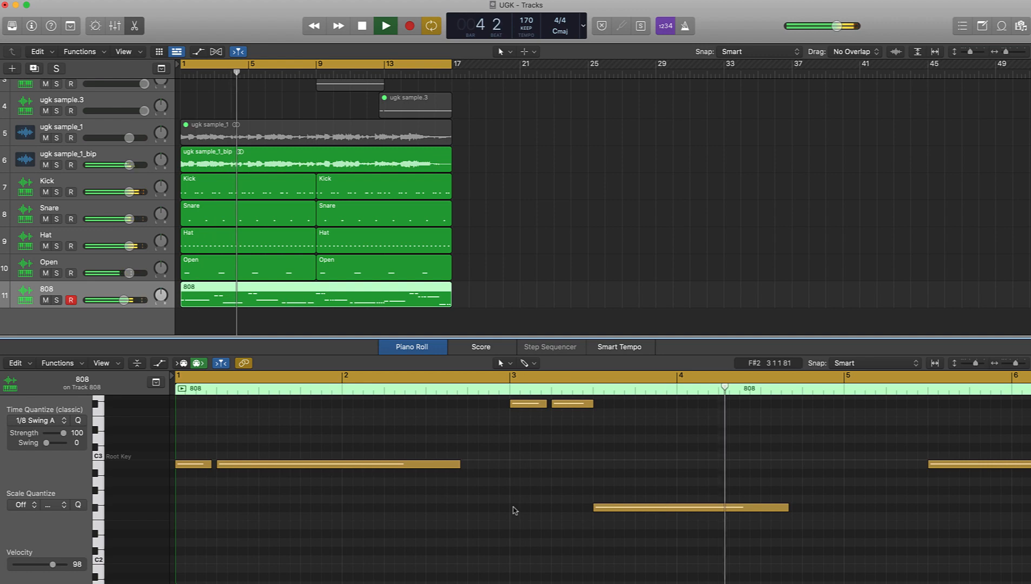
key("p")
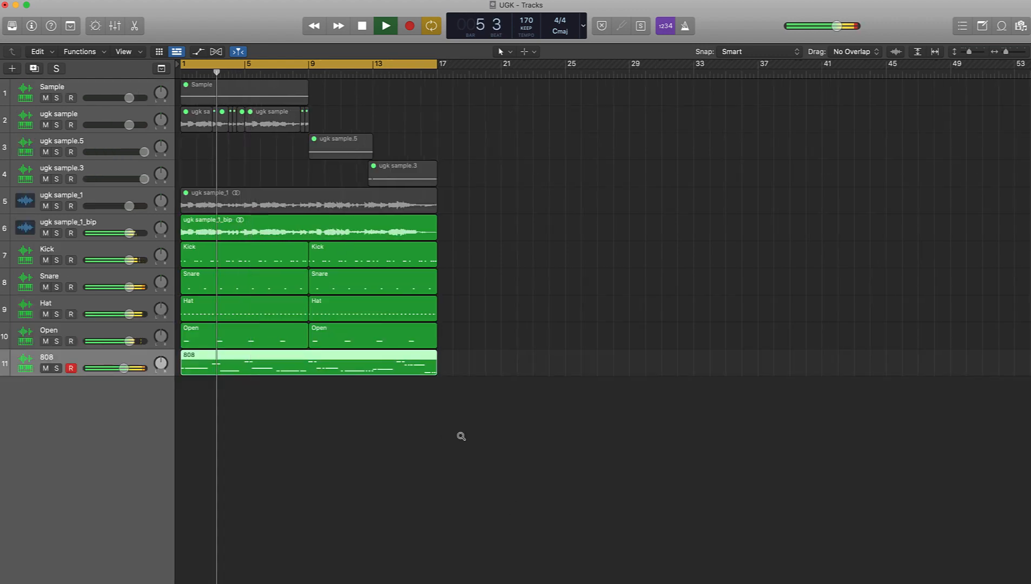
key("super+Left")
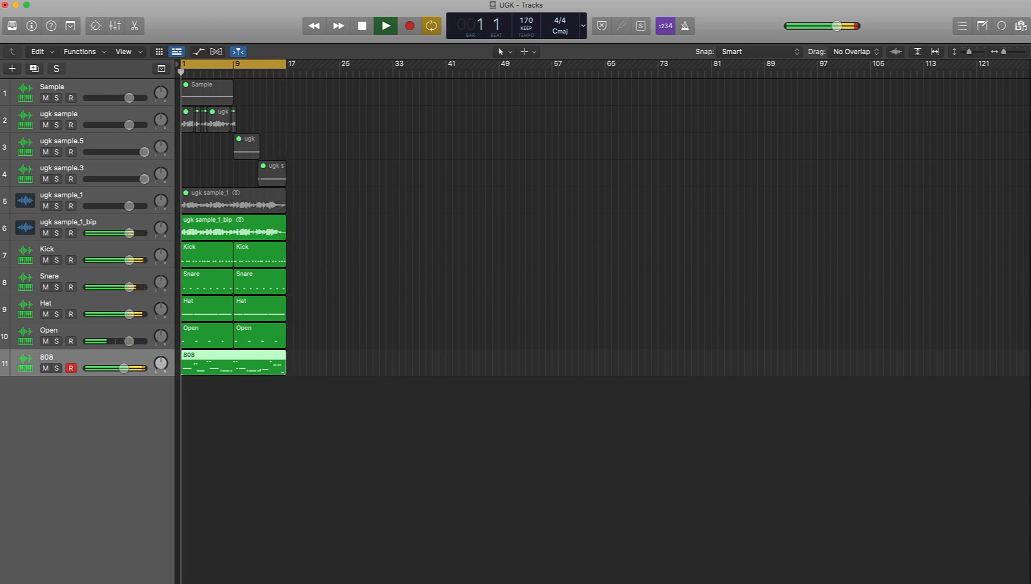
key("space")
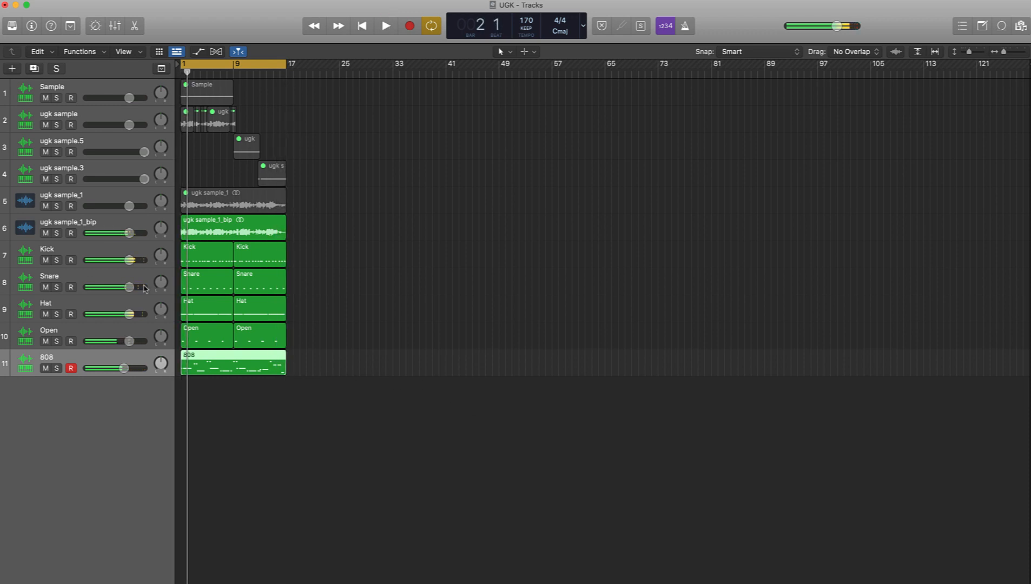
Step: Load the ugk sample_1_bip region into Quick Sampler in Slice mode on a new track and mute the 808 track
left_click(103, 224)
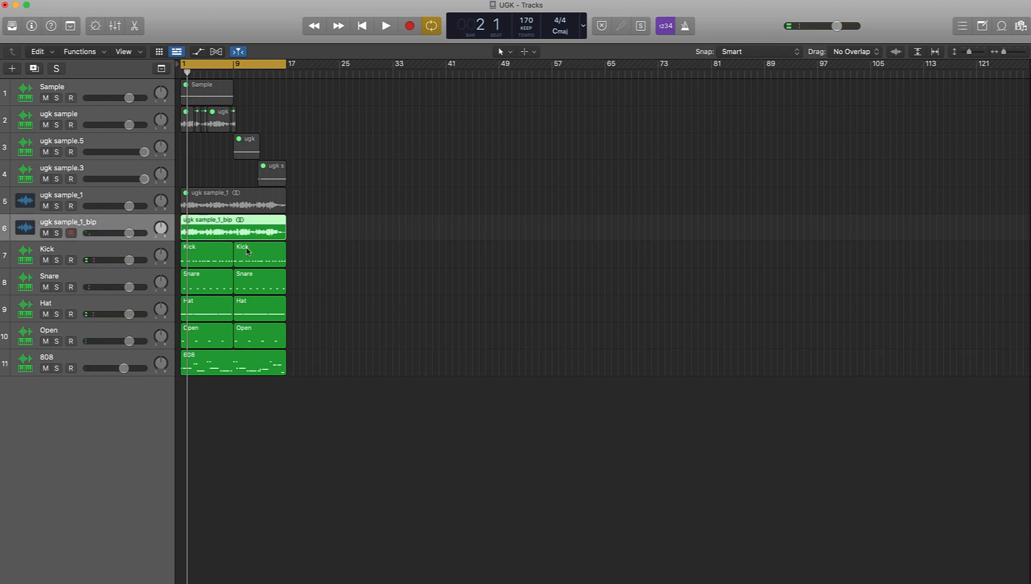
left_click_drag(218, 233, 108, 405)
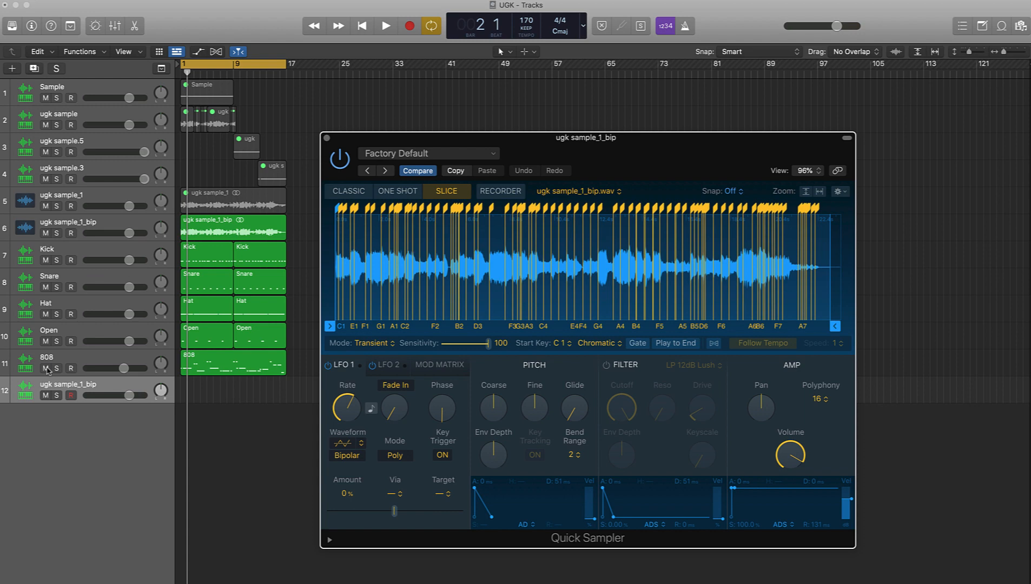
left_click(46, 369)
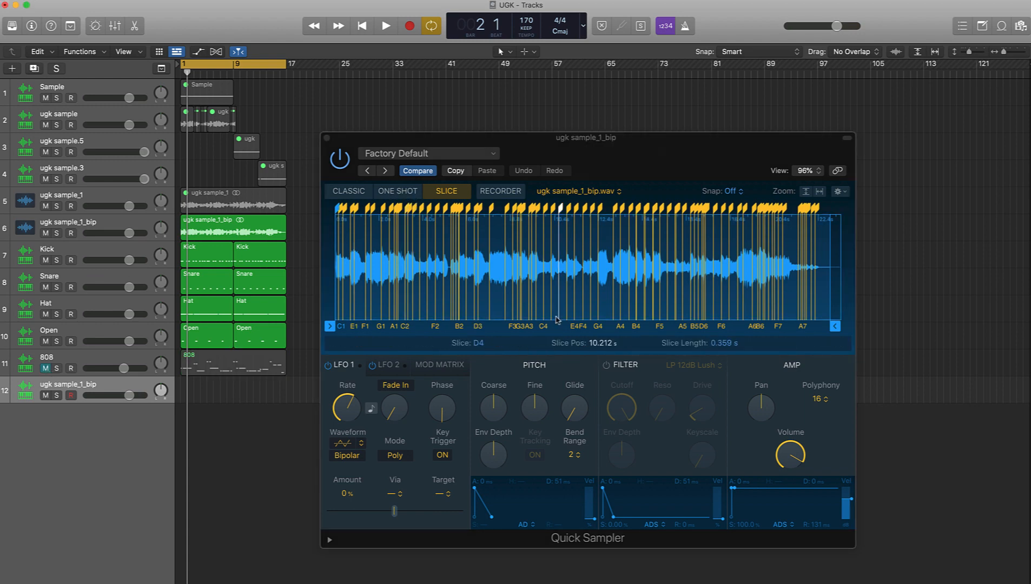
Step: Open Musical Typing for the new Quick Sampler track and audition different slices of the sample at octave C2
key("super+k")
key("a")
key("s")
key("d")
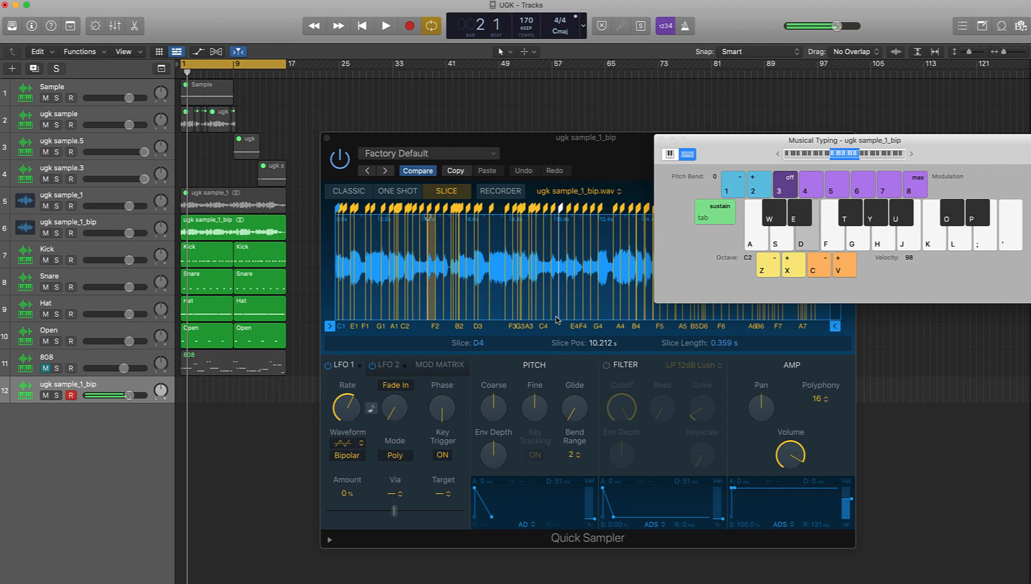
key("f")
key("g")
key("h")
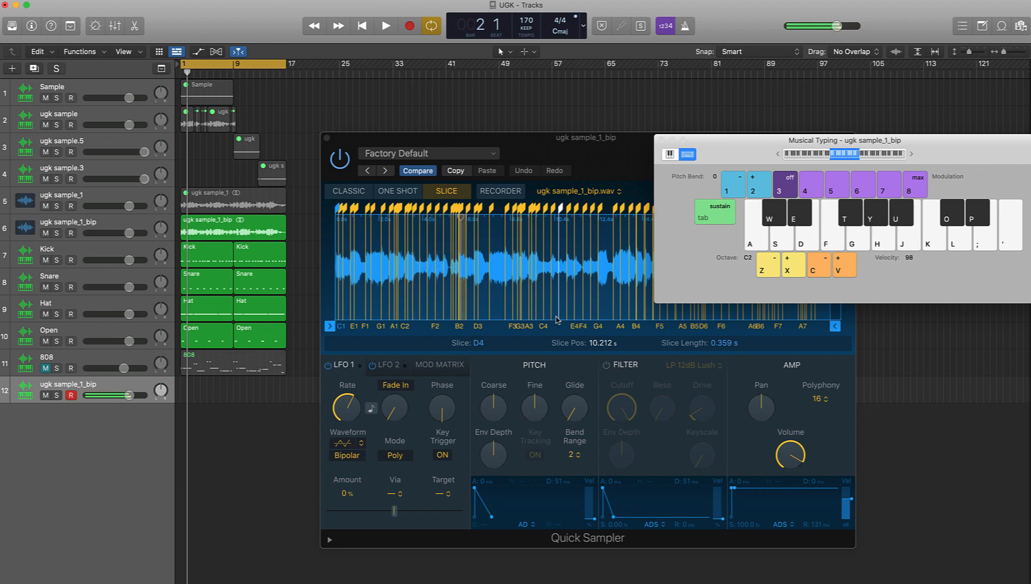
key("j")
key("k")
key("k")
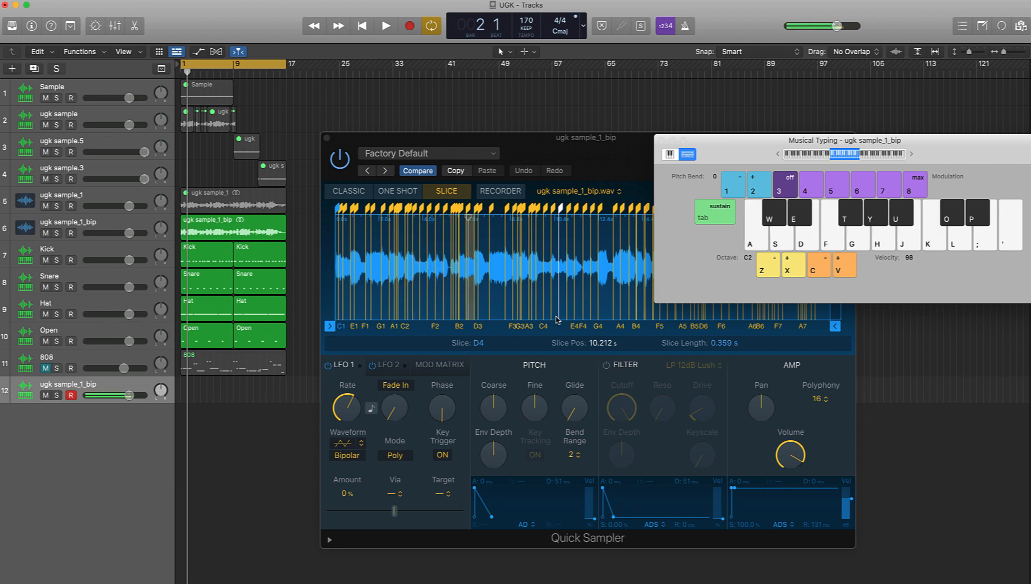
key("f")
key("f")
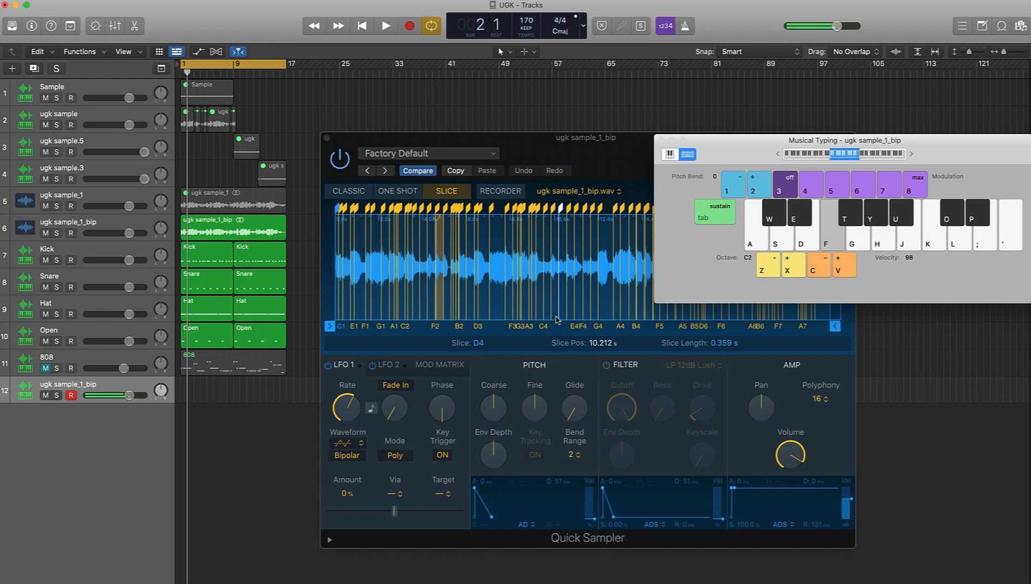
key("f")
key("j")
key("h")
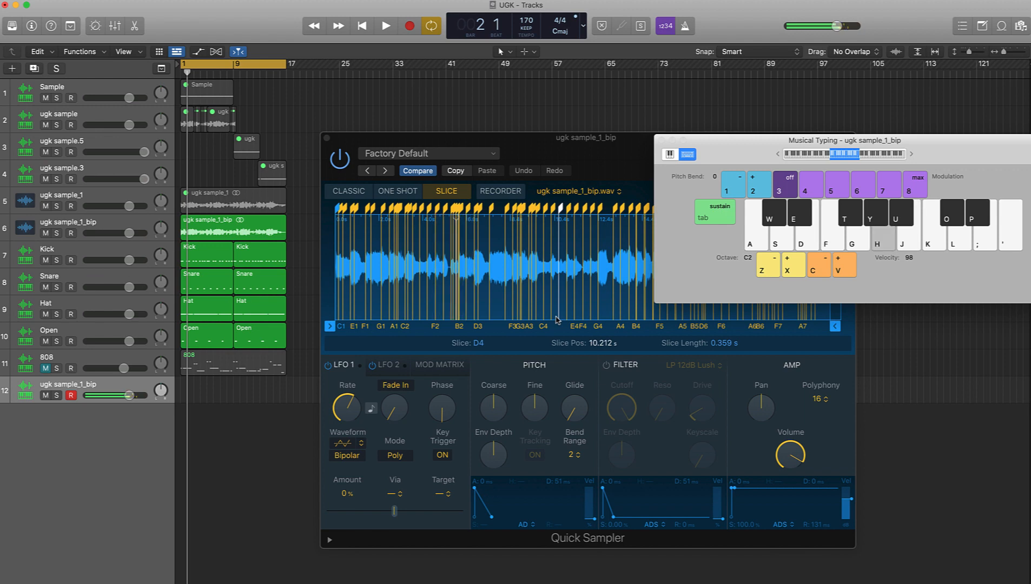
key("f")
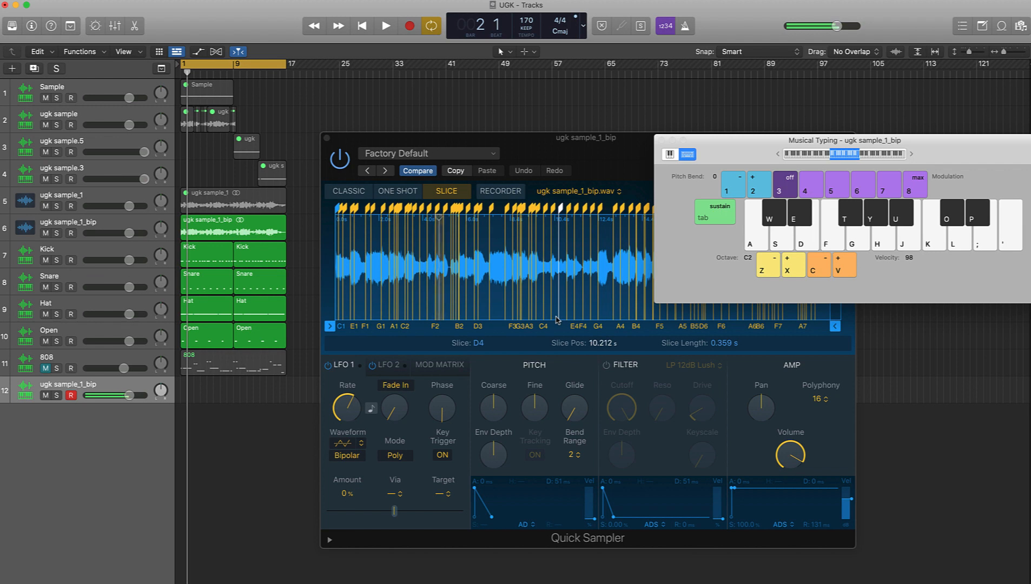
key("s")
key("a")
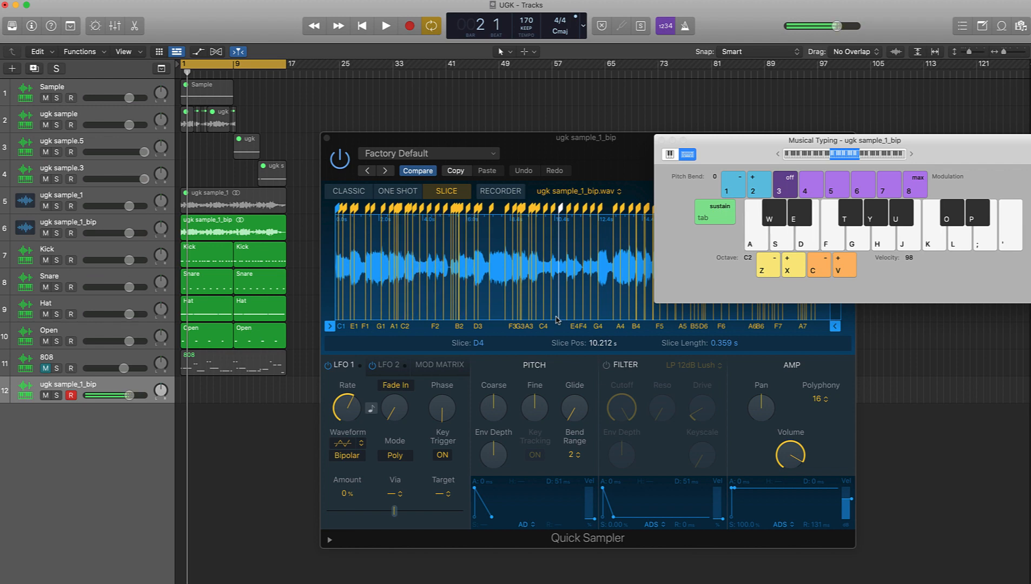
Step: Lower the Musical Typing octave to C1 and audition several slices of the sample there
key("a")
key("z")
key("a")
key("s")
key("d")
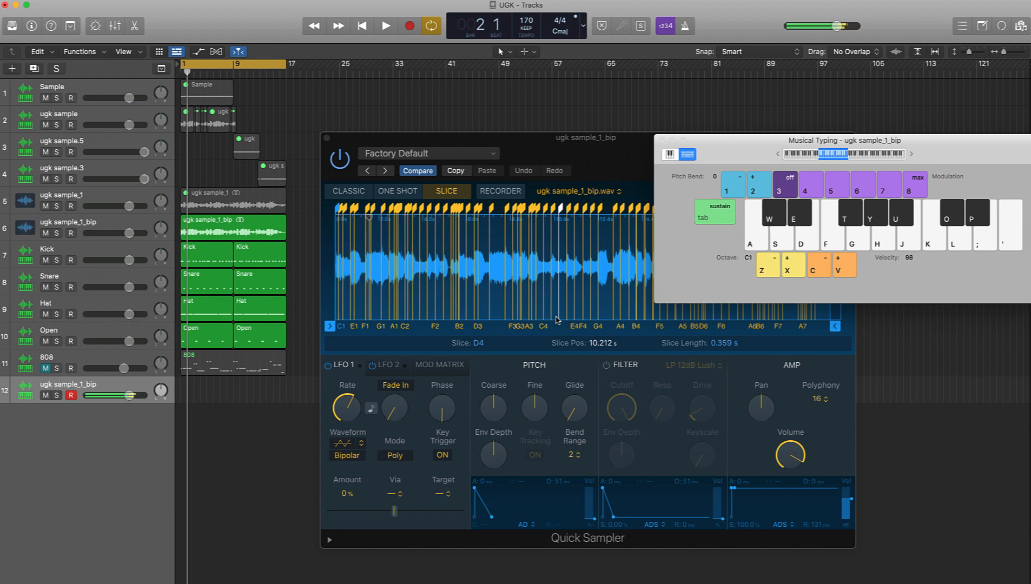
key("g")
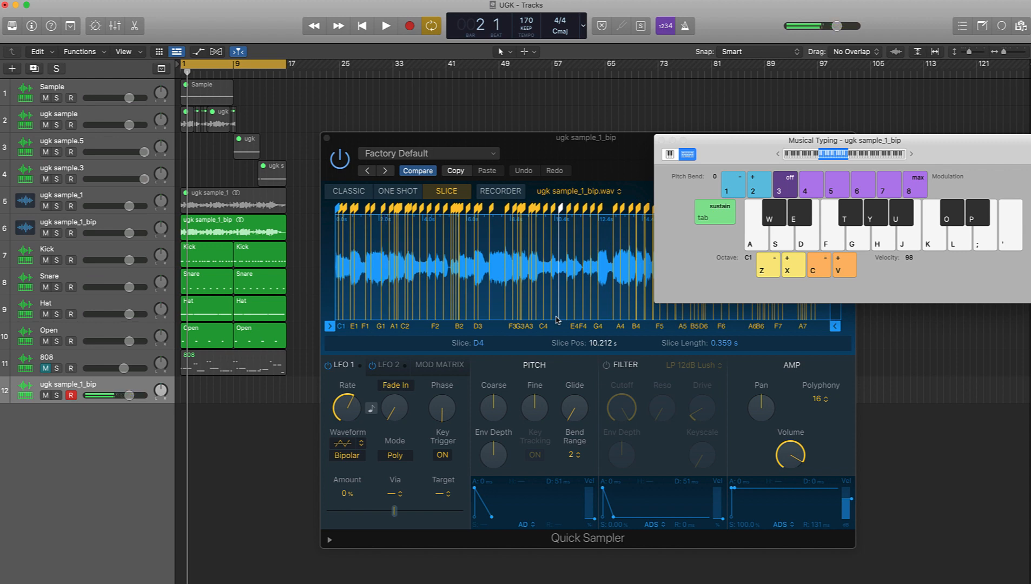
Step: Switch Quick Sampler to Classic mode, turn on Flex with Follow Tempo, and audition the whole sample before and after
left_click(348, 191)
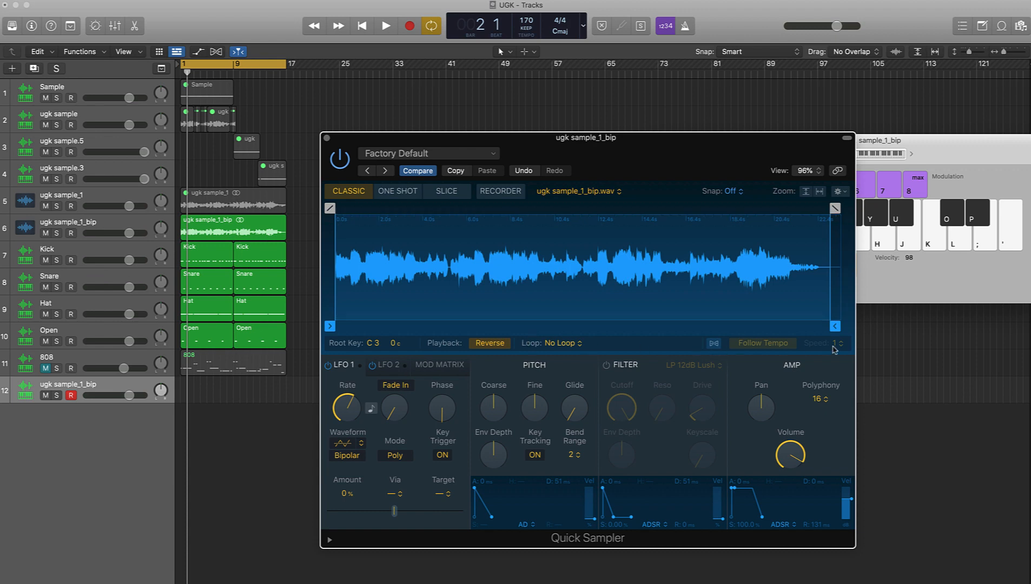
key("k")
left_click(713, 345)
key("k")
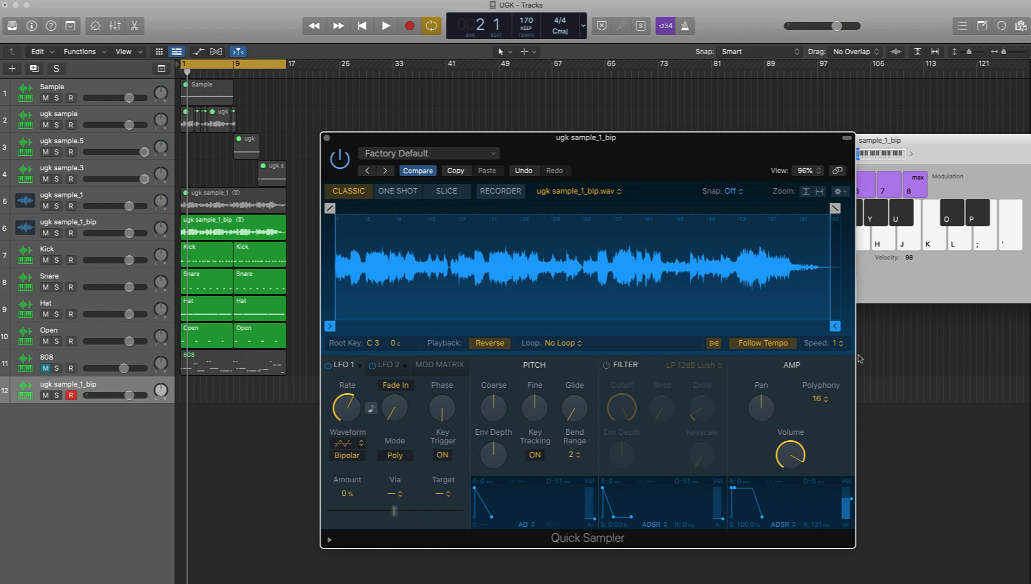
key("k")
Step: Close Quick Sampler, delete its ugk sample_1_bip instrument track and unmute the 808 track
left_click(327, 138)
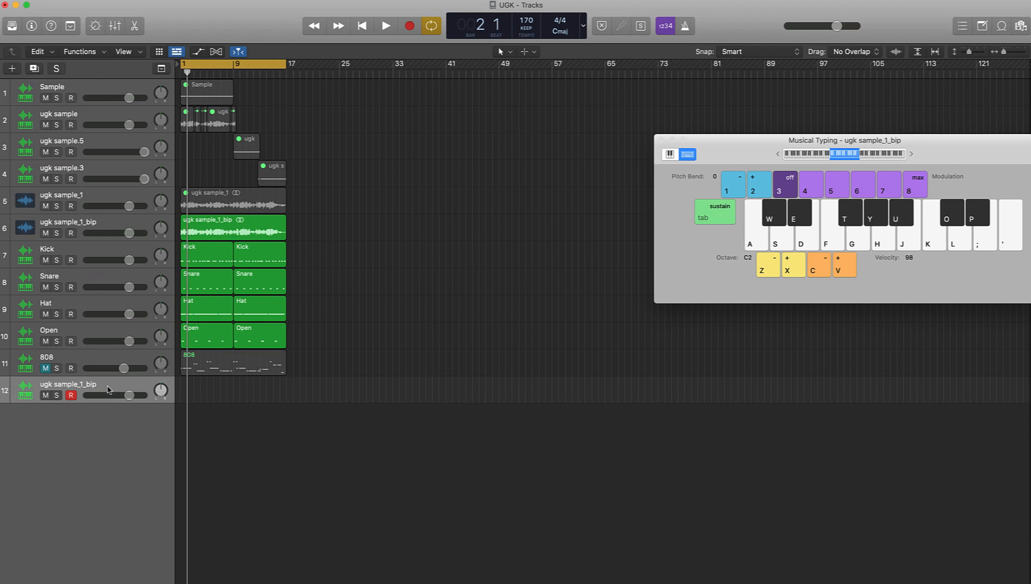
key("super+BackSpace")
left_click(304, 390)
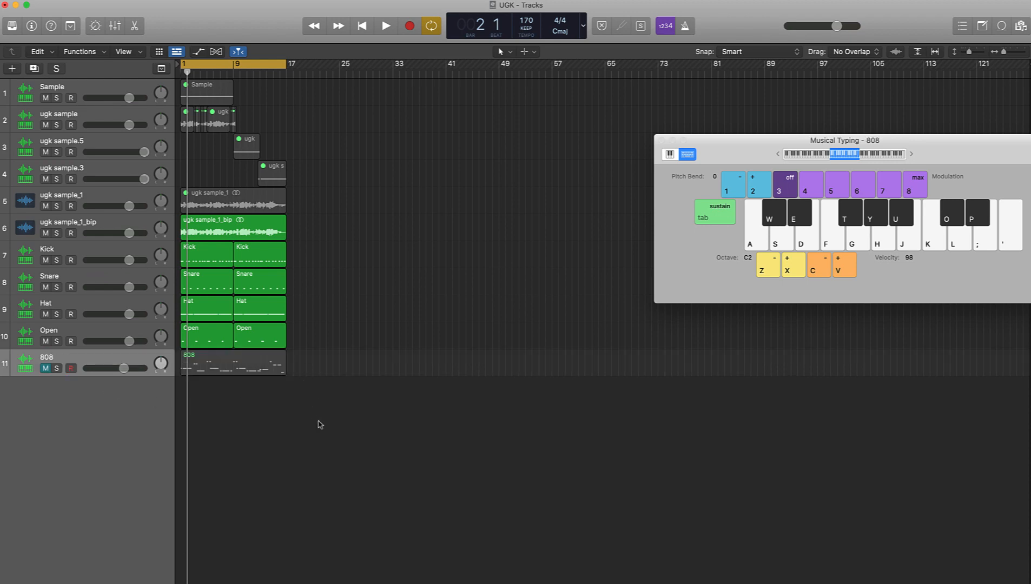
left_click(46, 368)
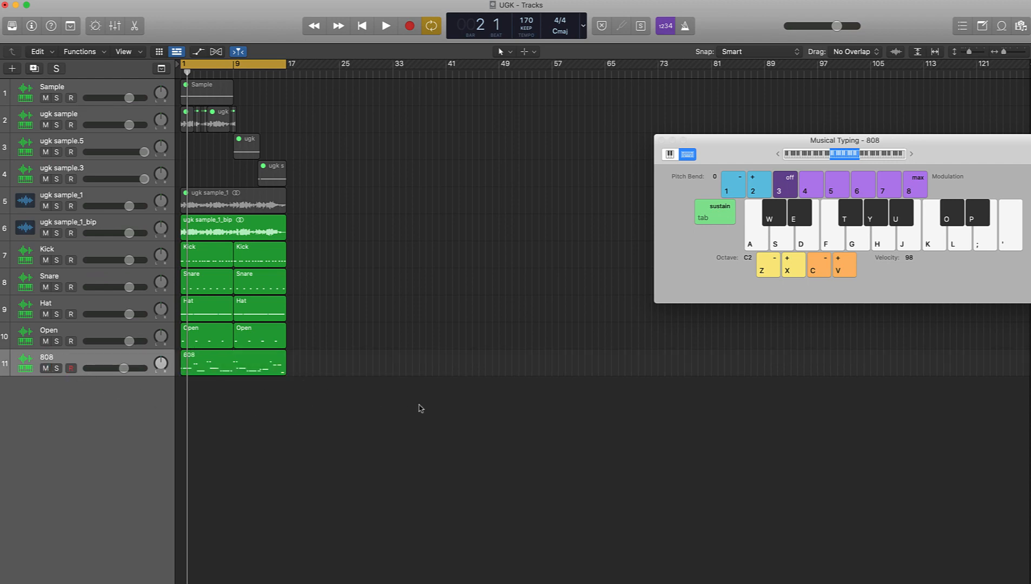